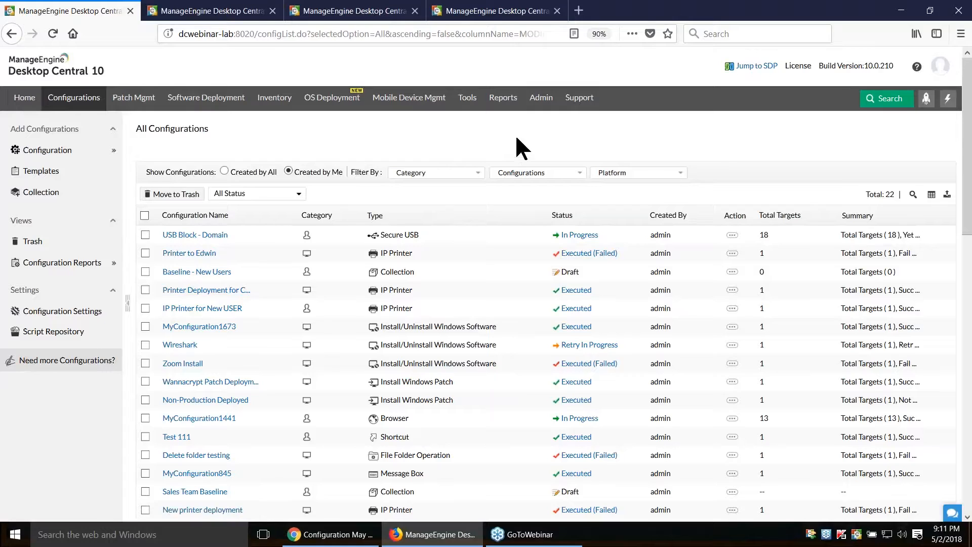
Open the Scope of Management settings and review the agent installation, operating system and agent version summary
click(538, 103)
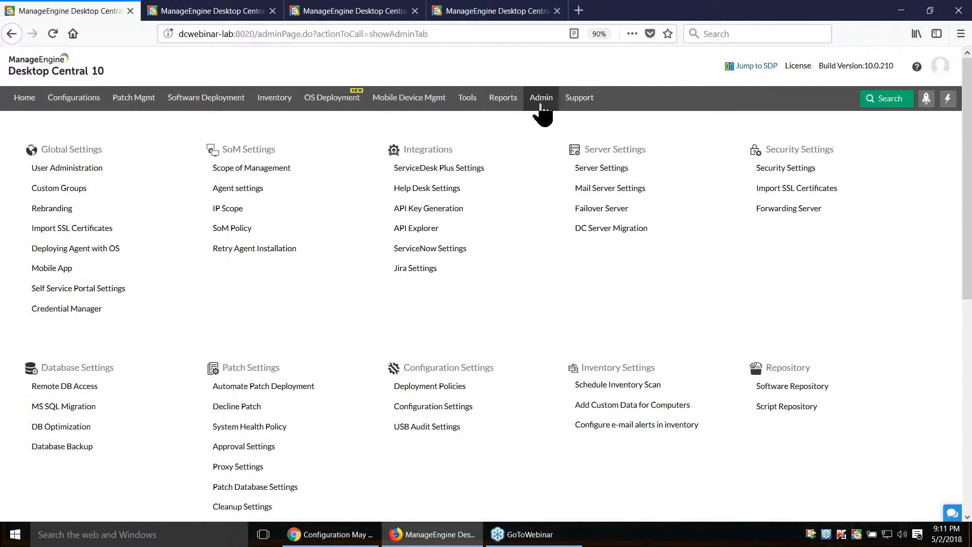
click(244, 169)
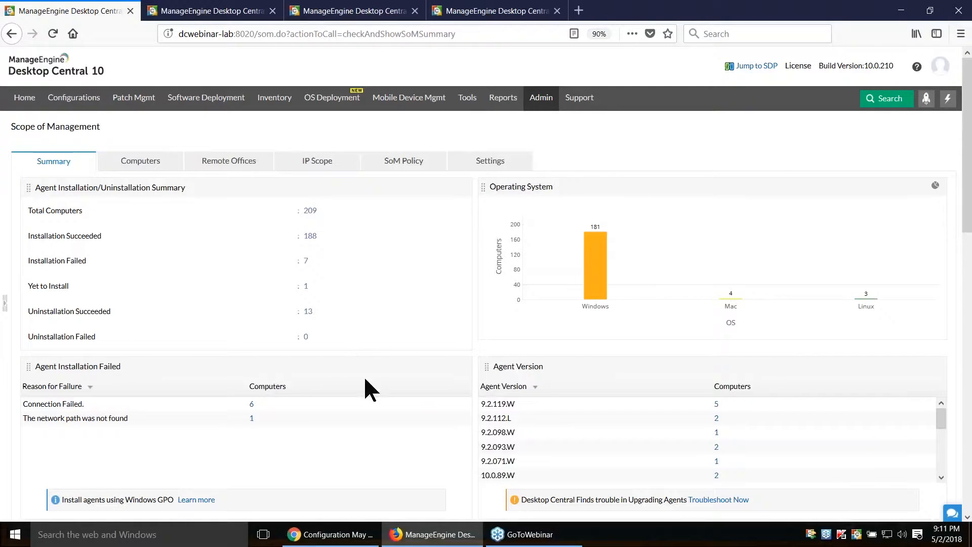
scroll(330, 349, down, 2)
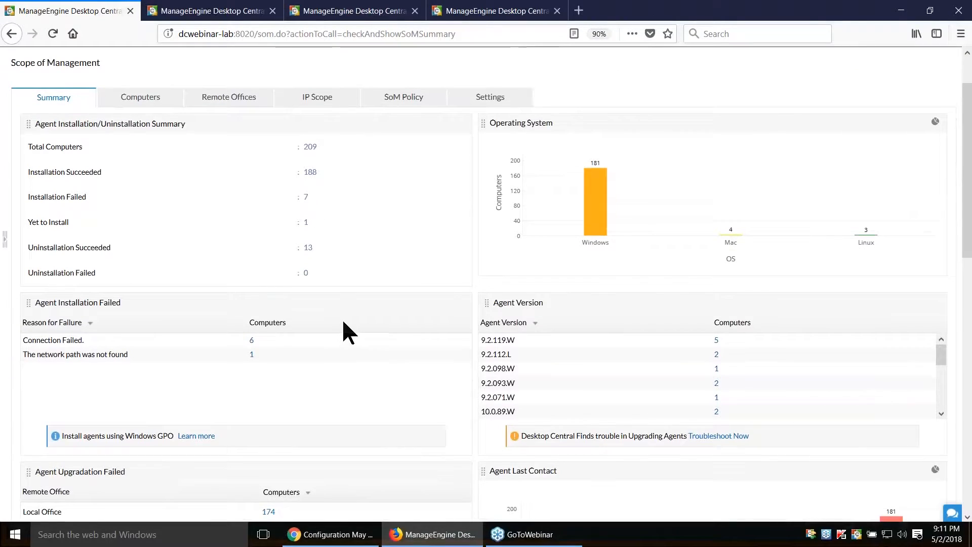
scroll(347, 311, down, 2)
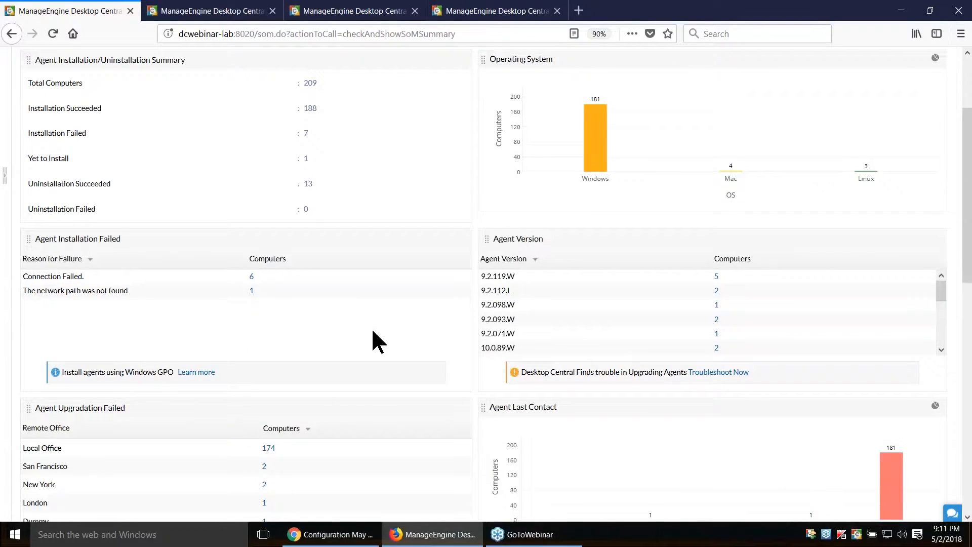
scroll(372, 328, down, 4)
scroll(370, 327, up, 5)
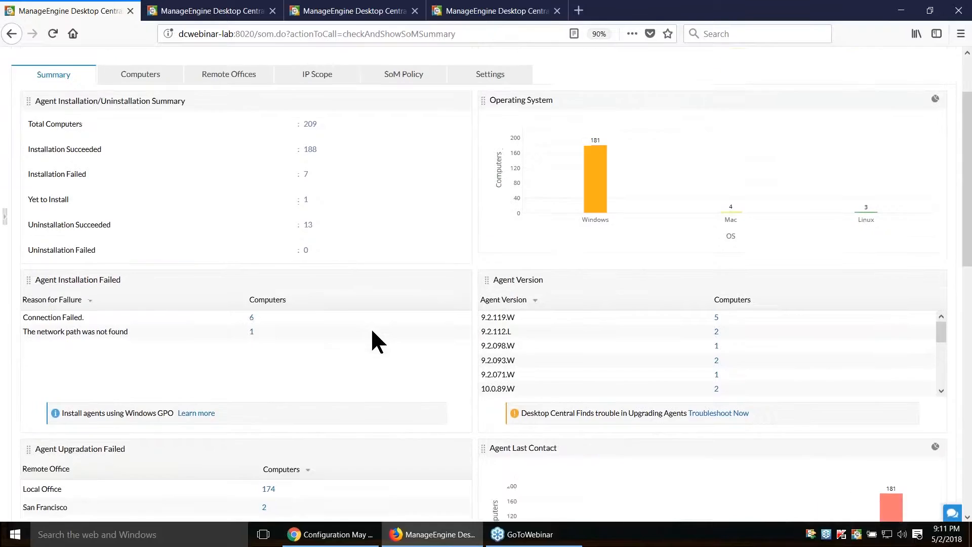
scroll(371, 327, up, 3)
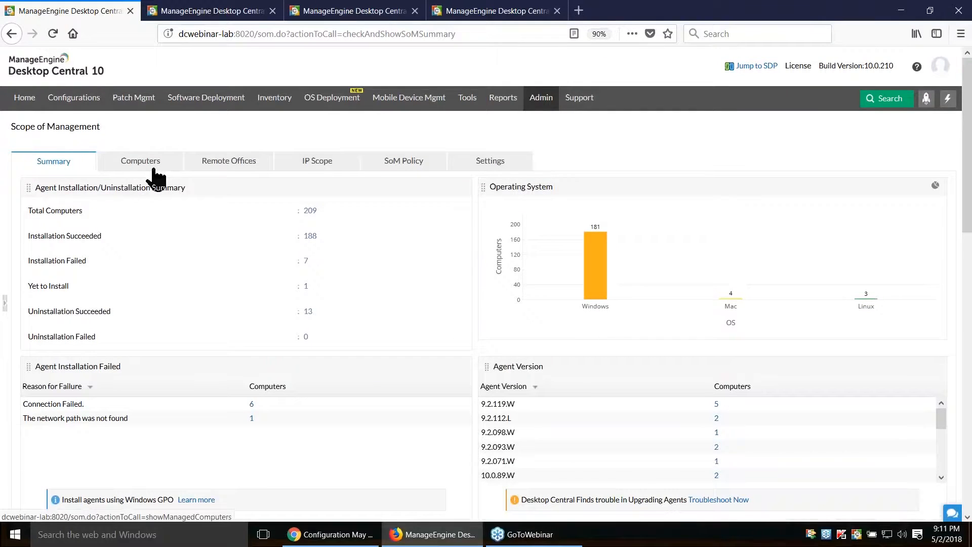
Open the list of managed computers and examine their domains, remote offices, agent status and agent versions
click(153, 170)
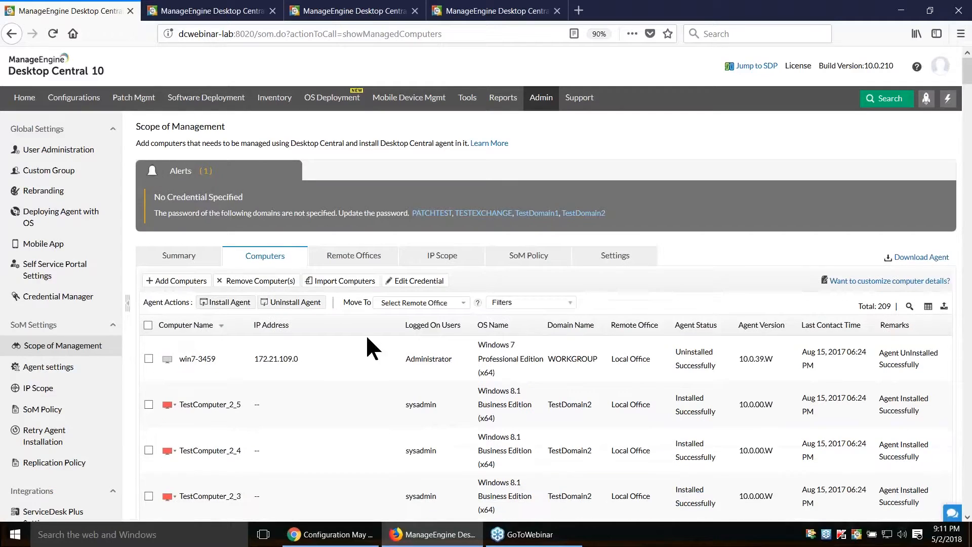
scroll(369, 303, down, 3)
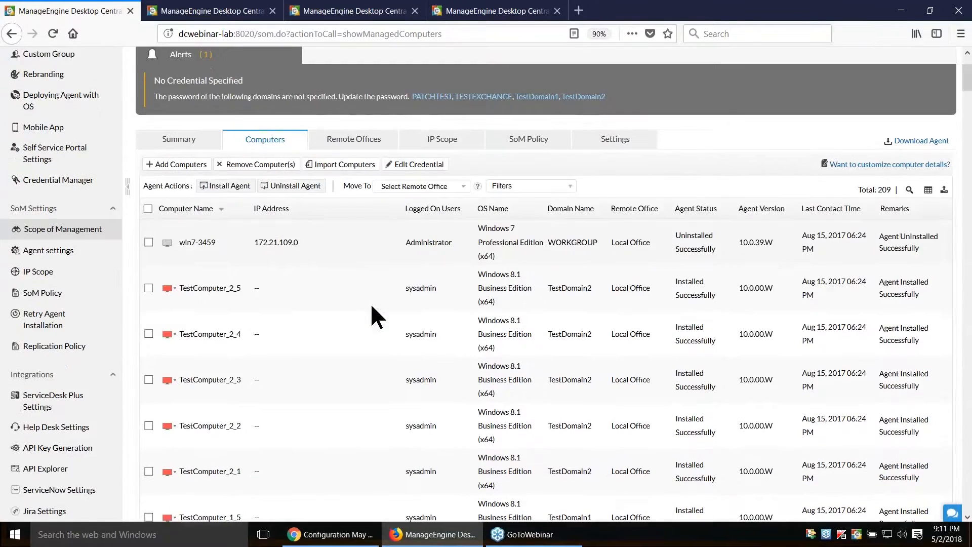
scroll(394, 319, down, 2)
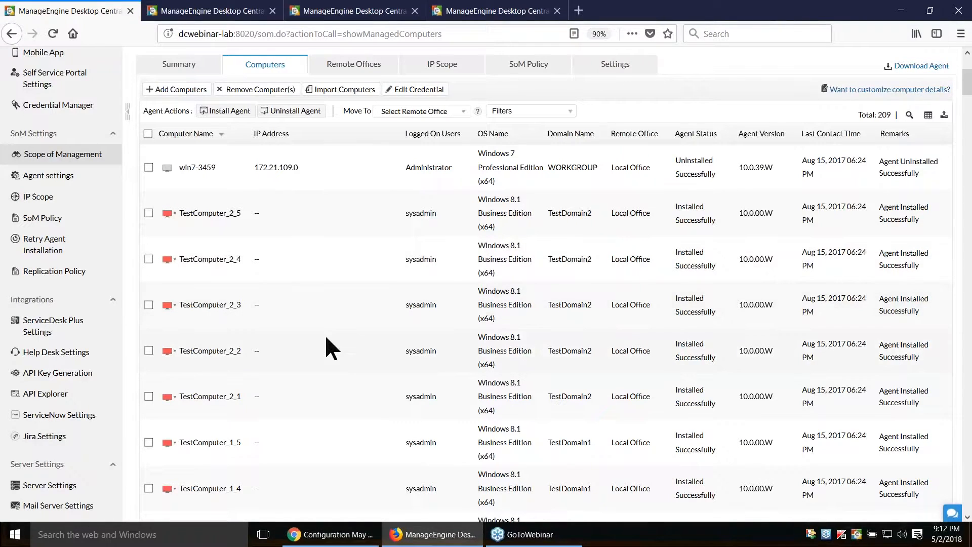
scroll(326, 339, down, 2)
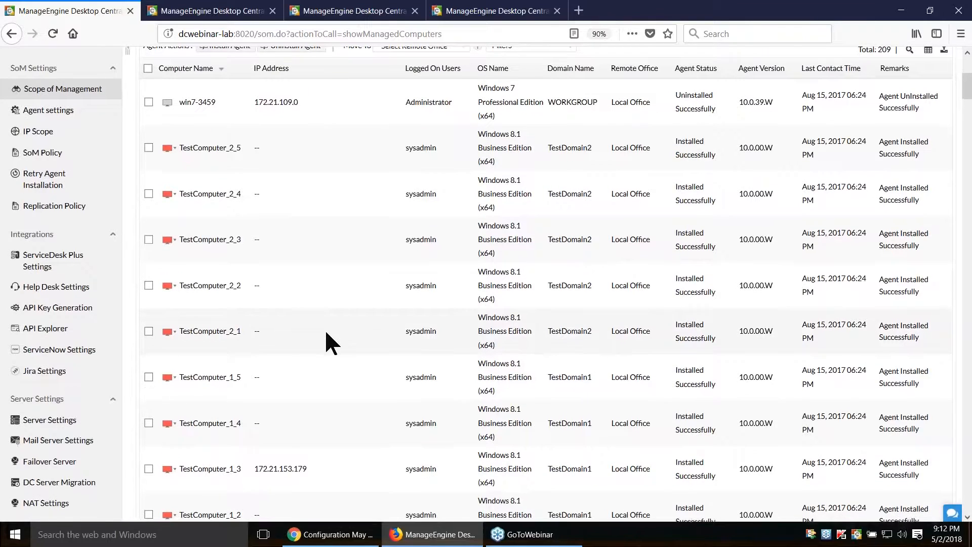
scroll(326, 348, down, 2)
scroll(330, 353, up, 6)
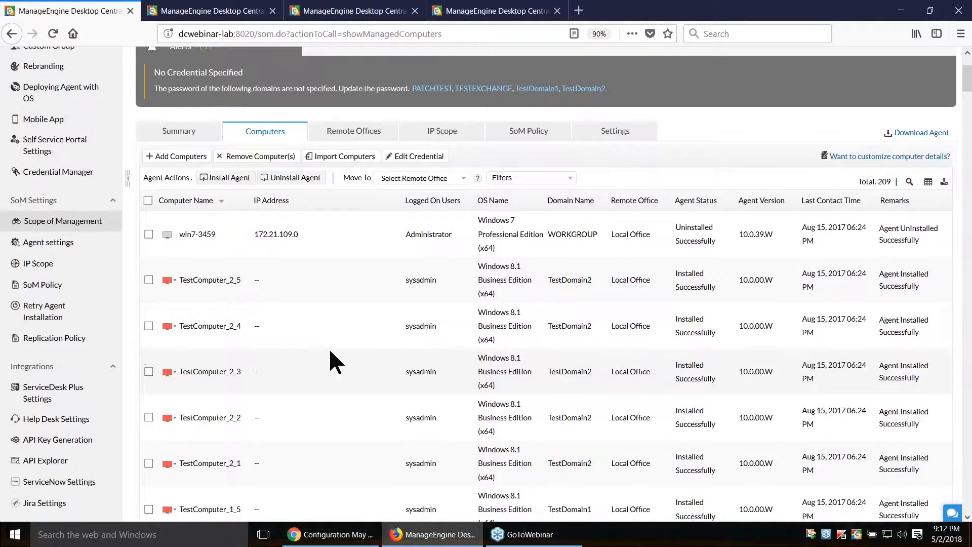
scroll(329, 347, up, 3)
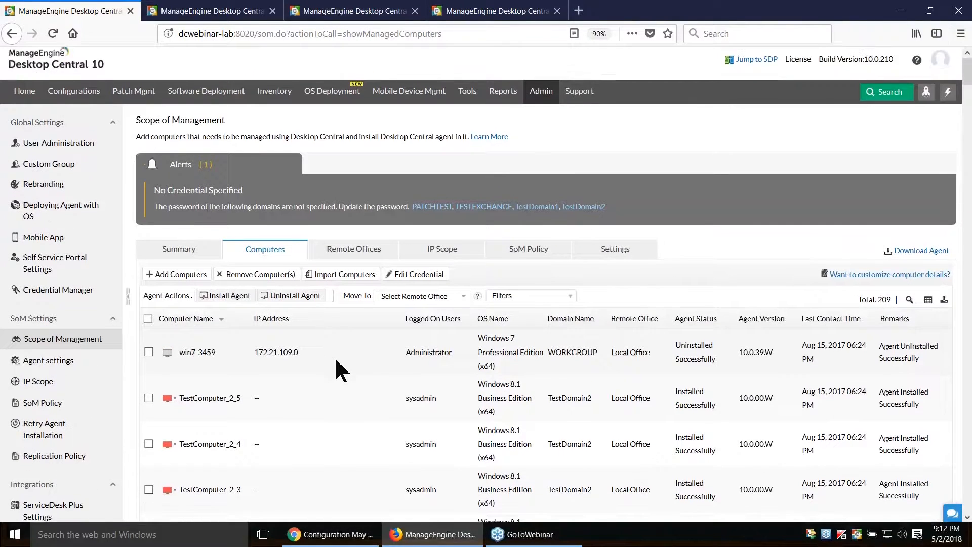
scroll(341, 370, down, 1)
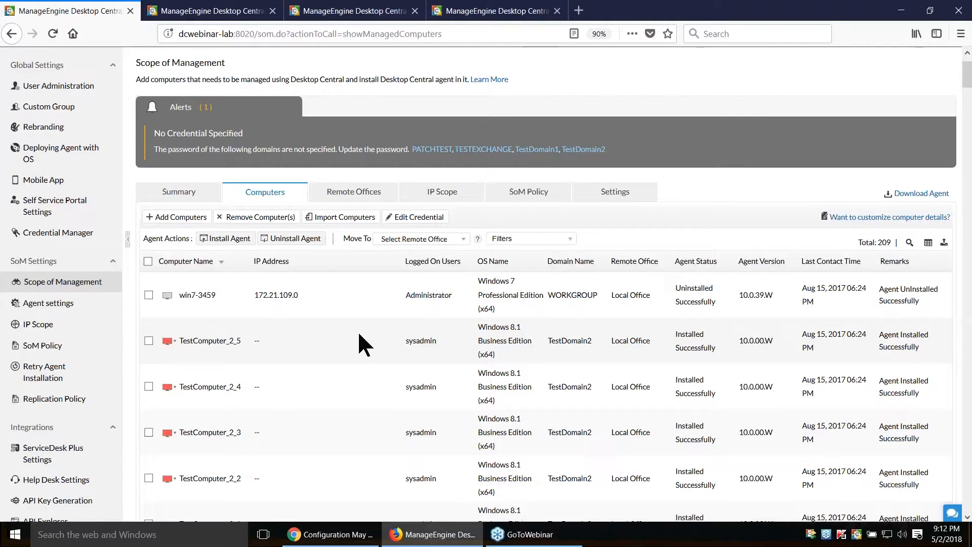
Start adding computers and review the ZOHOCORP domain's credential details, closing them without changes
click(183, 221)
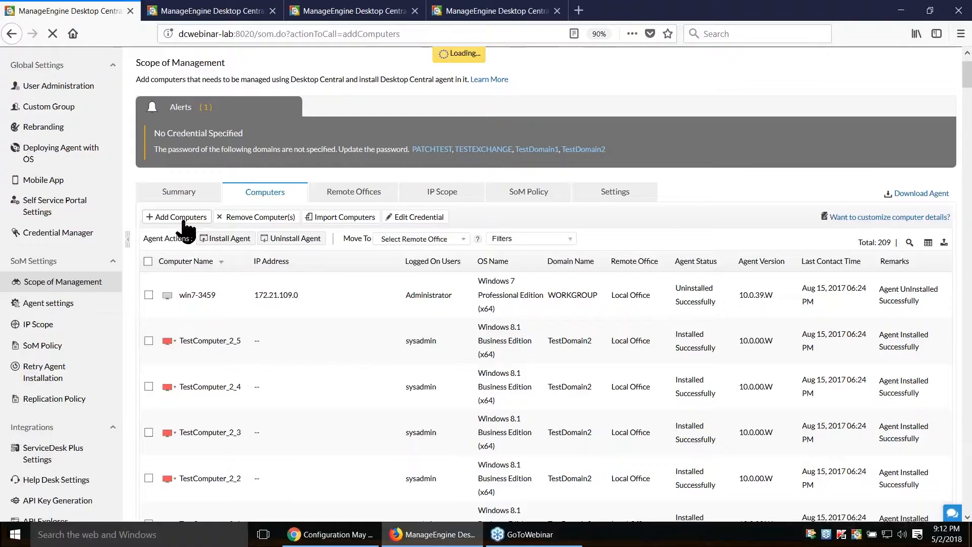
scroll(504, 306, down, 2)
scroll(503, 306, down, 3)
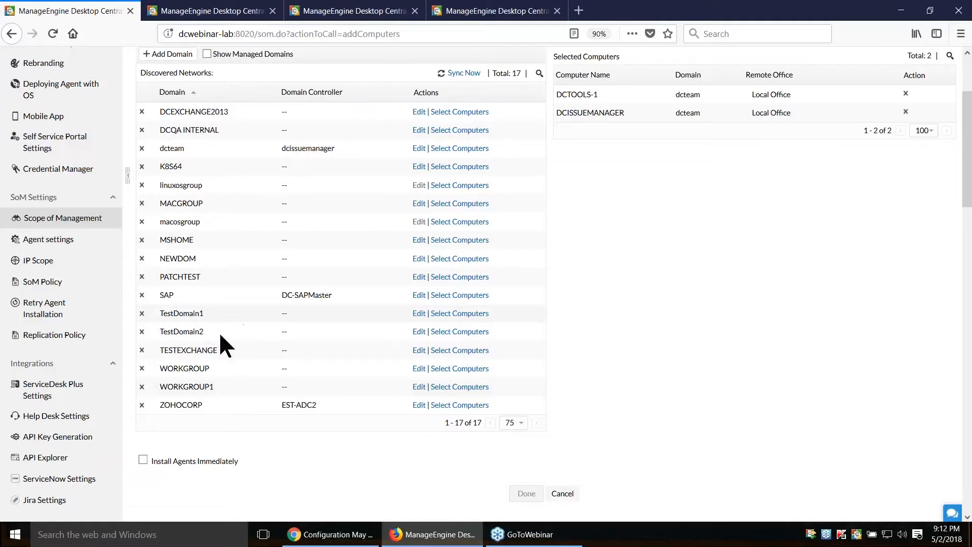
click(419, 405)
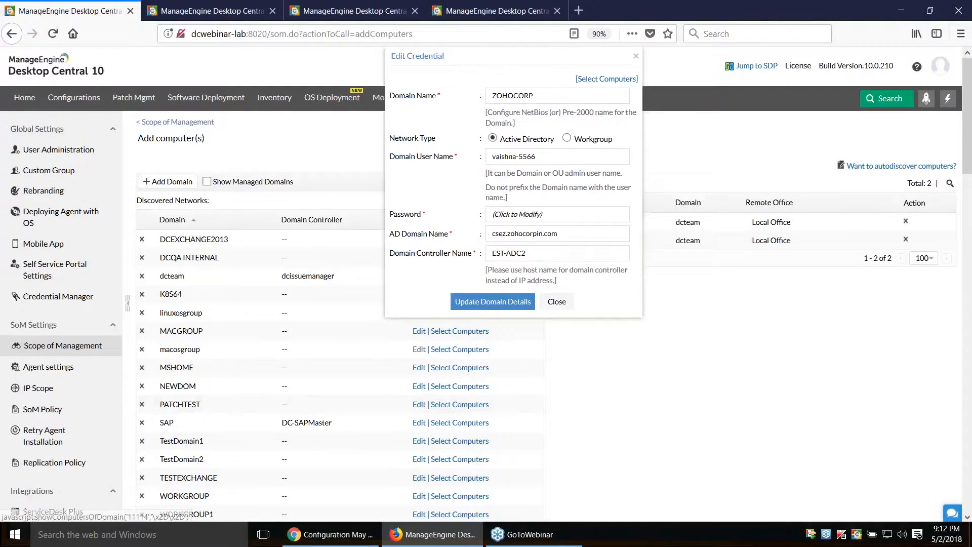
scroll(616, 271, down, 2)
scroll(613, 281, up, 2)
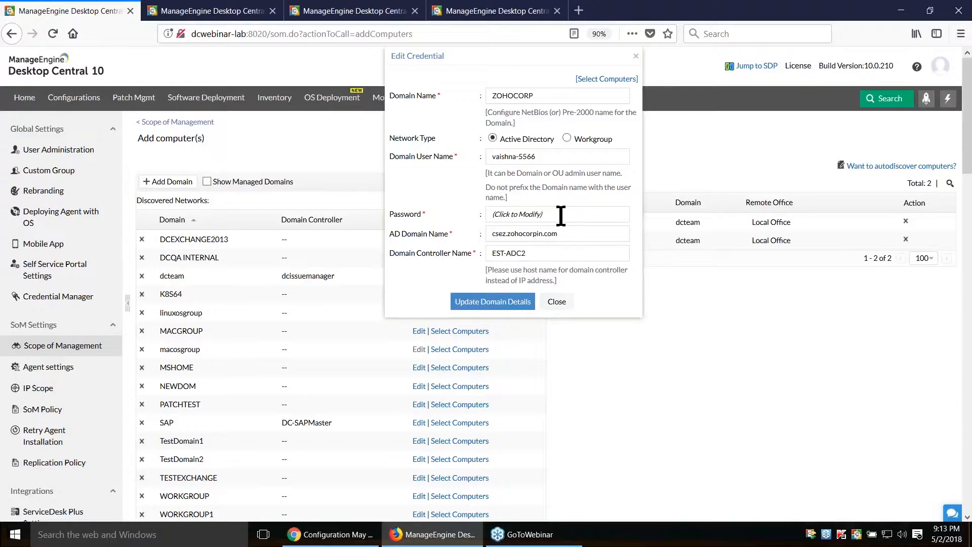
click(557, 303)
In the ZOHOCORP computer selection, enter the computer name dcserver, show all computers in list view and confirm
scroll(234, 401, down, 3)
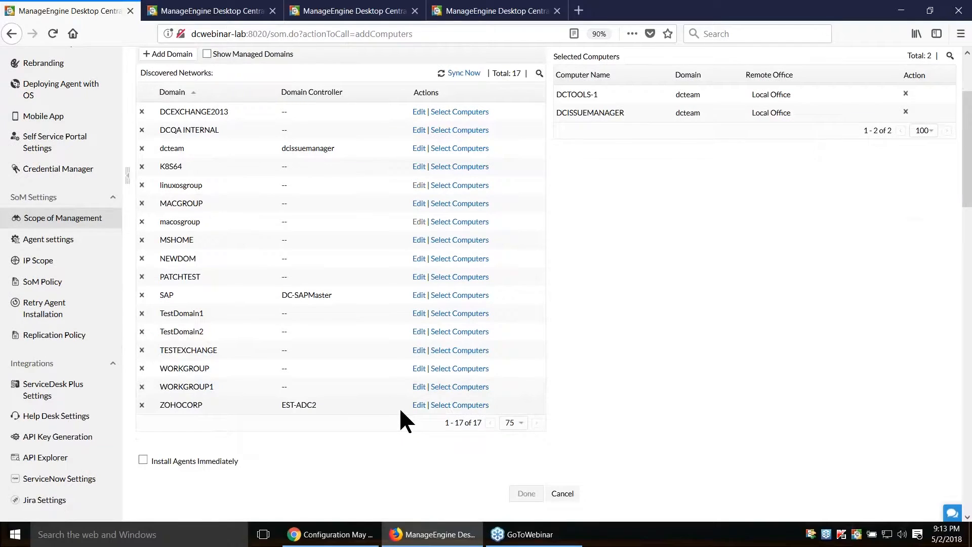
click(448, 406)
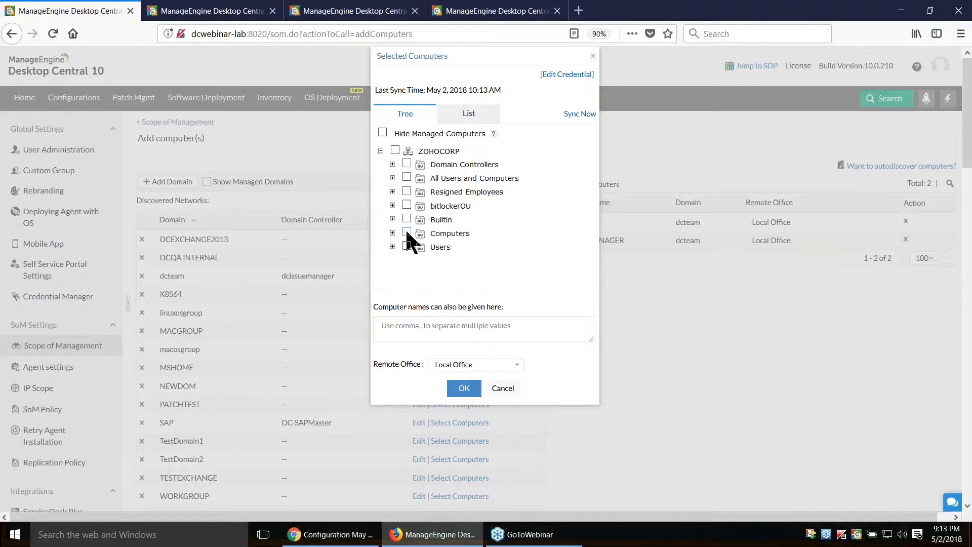
click(472, 326)
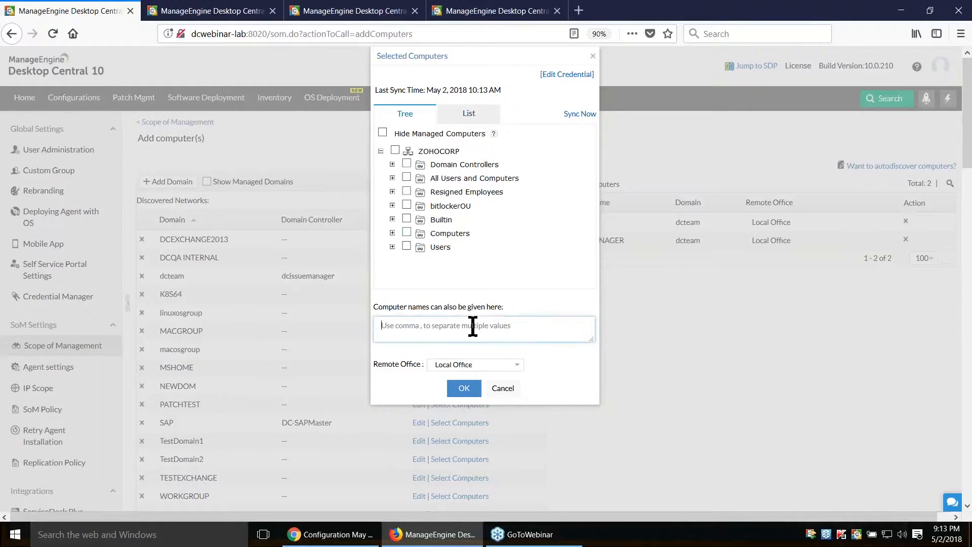
text(dcserver,)
click(466, 114)
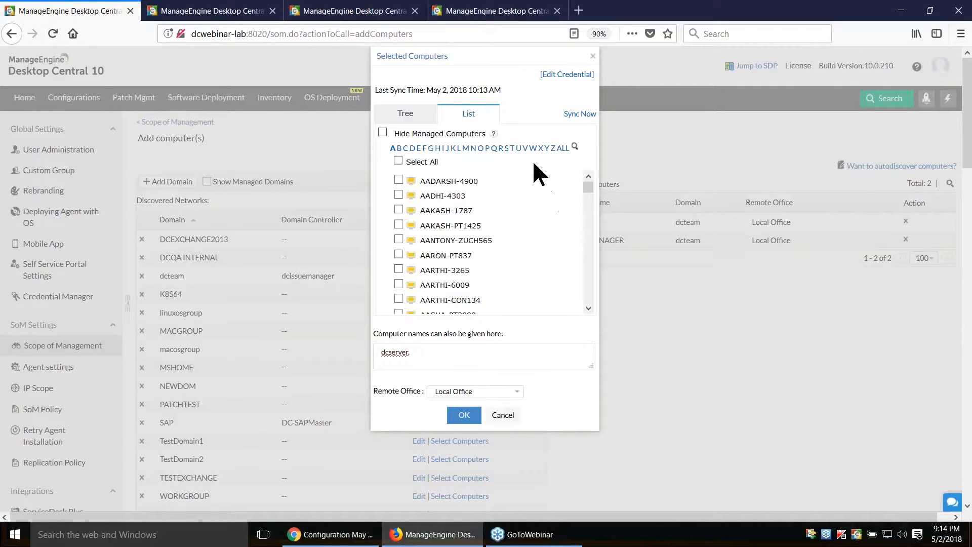
click(563, 148)
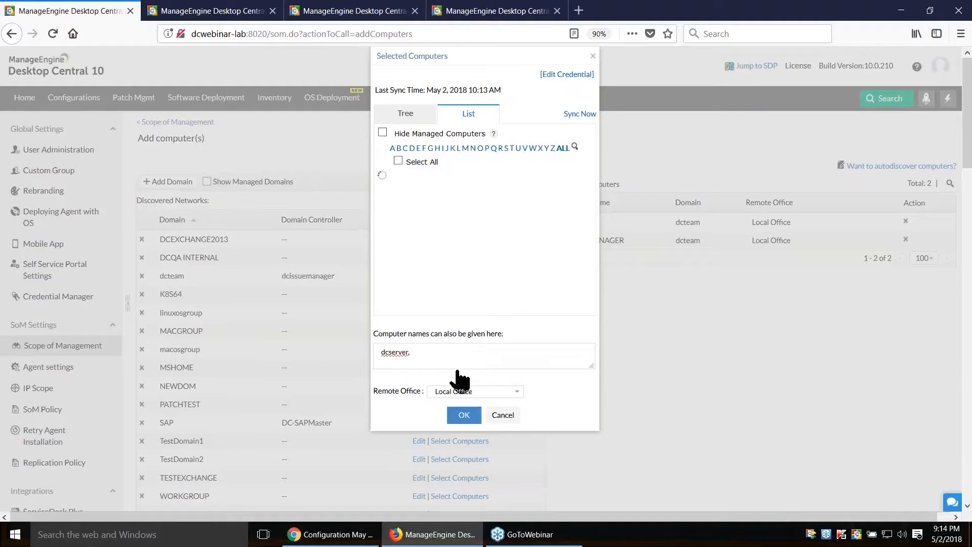
click(460, 416)
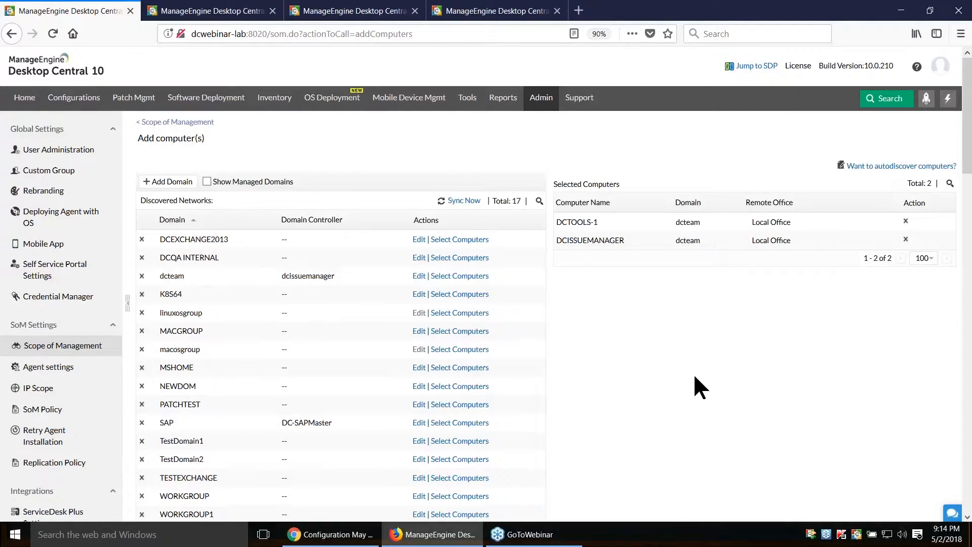
Enable immediate agent installation for the selected computers
scroll(694, 372, down, 3)
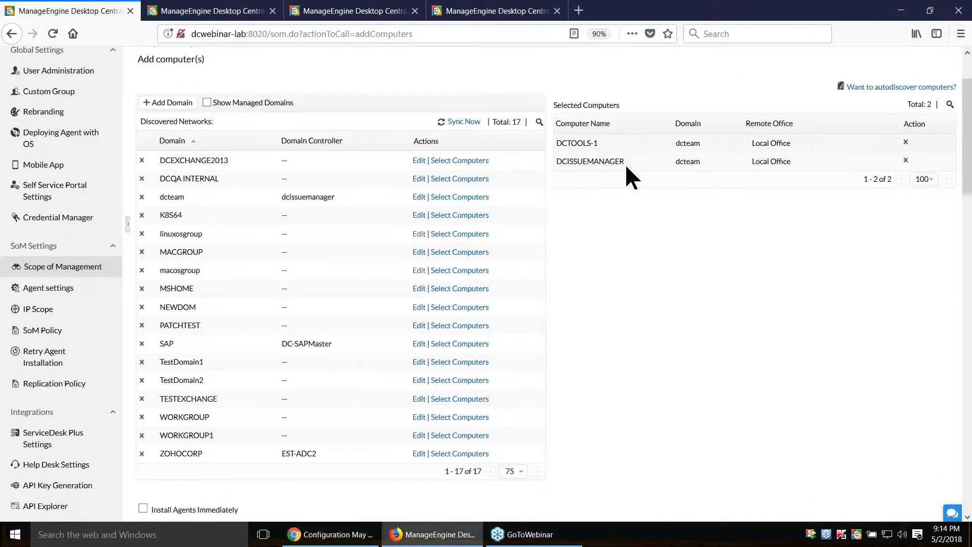
scroll(638, 187, down, 2)
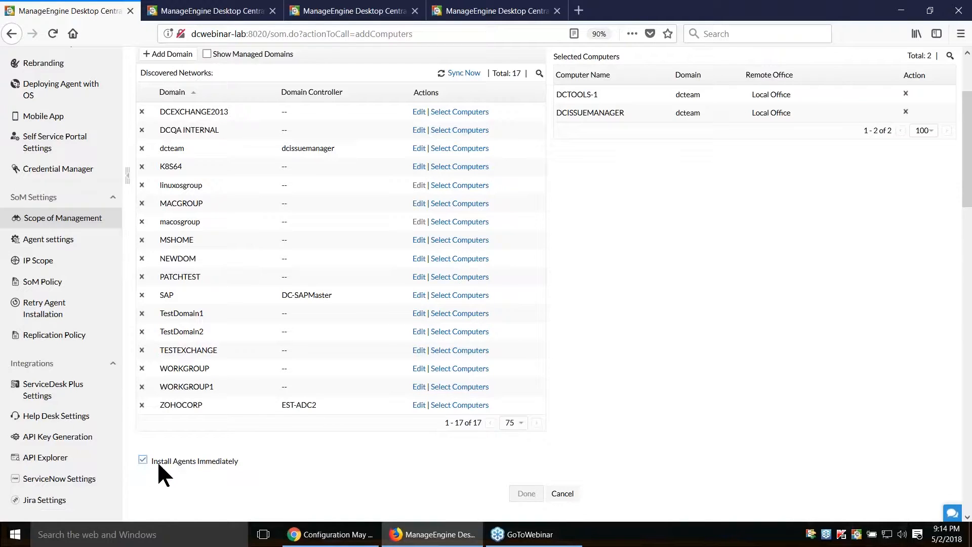
drag(241, 462, 158, 462)
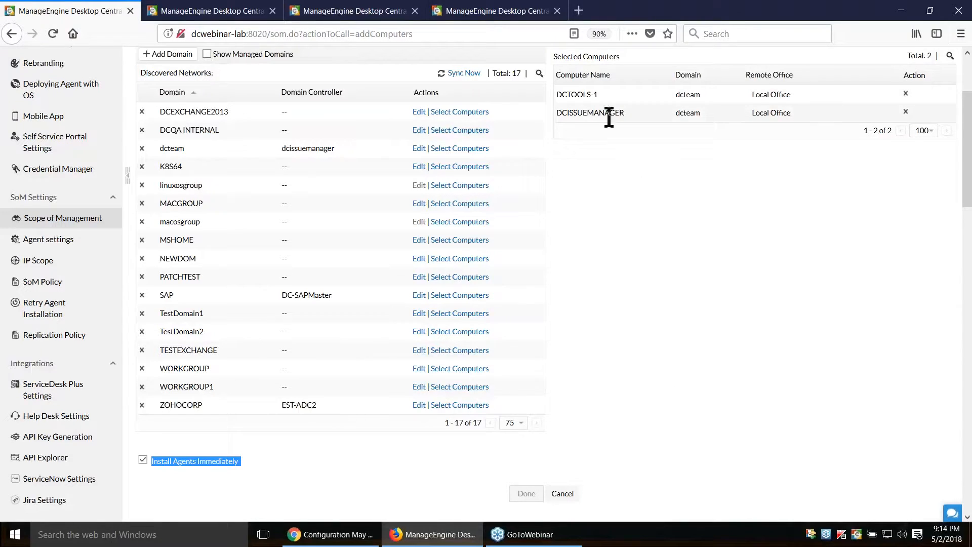
click(638, 294)
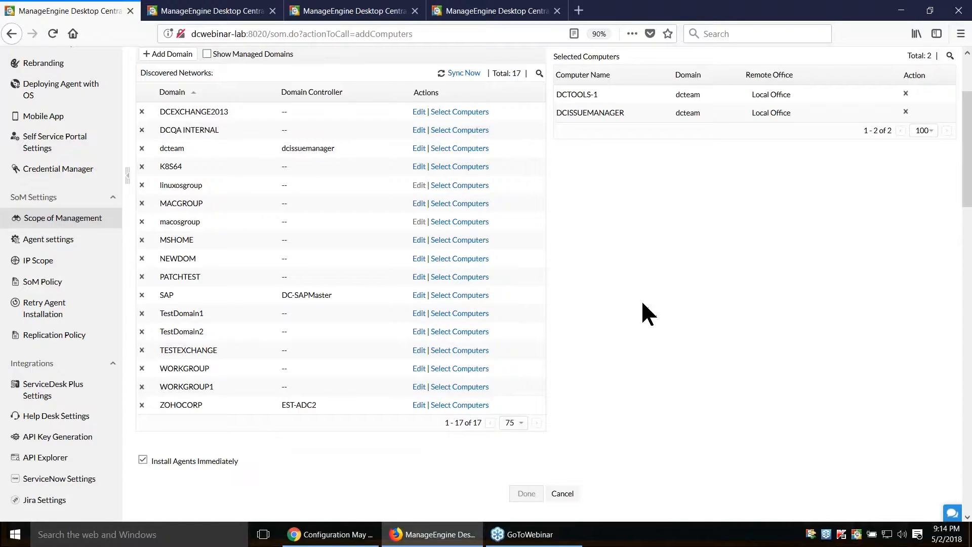
Check access to the network share \\dcwebinar-lab\Admin$ through Windows Run, then close its folder and return to the add-computers page
key(super+r)
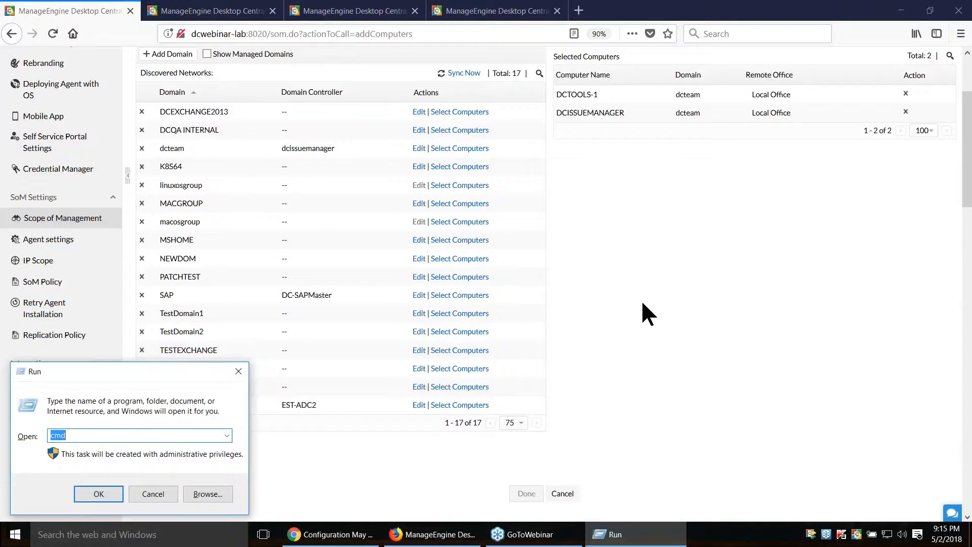
text(\\)
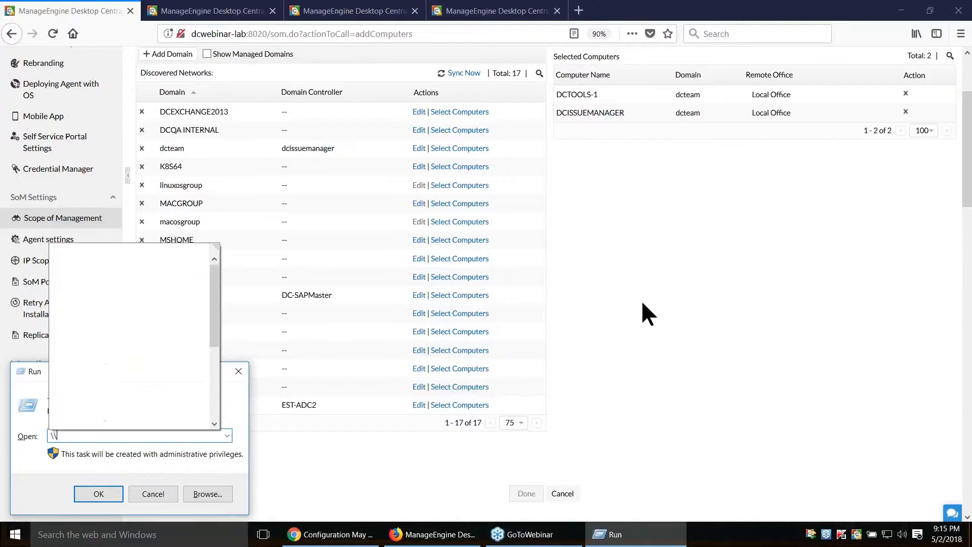
text(dc)
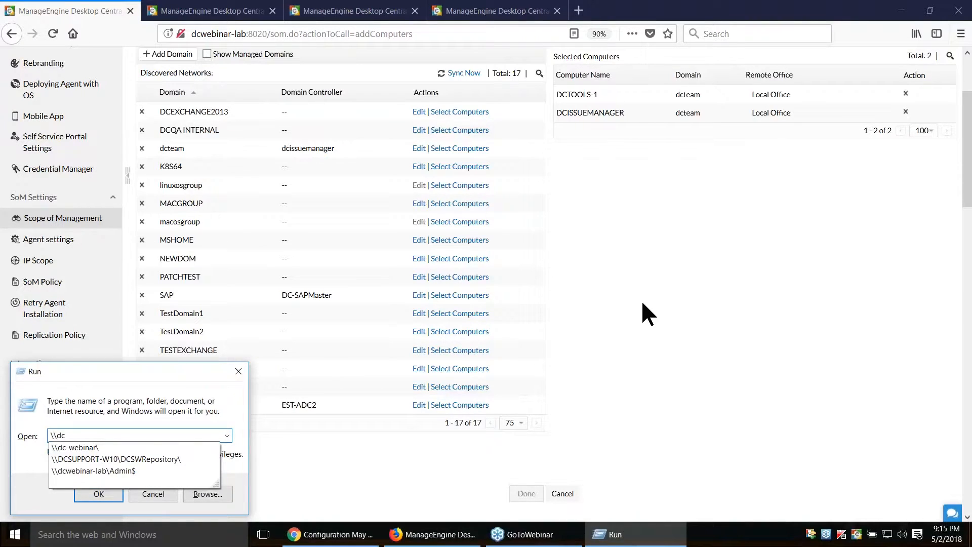
key(Down)
key(Down)
key(Down)
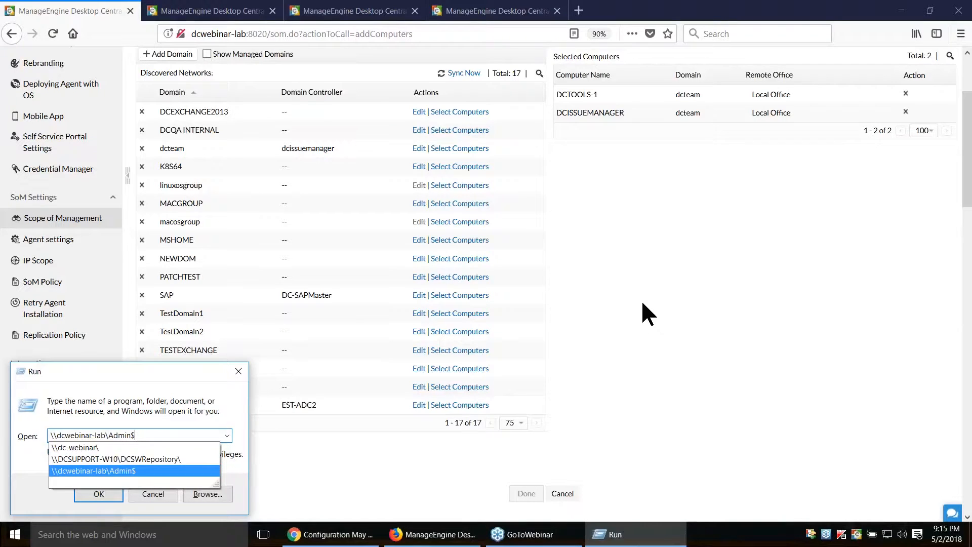
key(Return)
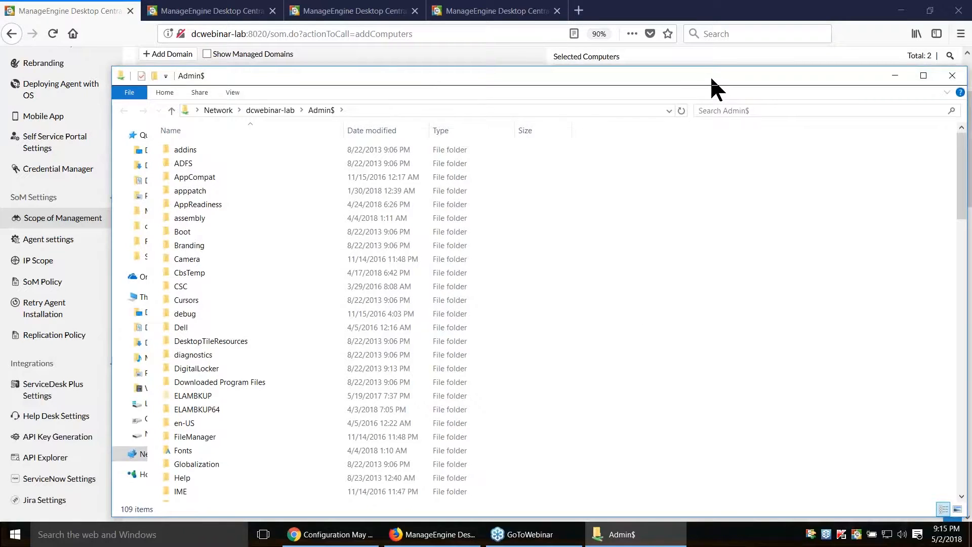
drag(714, 86, 638, 64)
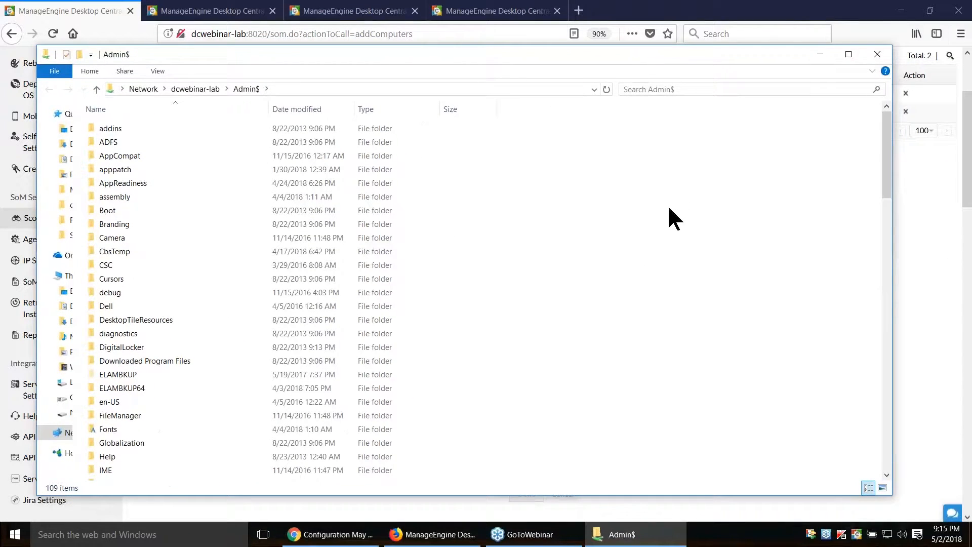
click(876, 54)
scroll(616, 377, down, 3)
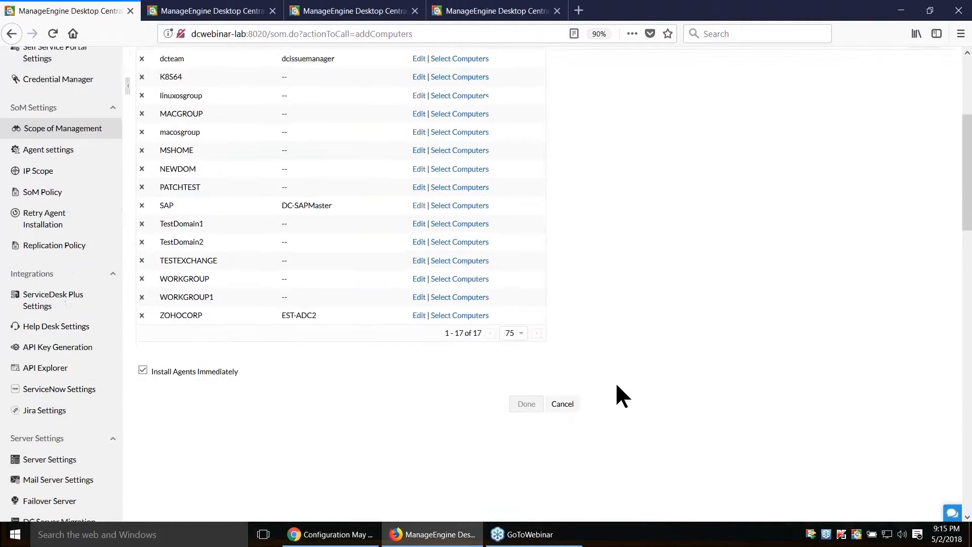
scroll(614, 384, up, 1)
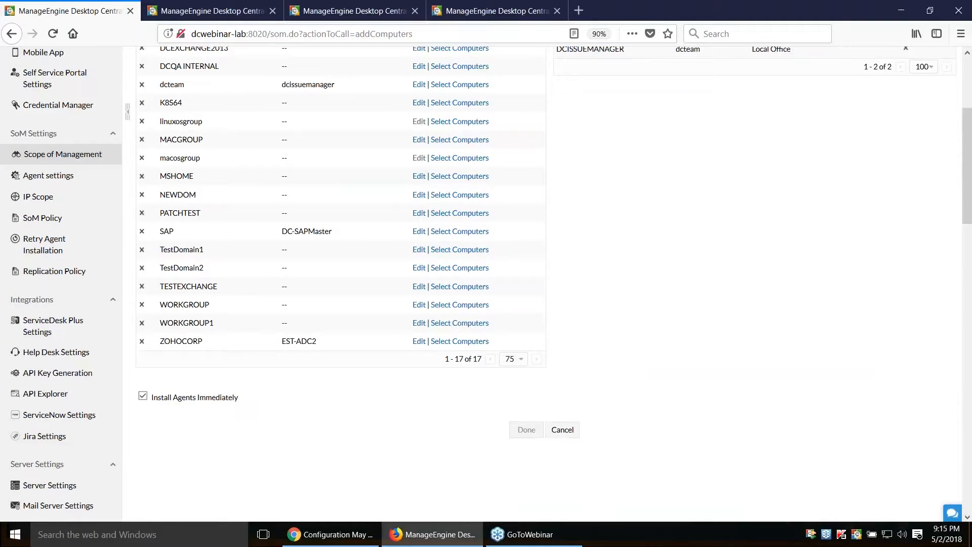
Cancel adding computers and look over the agent download options for the local and remote offices
click(571, 432)
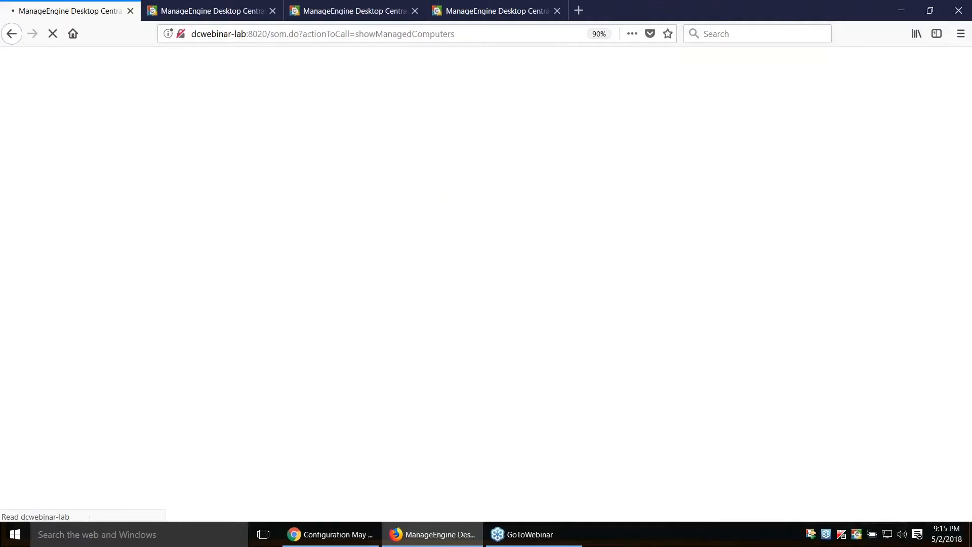
scroll(297, 379, down, 3)
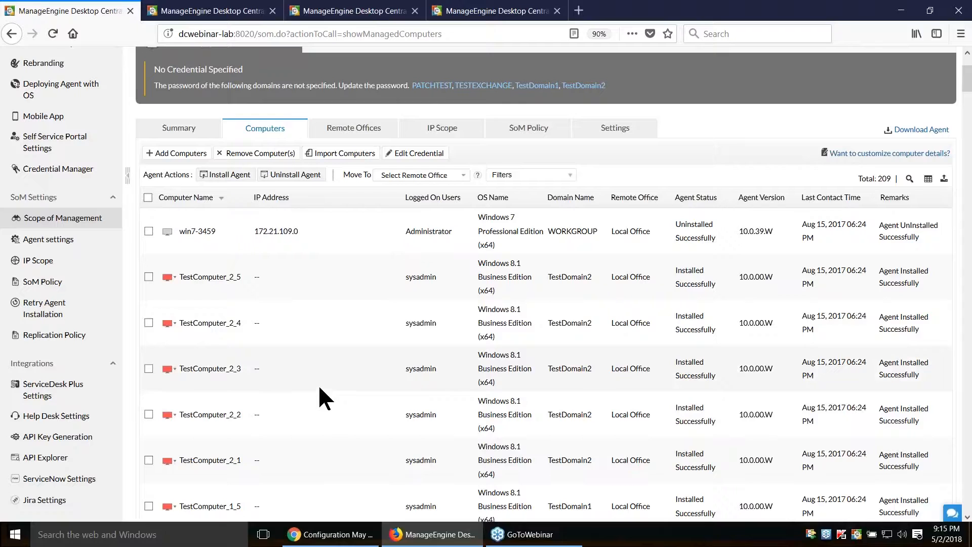
scroll(327, 381, up, 2)
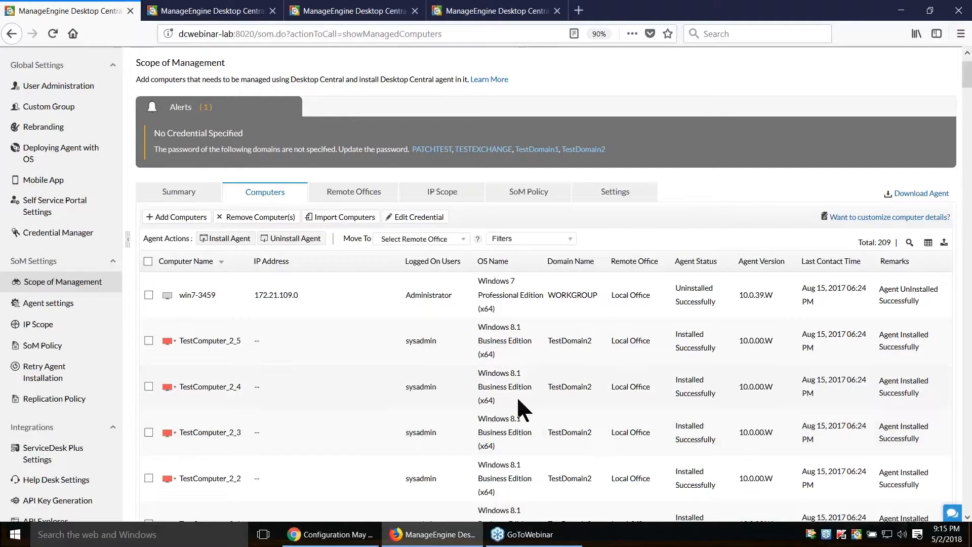
click(921, 195)
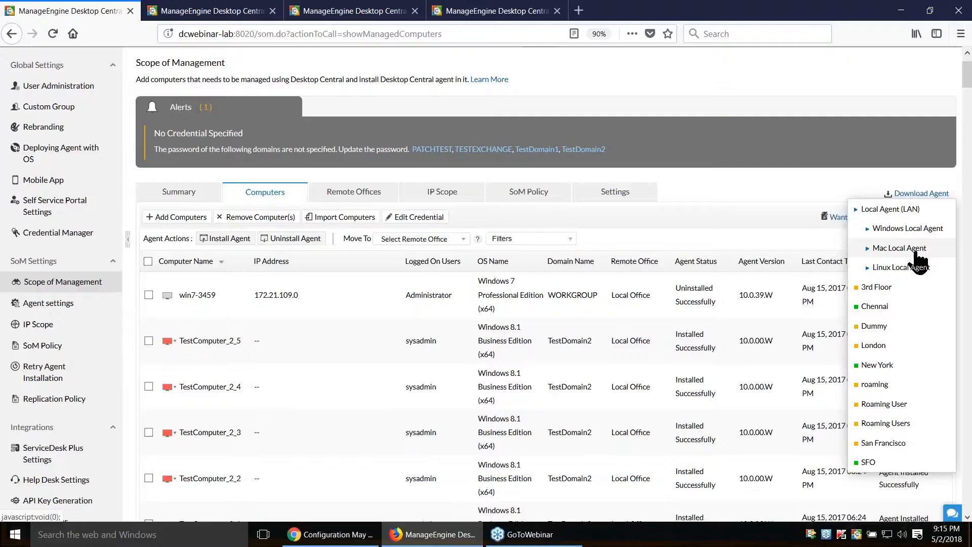
click(746, 202)
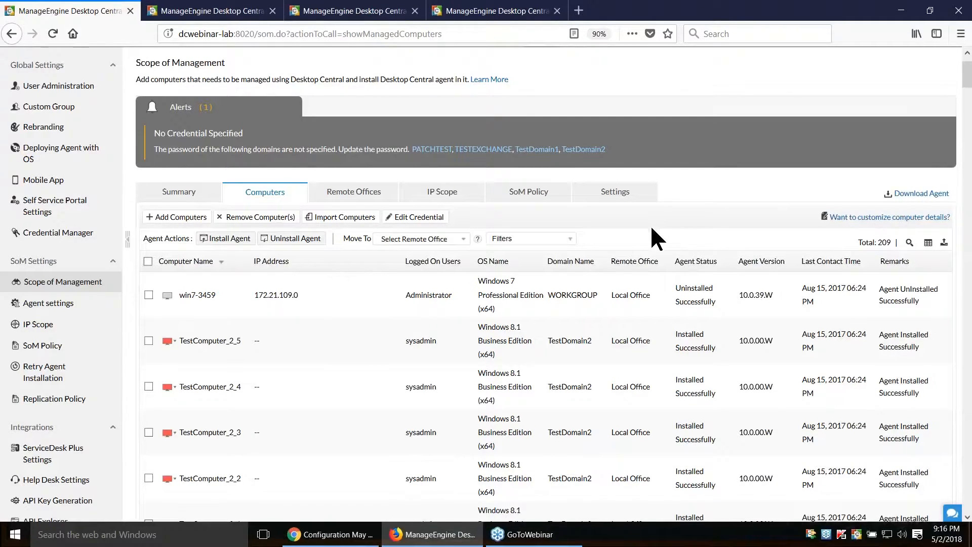
Find the how-to on installing Desktop Central agents using Windows GPO / Startup script below the computer list, and return to the list's start
scroll(653, 233, down, 5)
scroll(811, 223, down, 20)
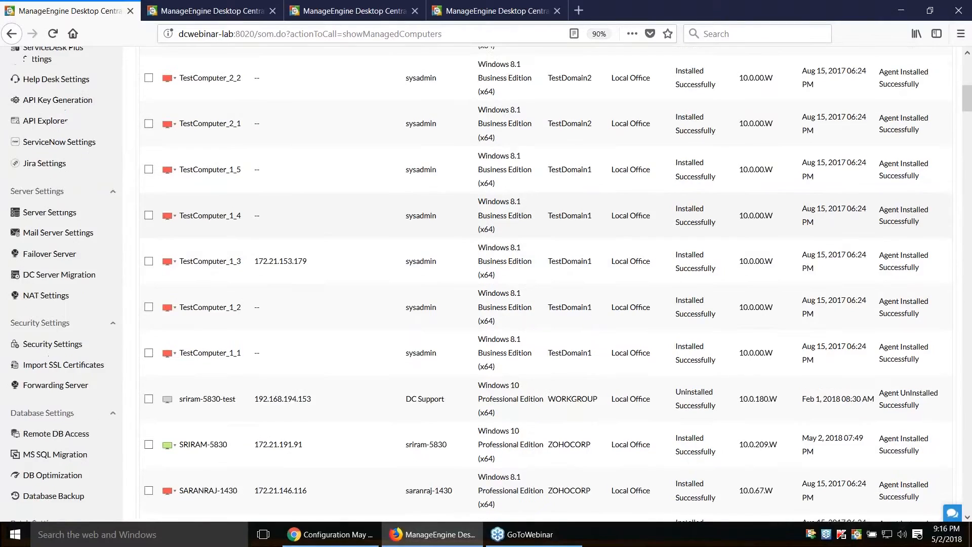
scroll(813, 249, down, 20)
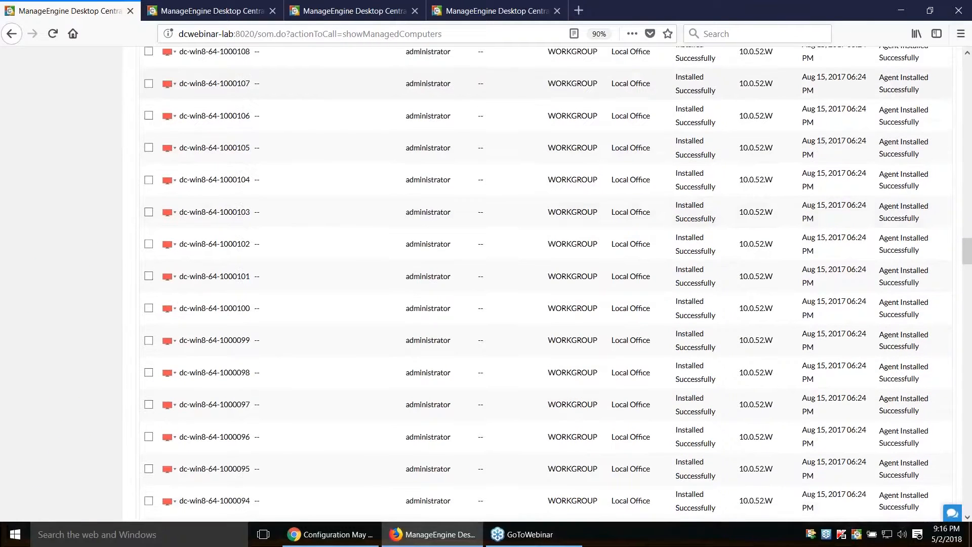
scroll(805, 339, down, 20)
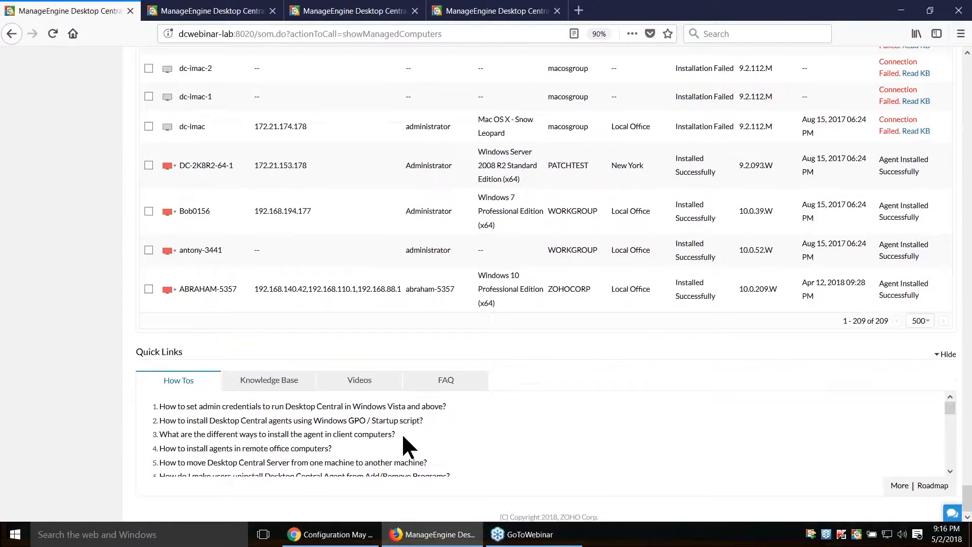
drag(426, 421, 162, 425)
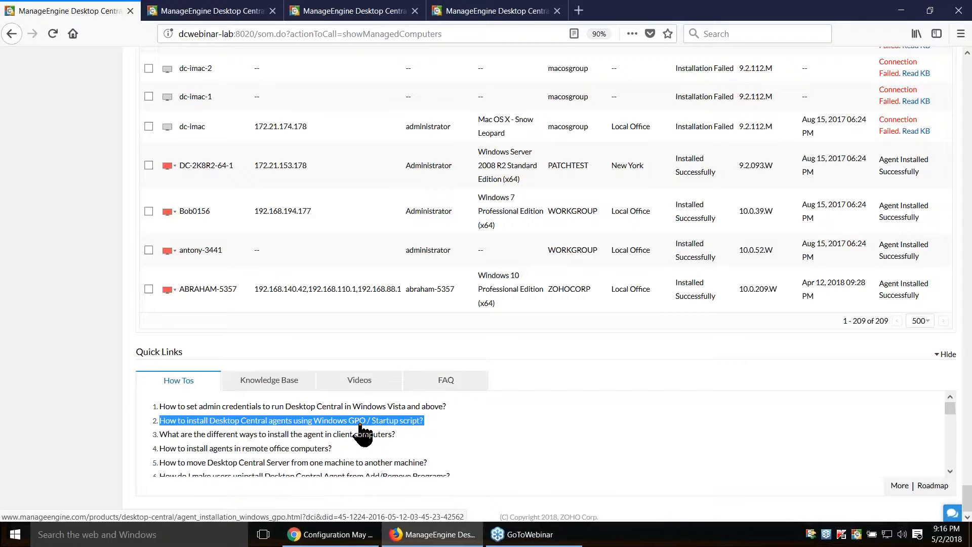
scroll(765, 434, up, 10)
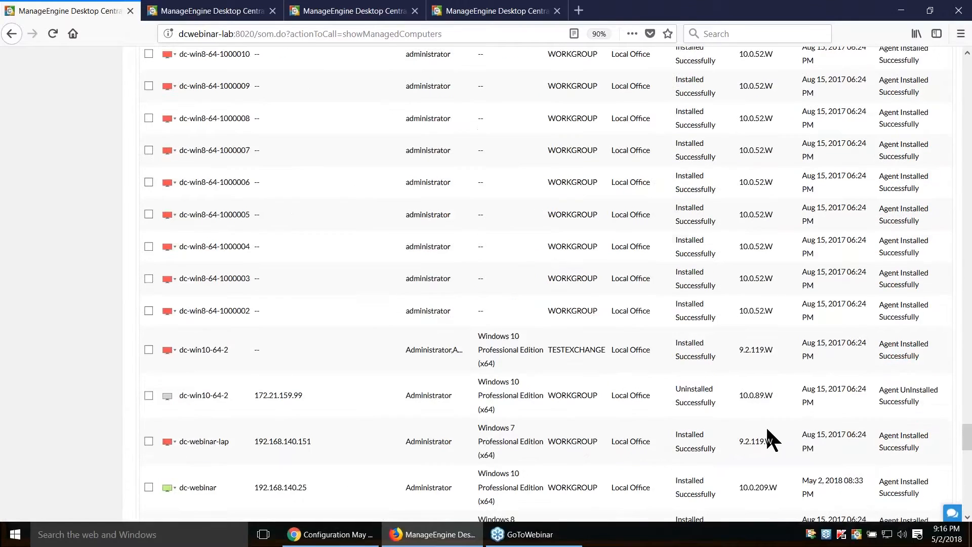
scroll(765, 434, up, 15)
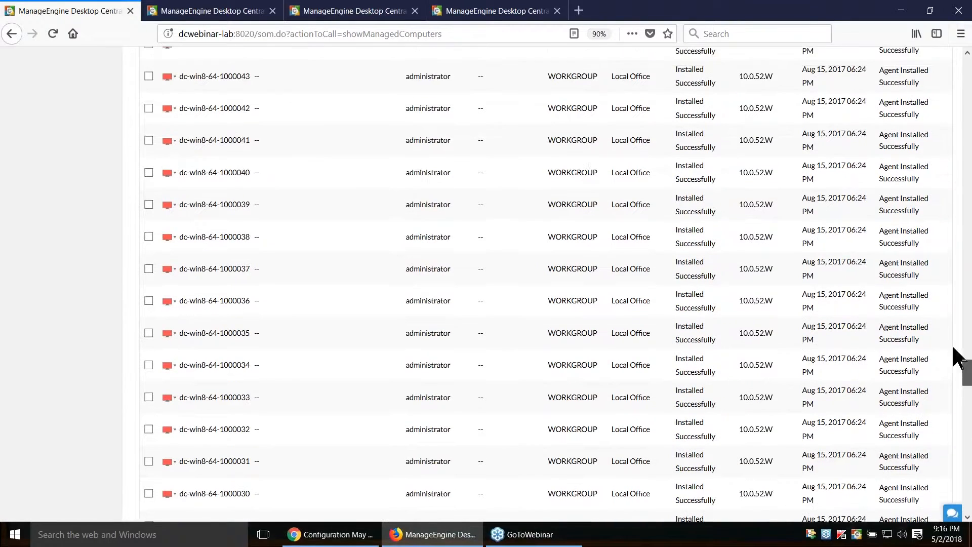
drag(966, 372, 966, 66)
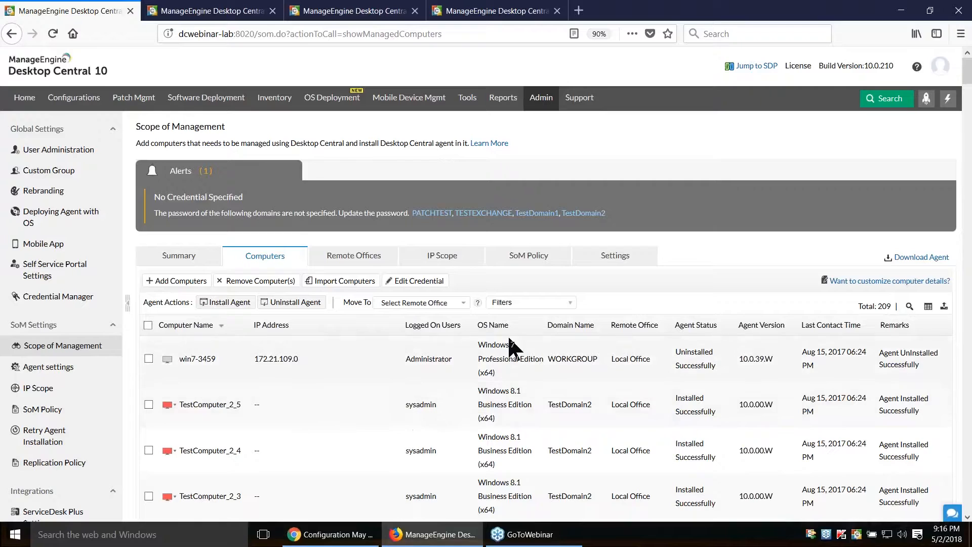
Open the AD sync settings of the SoM Policy and examine the synchronized OUs and the actions for newly added computers
click(530, 268)
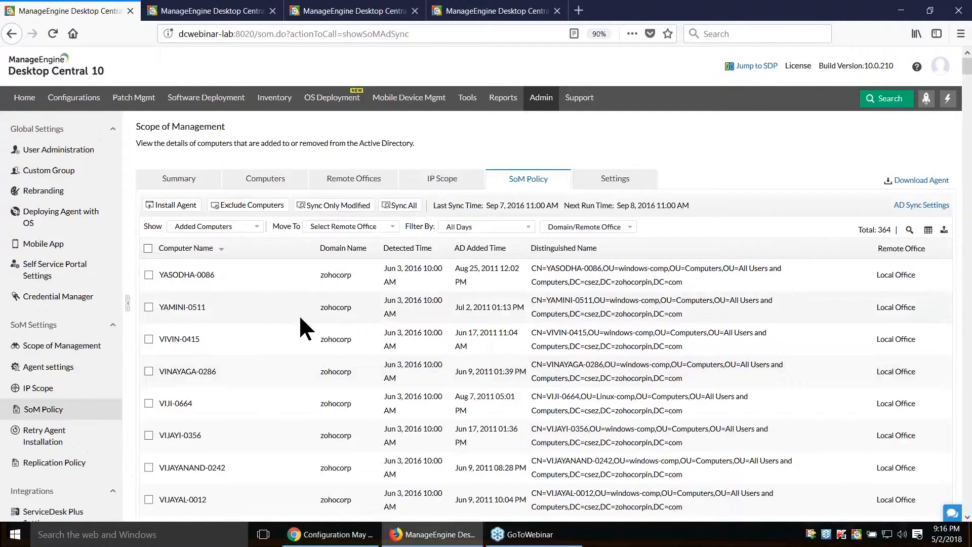
click(918, 207)
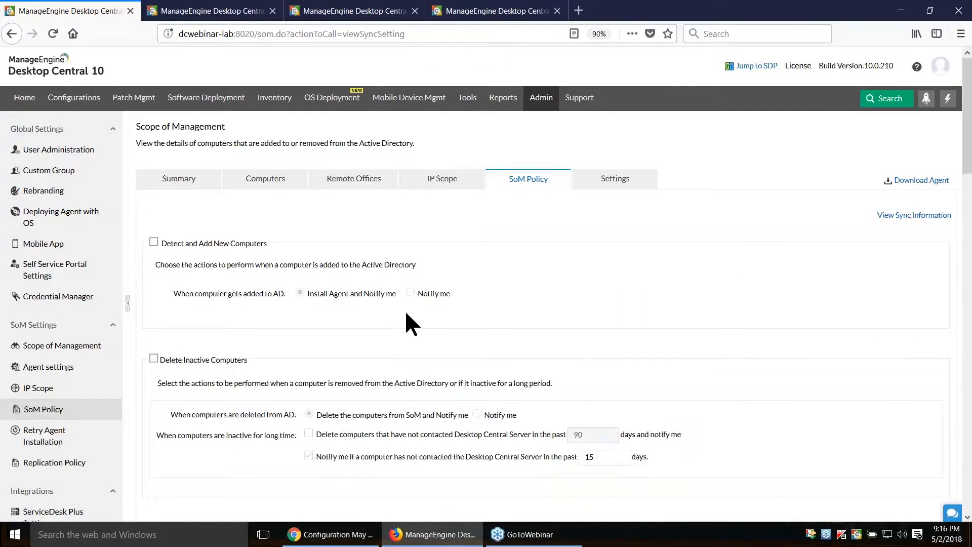
scroll(409, 324, down, 6)
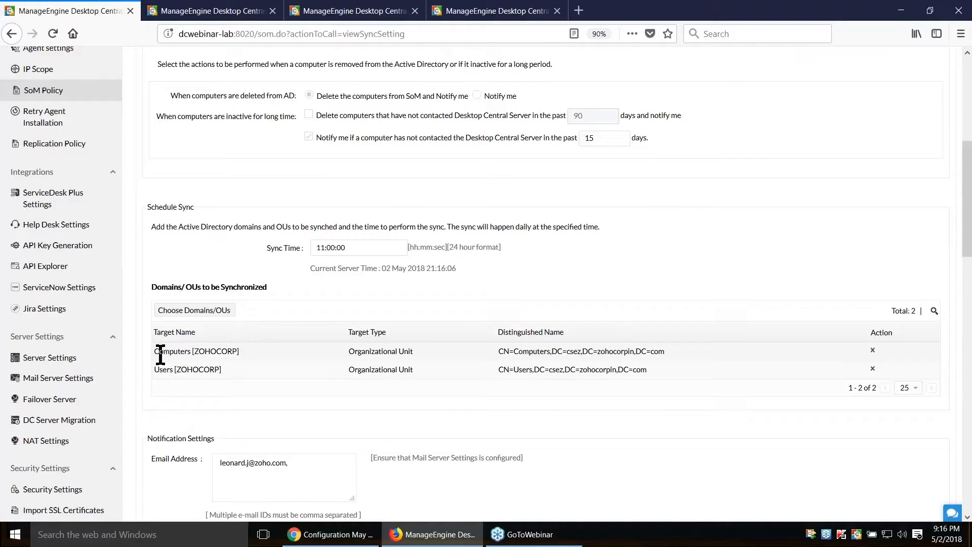
mouse_move(155, 351)
mouse_down()
mouse_move(240, 361)
mouse_move(153, 370)
mouse_up()
scroll(239, 347, up, 5)
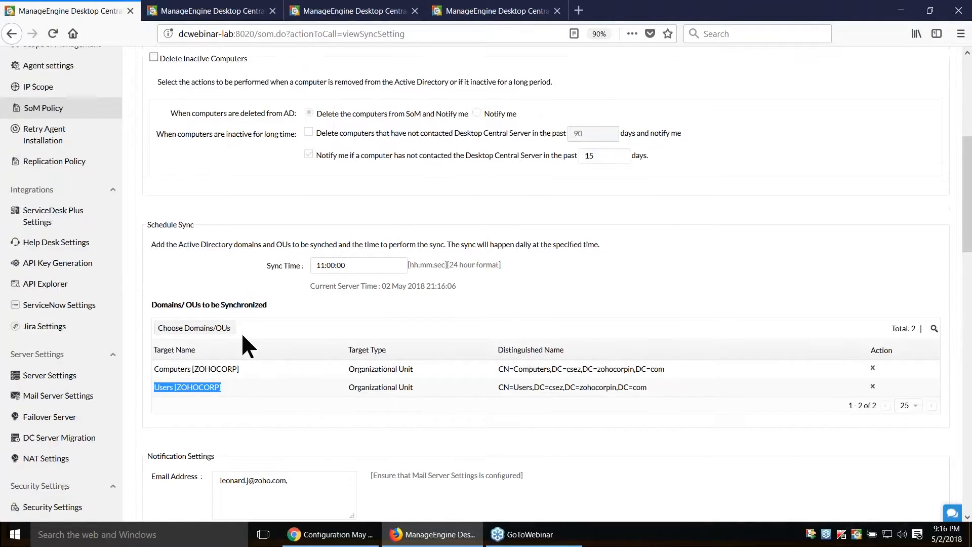
drag(162, 179, 267, 180)
drag(319, 229, 449, 233)
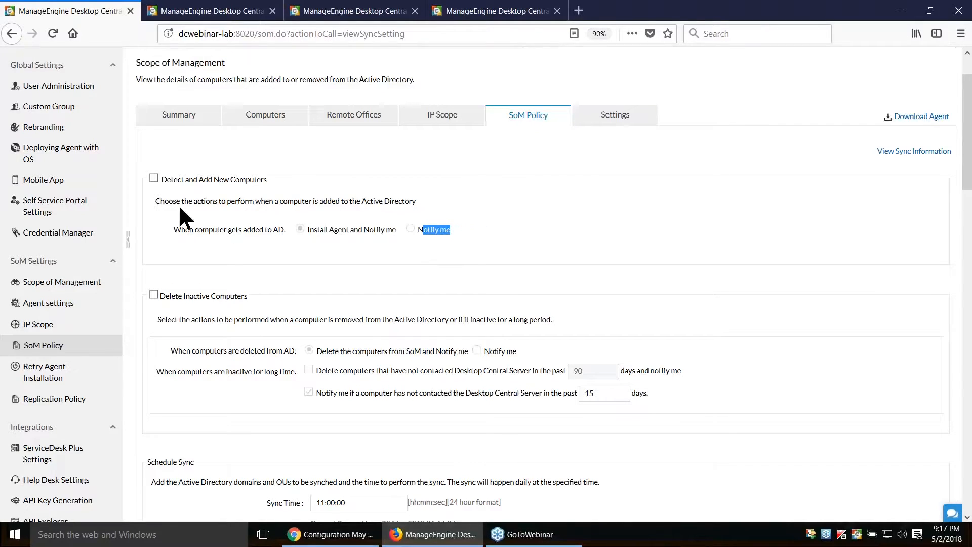
Enable Detect and Add New Computers with Install Agent and Notify me, and check the notification e-mail address
click(154, 178)
drag(310, 231, 397, 234)
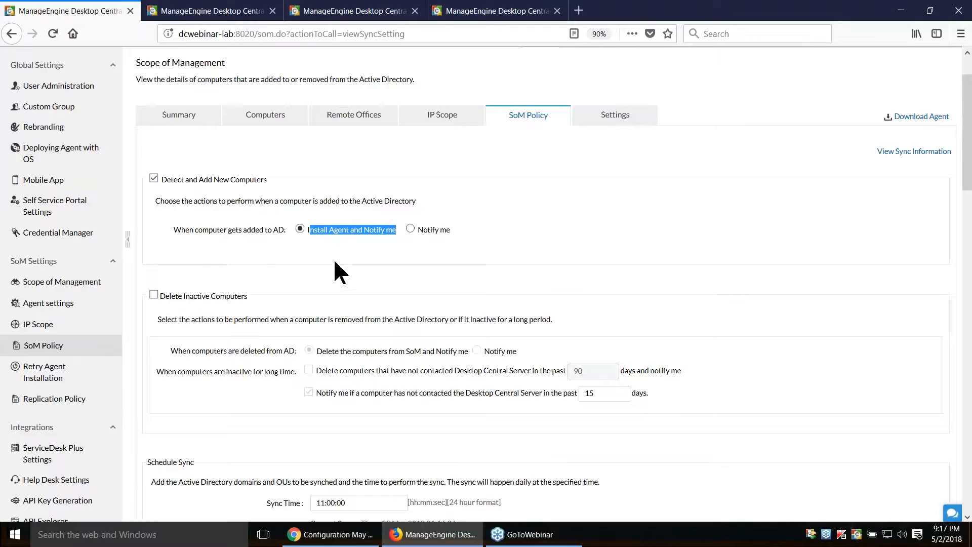
scroll(338, 256, down, 5)
scroll(339, 256, down, 2)
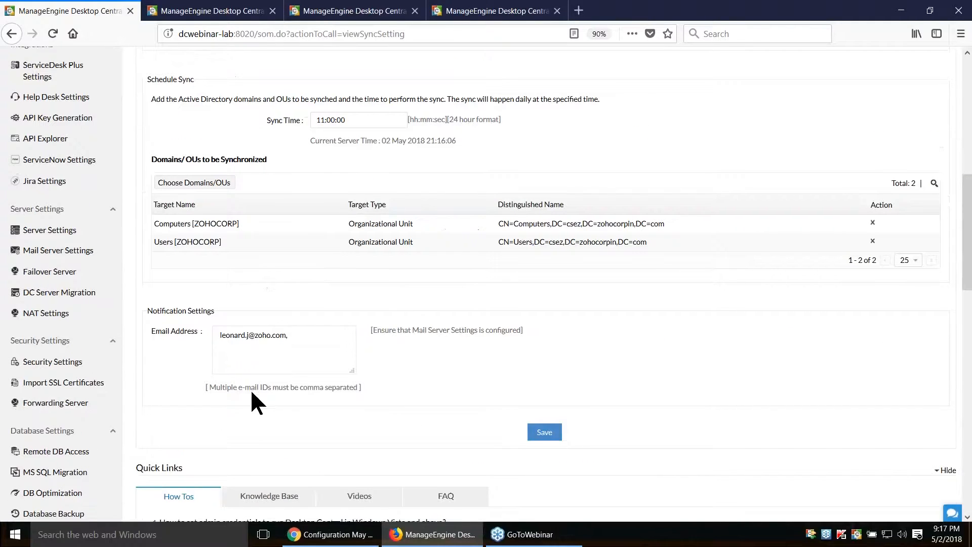
drag(289, 335, 219, 335)
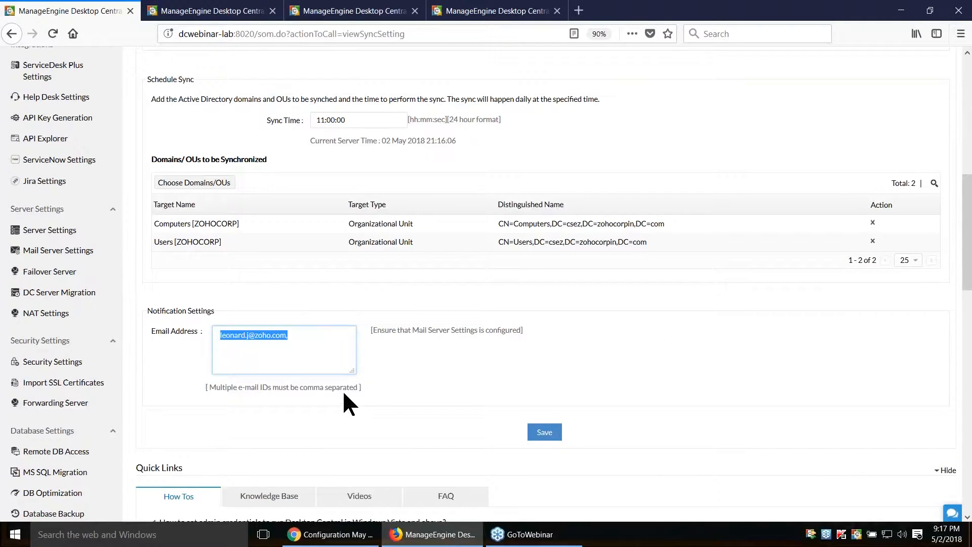
Examine the daily sync time in the Schedule Sync settings without changing it
scroll(343, 394, up, 4)
click(353, 312)
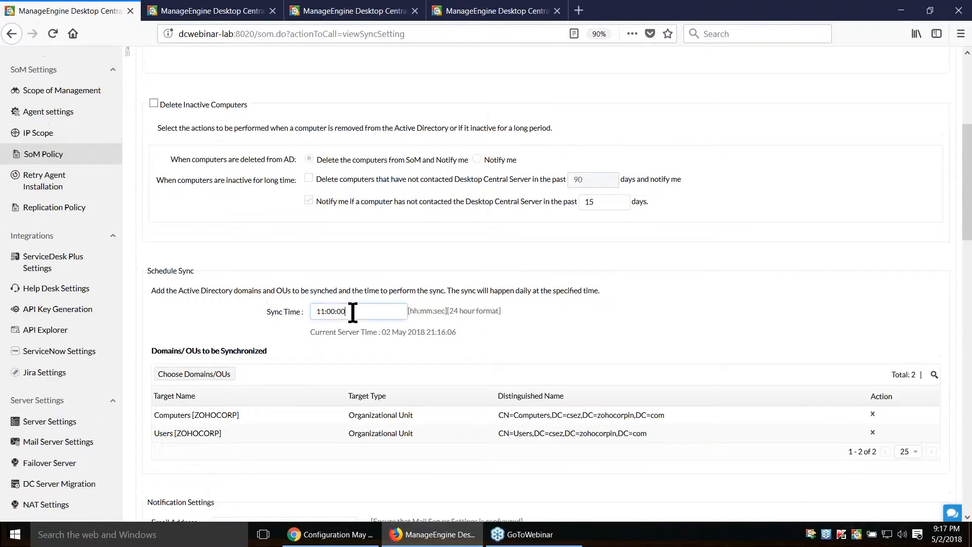
drag(353, 312, 290, 307)
click(363, 313)
scroll(363, 313, up, 1)
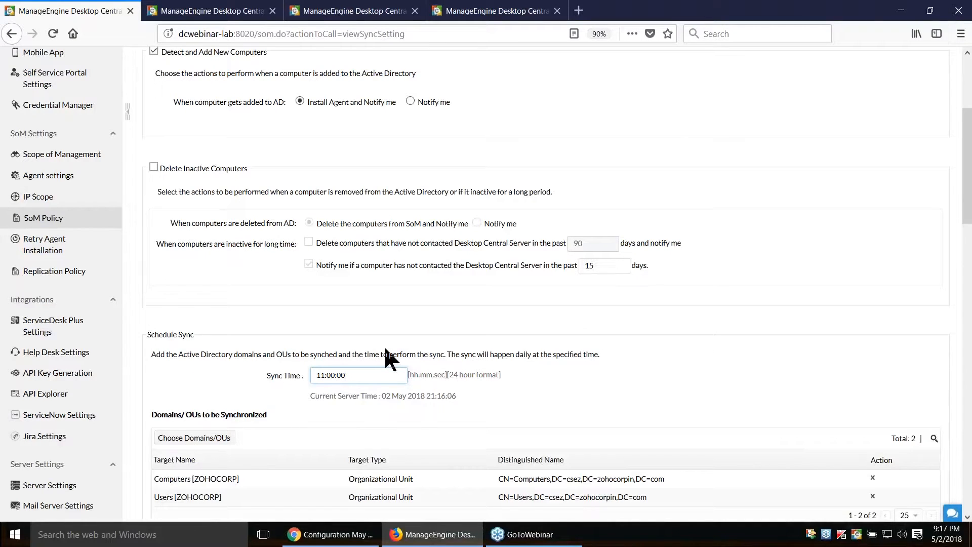
scroll(390, 359, up, 2)
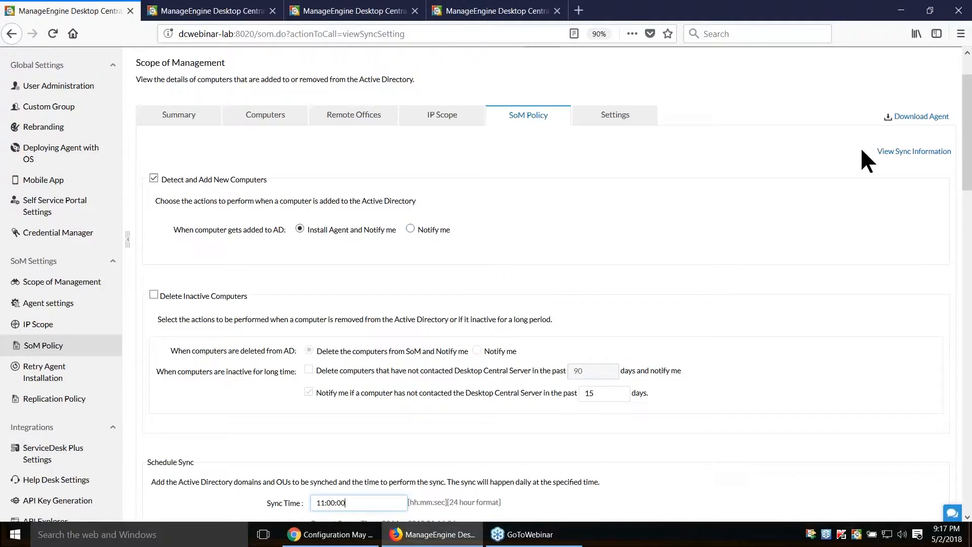
Return to the sync information without saving and select the first three computers in the added computers list
click(891, 152)
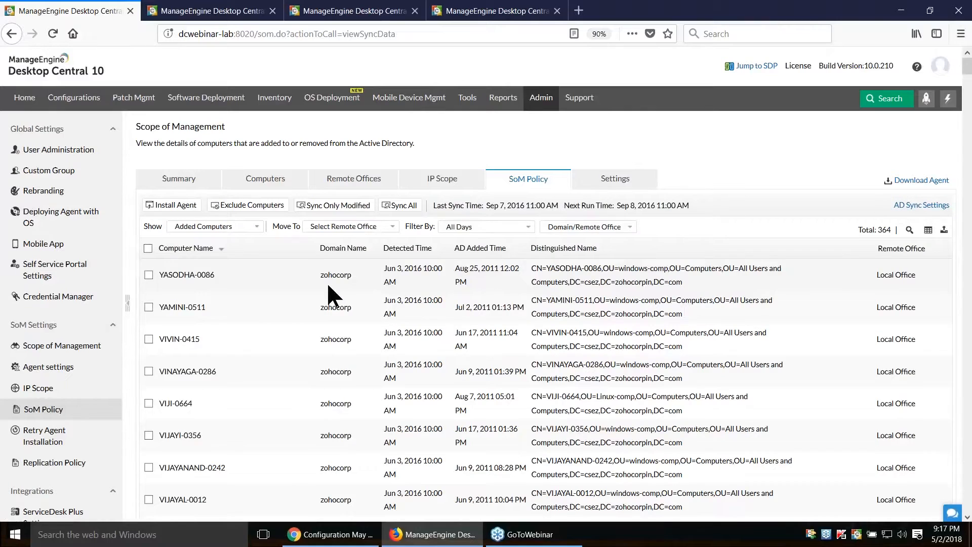
scroll(354, 289, down, 5)
scroll(405, 284, up, 3)
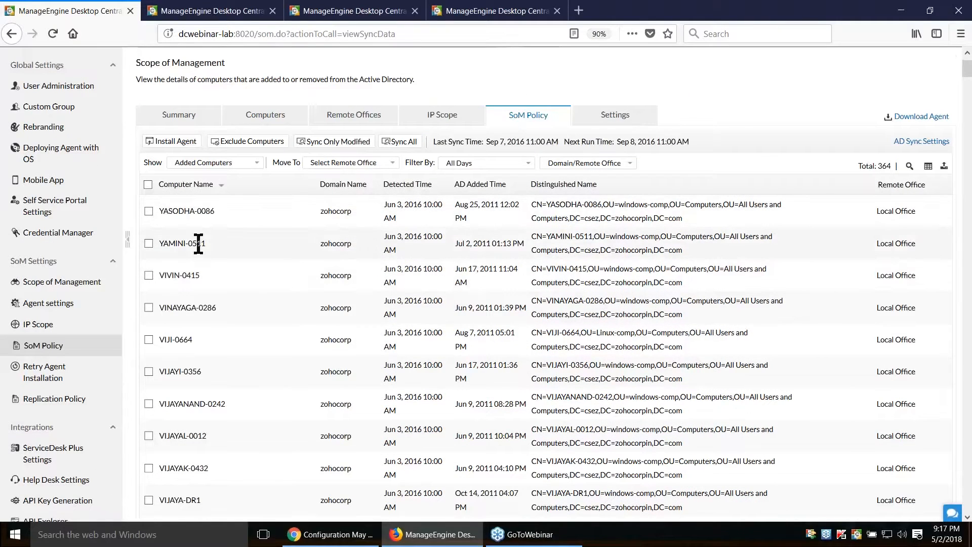
click(148, 243)
click(148, 275)
Show the Excluded Computers list and switch back to Added Computers
click(249, 163)
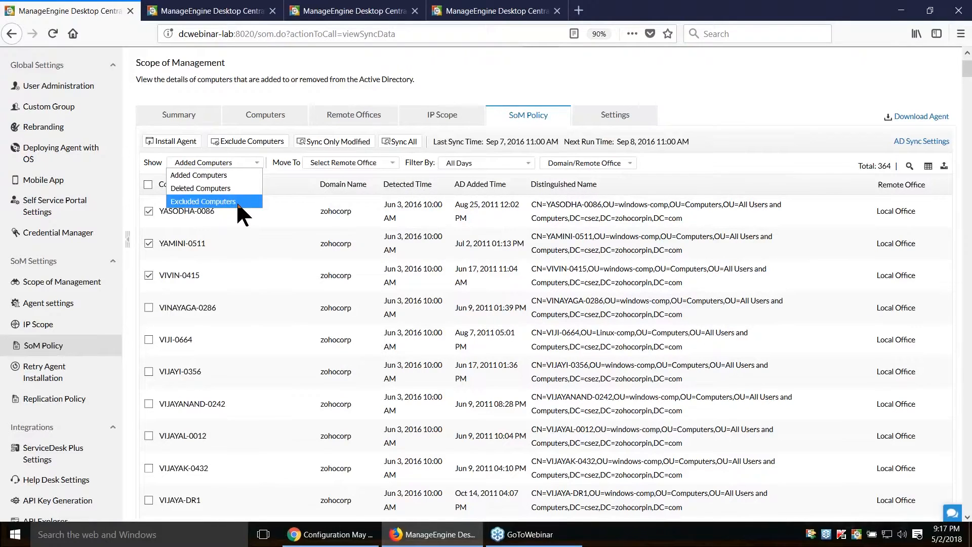
click(236, 202)
click(249, 158)
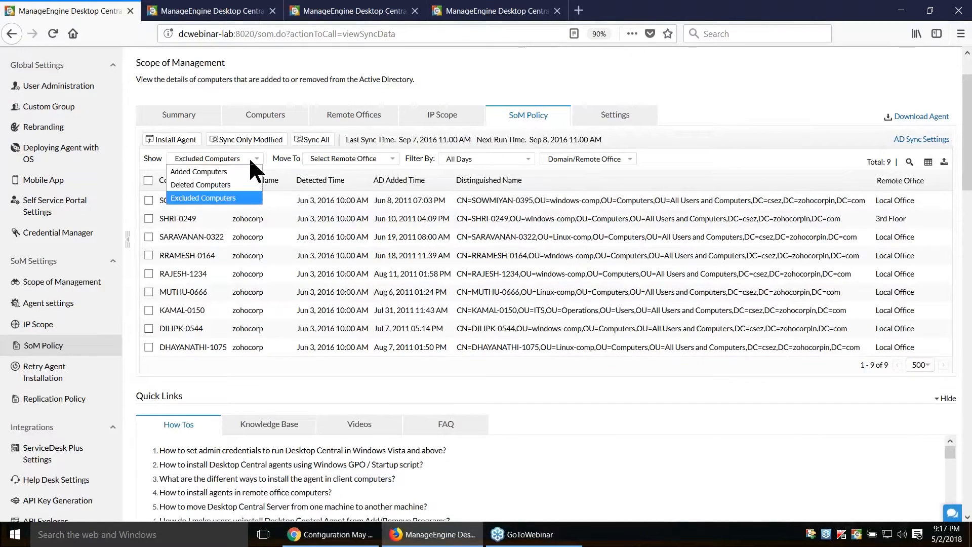
click(244, 171)
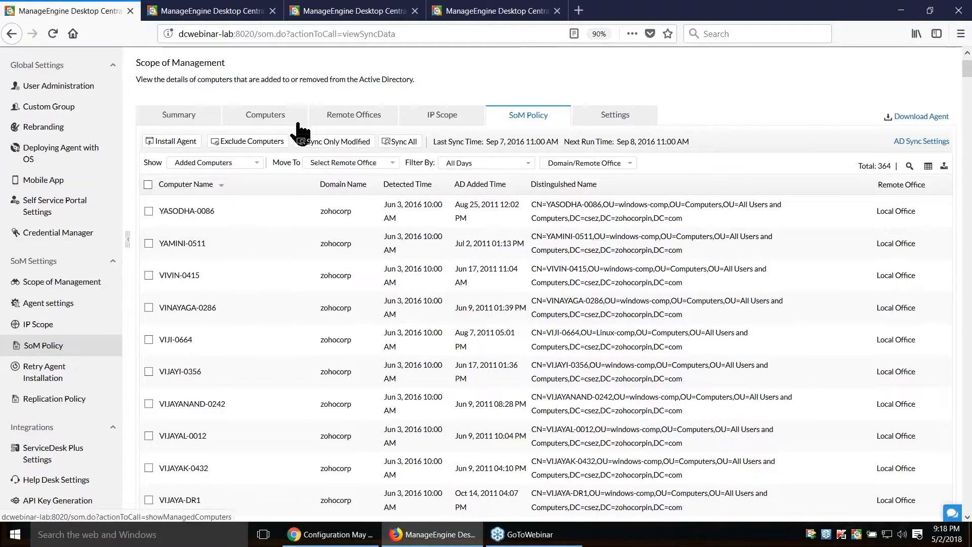
Return to the managed computers list and briefly view the company infrastructure slide before coming back to Desktop Central
click(271, 120)
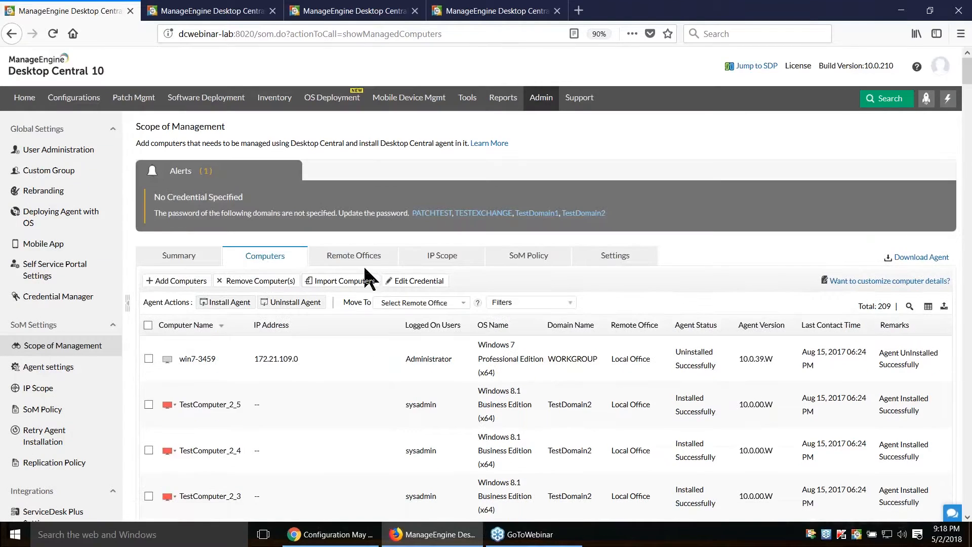
key(alt+Tab)
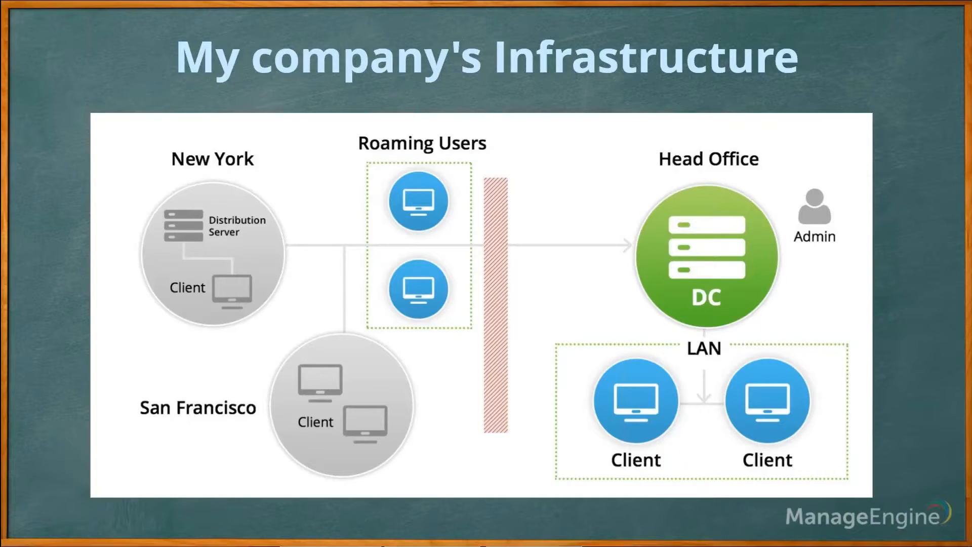
key(alt+Tab)
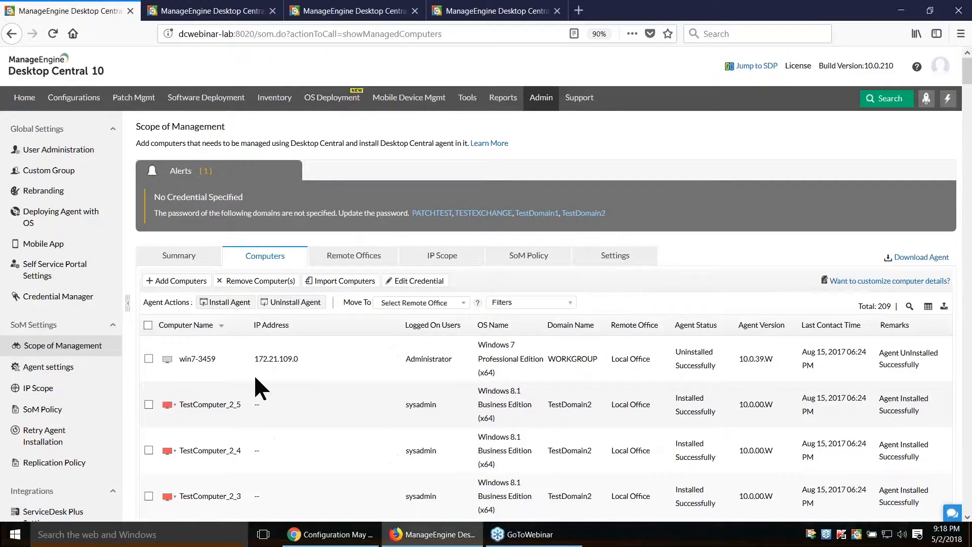
Start a new remote office in the Scope of Management and name it New York
click(350, 256)
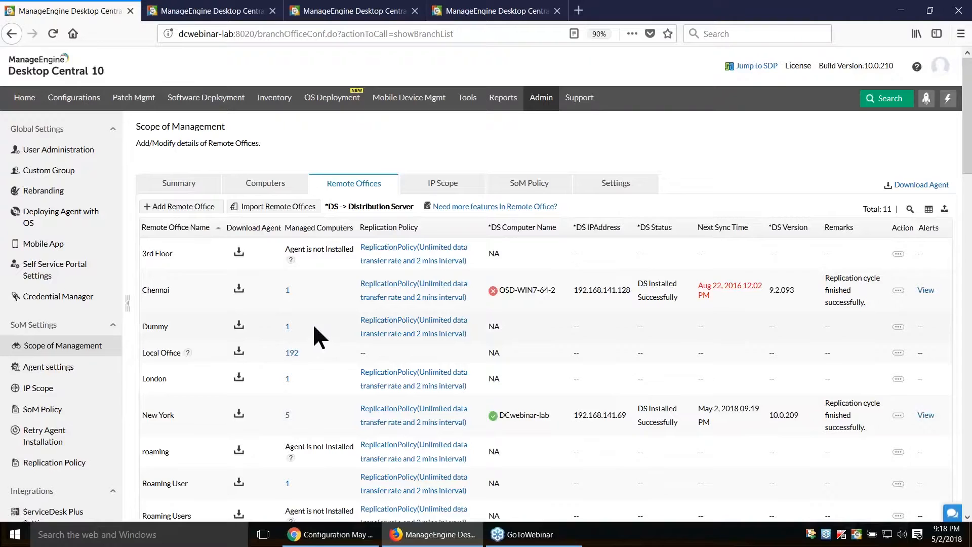
scroll(312, 323, down, 2)
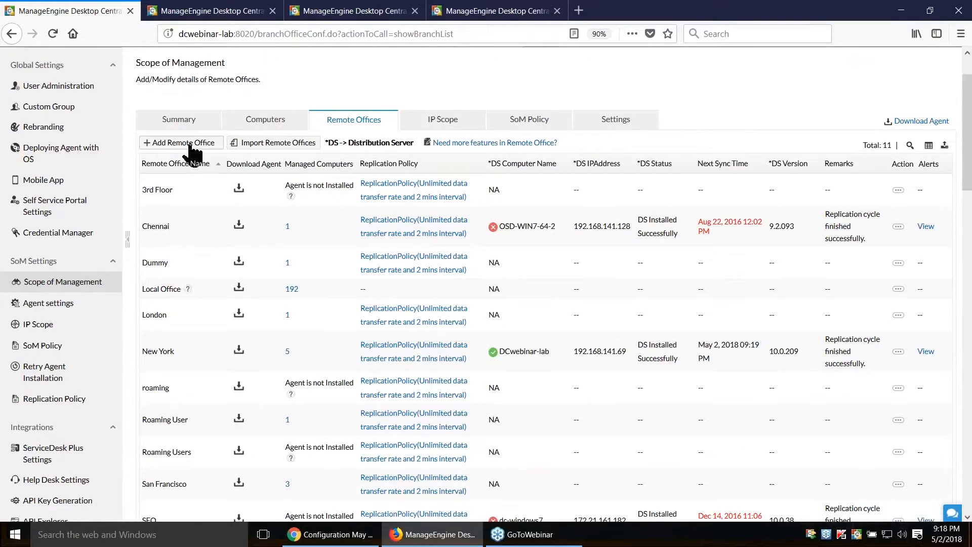
click(185, 144)
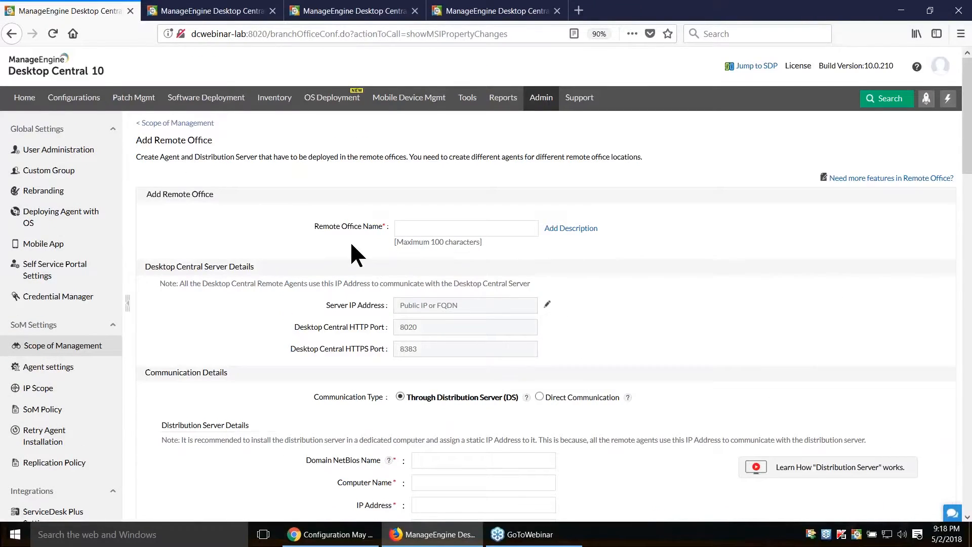
scroll(352, 250, down, 2)
click(430, 167)
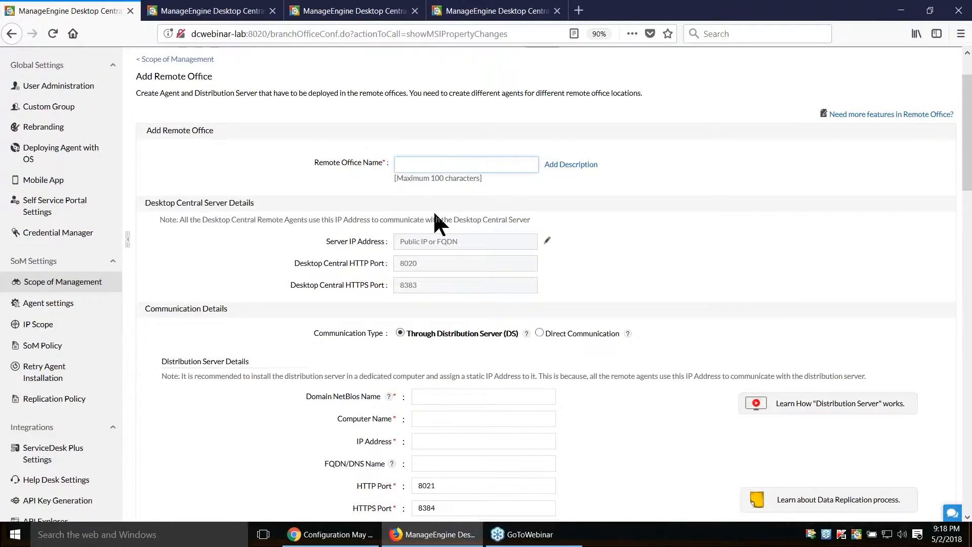
text(New york)
click(424, 164)
key(BackSpace)
key(BackSpace)
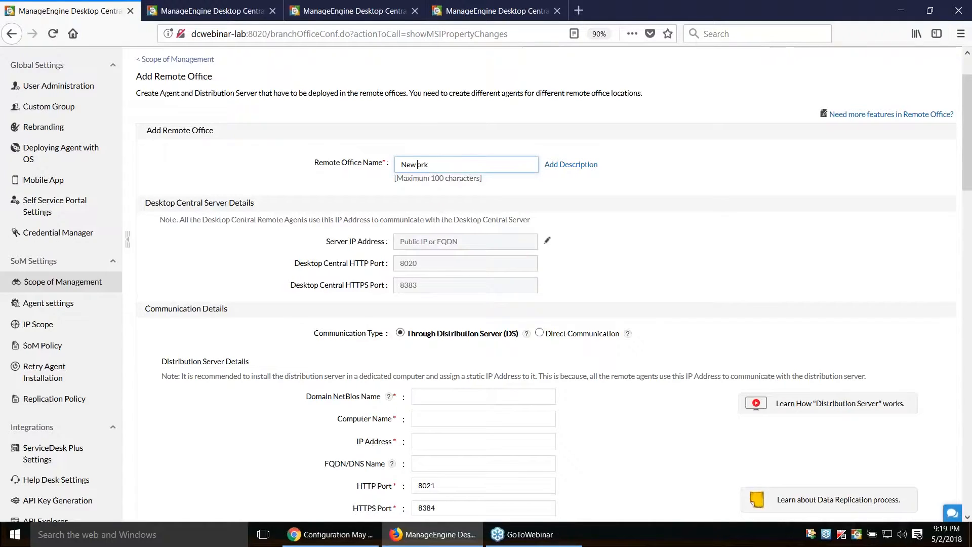
text(Y)
click(585, 242)
Examine the NAT settings for the server's public IP address or FQDN, and close them without saving
scroll(571, 233, down, 1)
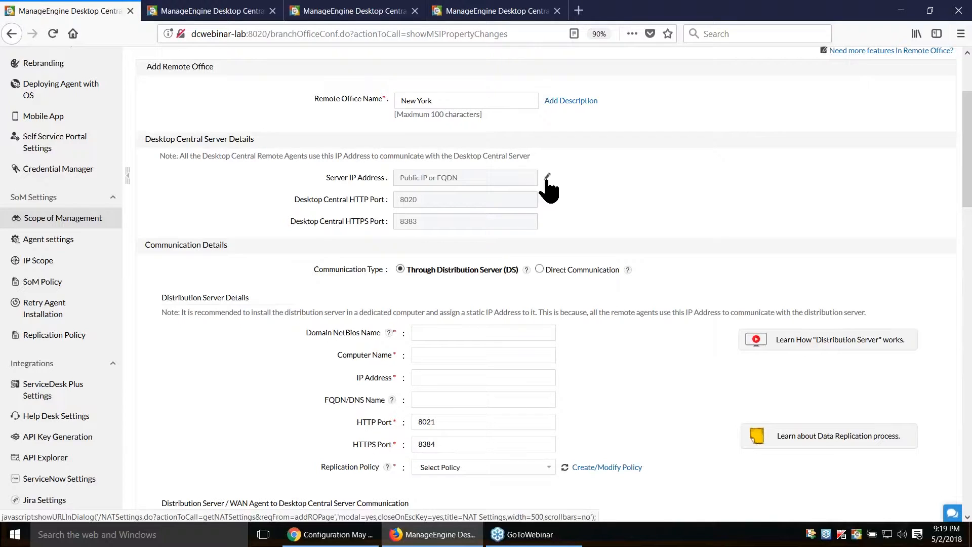
click(547, 178)
triple_click(557, 201)
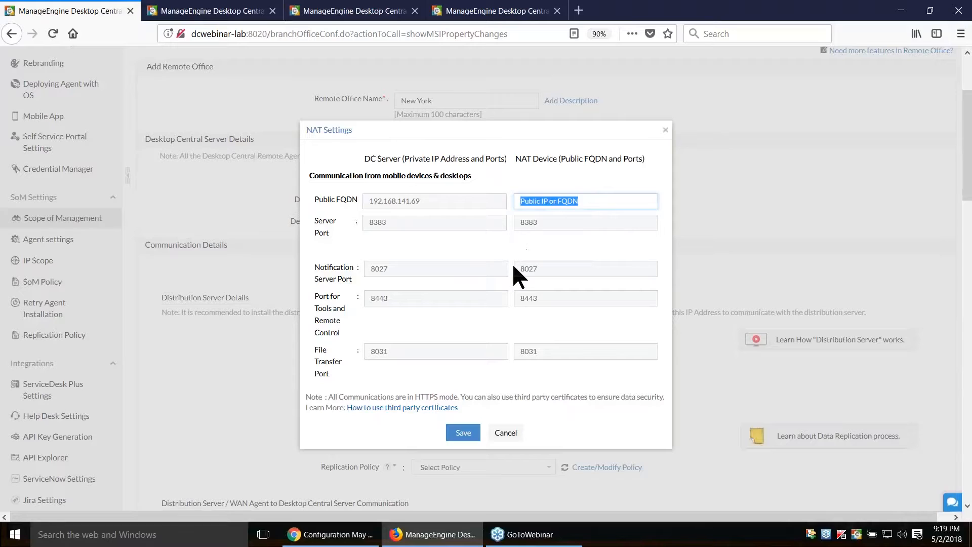
click(506, 433)
View the Direct Communication options and switch the communication type back to Through Distribution Server (DS)
scroll(370, 238, down, 2)
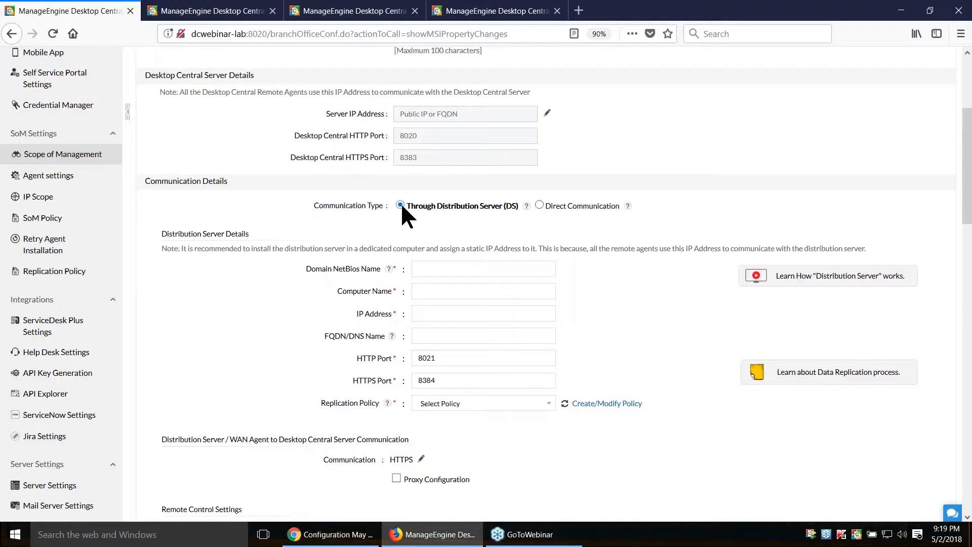
click(538, 204)
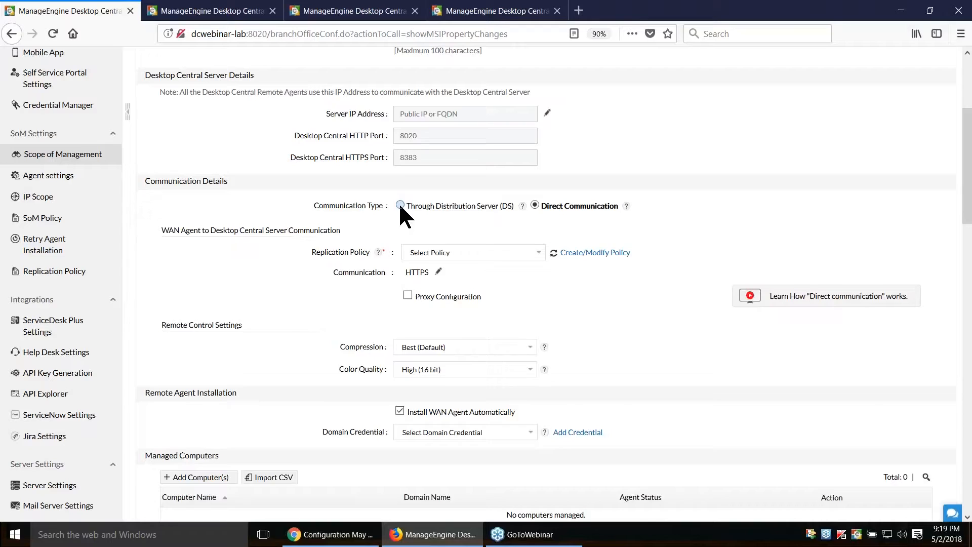
click(400, 205)
Read the distribution server details, highlighting the note on using a dedicated computer with a static IP address
scroll(408, 227, down, 3)
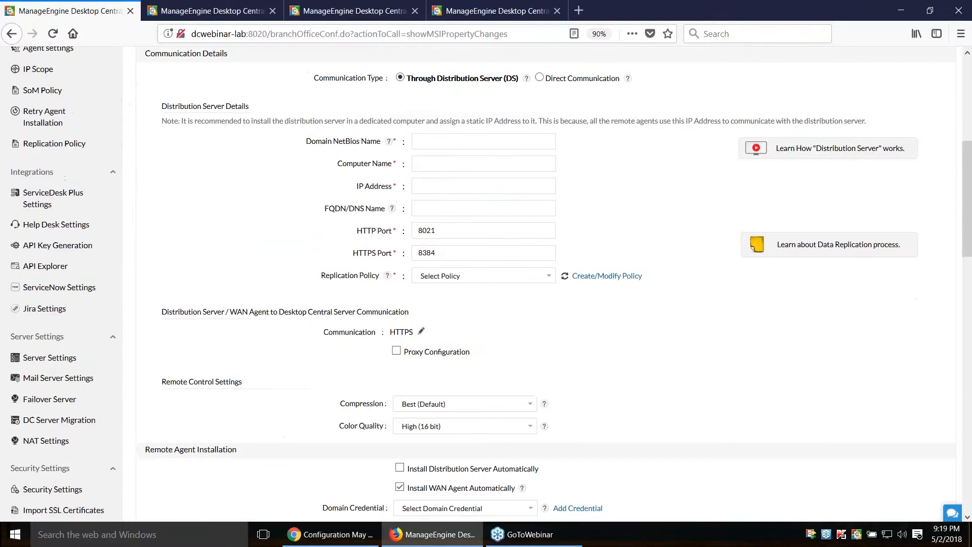
scroll(425, 202, up, 2)
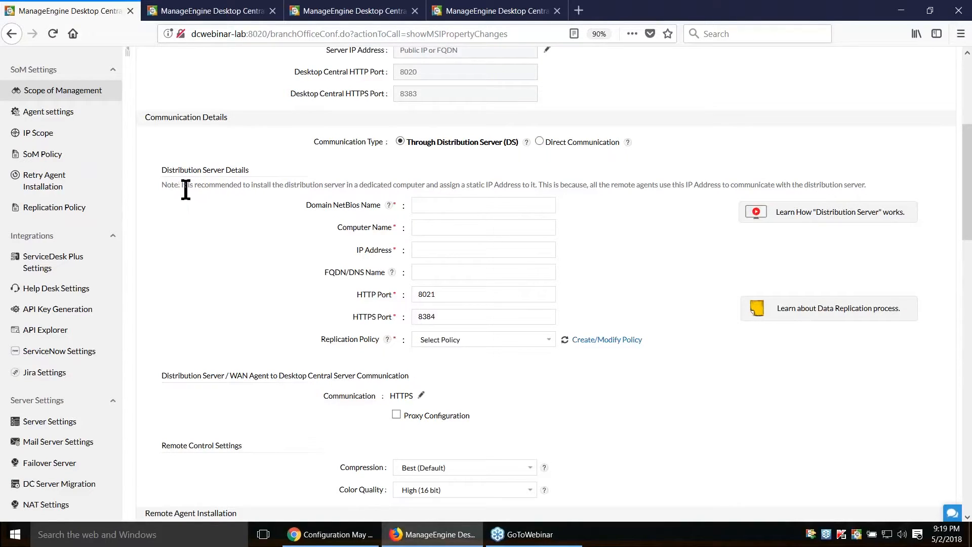
drag(183, 185, 542, 189)
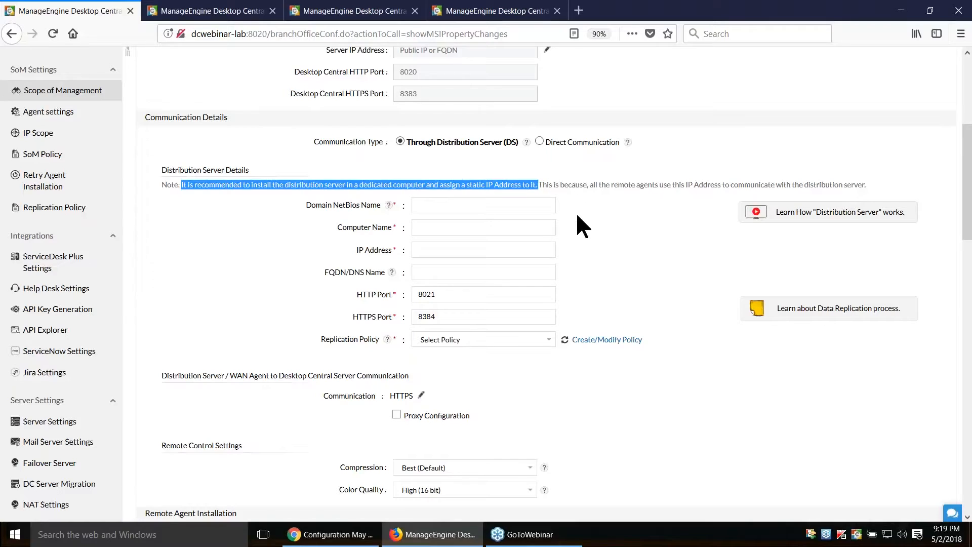
click(612, 217)
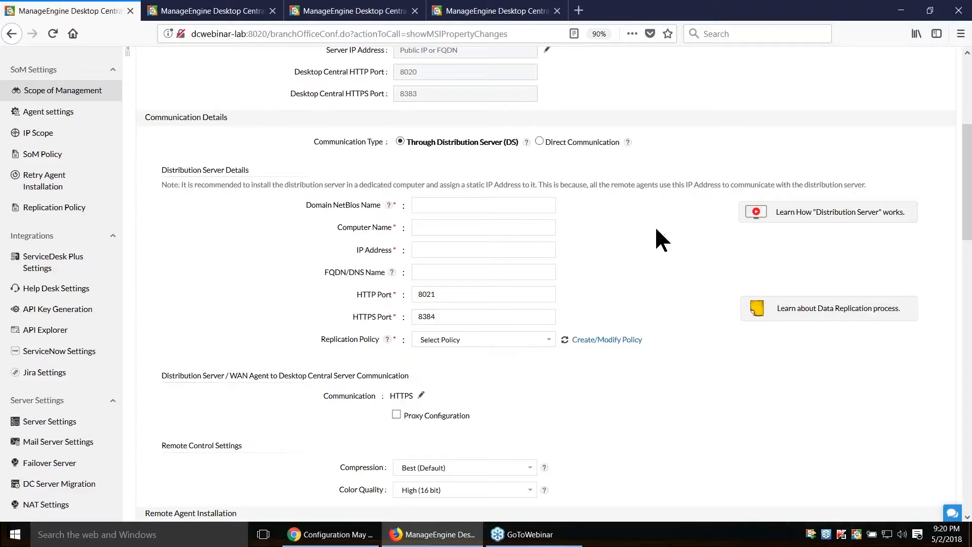
scroll(542, 238, down, 2)
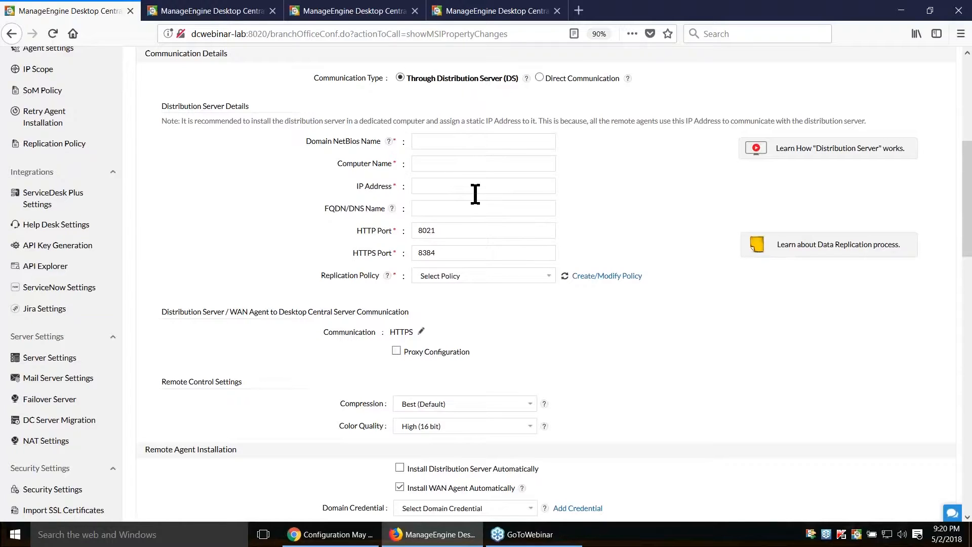
Open the form for a new replication policy and examine its data transfer rate options without picking one
scroll(465, 253, down, 2)
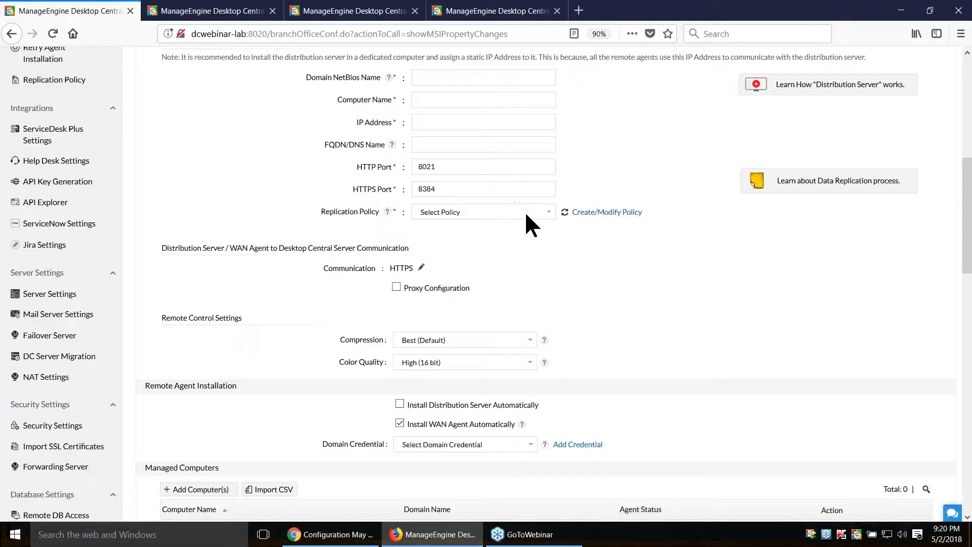
click(598, 211)
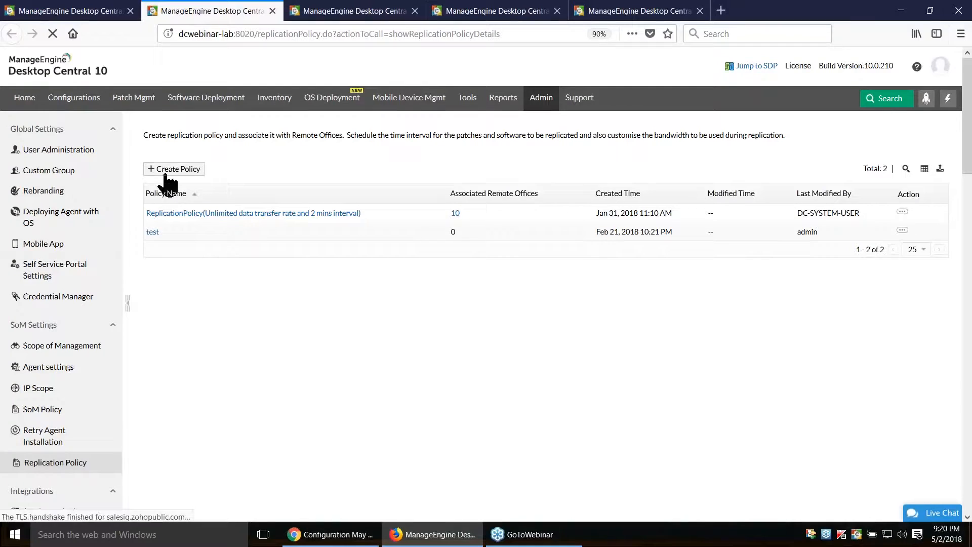
click(166, 173)
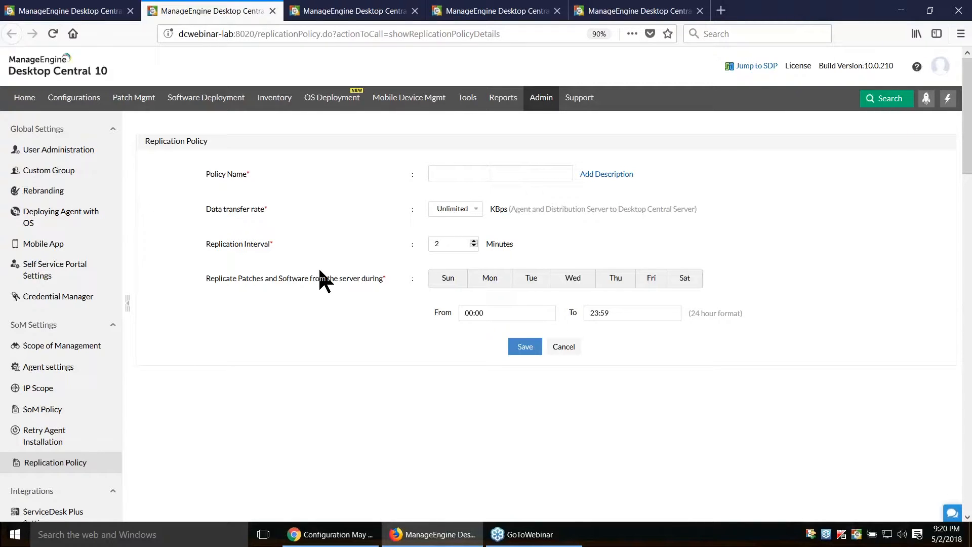
click(468, 208)
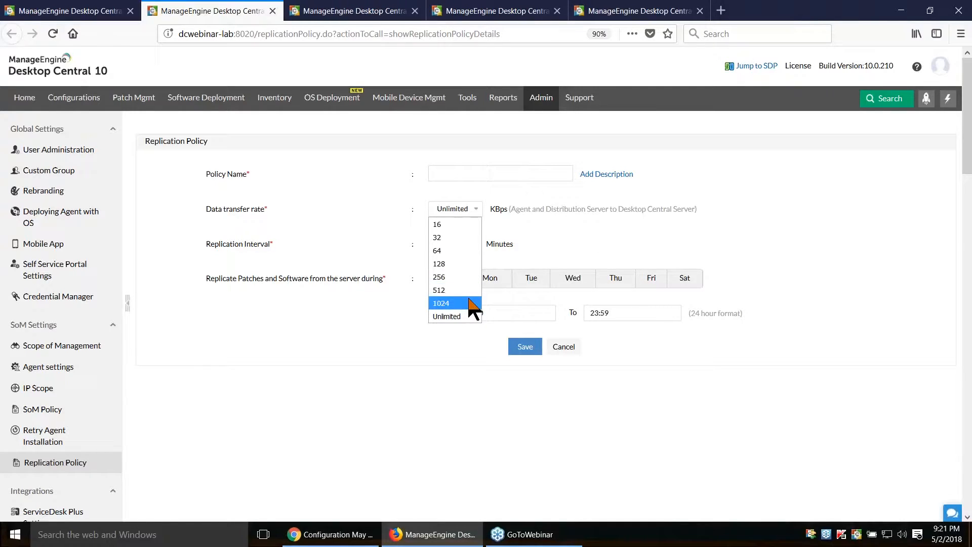
click(539, 222)
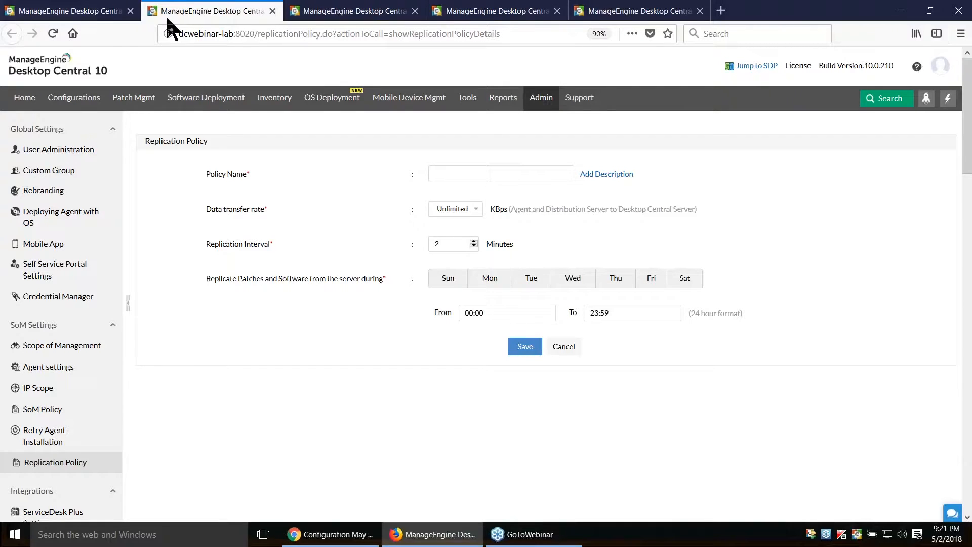
Return to the remote office form and set its replication policy to test
click(93, 16)
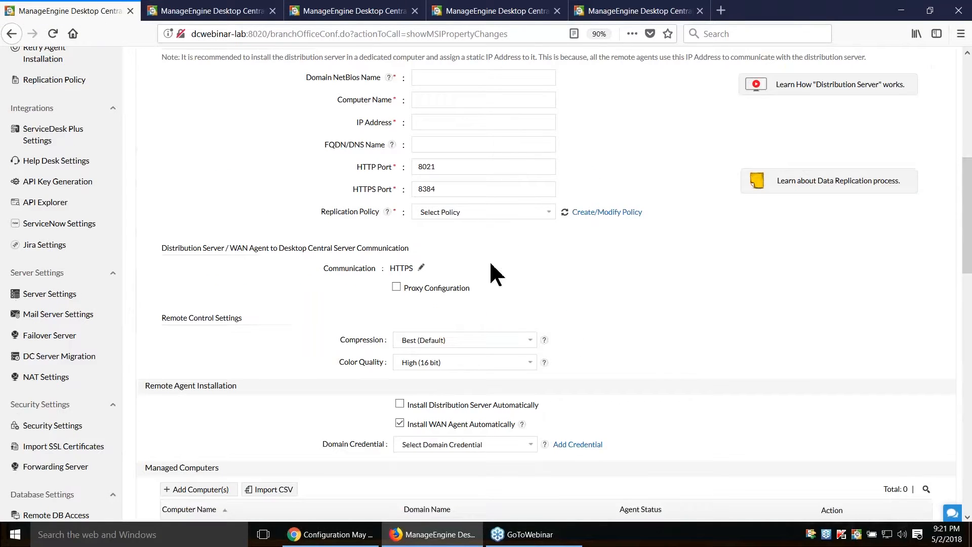
click(496, 213)
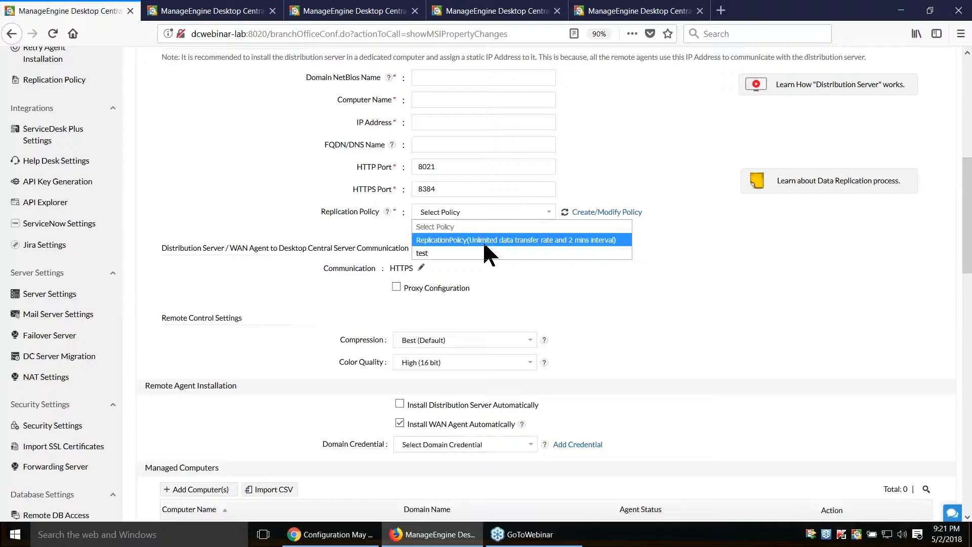
click(485, 253)
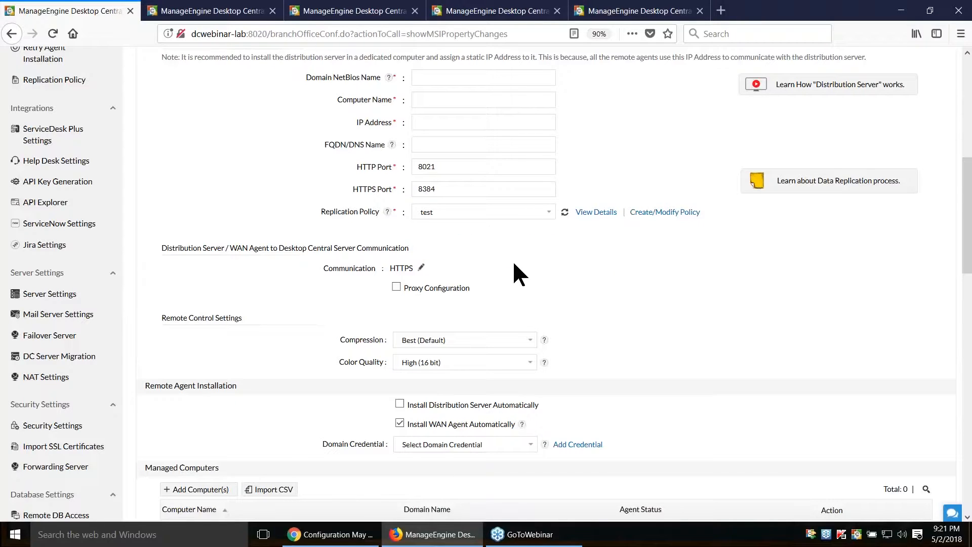
scroll(526, 269, up, 2)
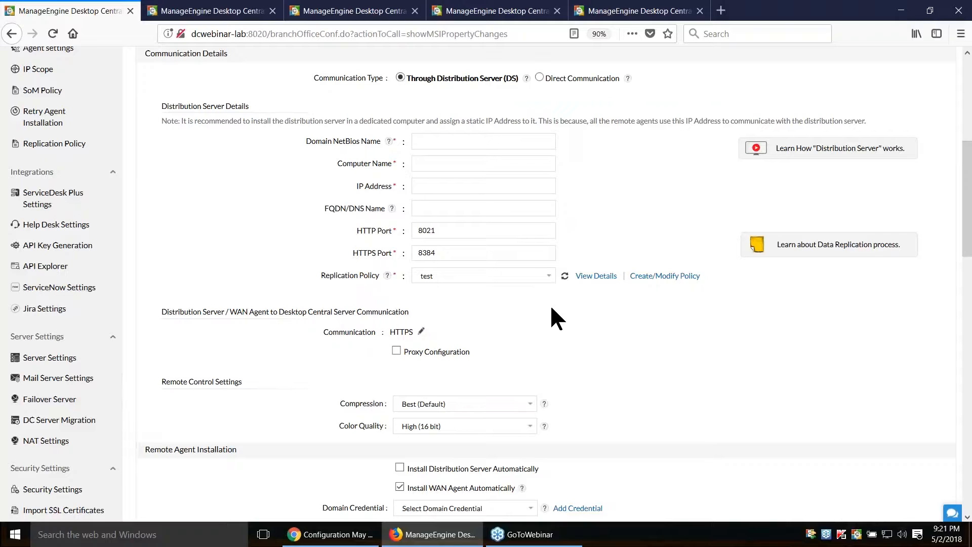
Enable the proxy configuration to view its fields, and disable it again
scroll(550, 308, down, 2)
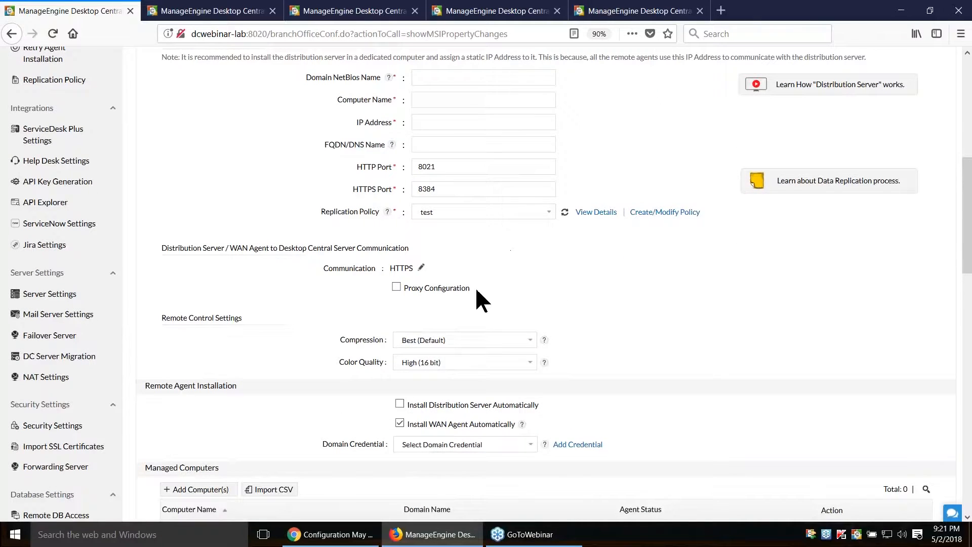
scroll(471, 282, down, 2)
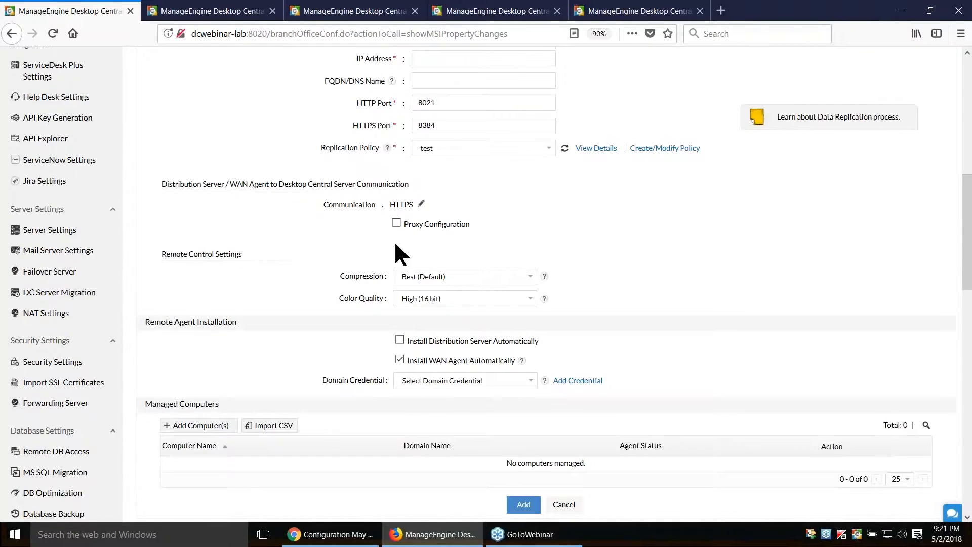
click(396, 223)
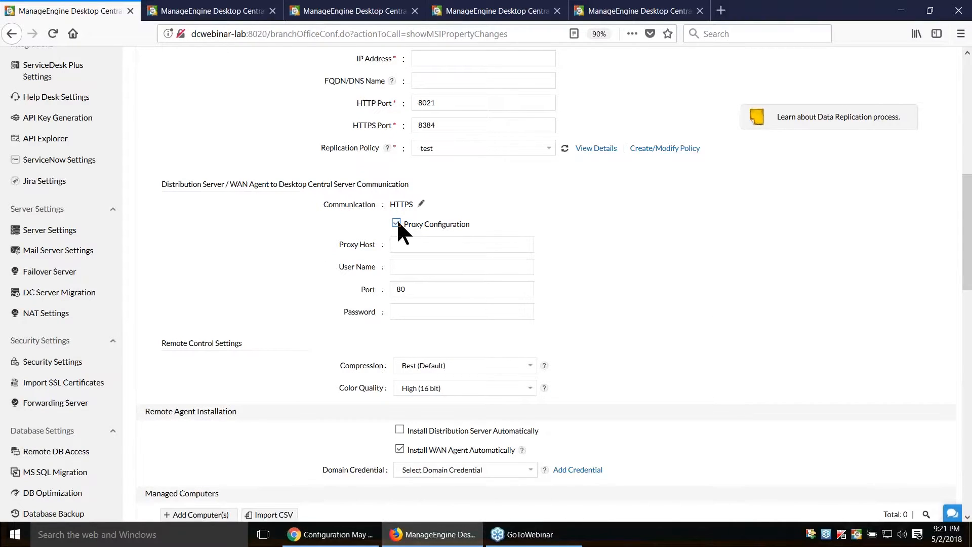
click(396, 224)
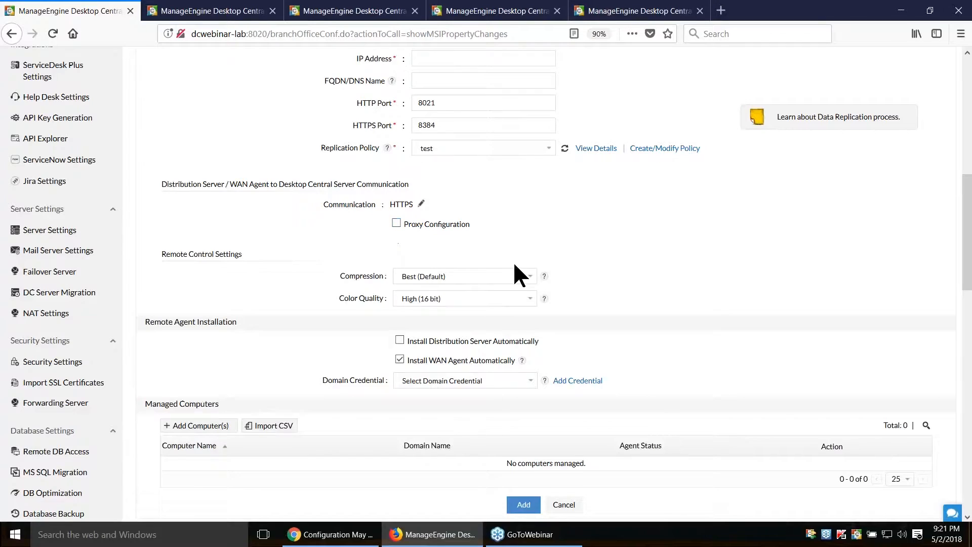
View the compression choices in the remote control settings and close the list without picking one
scroll(517, 274, down, 2)
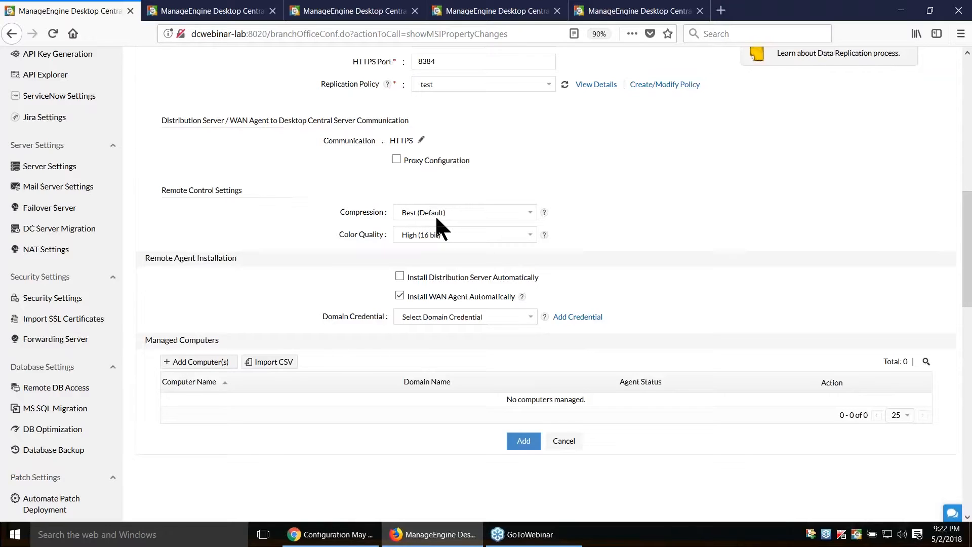
click(433, 211)
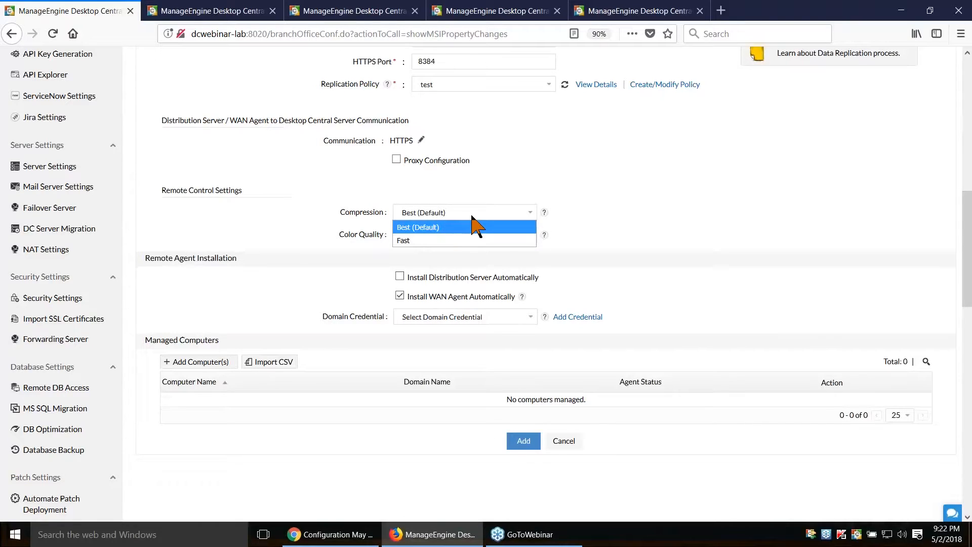
click(679, 197)
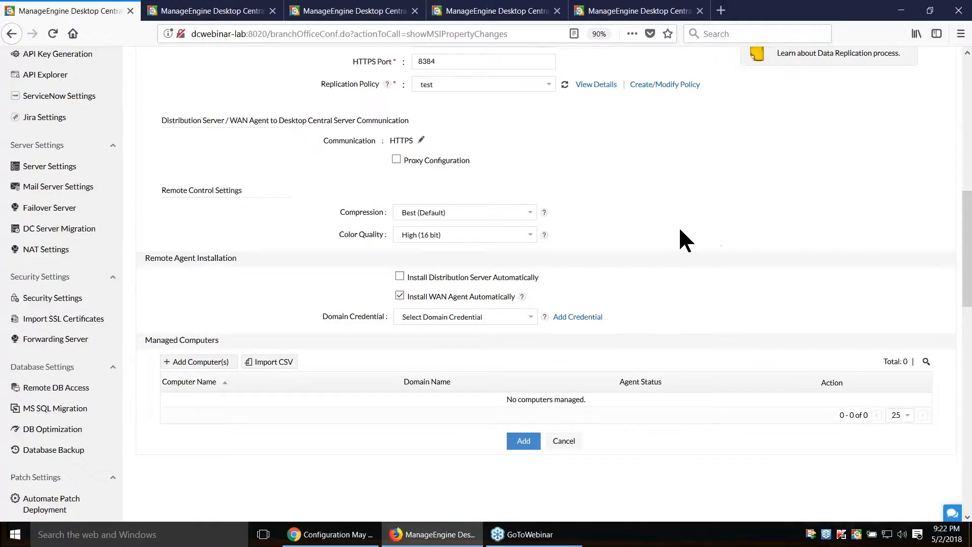
Start adding managed computers to the remote office and select the ZOHOCORP domain
scroll(663, 223, down, 2)
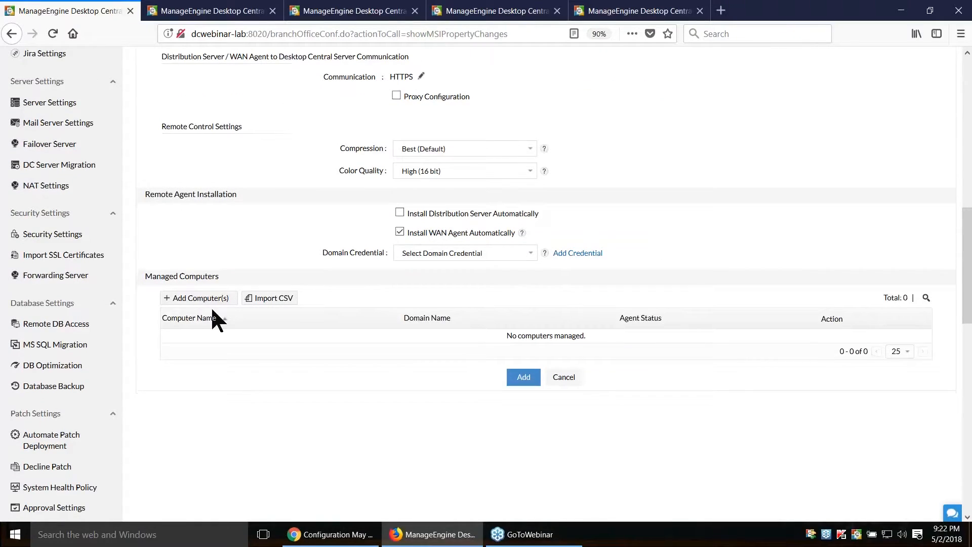
scroll(218, 320, down, 2)
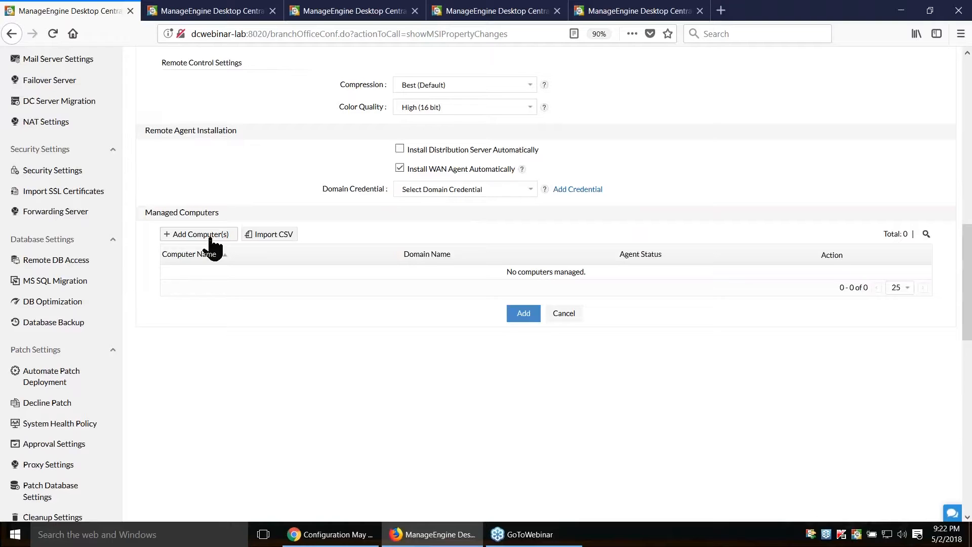
click(211, 241)
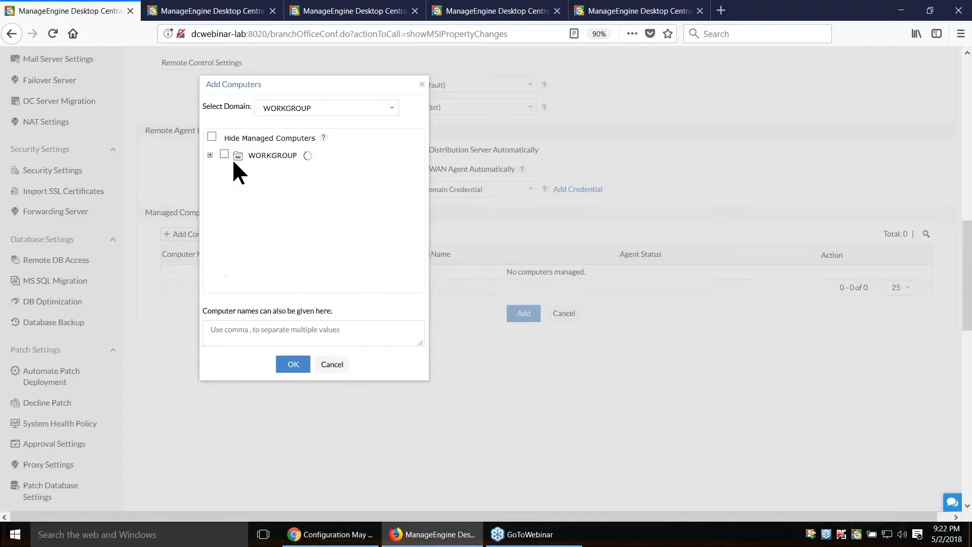
click(348, 111)
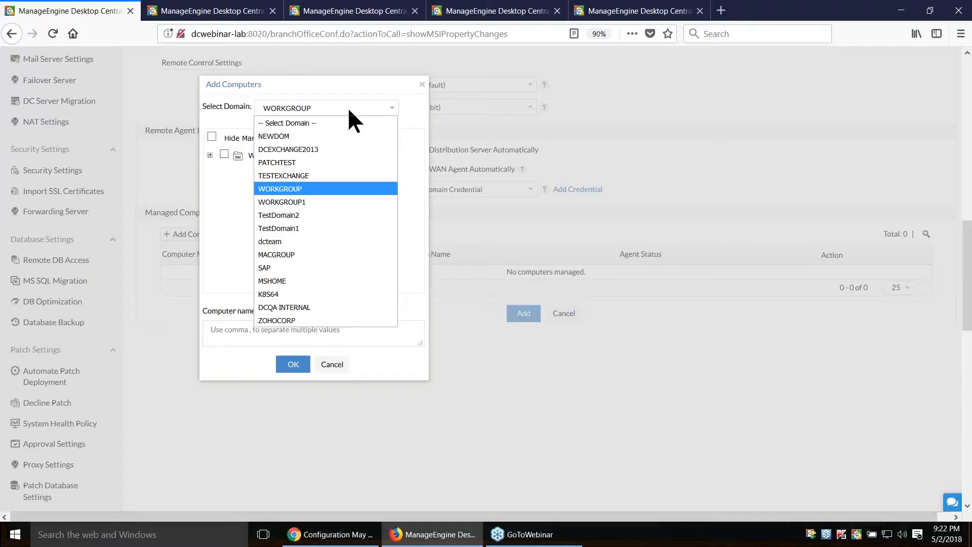
click(292, 319)
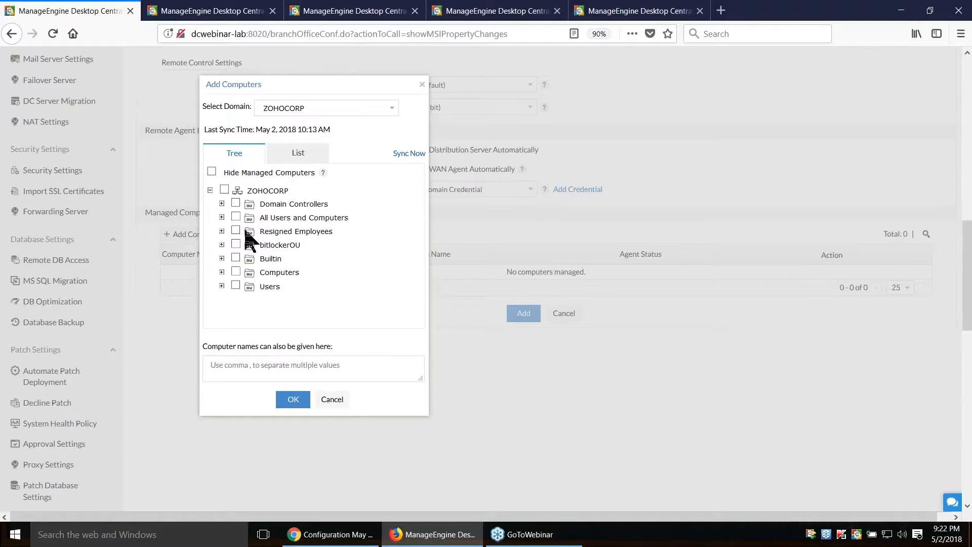
Cancel adding computers and highlight the option to install the WAN agent automatically
click(332, 399)
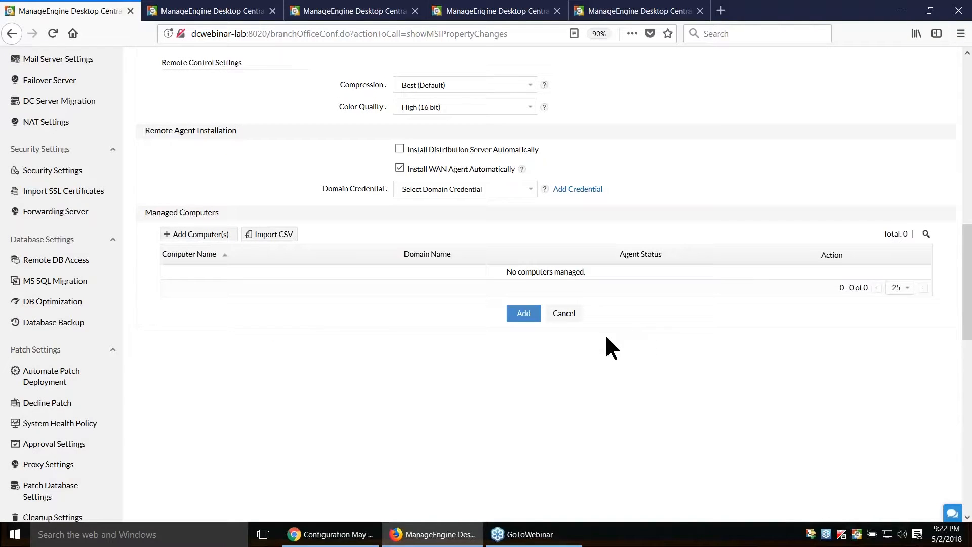
scroll(412, 256, up, 2)
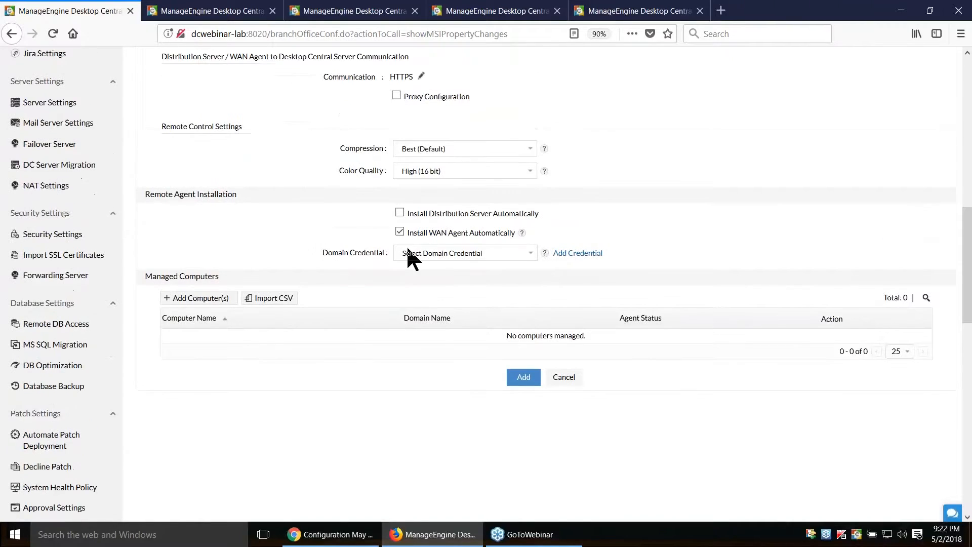
drag(411, 232, 515, 234)
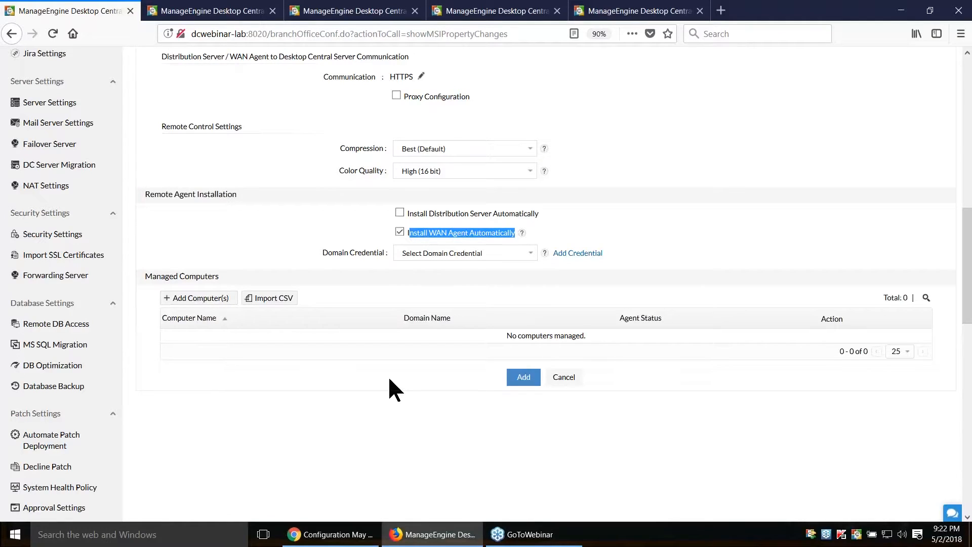
Leave the New York remote office form without saving and return to the list of remote offices in Scope of Management
scroll(400, 423, up, 2)
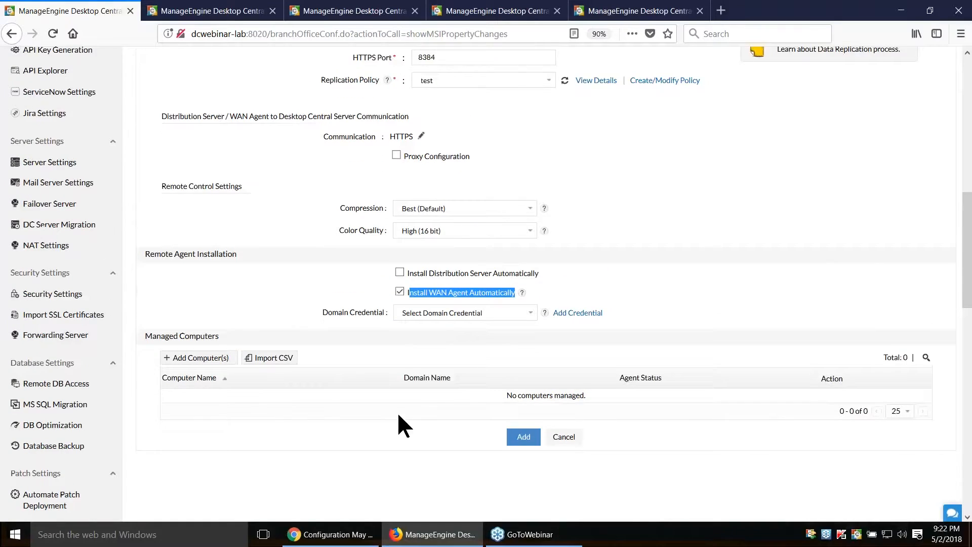
scroll(557, 450, up, 15)
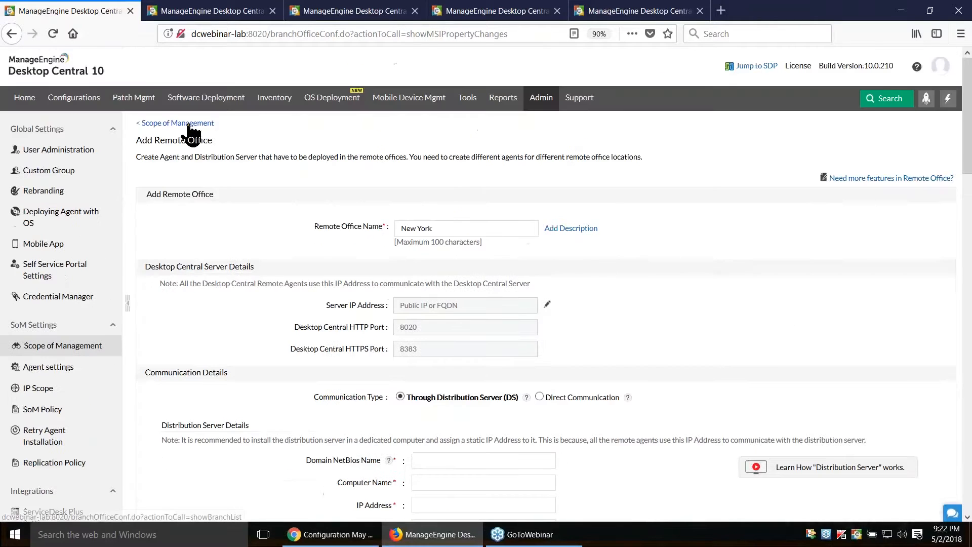
click(189, 125)
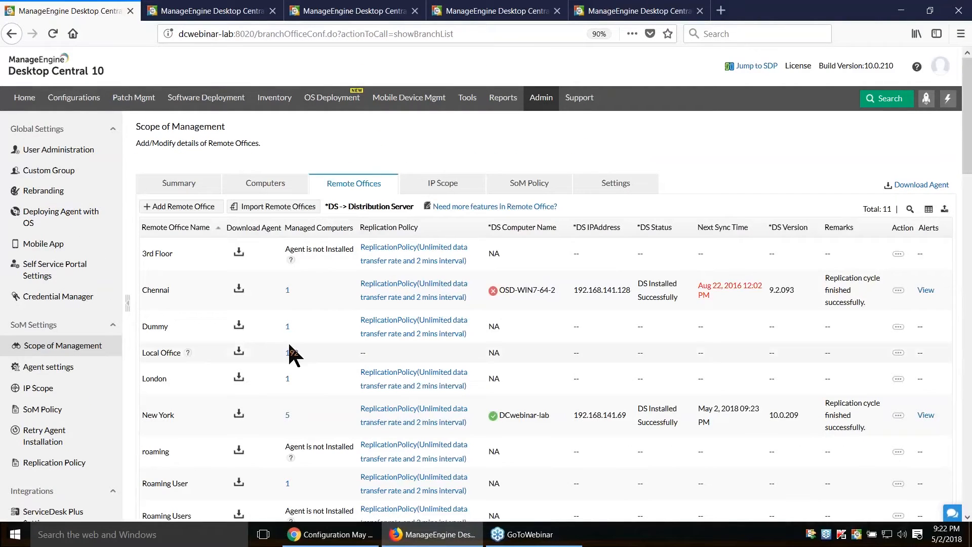
scroll(189, 378, down, 2)
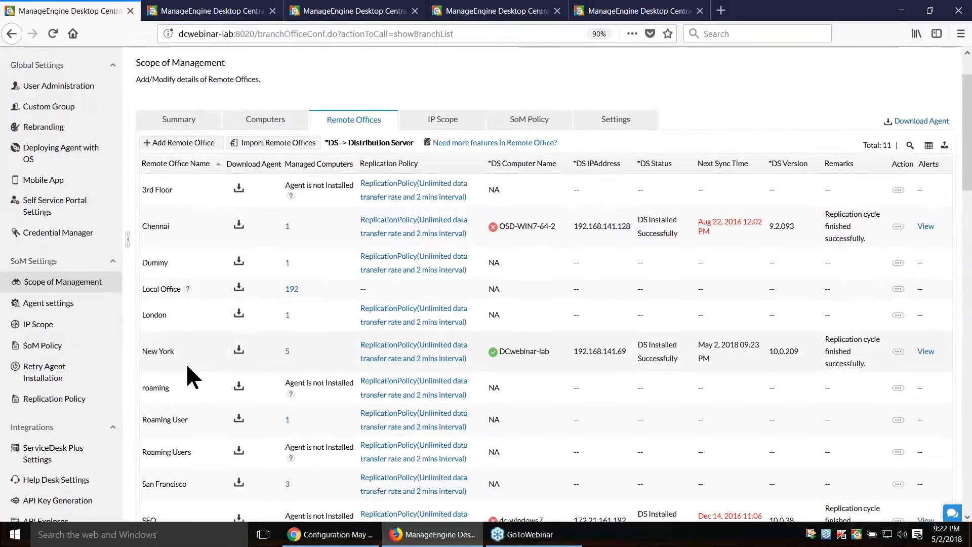
Consult the company infrastructure slide and start a new remote office that uses direct communication
key(alt+Tab)
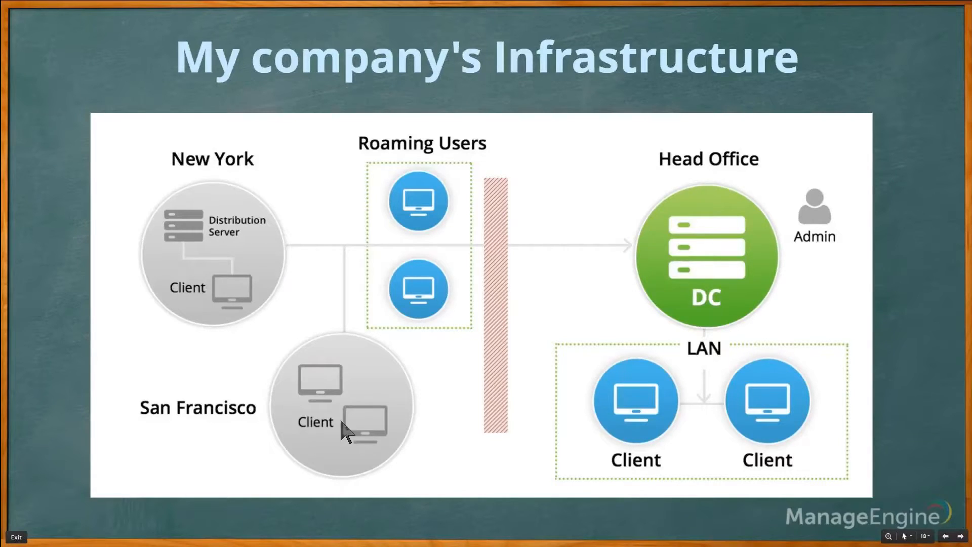
key(alt+Tab)
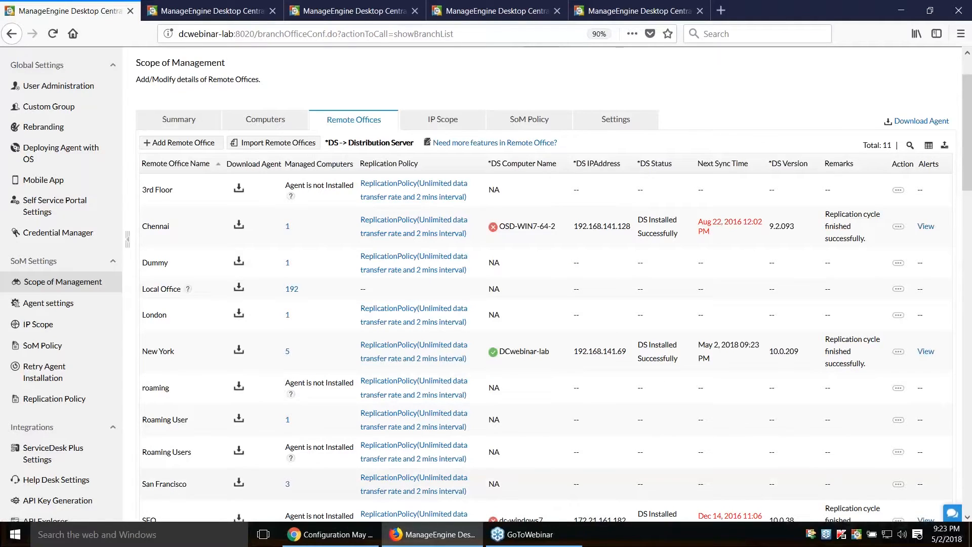
click(201, 144)
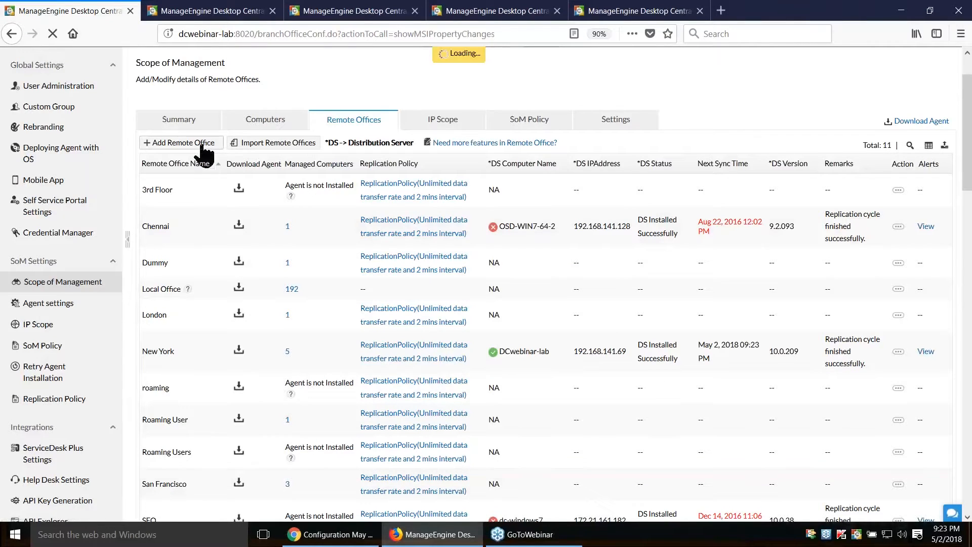
click(535, 332)
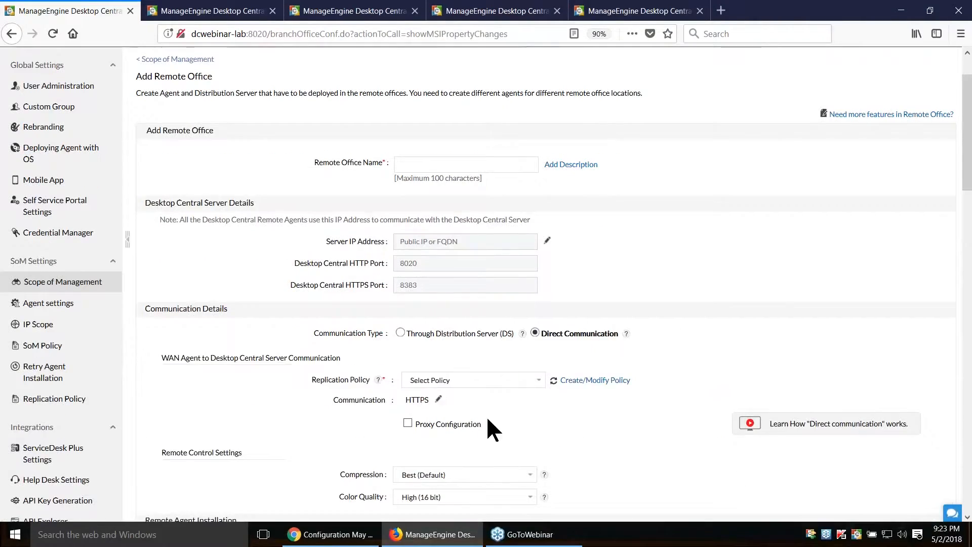
key(alt+Tab)
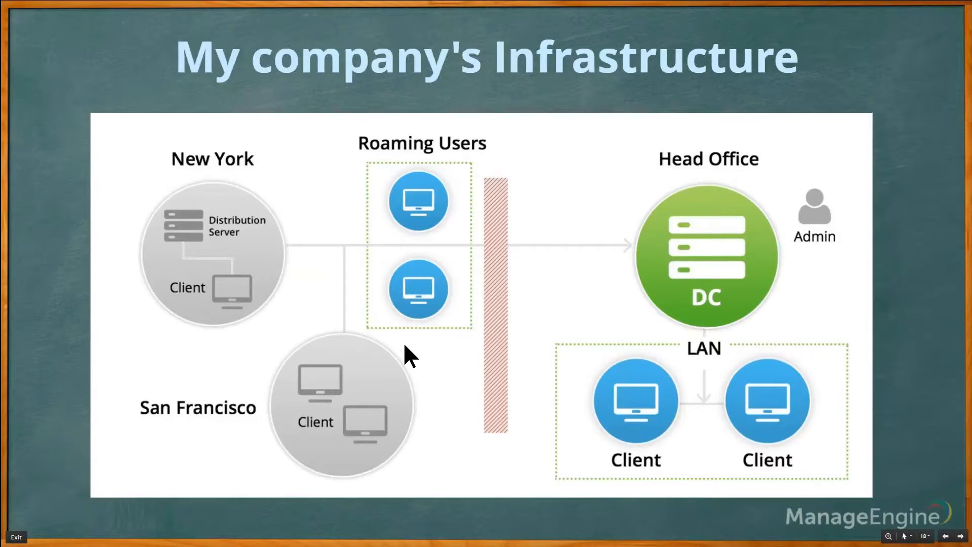
key(alt+Tab)
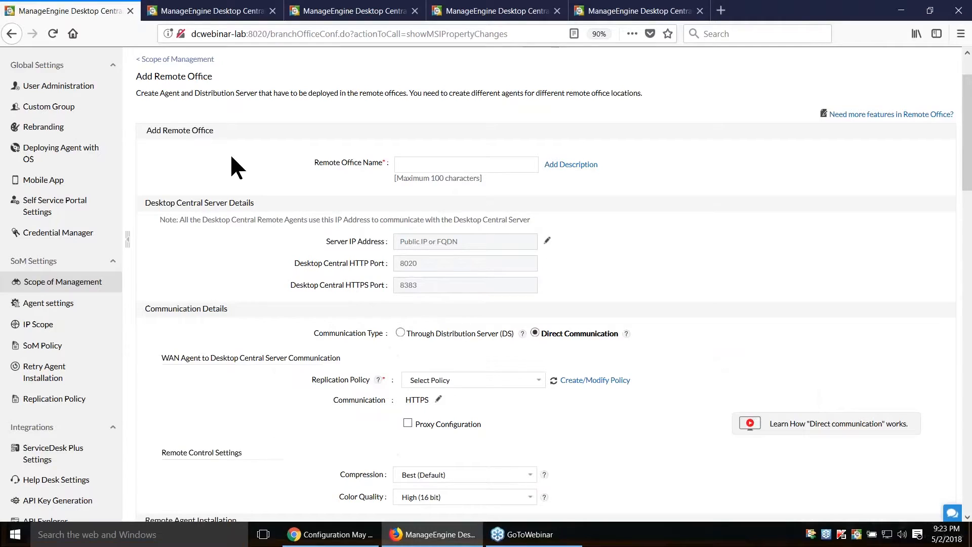
Name the new remote office "roaming user"
click(415, 167)
text(r)
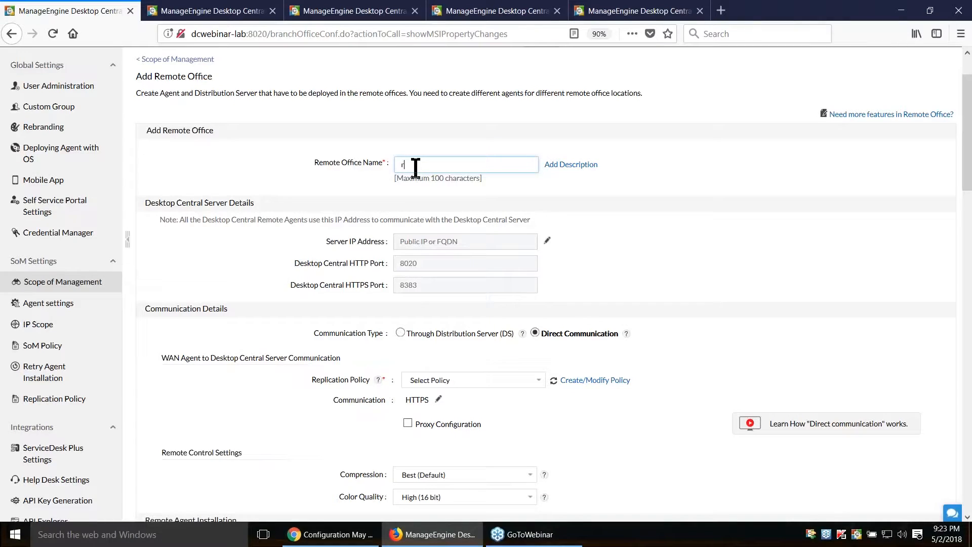
text(oaming user)
View the server's NAT settings, cancel without changing them, and review the remaining direct communication settings of the remote office
click(546, 240)
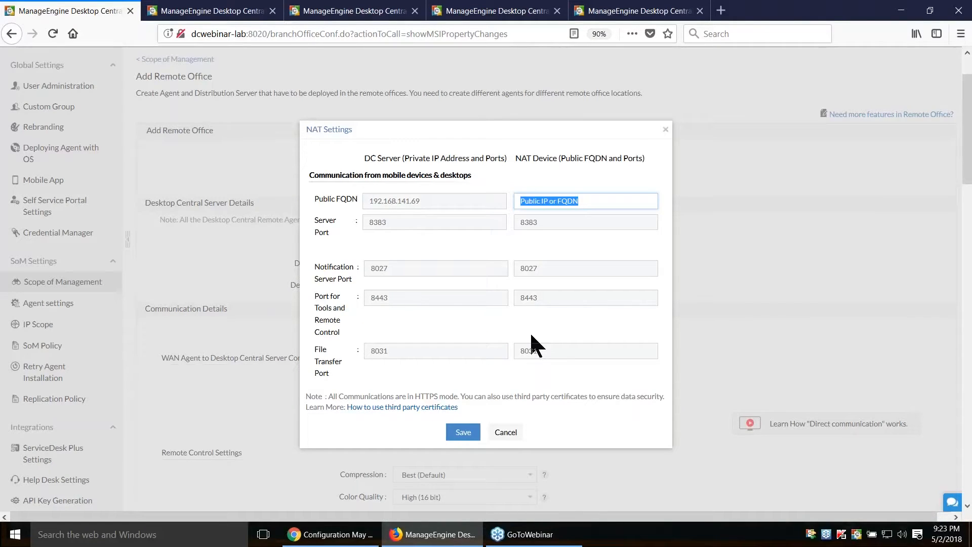
click(506, 433)
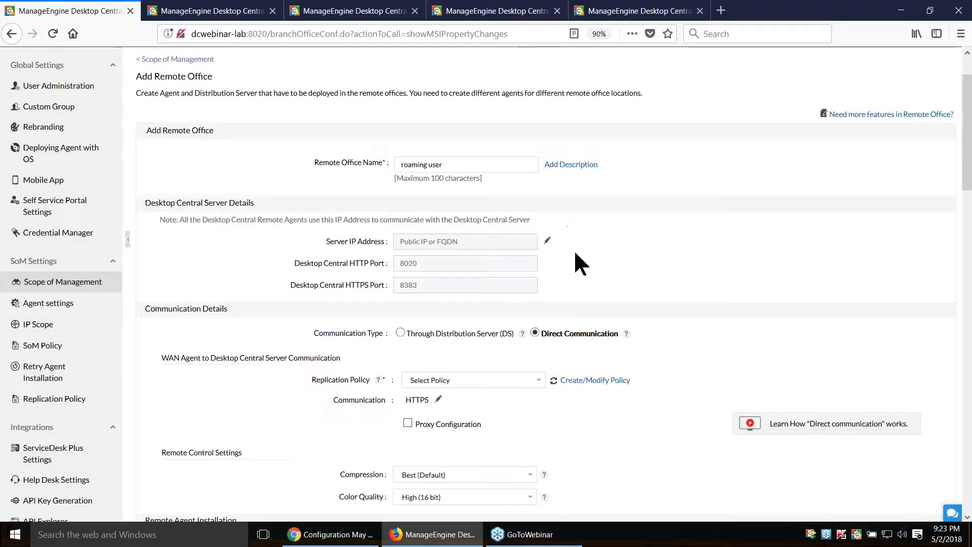
scroll(577, 261, down, 5)
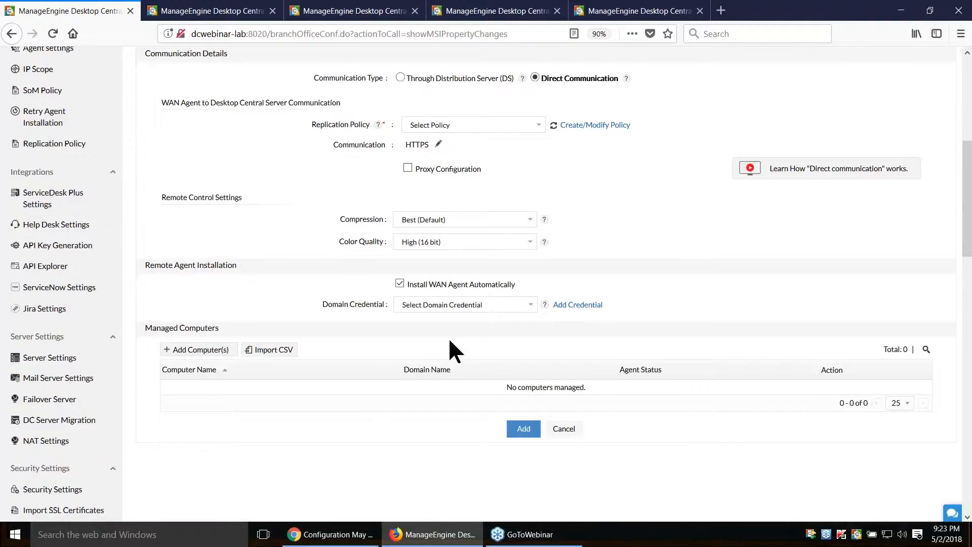
scroll(451, 348, up, 1)
scroll(435, 351, up, 2)
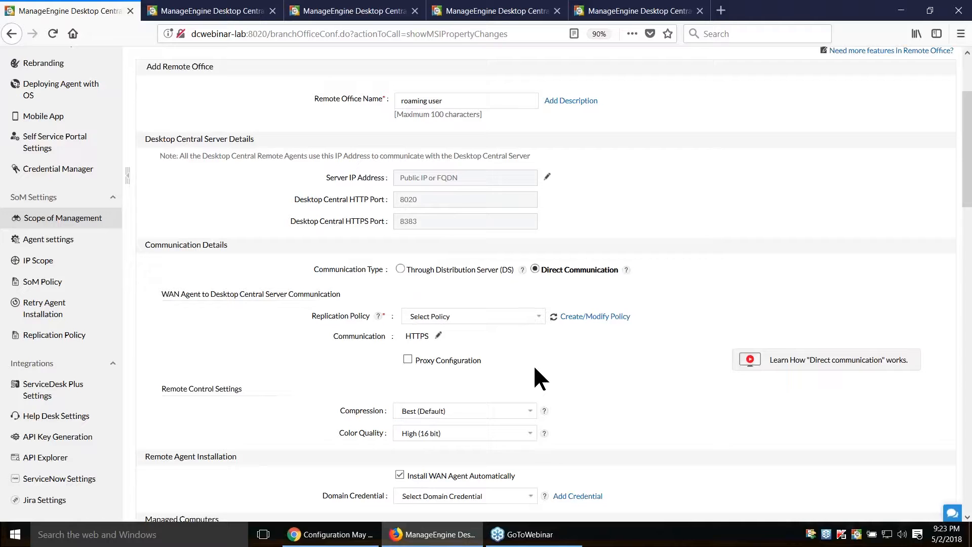
Switch to the Zoho Show presentation, show the Agent Installation Methods slide, and switch back to Desktop Central
key(alt+Tab)
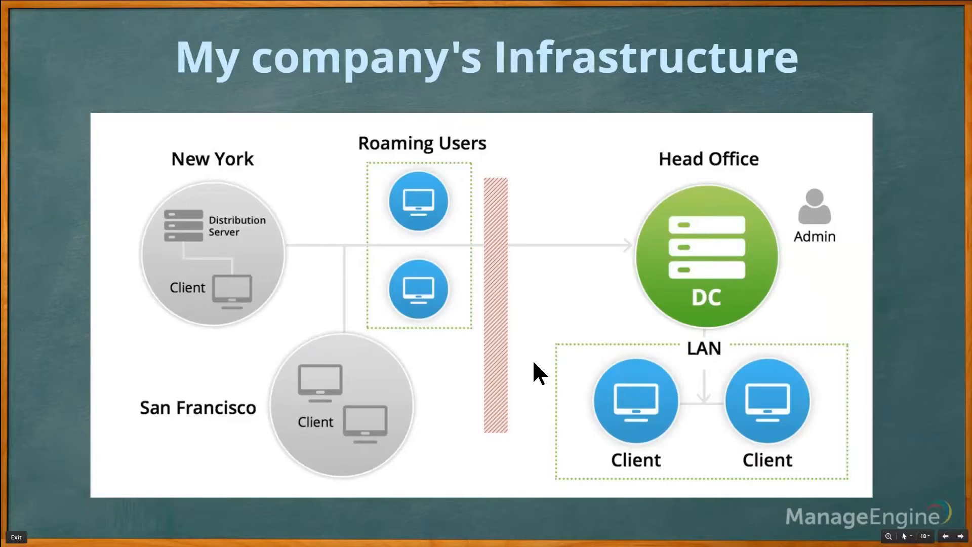
key(Right)
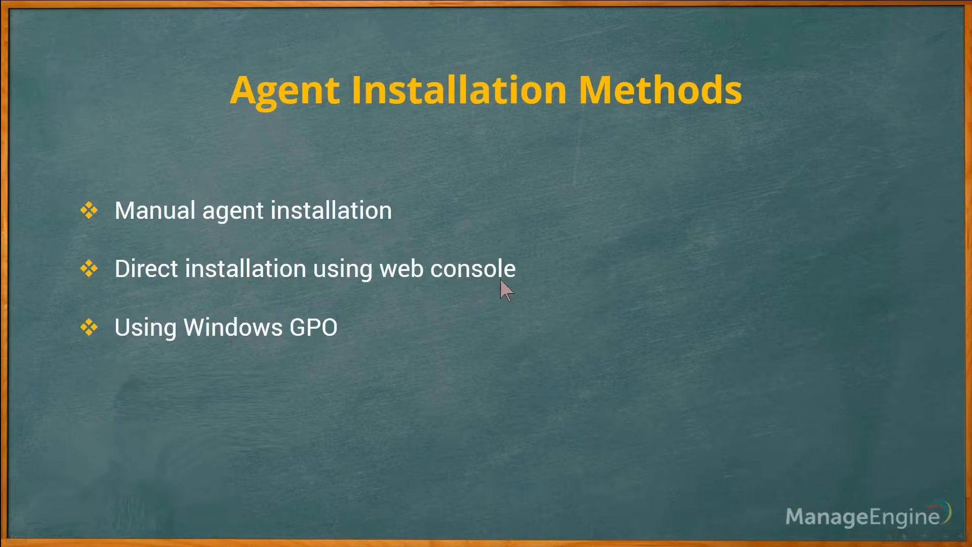
key(alt+Tab)
Leave the remote office form and view the list of managed computers in Scope of Management
scroll(489, 276, up, 3)
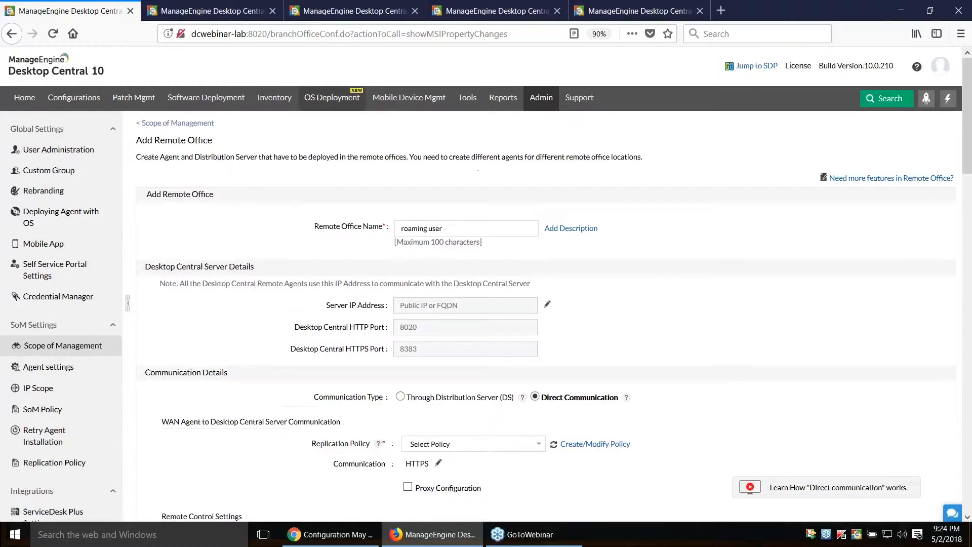
click(540, 97)
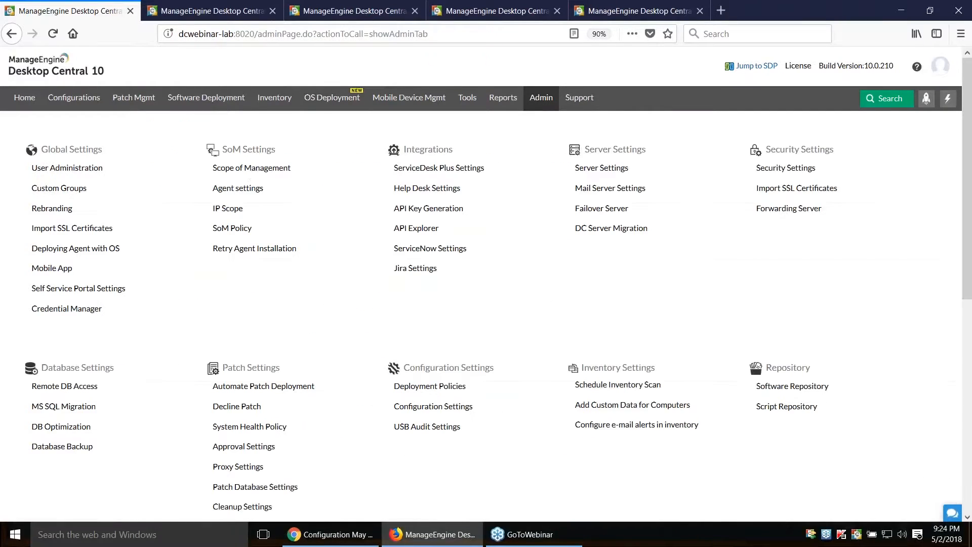
click(259, 169)
scroll(470, 393, down, 1)
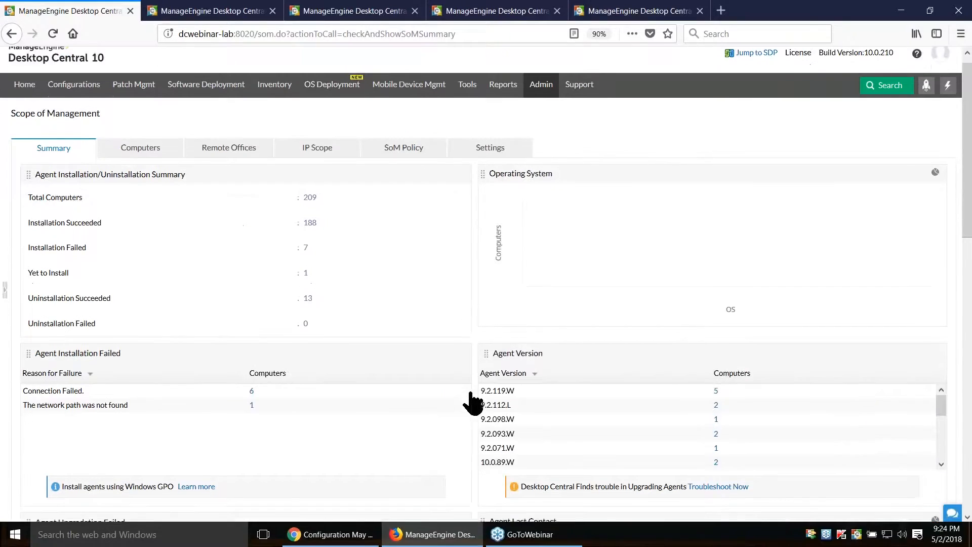
scroll(306, 336, up, 1)
click(148, 162)
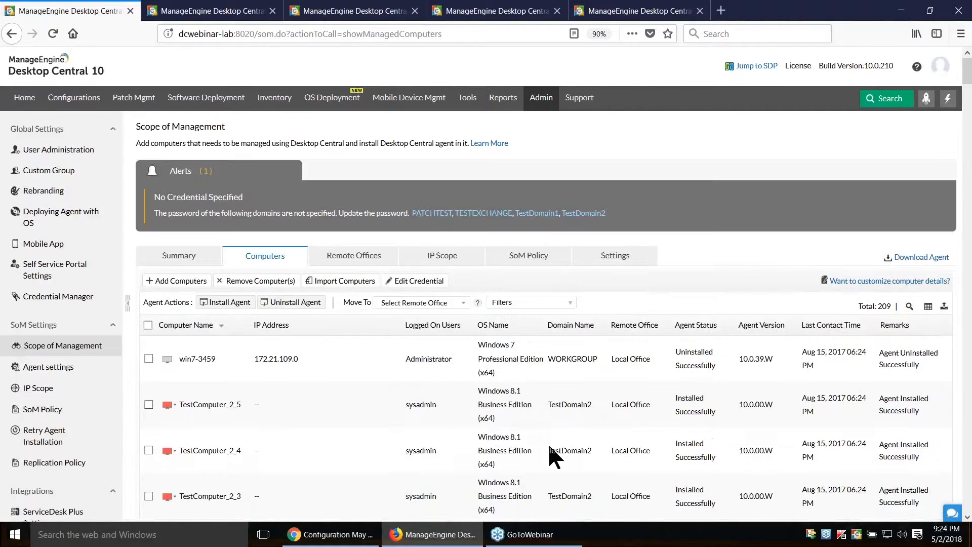
scroll(525, 417, down, 2)
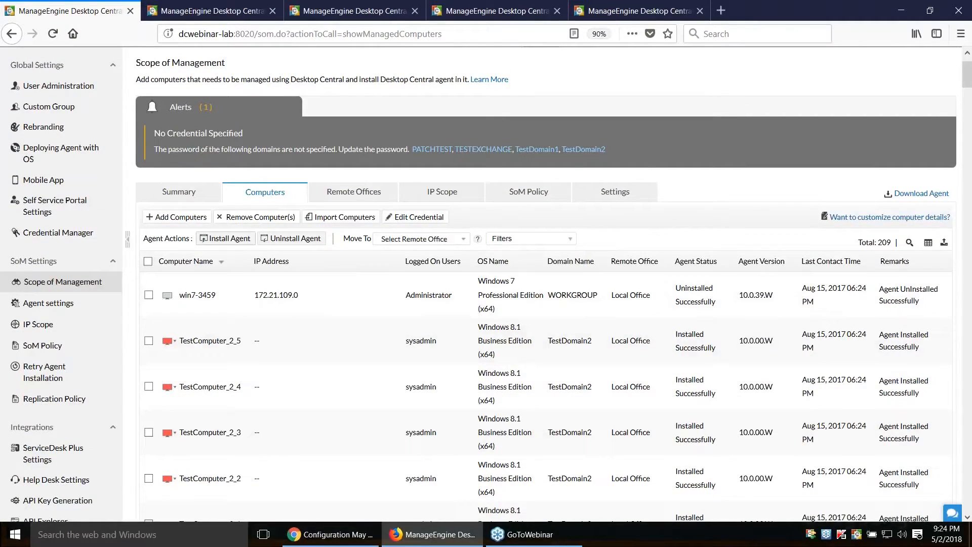
View the steps for deploying the agent with an imaged OS, and show the presentation's slide on configuring a printer for a new user
click(63, 152)
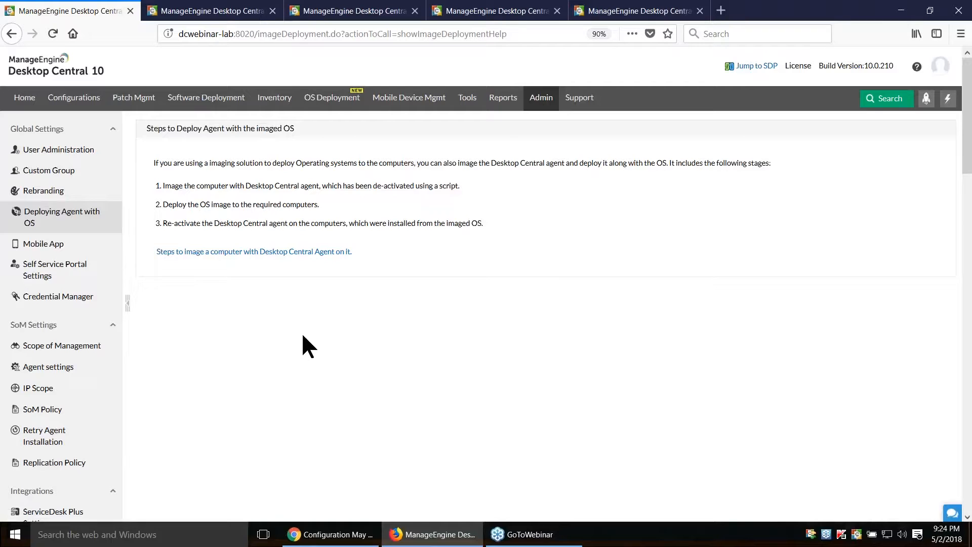
key(alt+Tab)
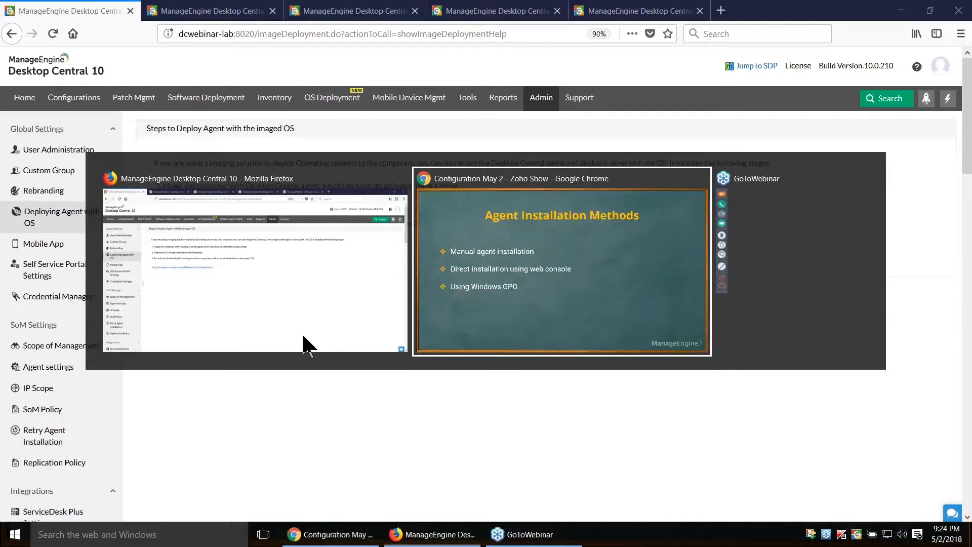
key(Right)
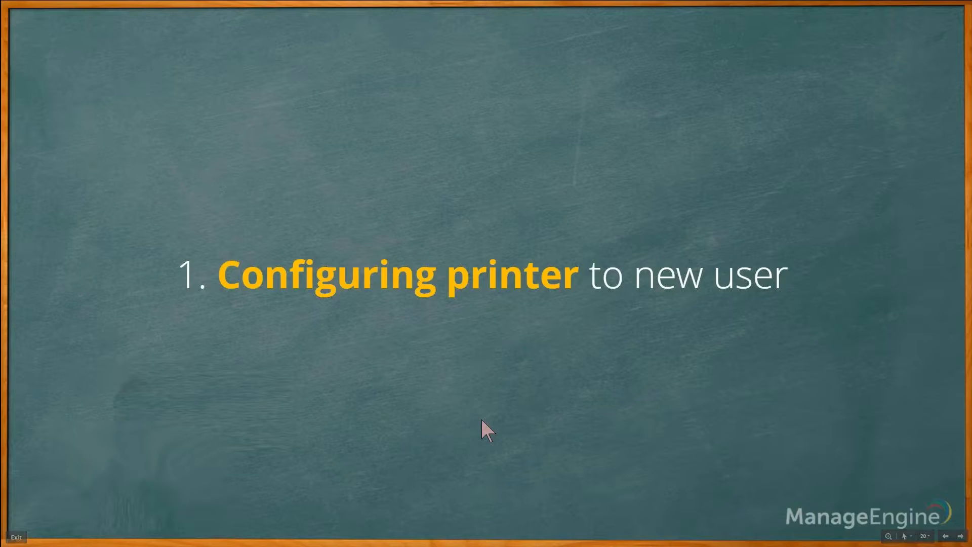
key(alt+Tab)
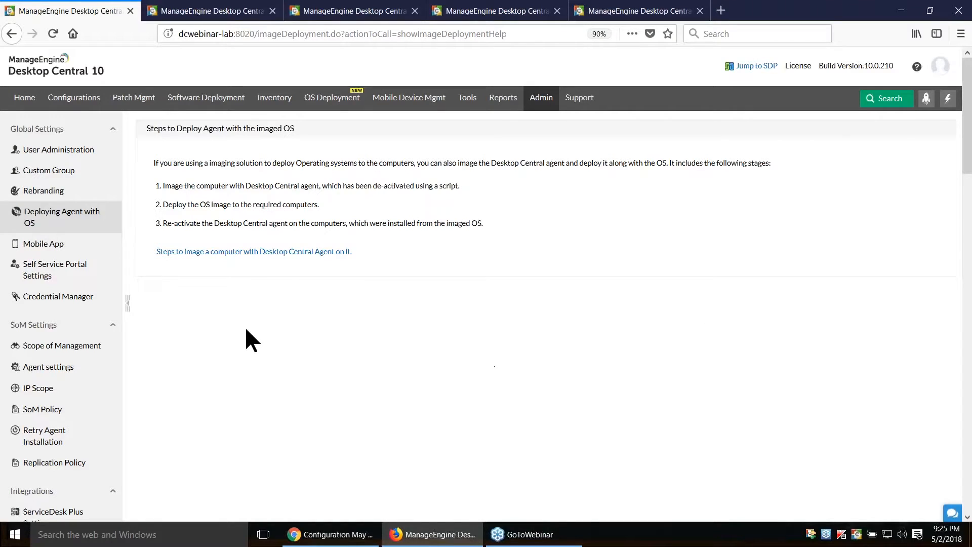
Start a new Windows configuration of the Custom Script type for users
click(85, 105)
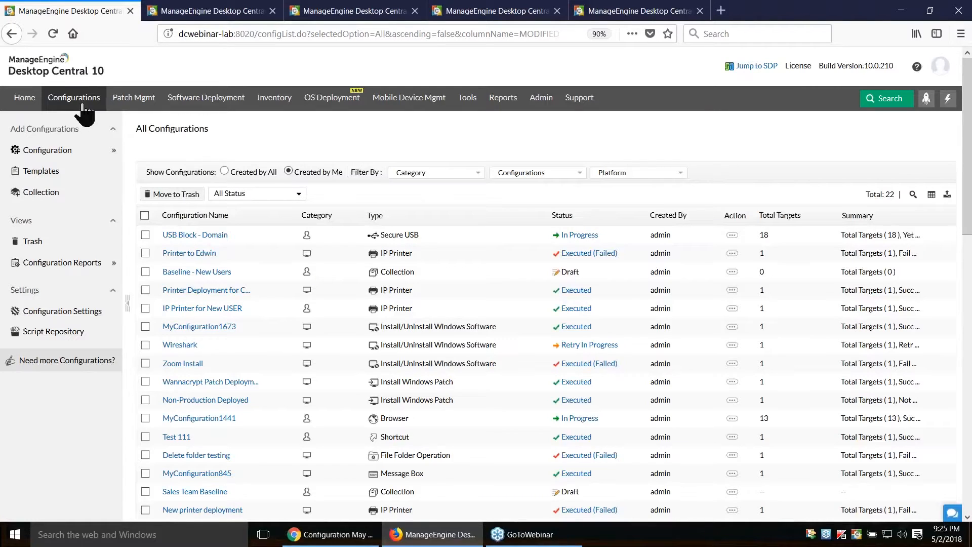
mouse_move(77, 152)
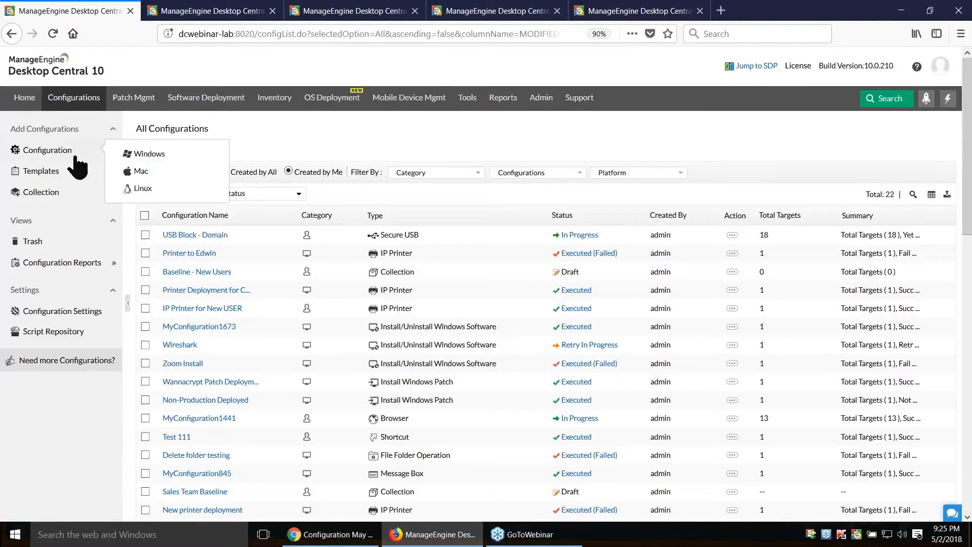
click(162, 161)
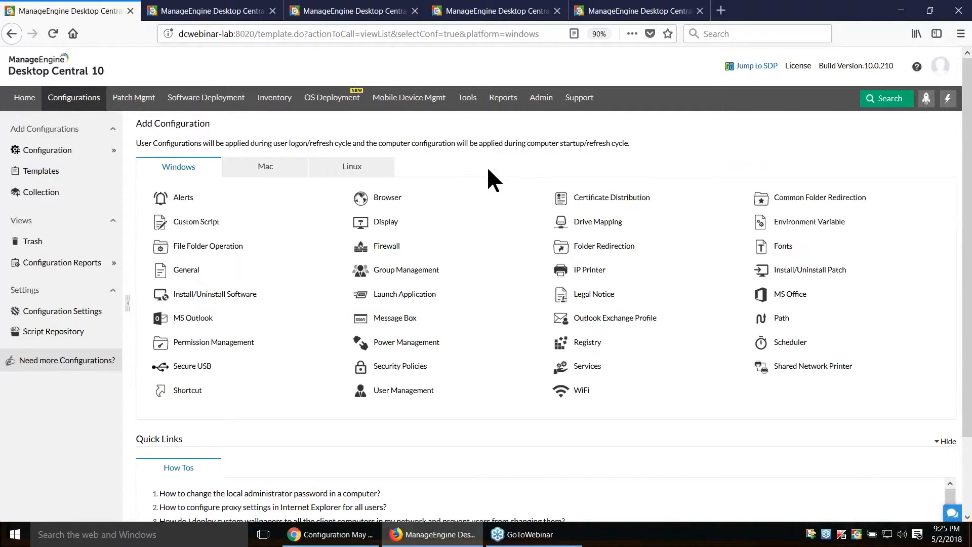
mouse_move(388, 198)
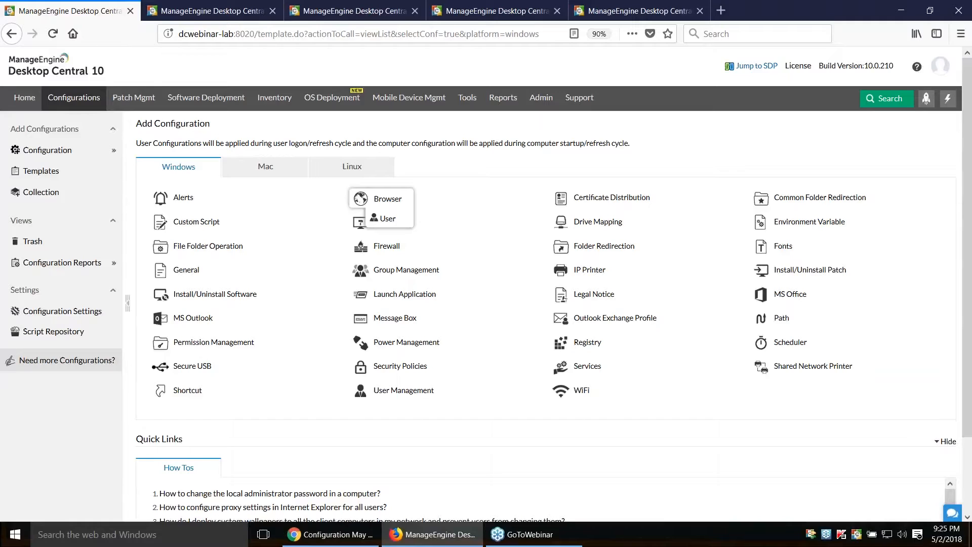
mouse_move(211, 218)
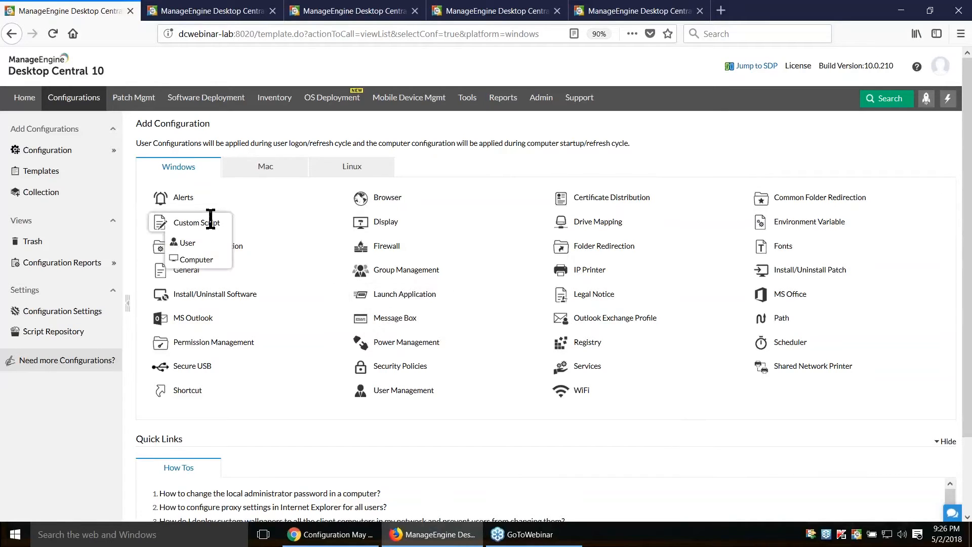
click(201, 244)
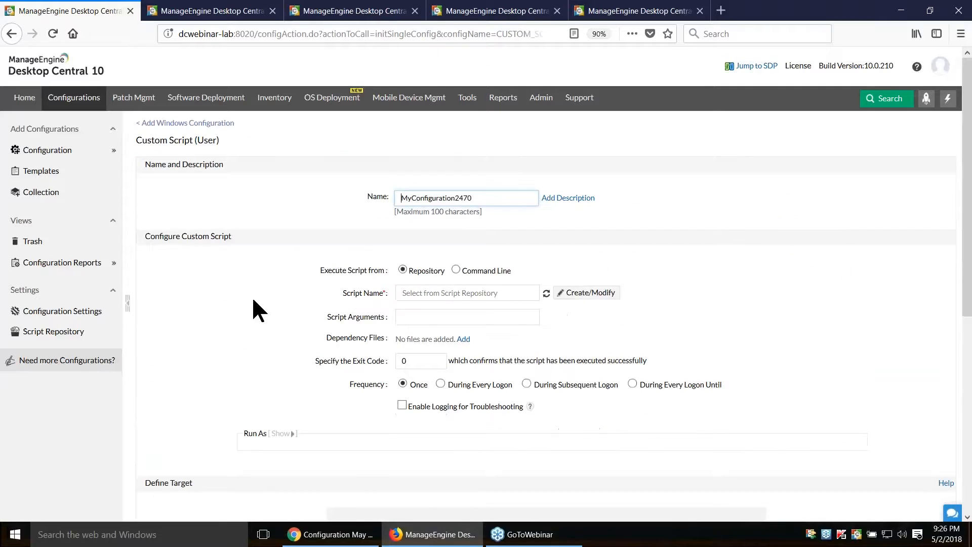
Target all remote offices in the Custom Script configuration and set the target filter to be based on User
scroll(256, 309, down, 5)
click(557, 275)
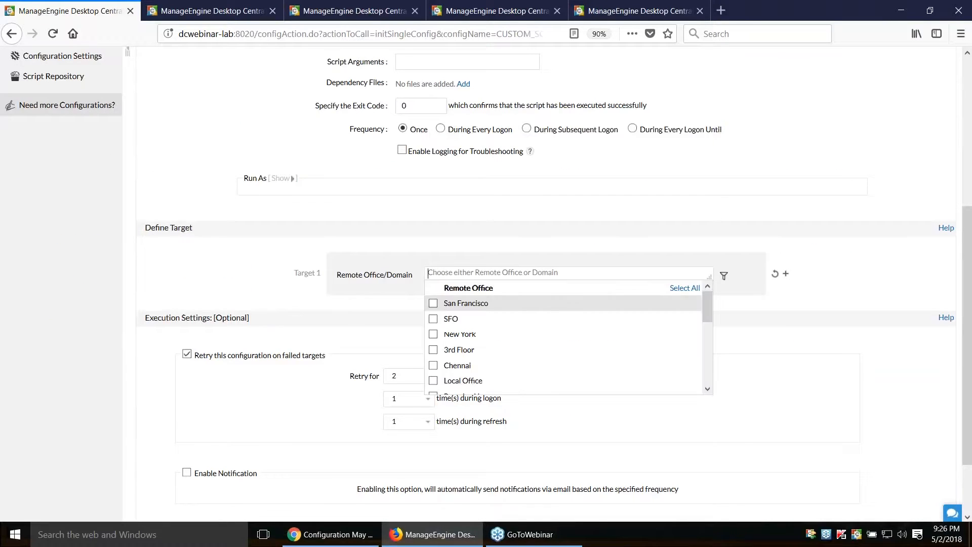
click(691, 273)
click(684, 287)
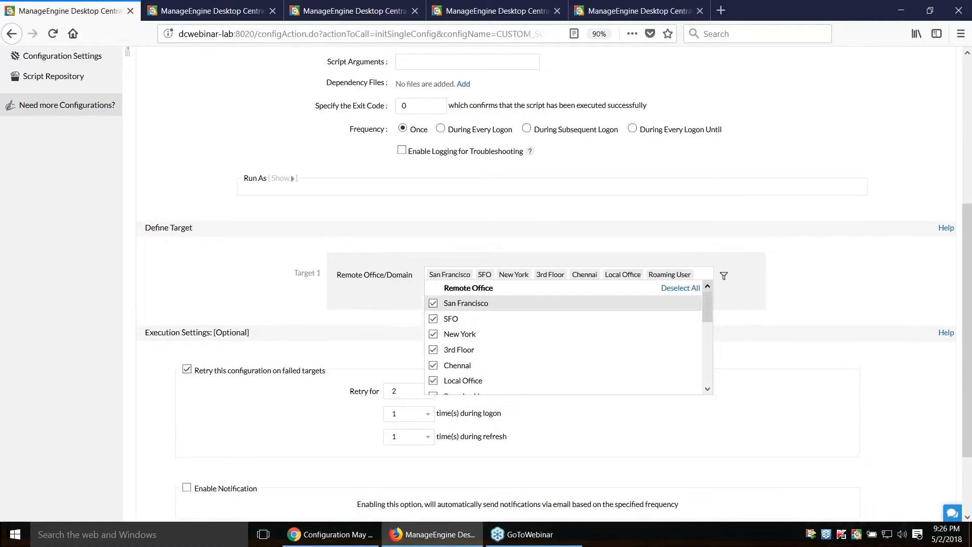
click(724, 276)
click(446, 325)
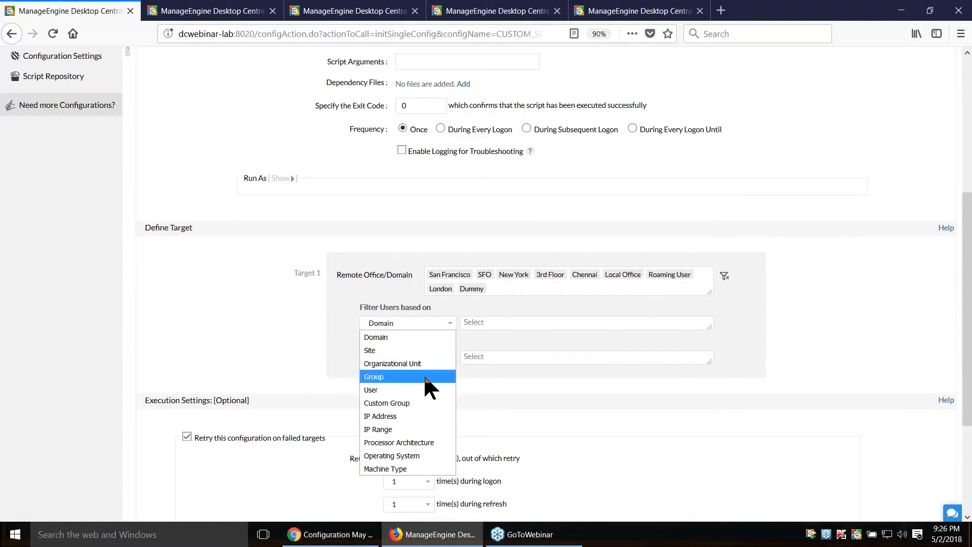
click(425, 389)
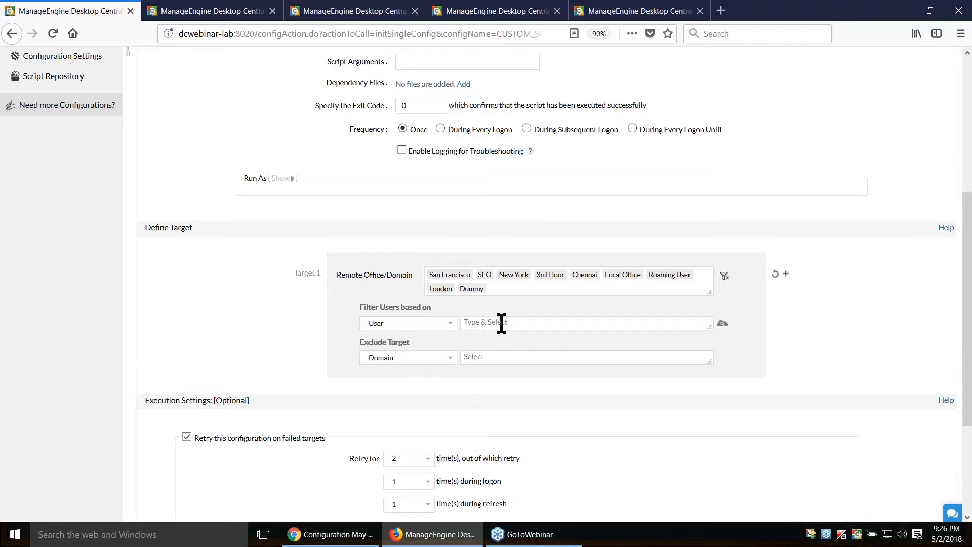
scroll(418, 342, up, 4)
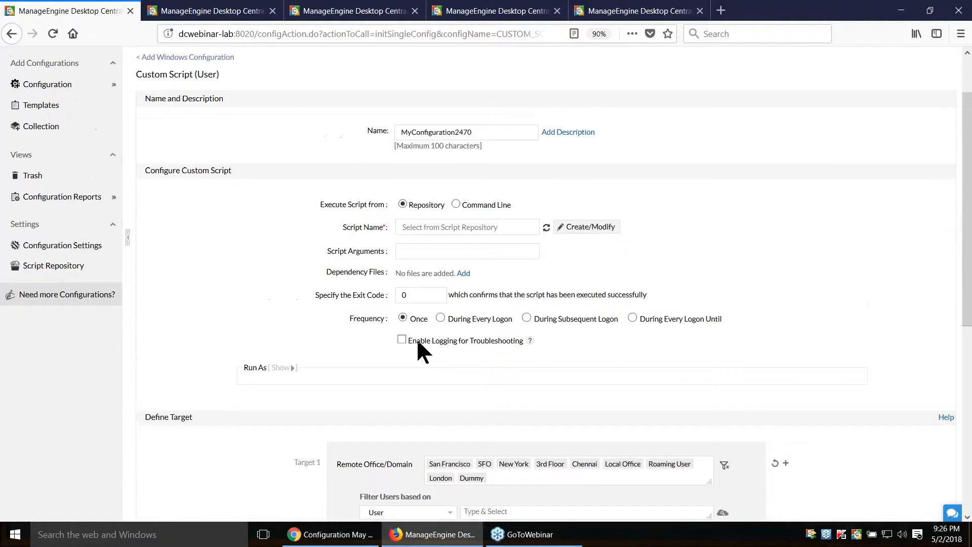
scroll(416, 337, up, 2)
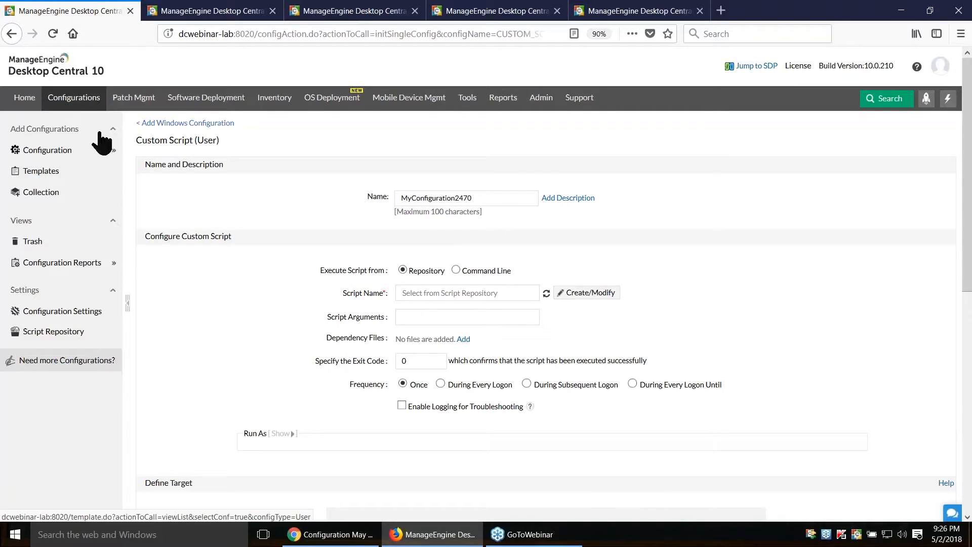
Start a new Windows configuration of the IP Printer type for users
mouse_move(86, 152)
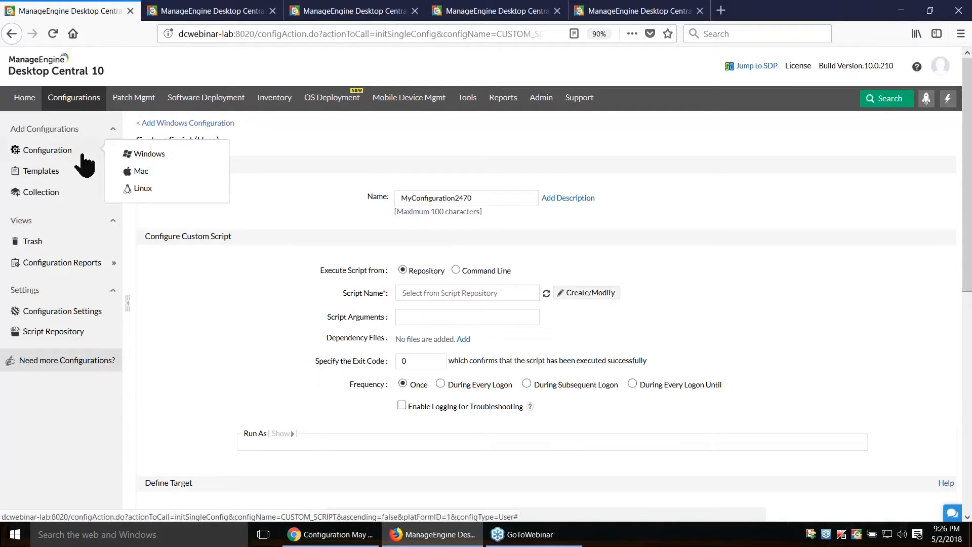
click(156, 157)
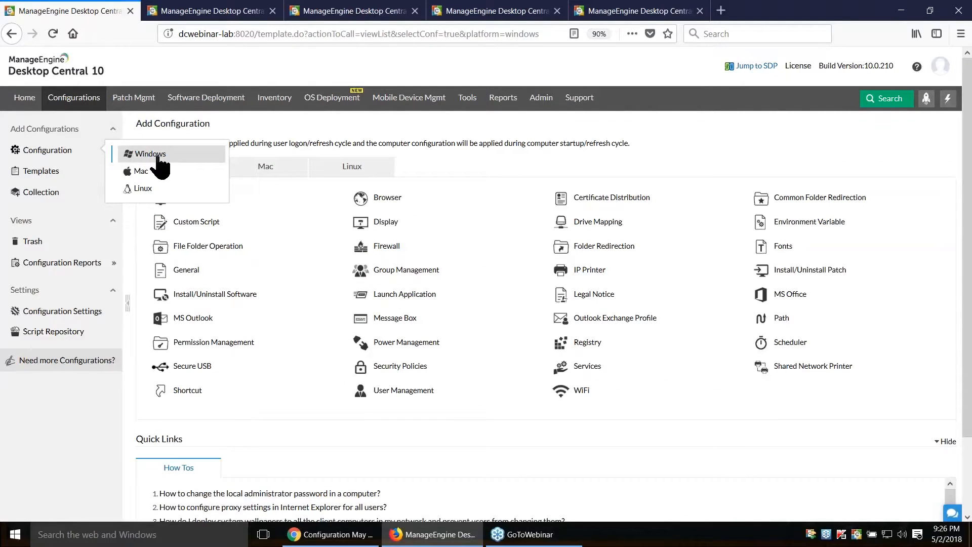
mouse_move(587, 269)
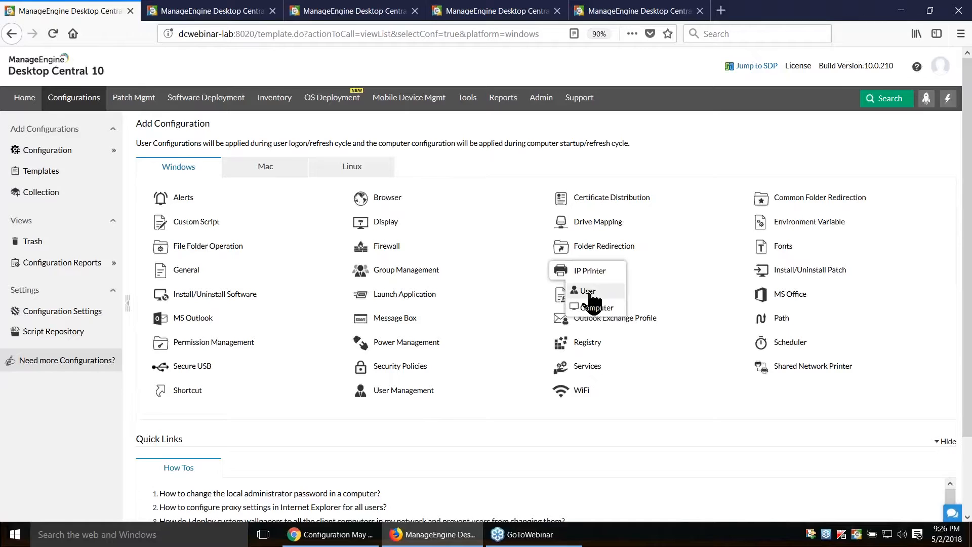
click(589, 293)
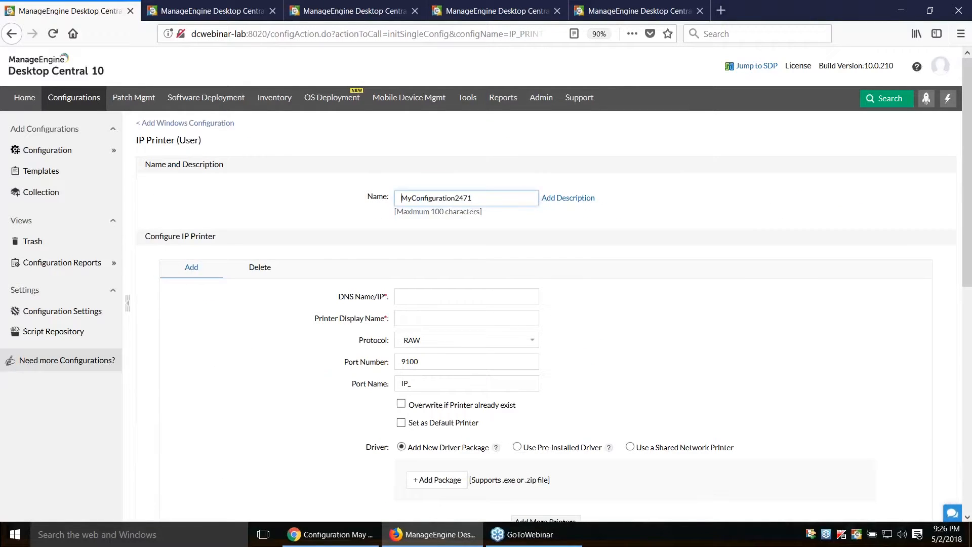
Switch to the prepared IP Printer for New USER configuration and highlight its name
click(191, 15)
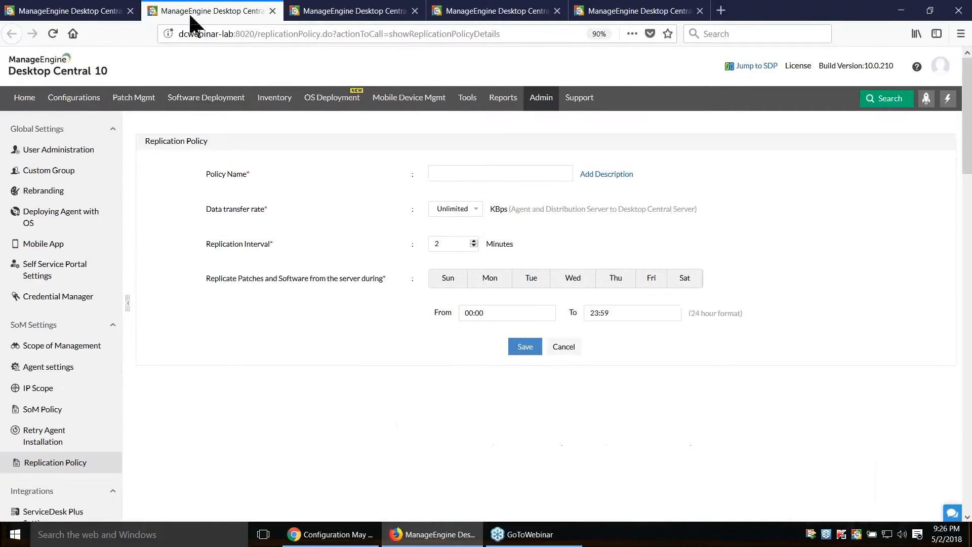
click(347, 18)
scroll(506, 236, down, 2)
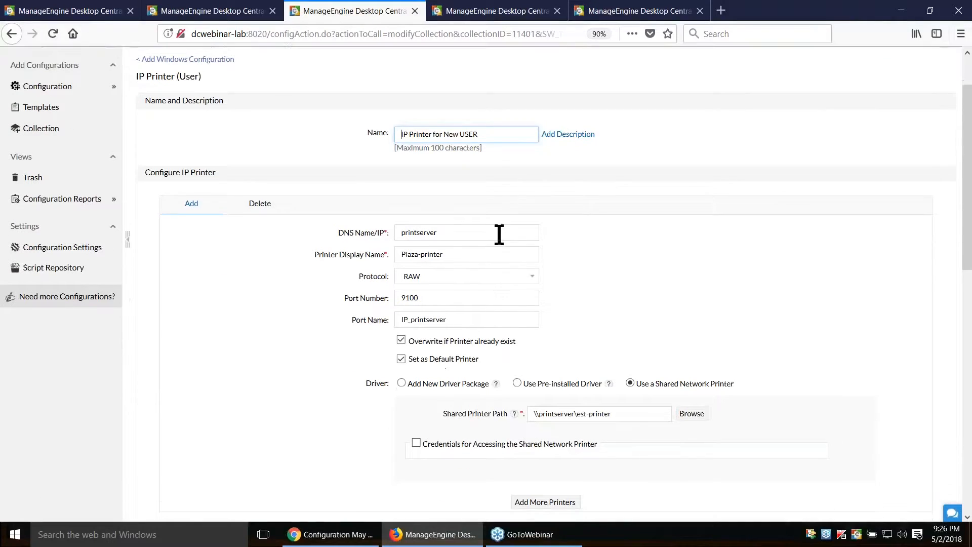
drag(502, 134, 334, 190)
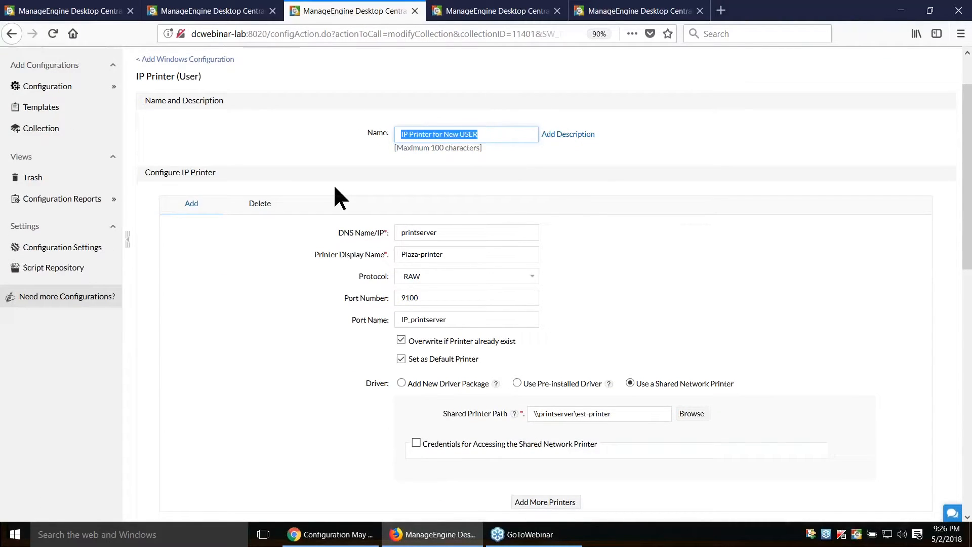
Review the printer's DNS name, display name and available protocol options in the IP Printer settings
scroll(560, 256, down, 2)
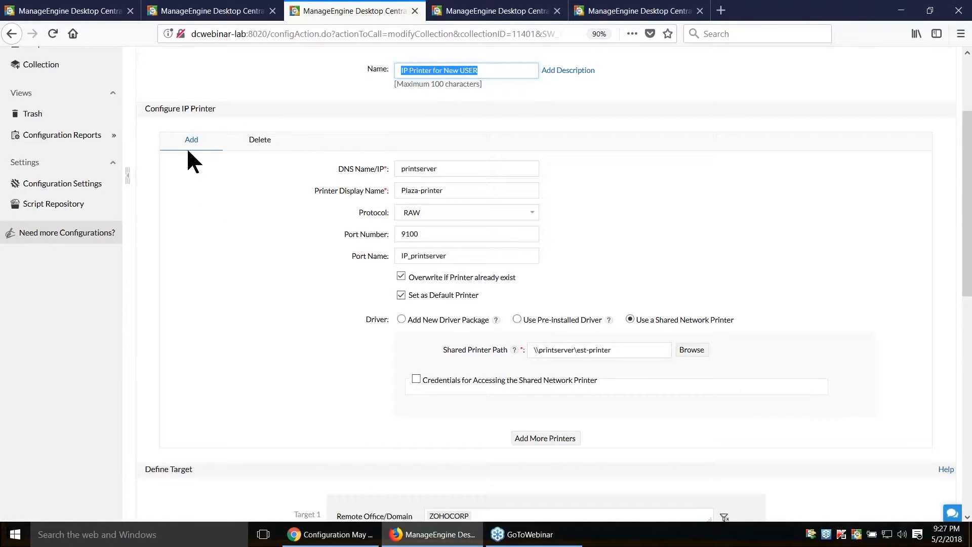
drag(470, 168, 338, 169)
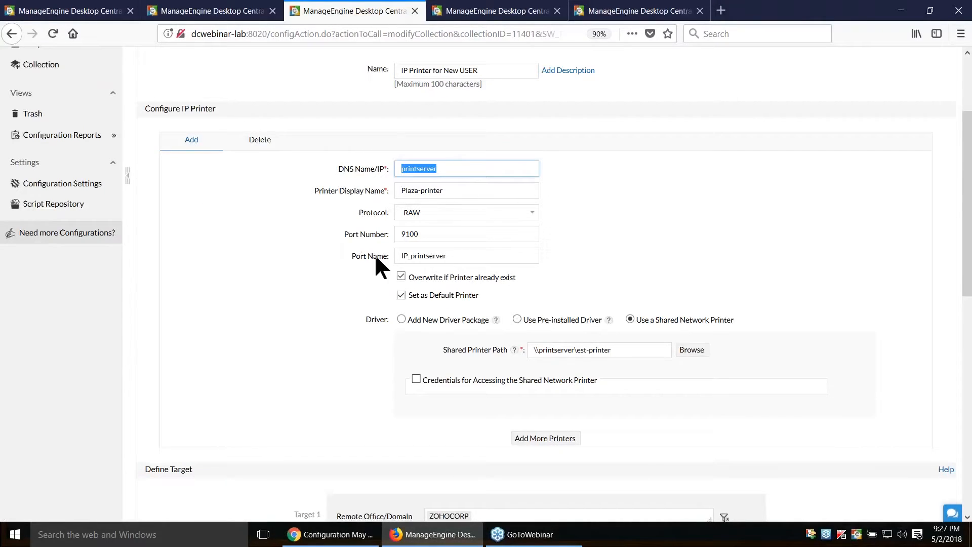
drag(456, 190, 335, 190)
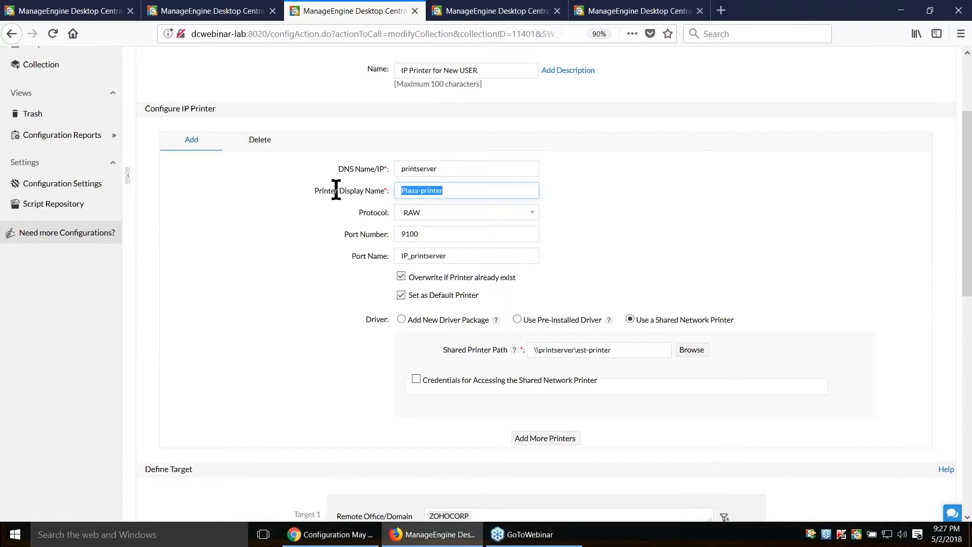
scroll(358, 278, down, 2)
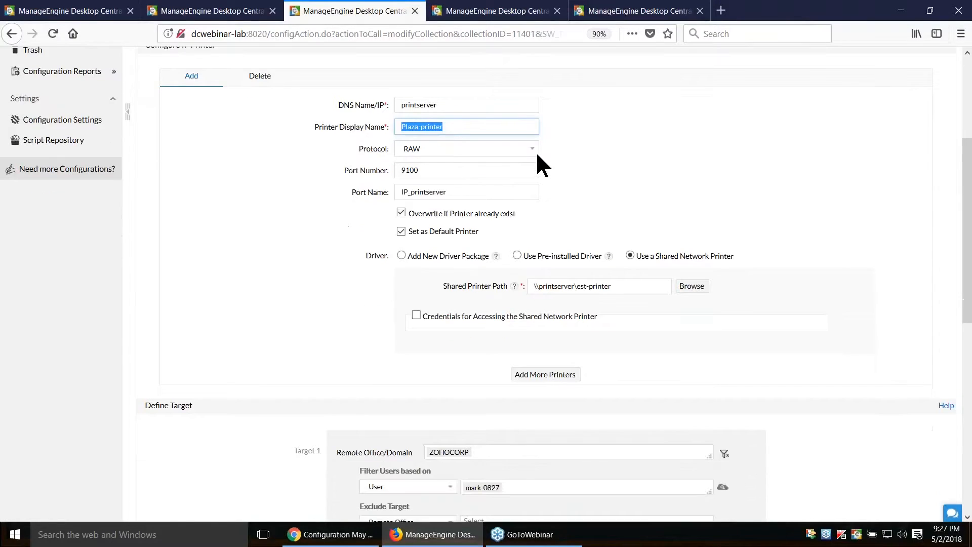
click(532, 149)
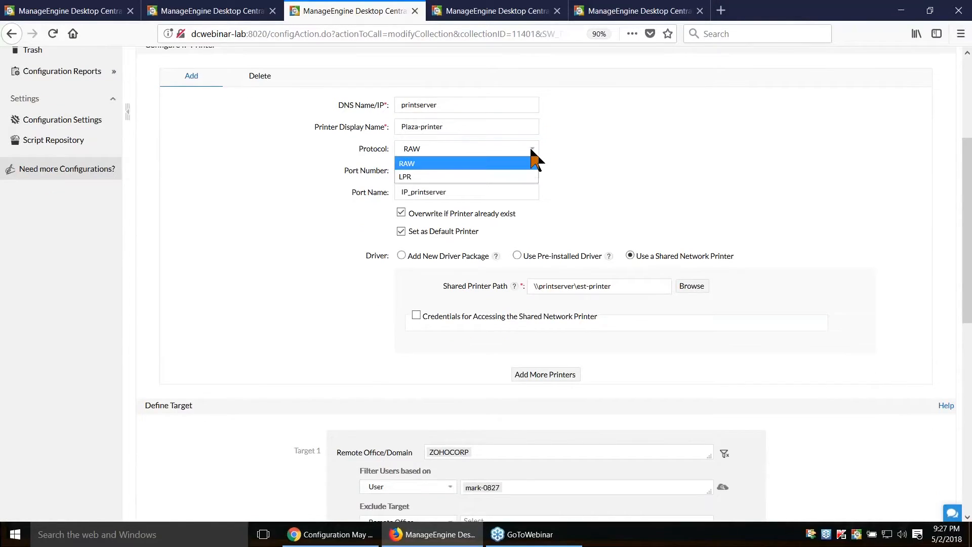
click(623, 151)
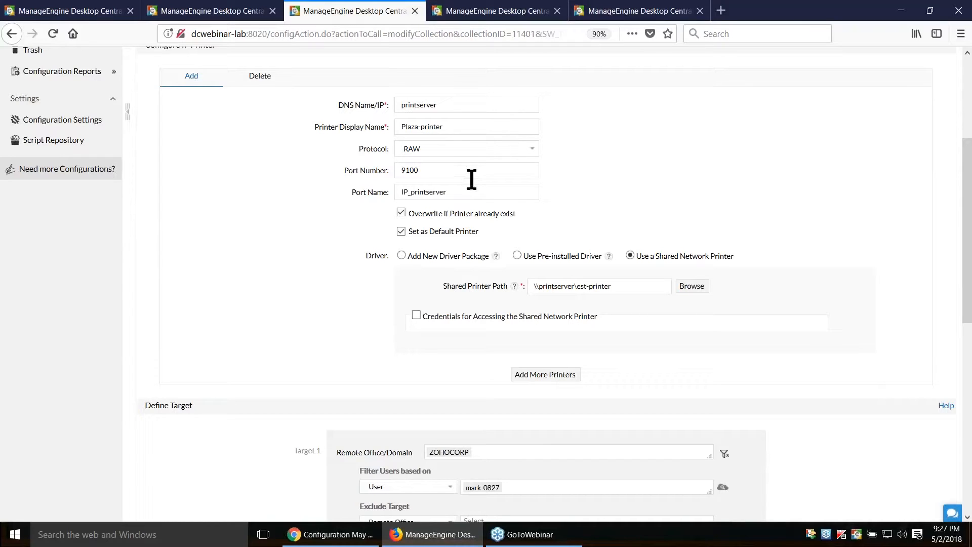
Show the Add New Driver Package option for the printer driver, and set the driver to Use Pre-installed Driver
scroll(415, 159, down, 2)
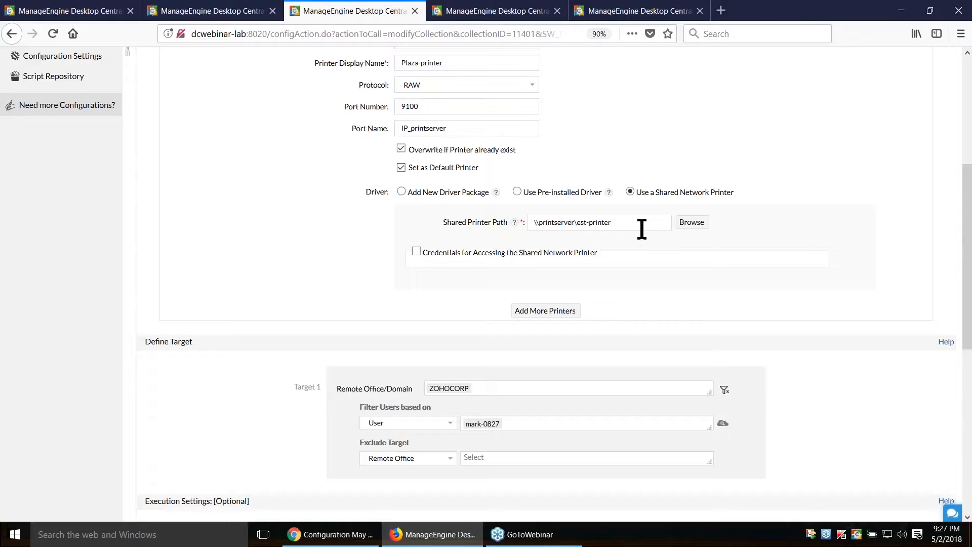
click(401, 191)
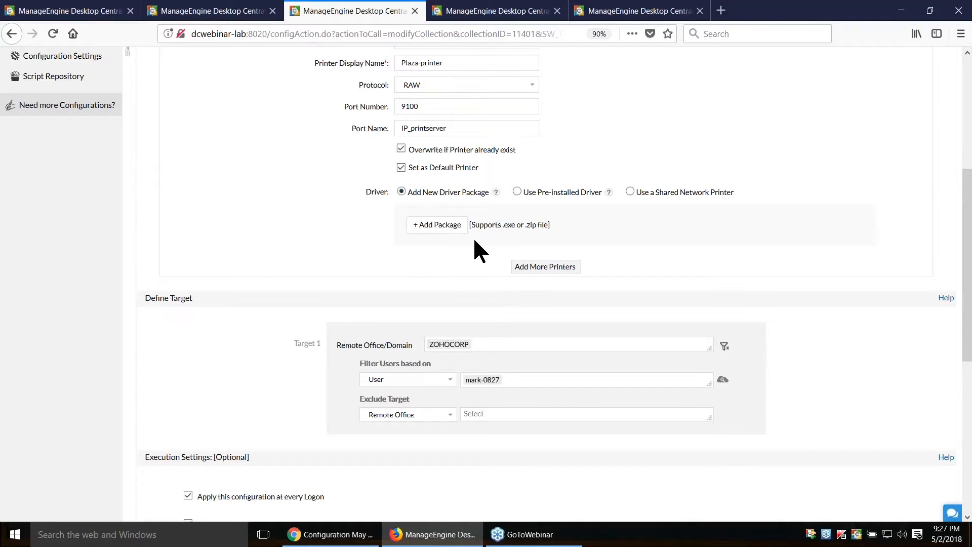
click(518, 192)
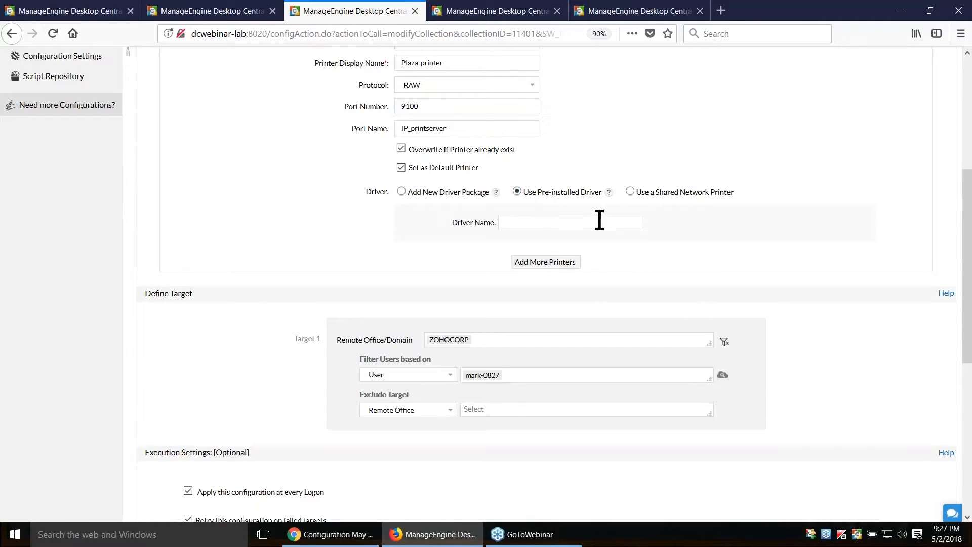
mouse_move(609, 193)
scroll(307, 238, up, 1)
View the remote offices and domains that can be chosen for the first target of the printer configuration
scroll(307, 238, down, 3)
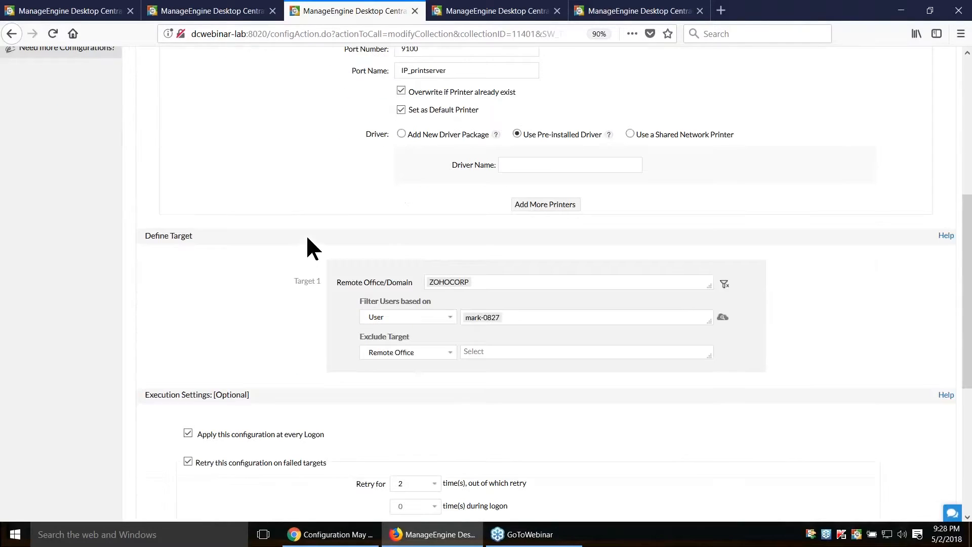
scroll(306, 234, down, 3)
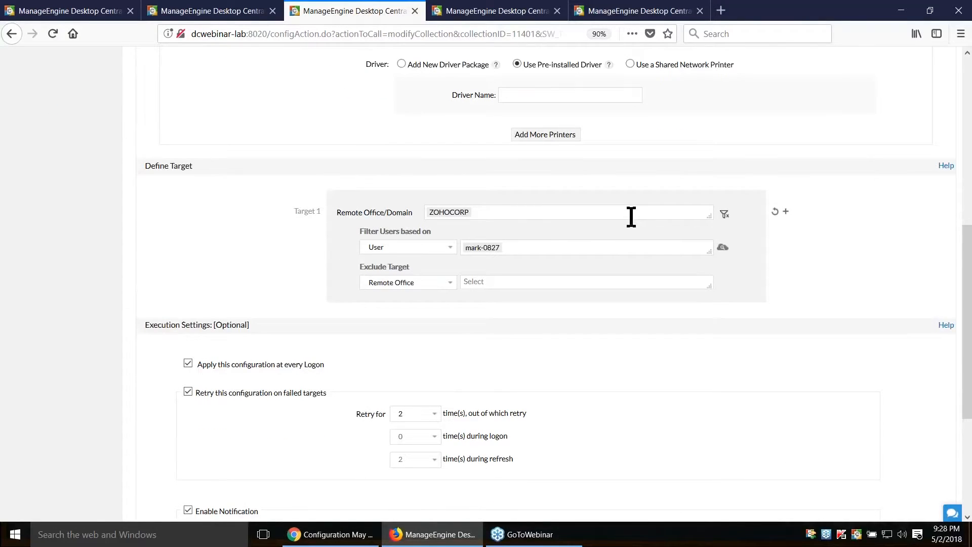
click(631, 216)
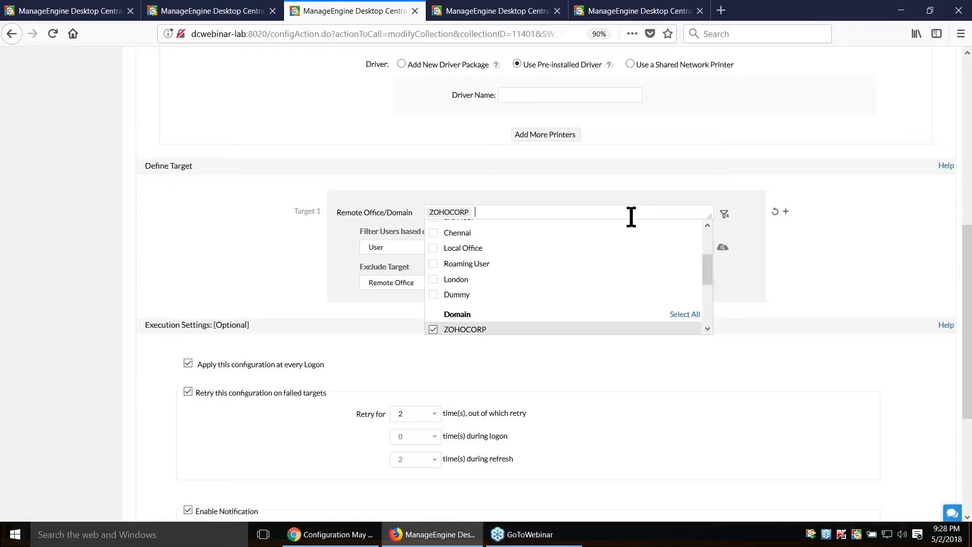
drag(710, 262, 711, 237)
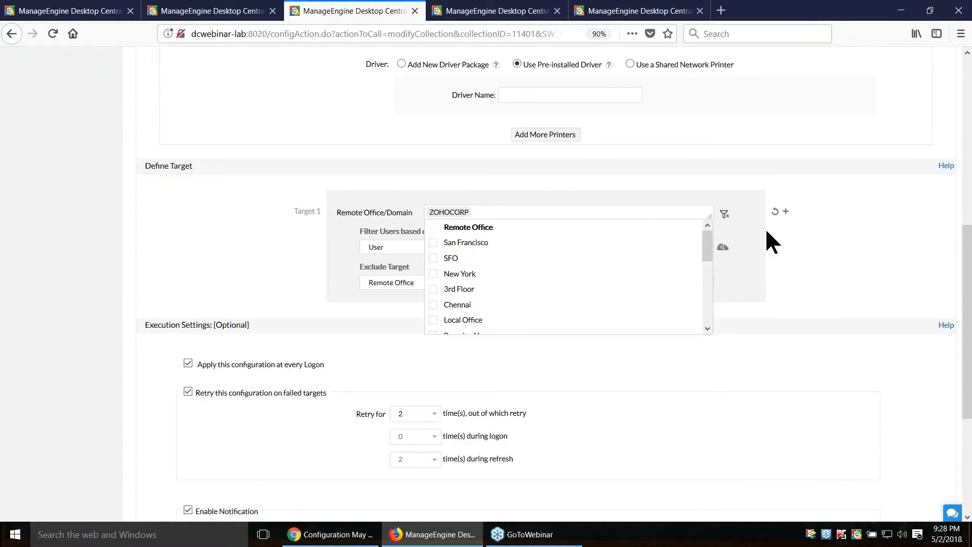
click(834, 237)
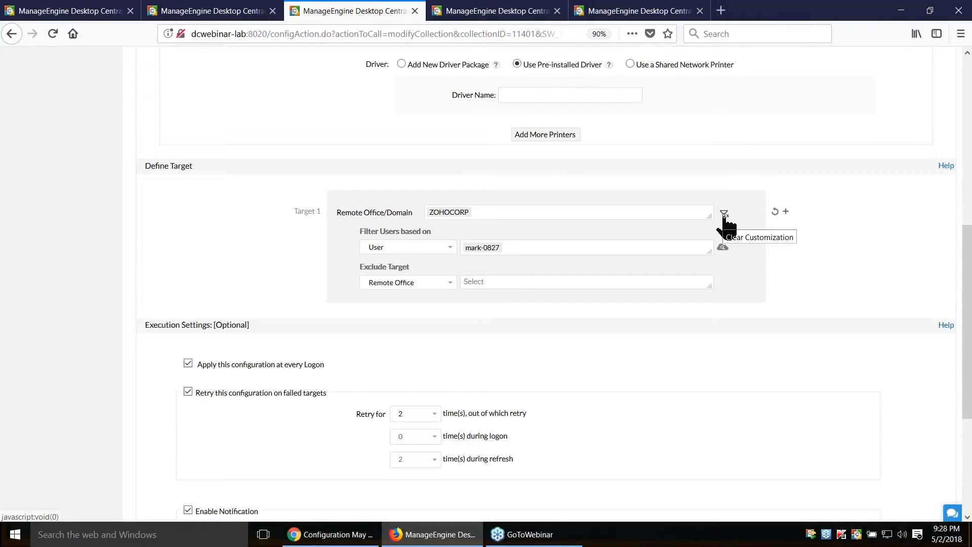
View the criteria available for filtering users and for excluding targets in the first target
click(426, 246)
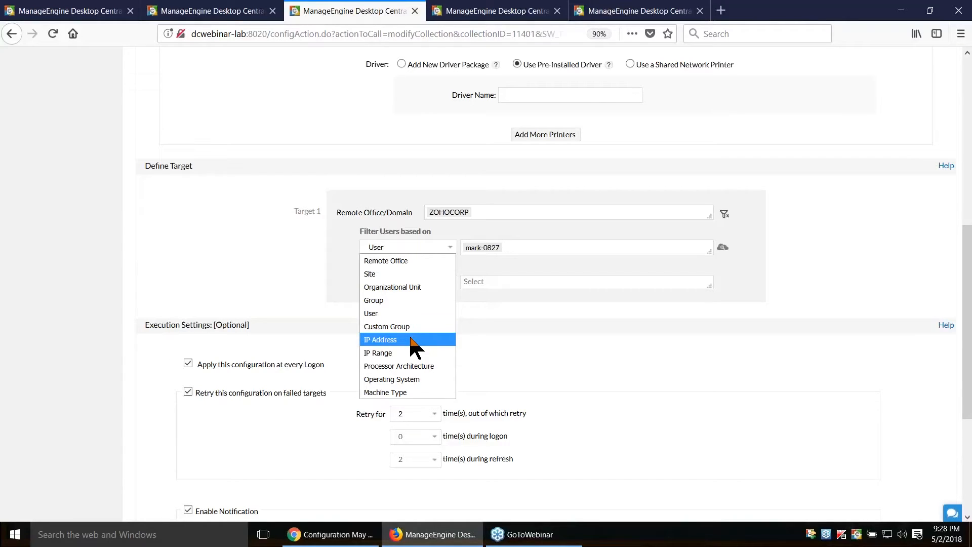
click(548, 324)
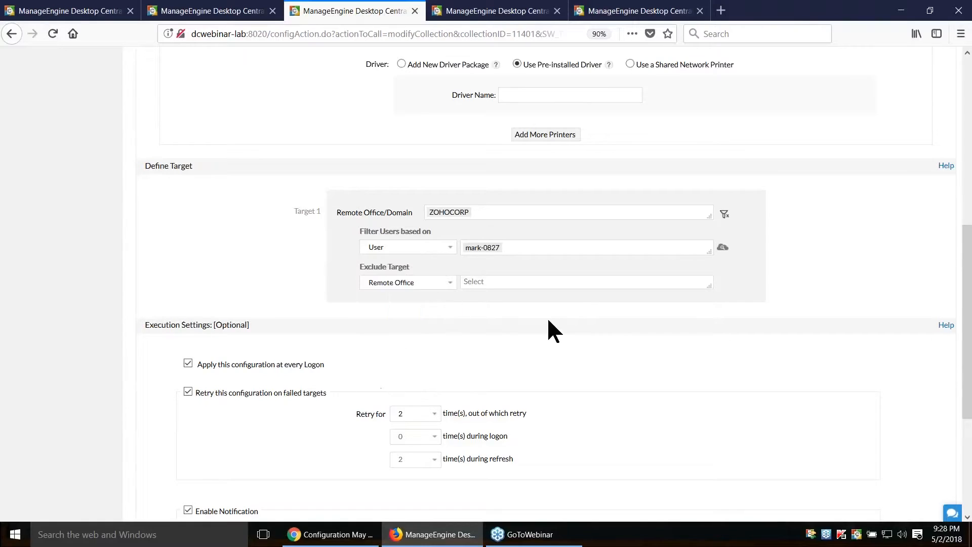
click(420, 286)
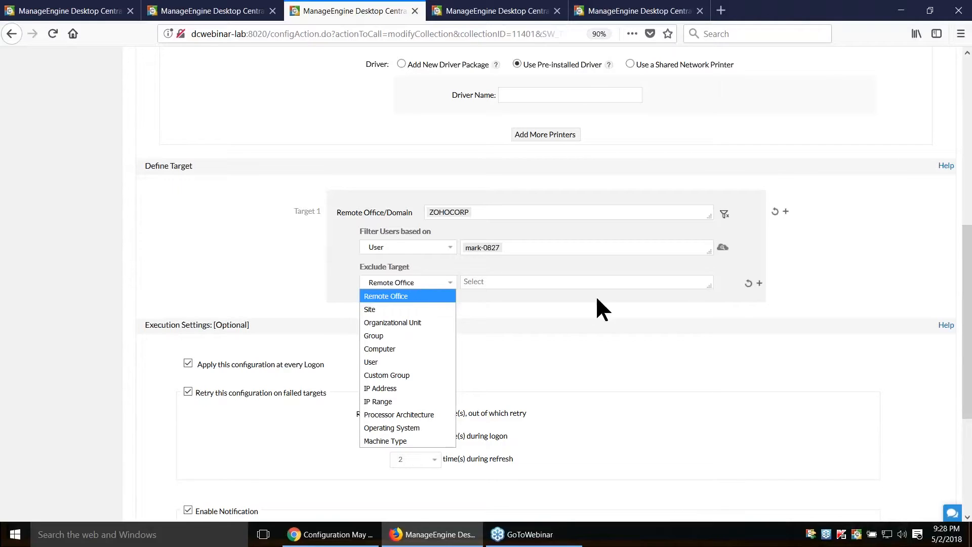
click(868, 290)
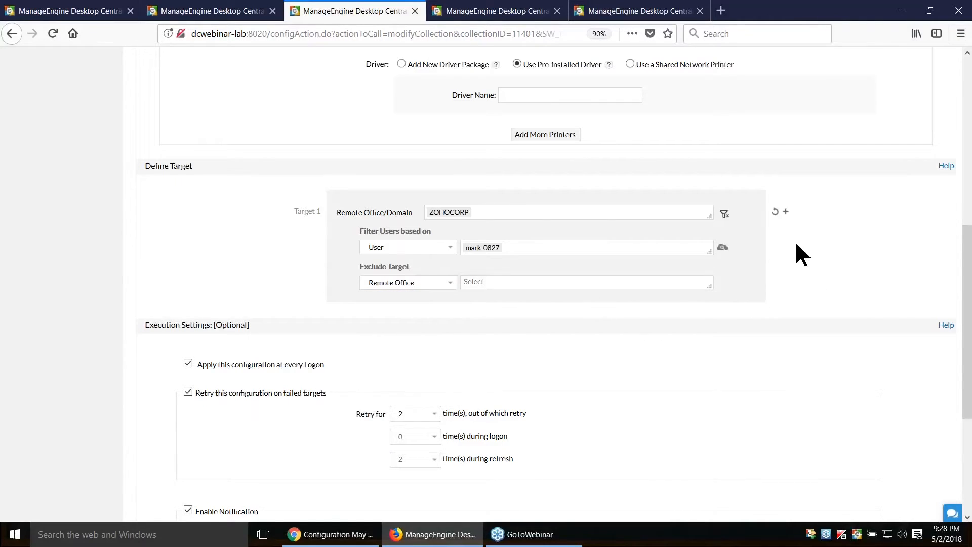
Add a second target to the printer configuration and remove it again
click(785, 211)
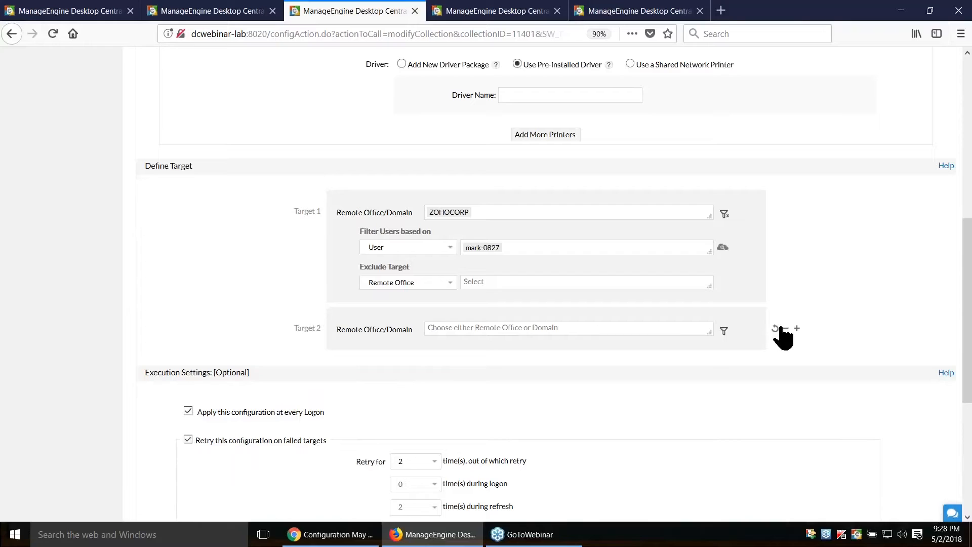
click(786, 329)
Review the execution settings of the printer configuration and highlight the option to apply it at every logon
scroll(687, 318, down, 3)
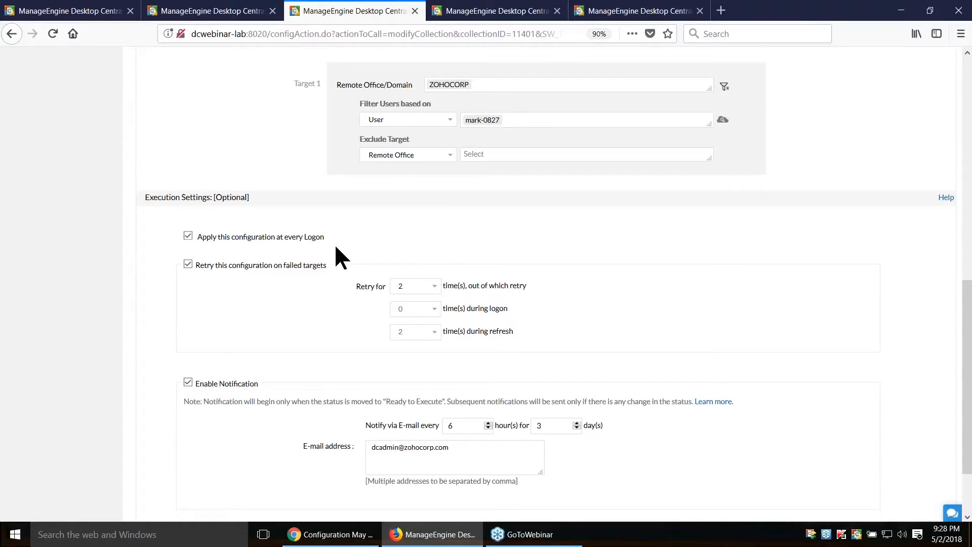
scroll(168, 193, down, 2)
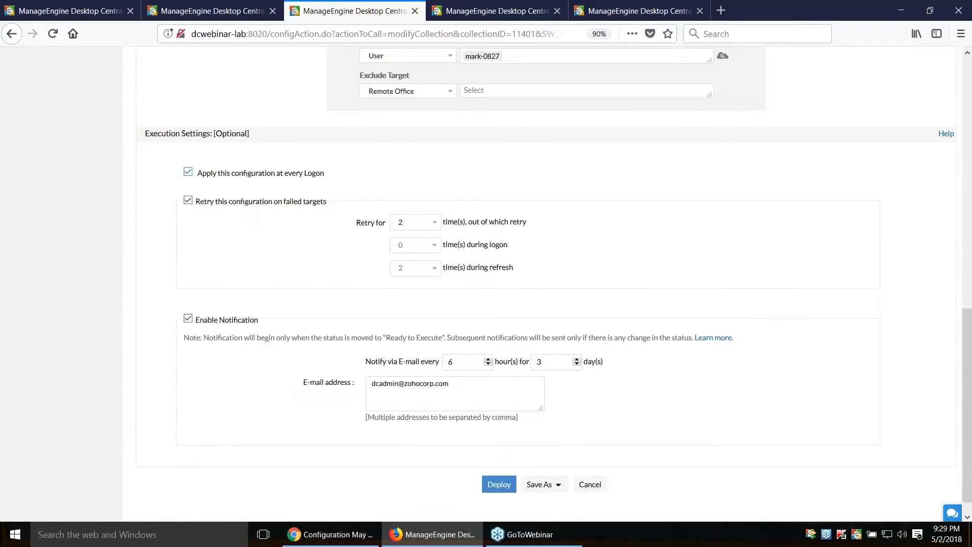
drag(327, 180, 197, 174)
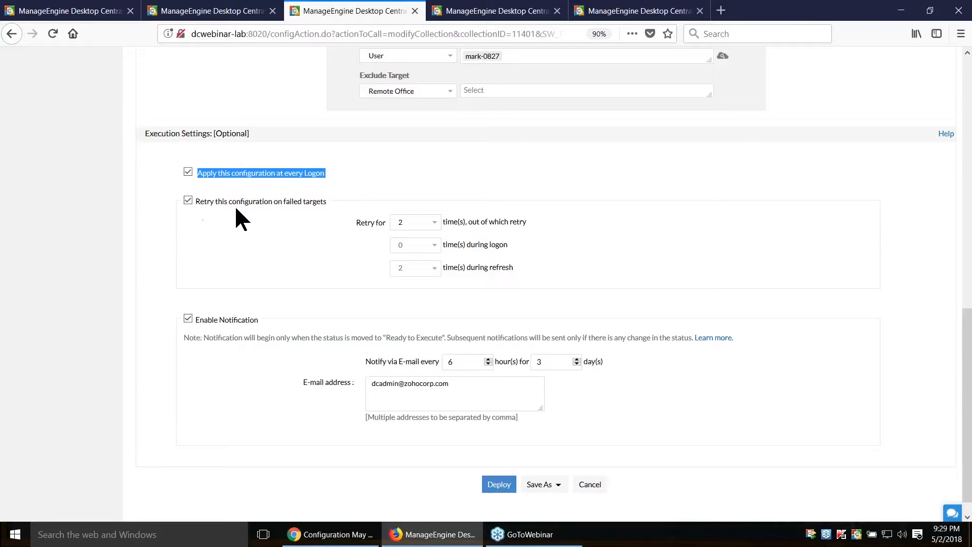
Review the retry settings for failed targets, including the available retry counts and the retries during logon and refresh
drag(326, 203, 201, 202)
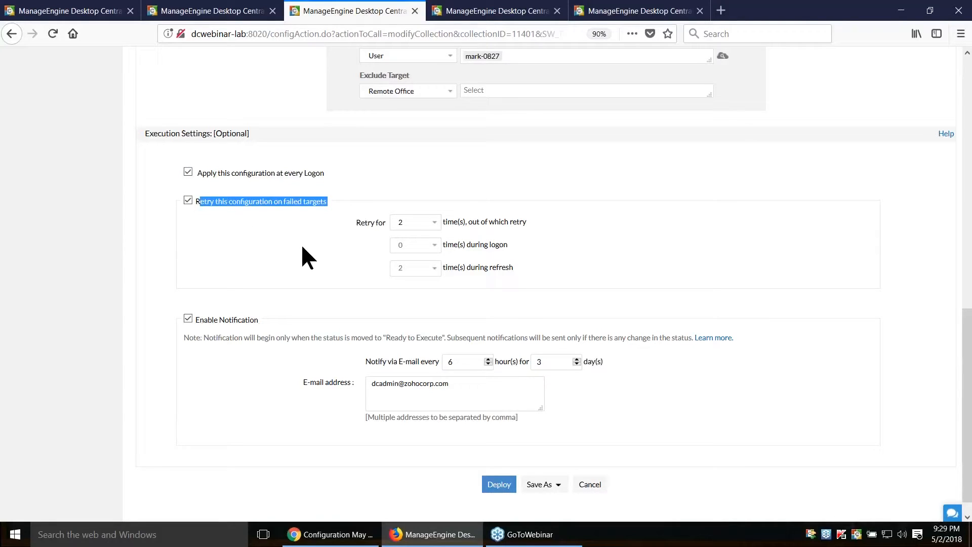
click(430, 221)
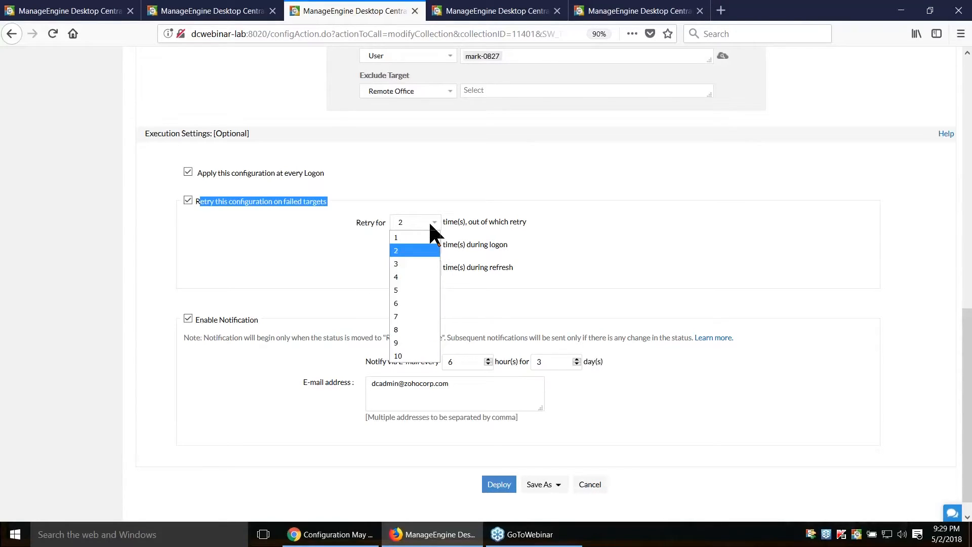
click(429, 222)
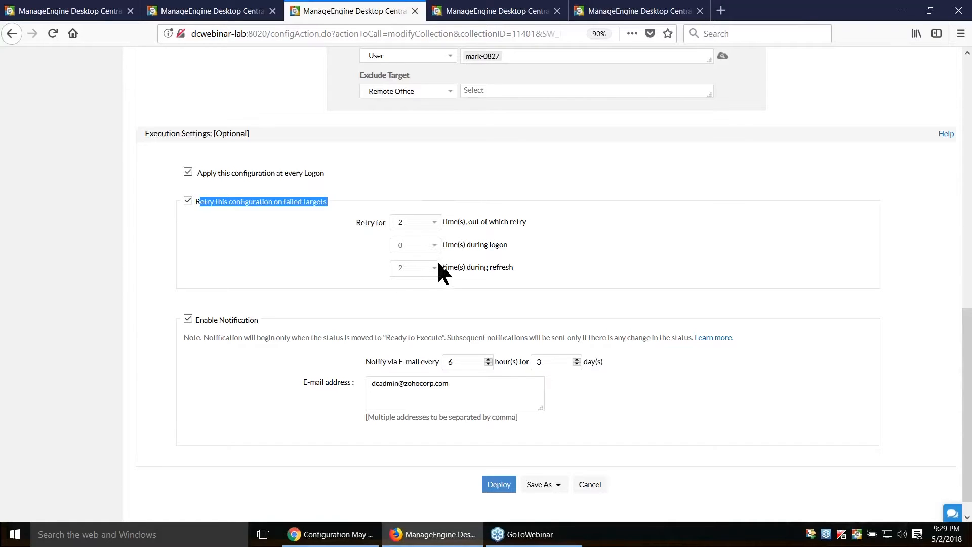
click(432, 244)
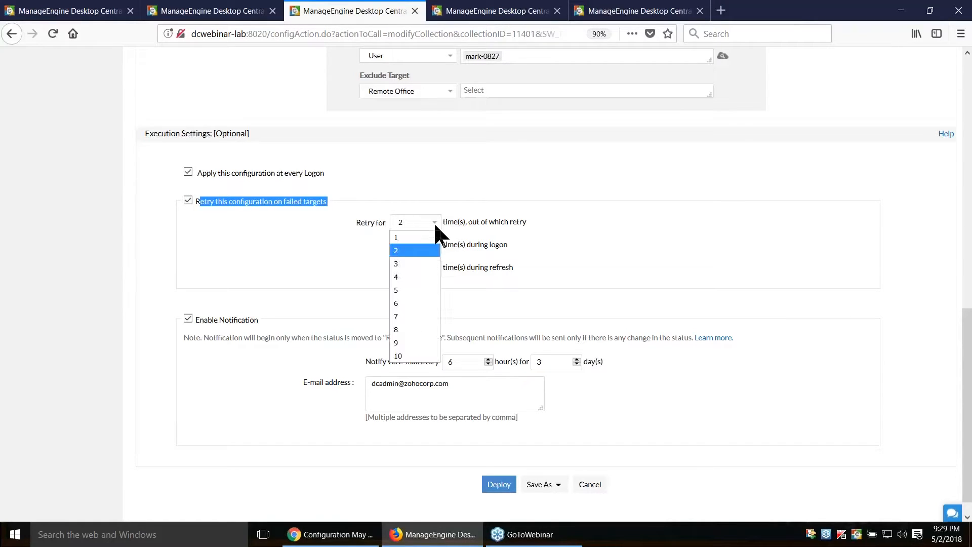
click(508, 269)
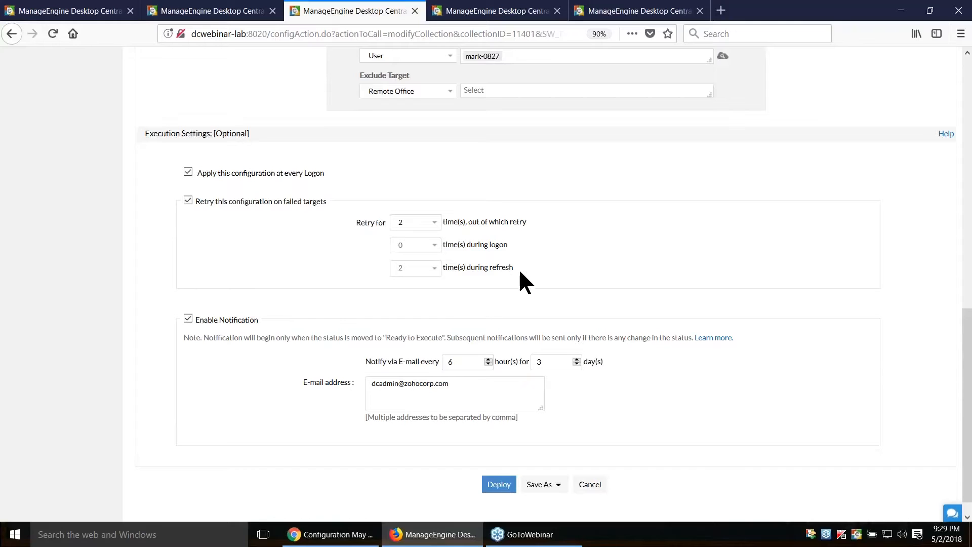
drag(517, 268, 430, 265)
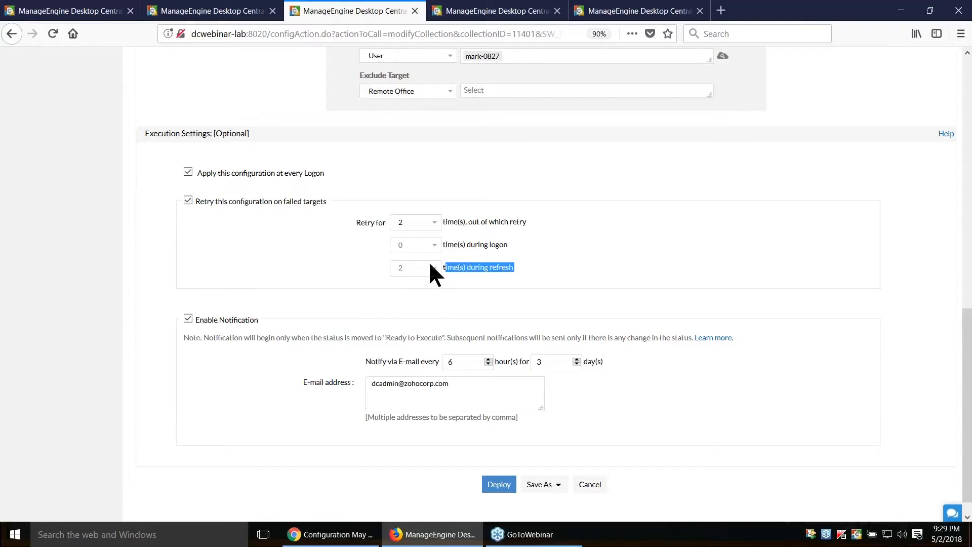
click(438, 232)
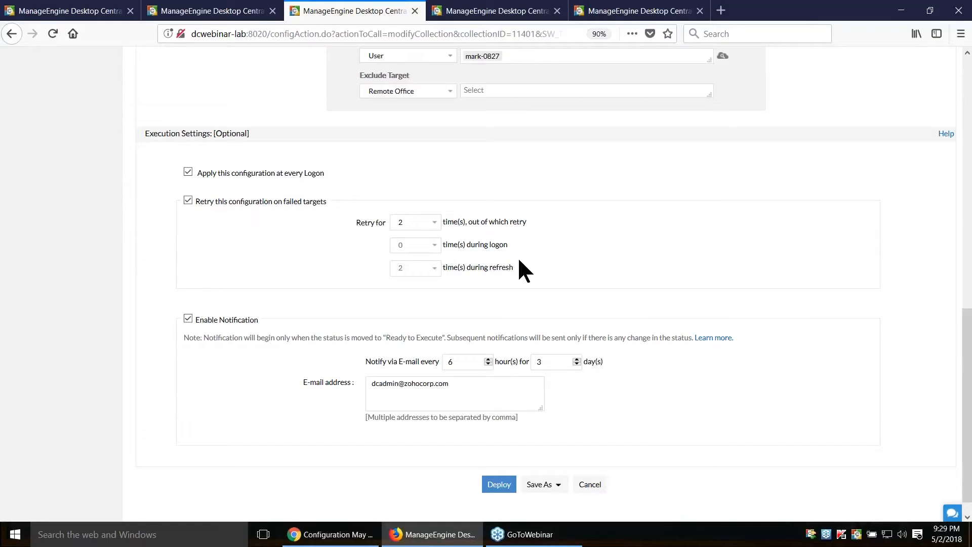
Review the e-mail notification settings of the printer configuration together with its defined target
scroll(518, 260, down, 1)
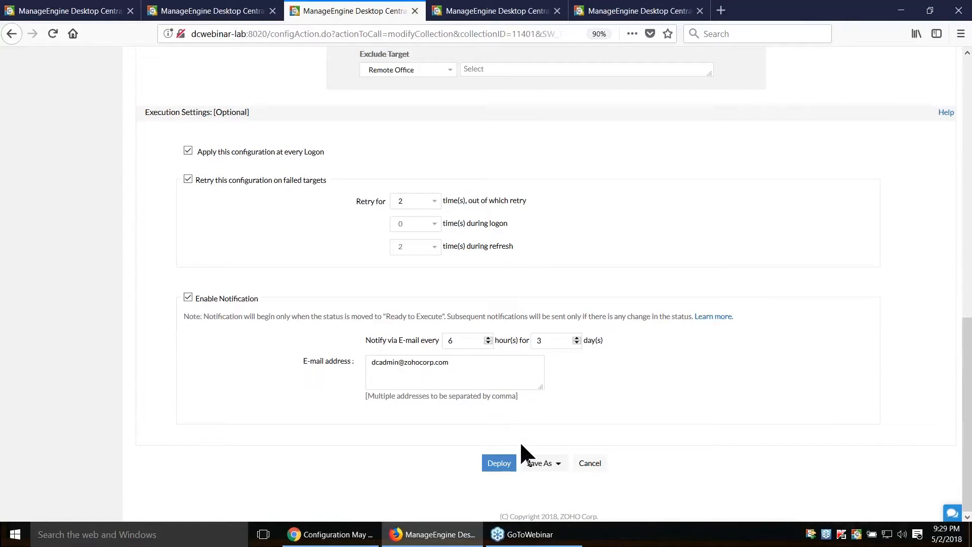
drag(462, 362, 373, 362)
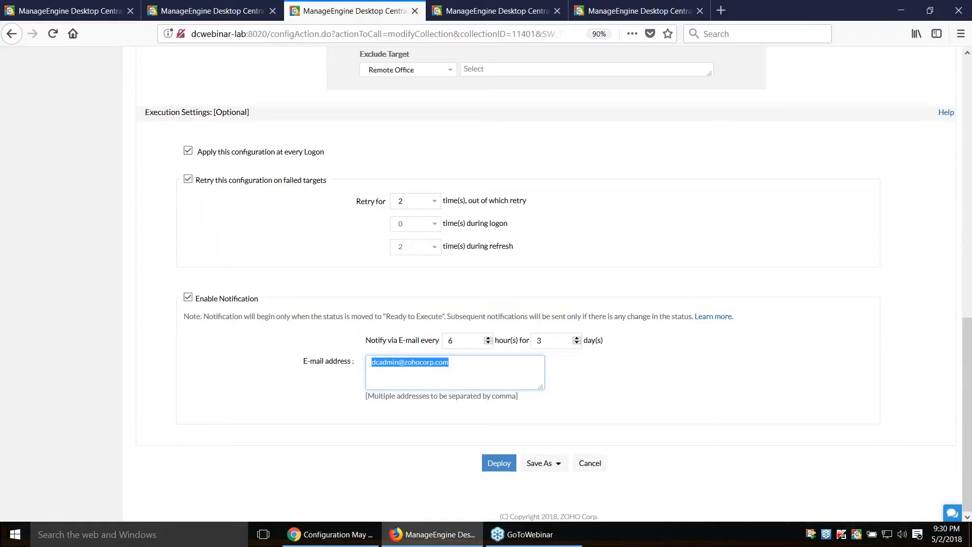
scroll(509, 375, up, 3)
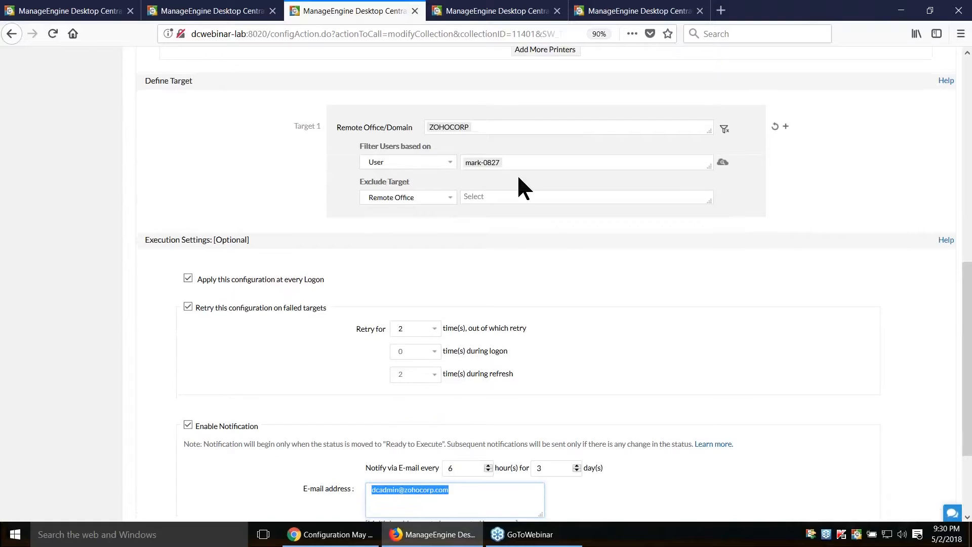
scroll(515, 243, down, 3)
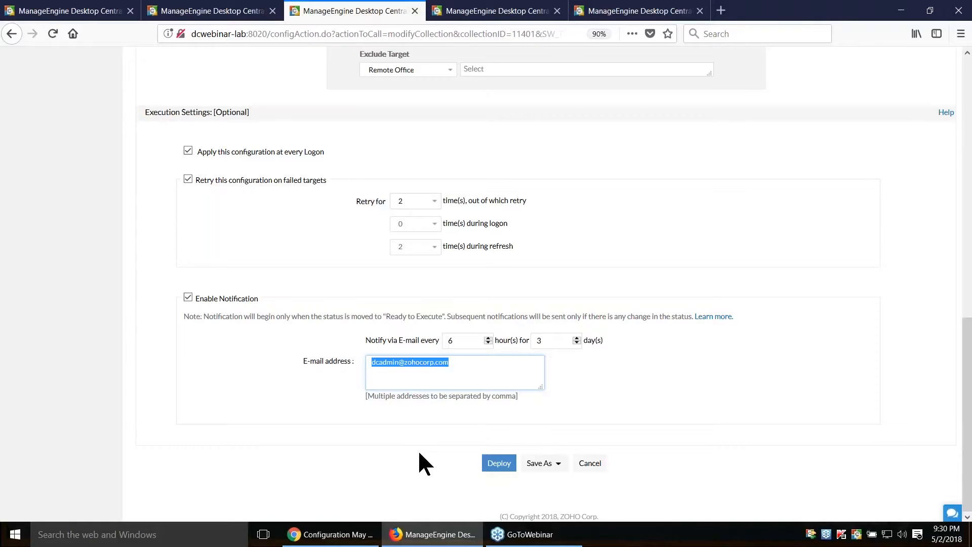
scroll(418, 456, up, 2)
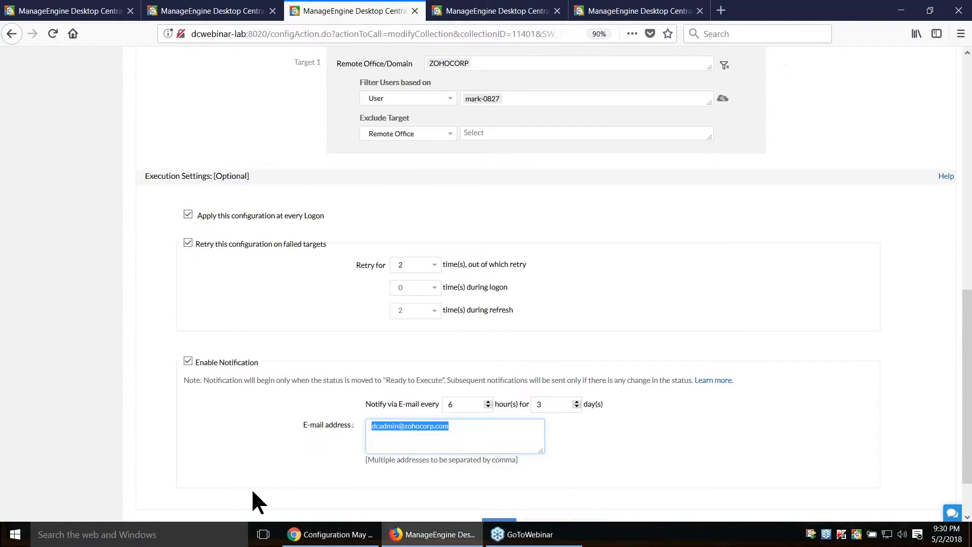
scroll(565, 382, down, 2)
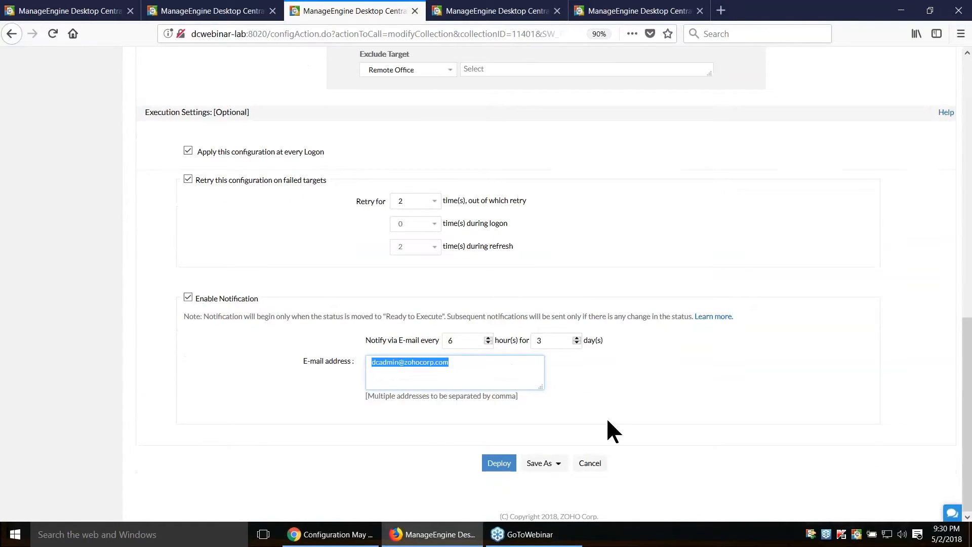
View the options for saving the printer configuration as a draft or template, without saving it
click(558, 463)
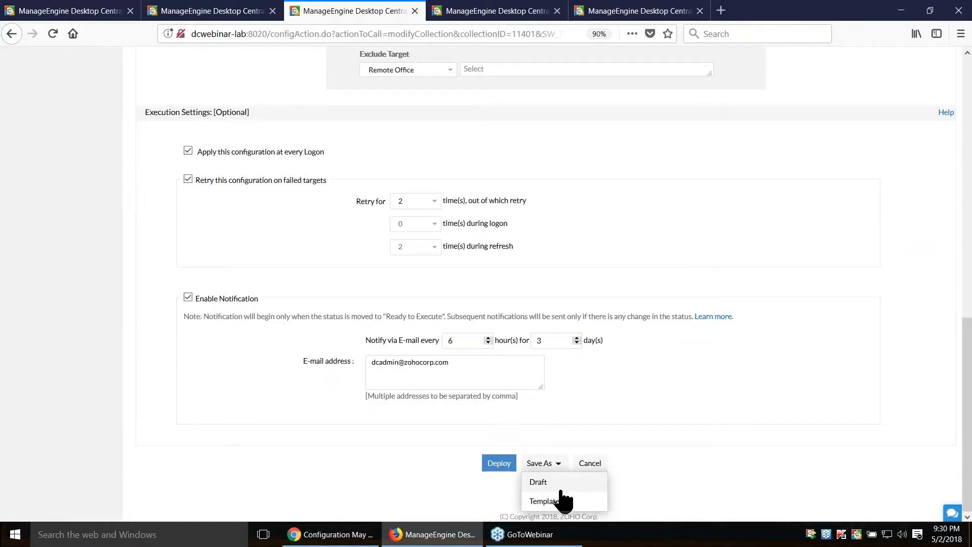
click(805, 454)
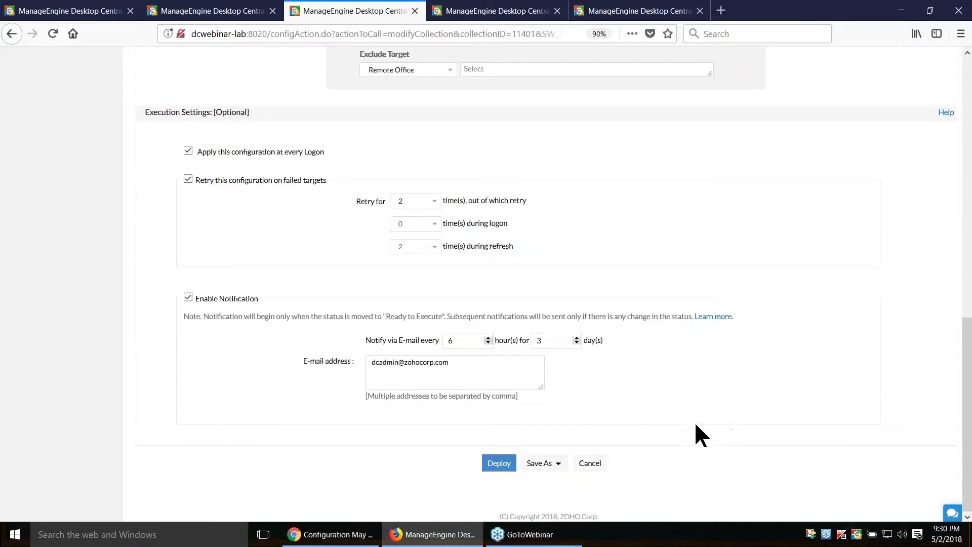
scroll(556, 395, up, 6)
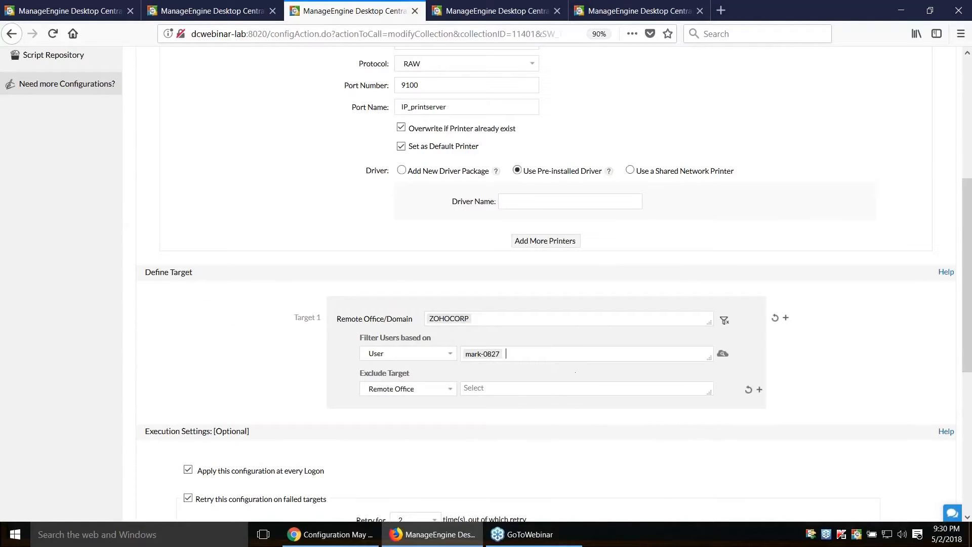
scroll(565, 353, up, 5)
Switch to the presentation, advance to the slide on configuring a printer for a specific group of computers, and return to the browser
key(alt+Tab)
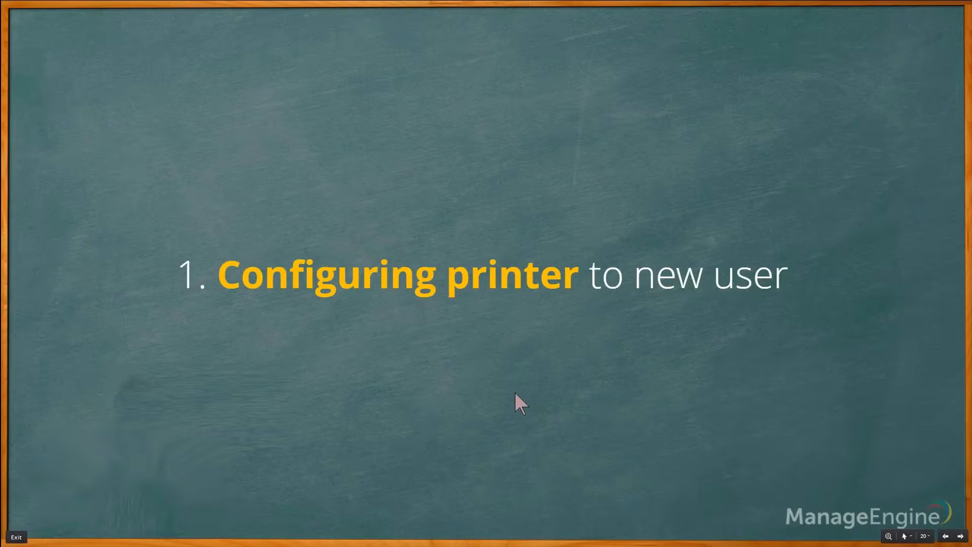
click(515, 389)
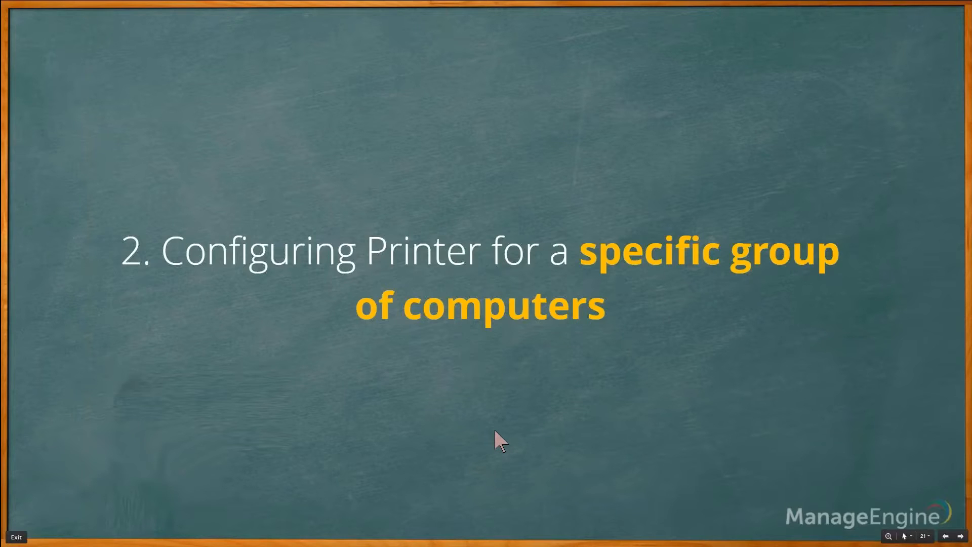
key(alt+Tab)
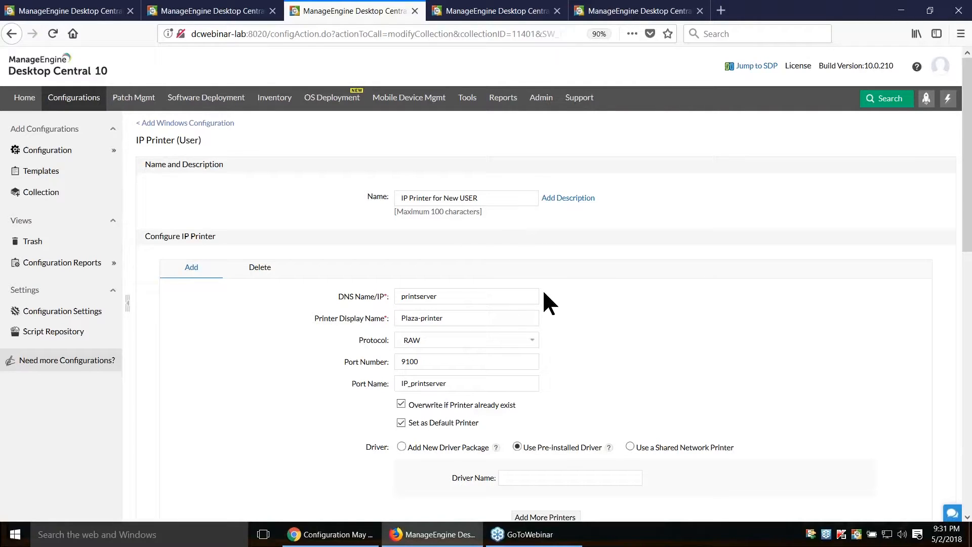
Open the custom groups in the Desktop Central administration settings and start creating a new group
scroll(542, 296, down, 3)
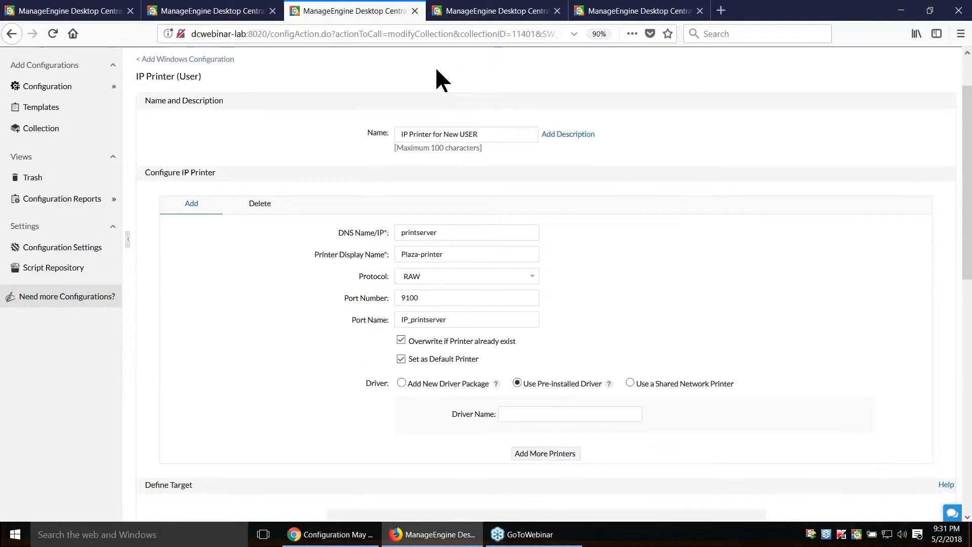
scroll(542, 297, up, 3)
click(83, 11)
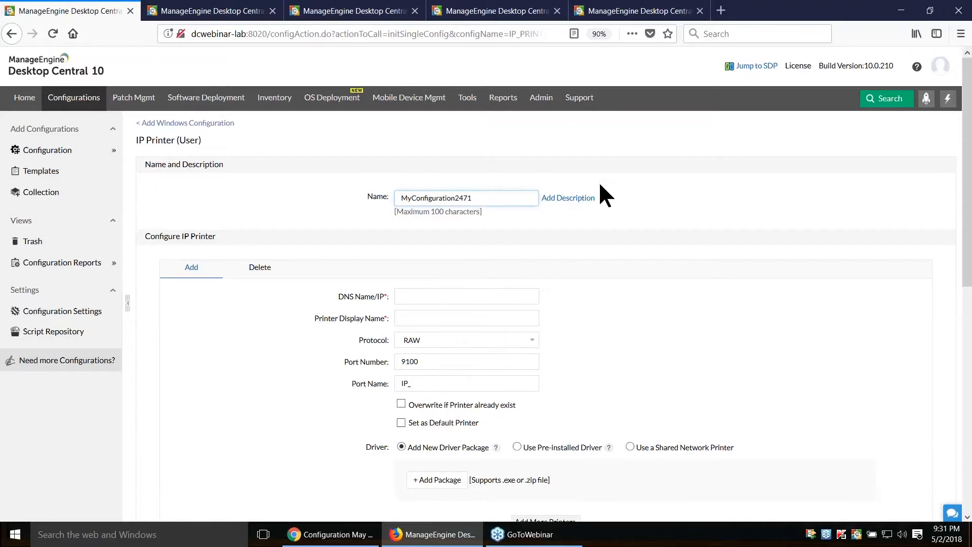
click(541, 97)
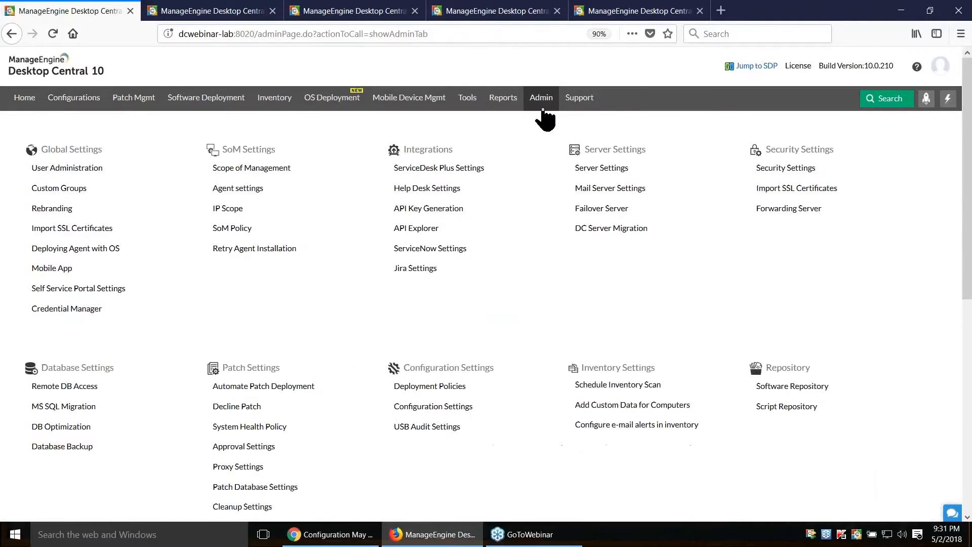
click(48, 189)
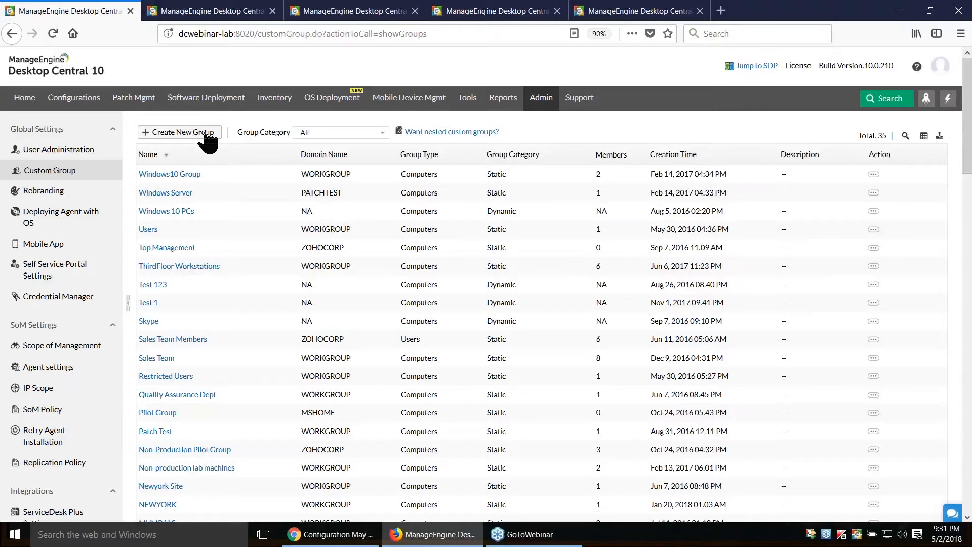
click(208, 133)
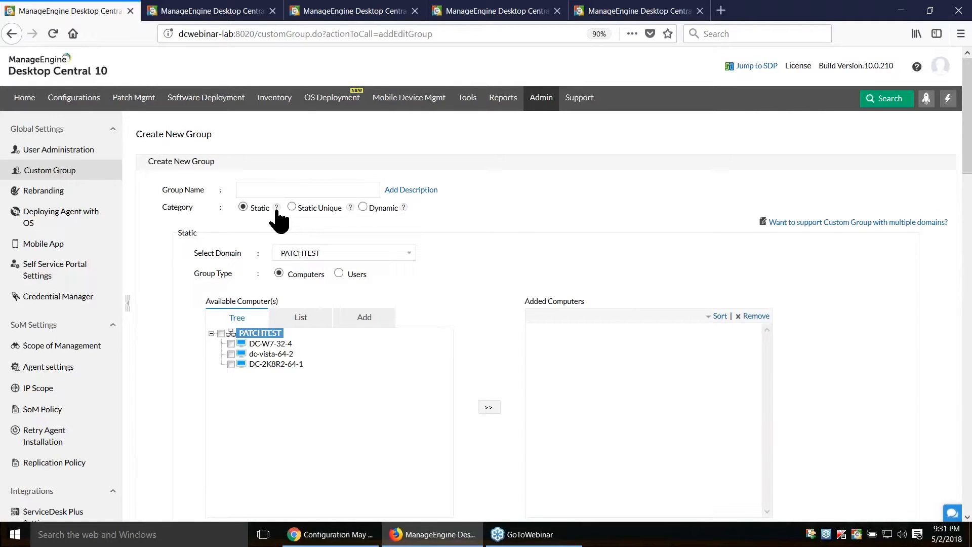
Make the new group Dynamic with the criterion Operating System equal to Microsoft Windows Server 2003
click(363, 207)
click(336, 280)
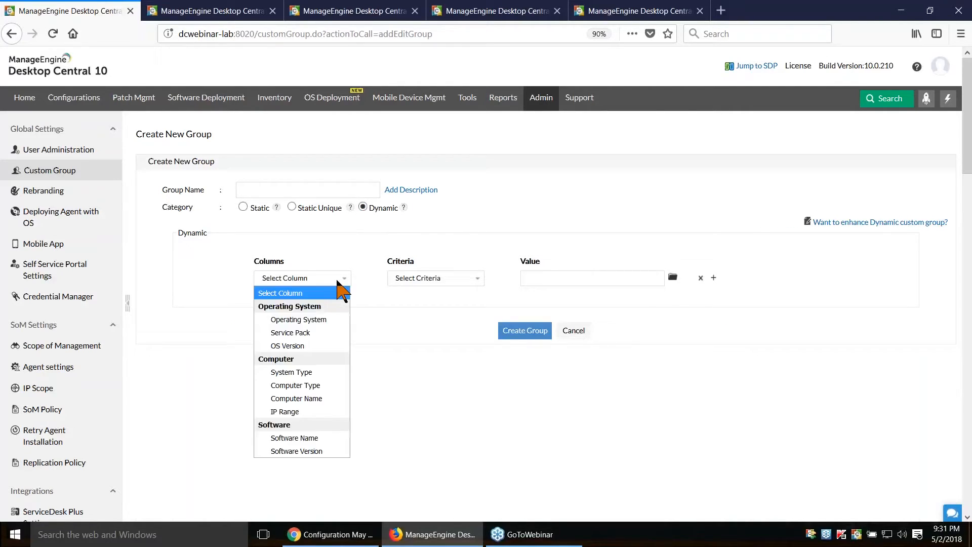
click(333, 319)
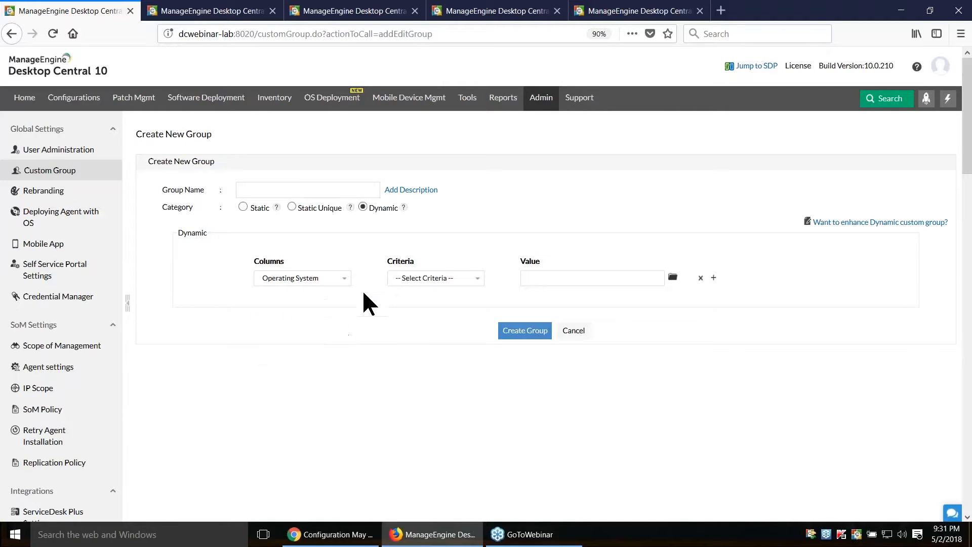
click(446, 280)
click(436, 306)
click(673, 278)
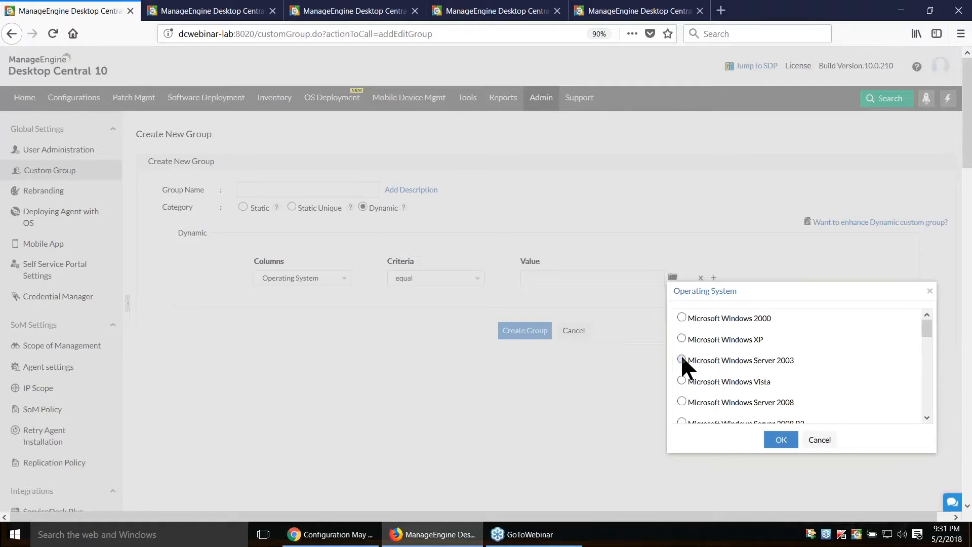
click(783, 441)
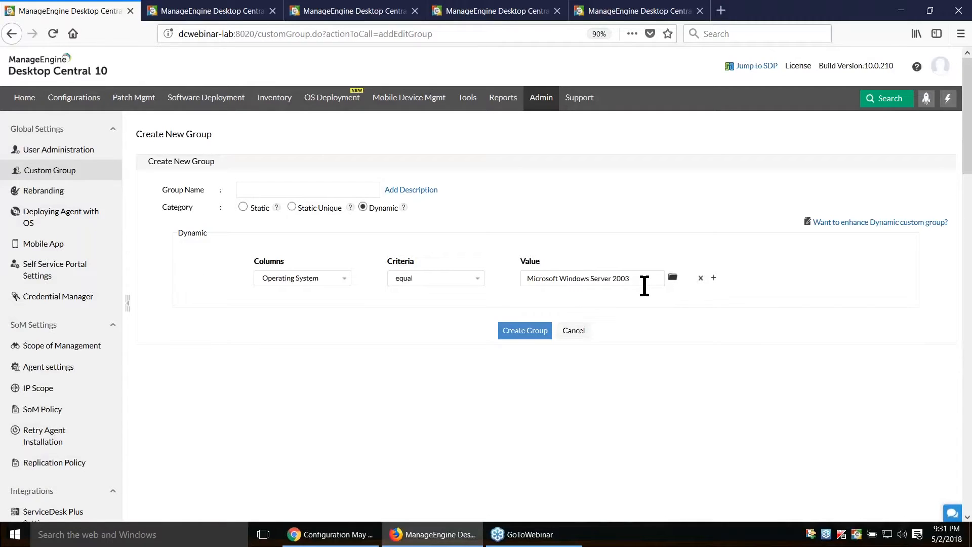
drag(644, 285, 498, 279)
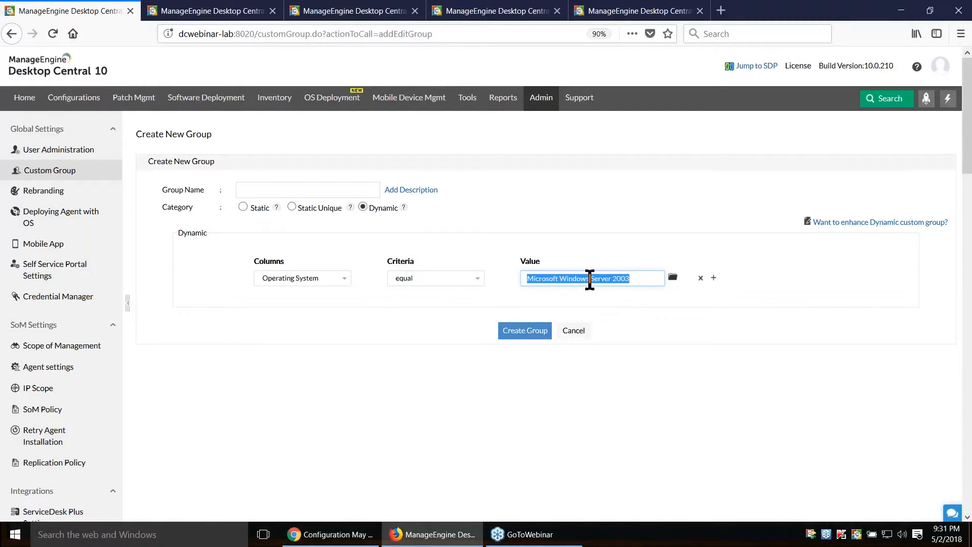
Set the new group's category to Static and name the group Manager
click(244, 206)
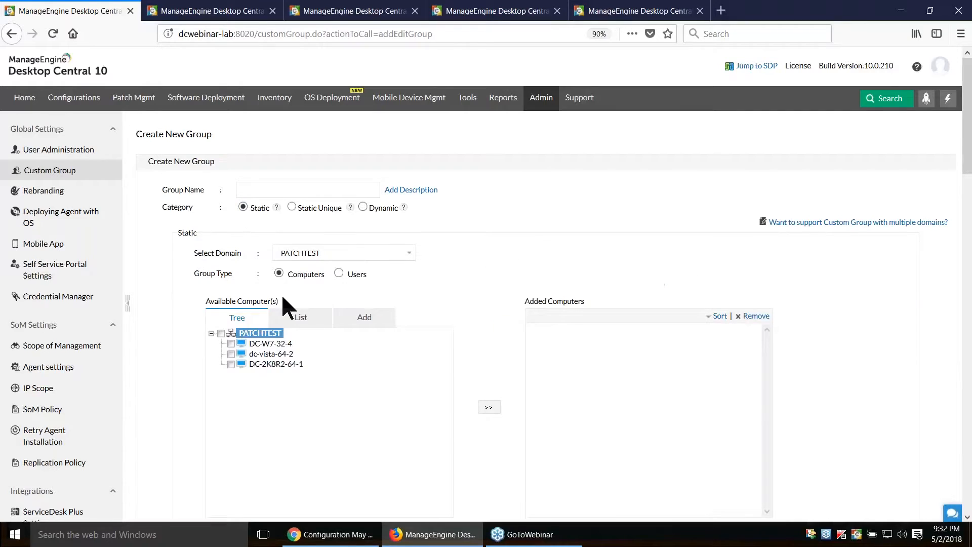
scroll(297, 304, down, 2)
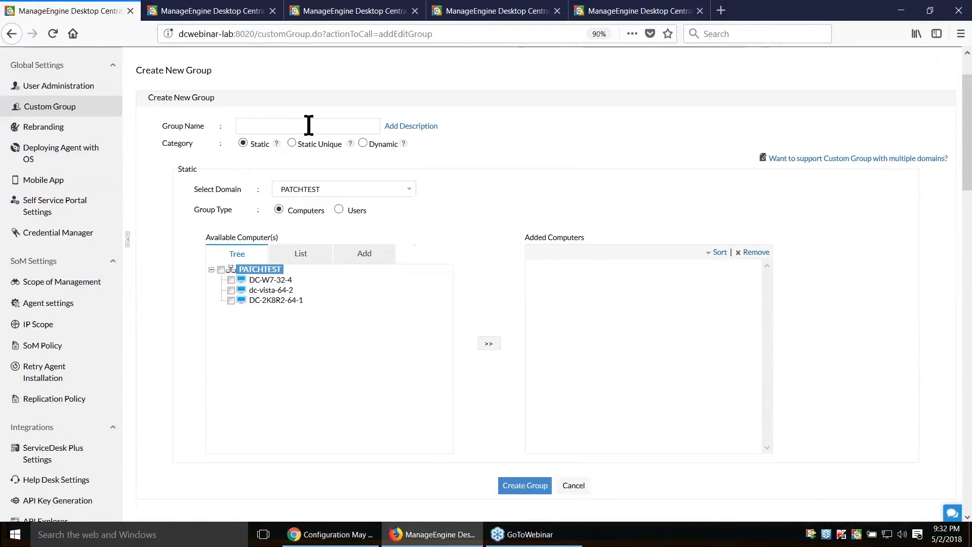
click(308, 125)
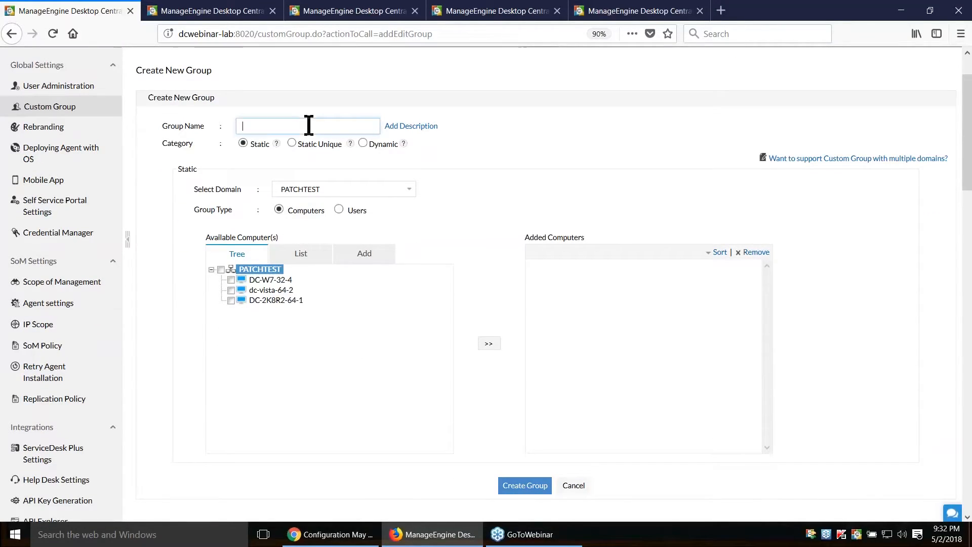
text(Manager)
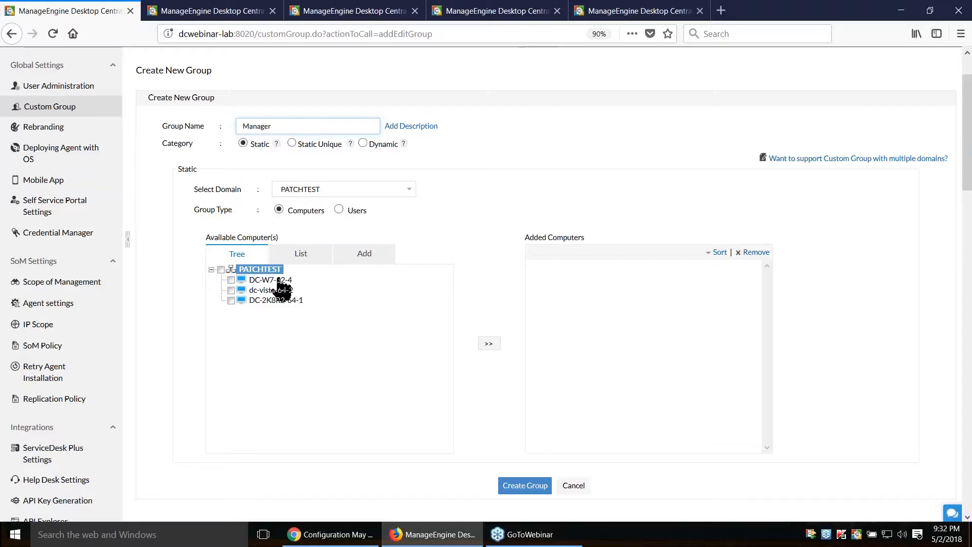
Set the target of the Printer Deployment for Computer configuration to the custom group Managers in the Local Office
click(458, 12)
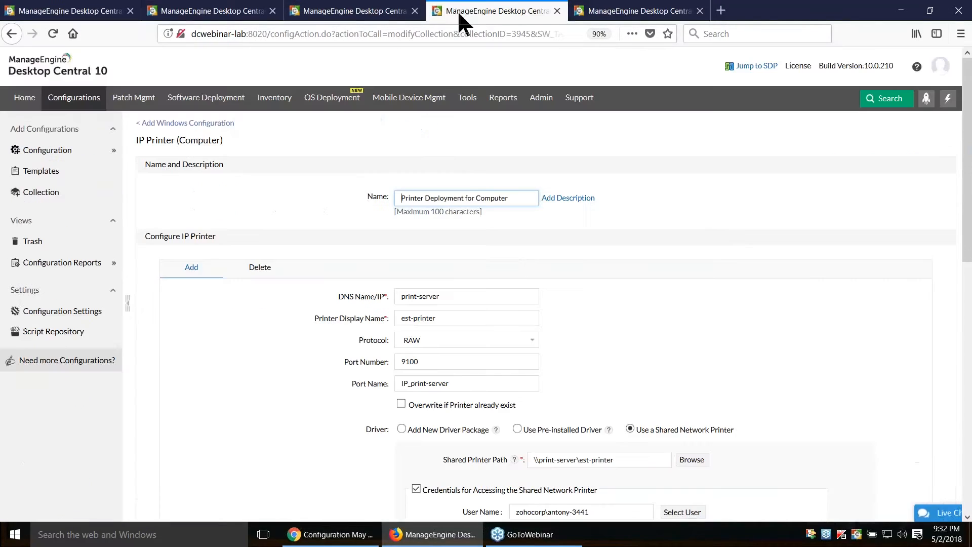
scroll(590, 405, down, 6)
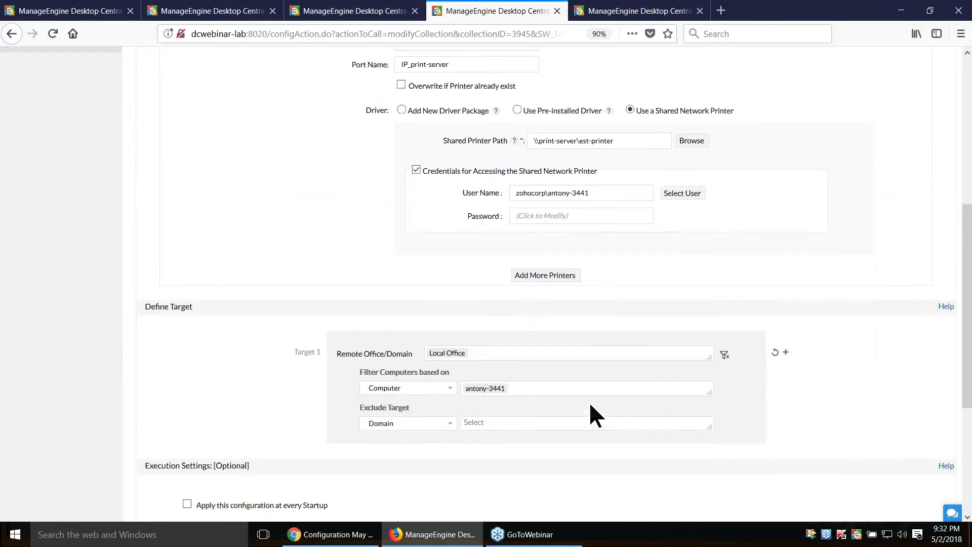
click(432, 389)
click(406, 298)
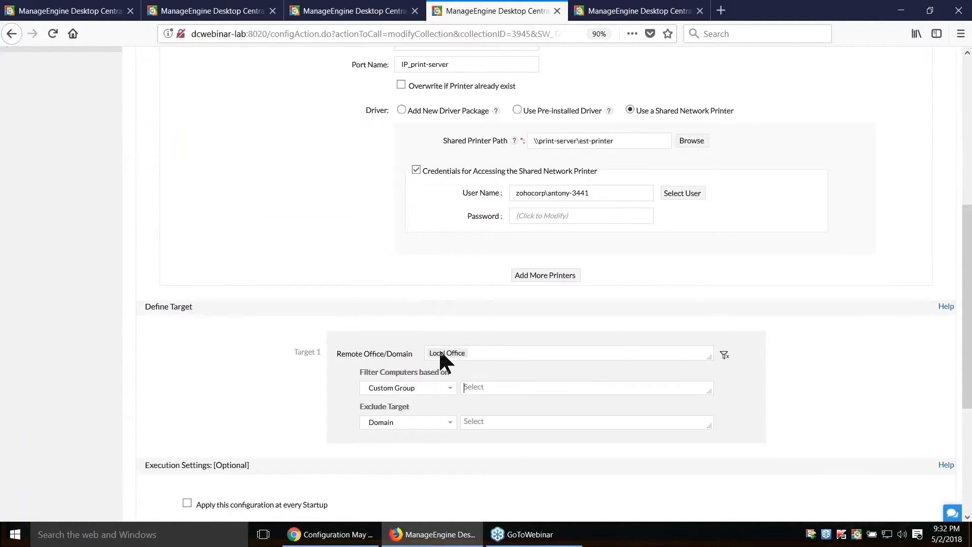
click(486, 388)
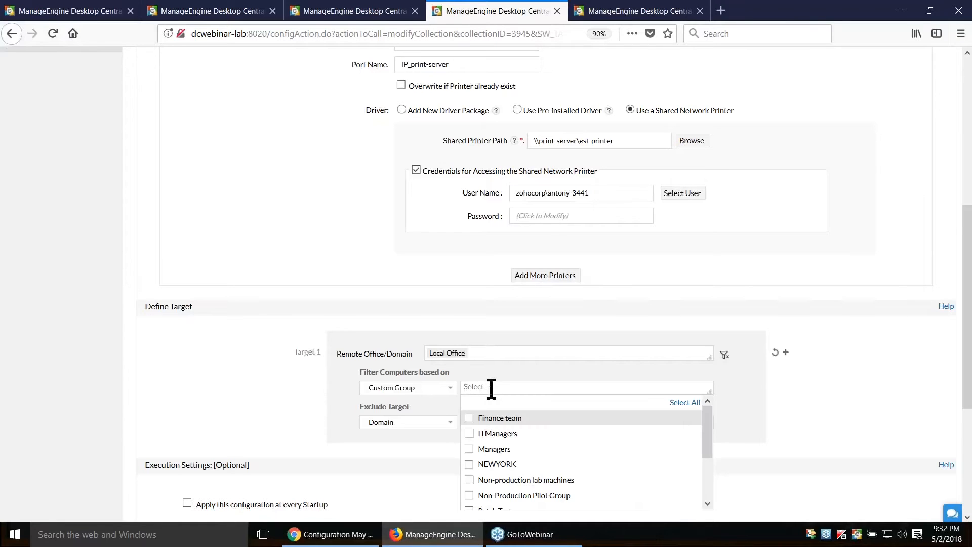
scroll(490, 388, down, 2)
click(470, 383)
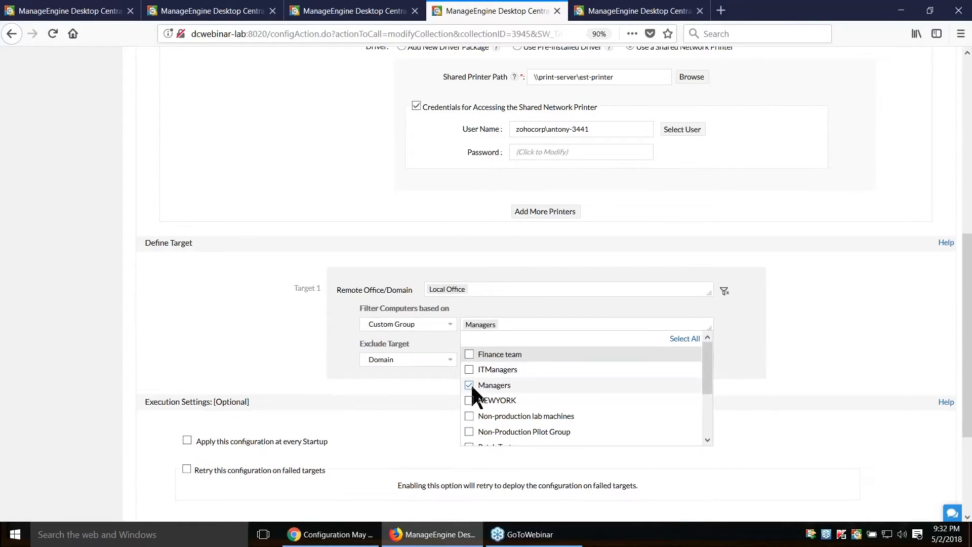
click(809, 347)
scroll(573, 349, down, 2)
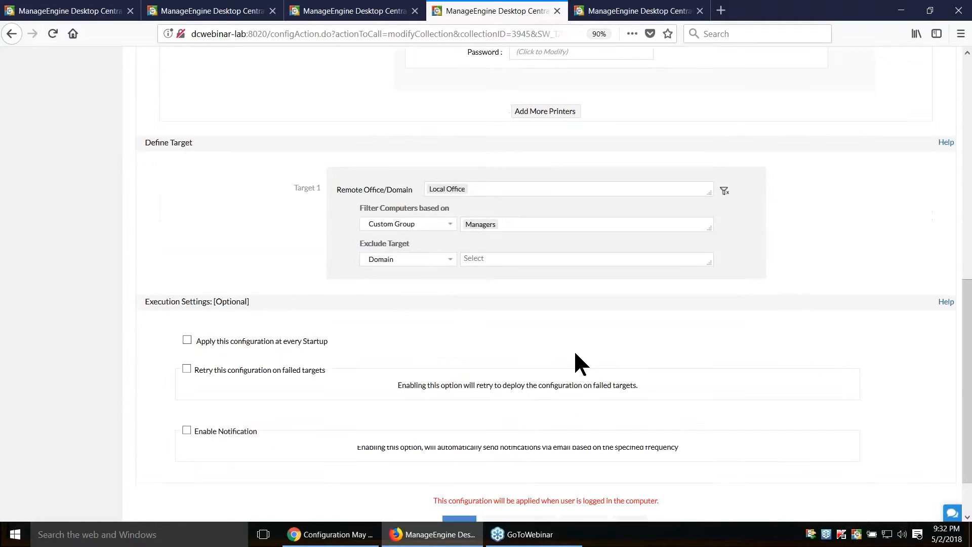
scroll(527, 303, down, 1)
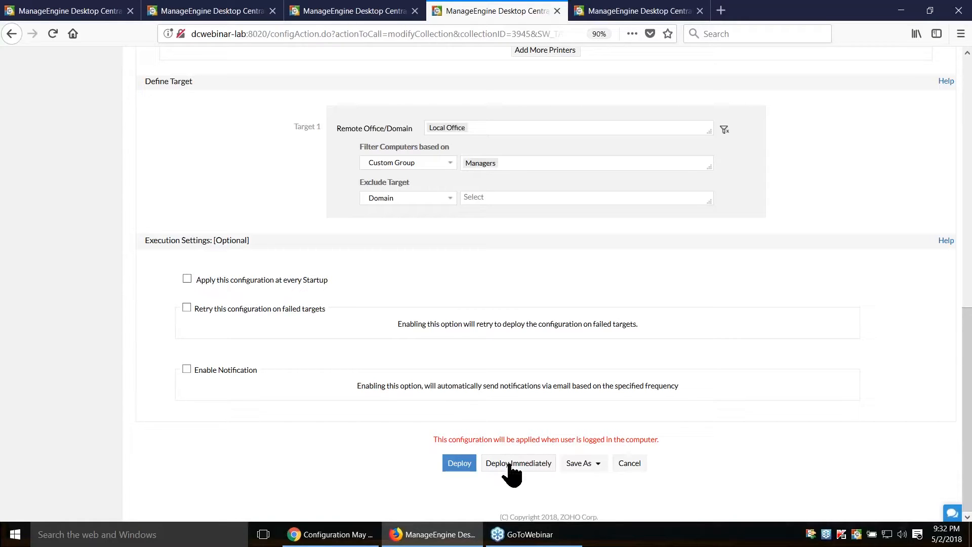
Review the IP printer configuration's printer details, shared driver credentials, target and execution settings
scroll(524, 468, up, 5)
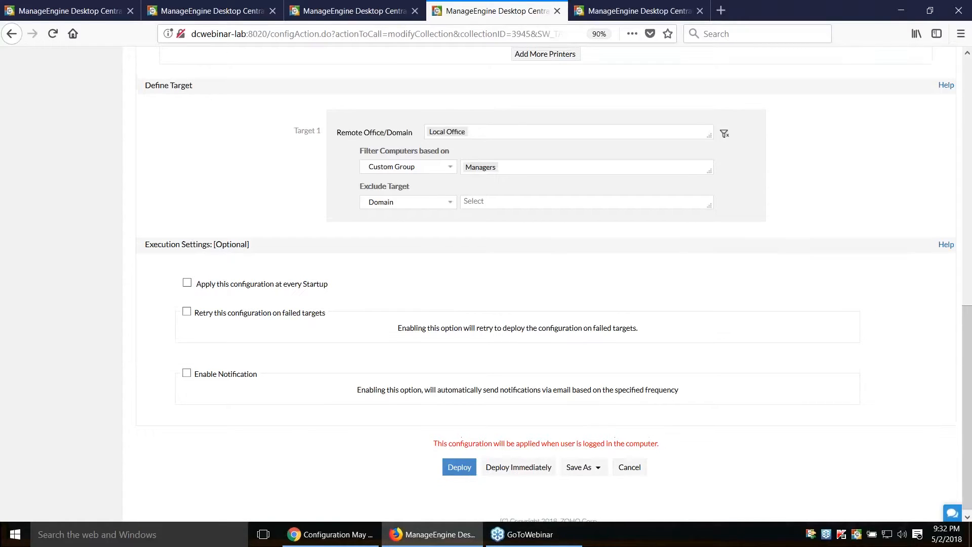
scroll(499, 454, up, 4)
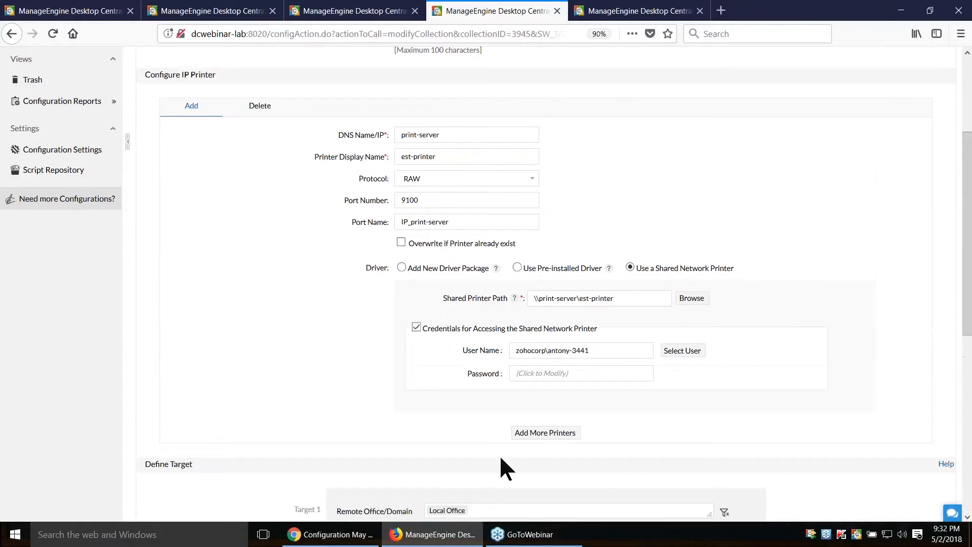
scroll(499, 453, down, 9)
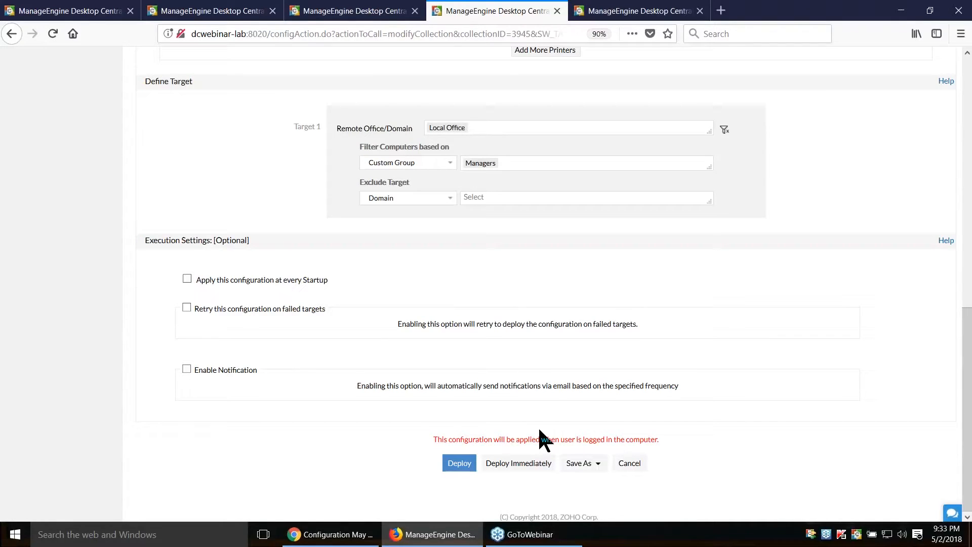
scroll(544, 440, up, 4)
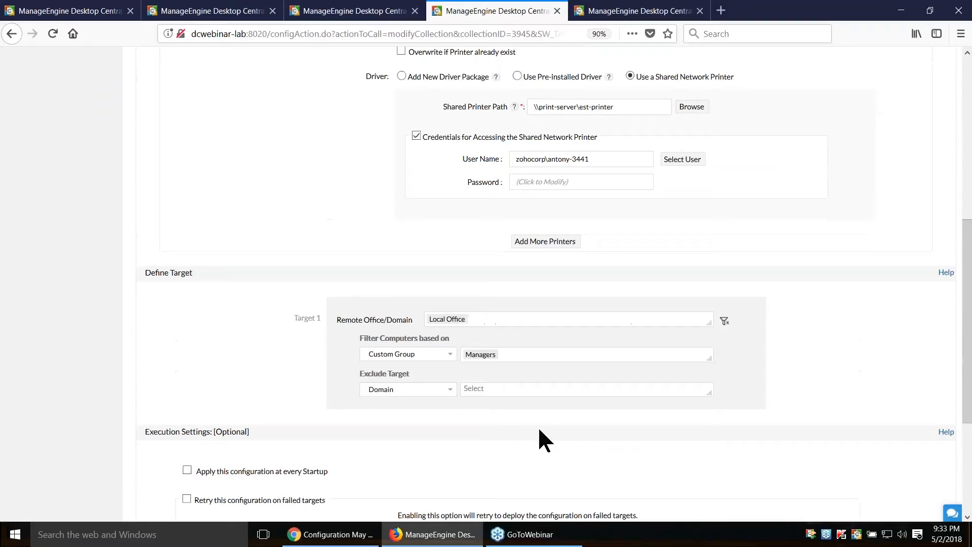
scroll(533, 428, up, 4)
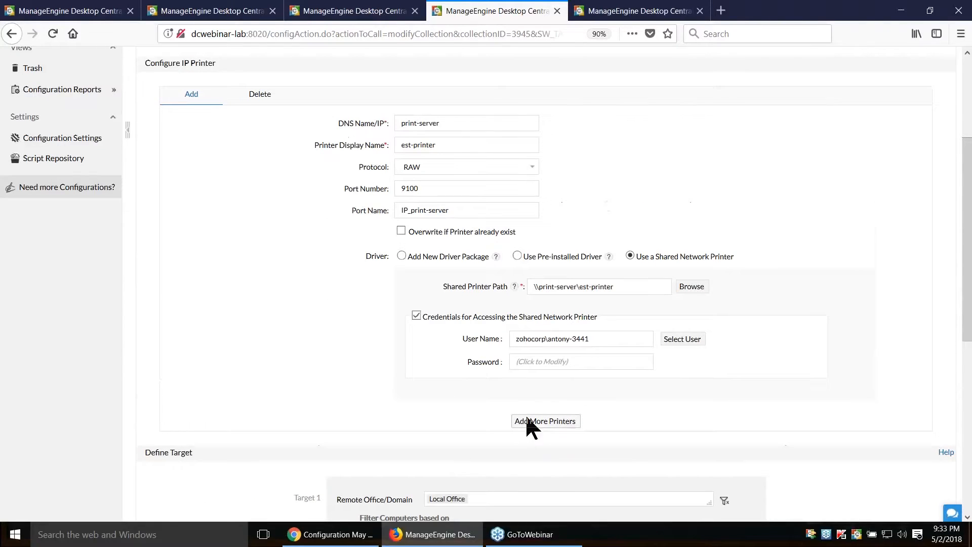
scroll(379, 394, up, 3)
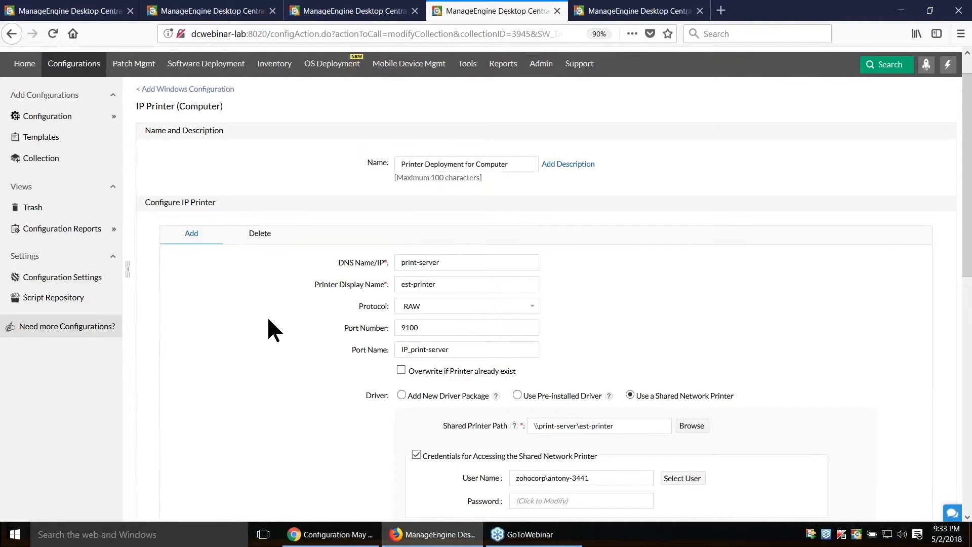
Switch to the presentation, advance to the slide on baseline configurations as Collections, and return to the browser
key(alt+Tab)
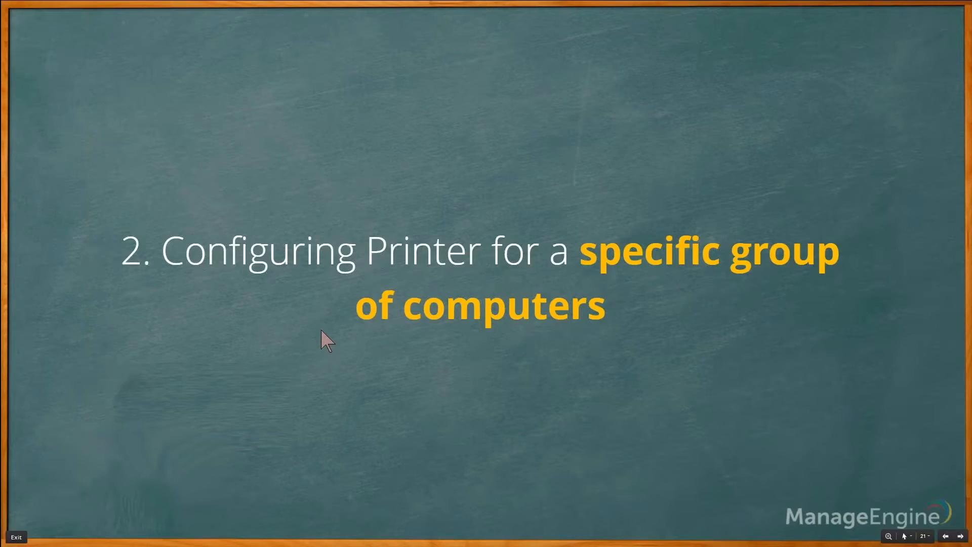
key(Right)
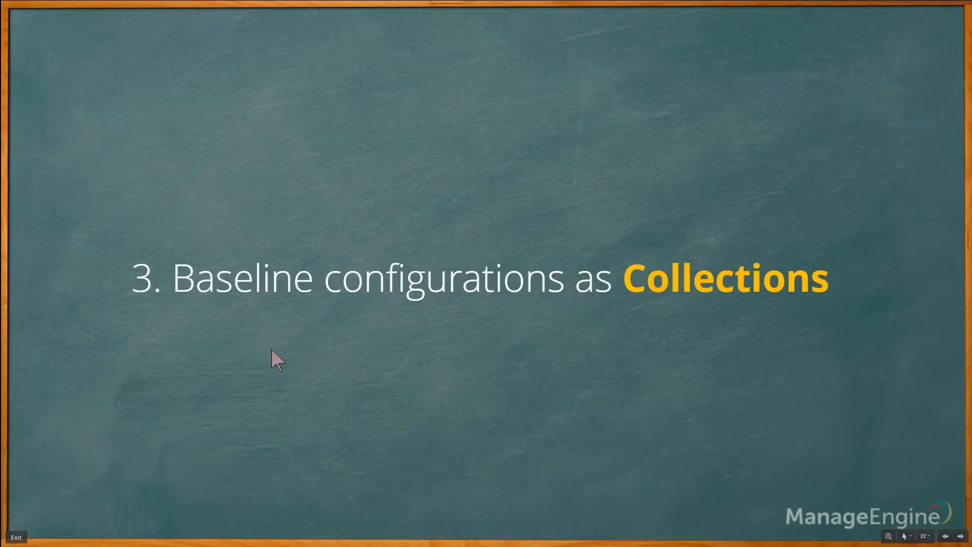
key(alt+Tab)
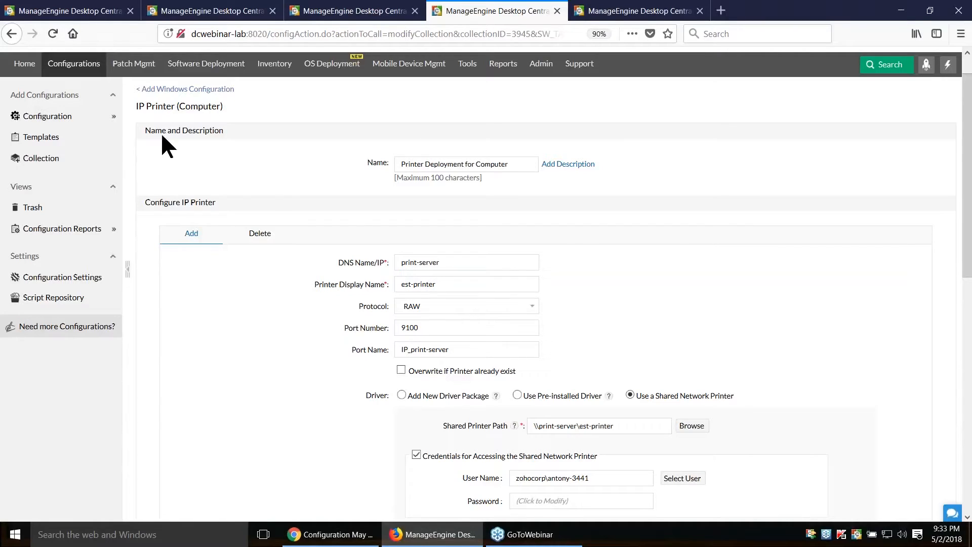
Go from the unsaved Manager group to the configurations and start adding a new Computer Collection
click(85, 71)
click(66, 11)
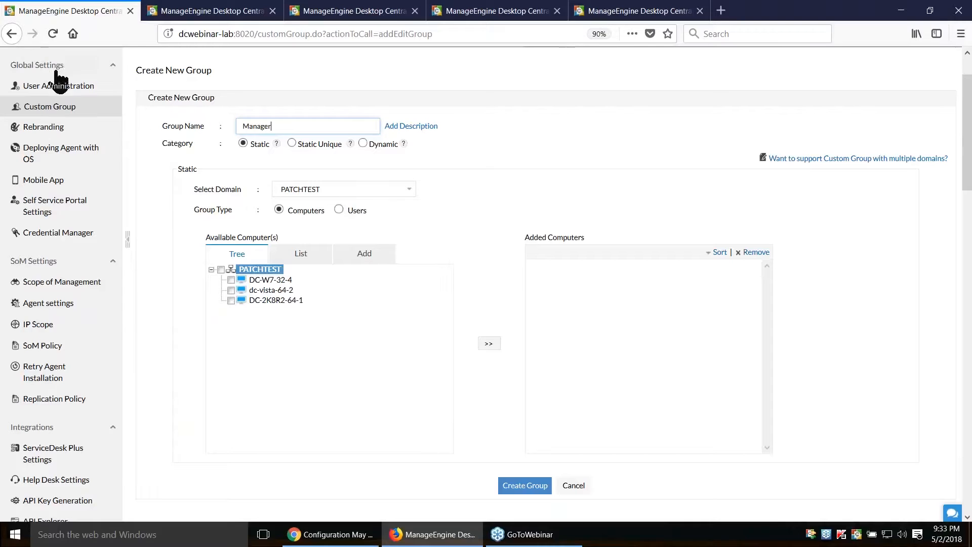
scroll(112, 137, up, 2)
click(73, 97)
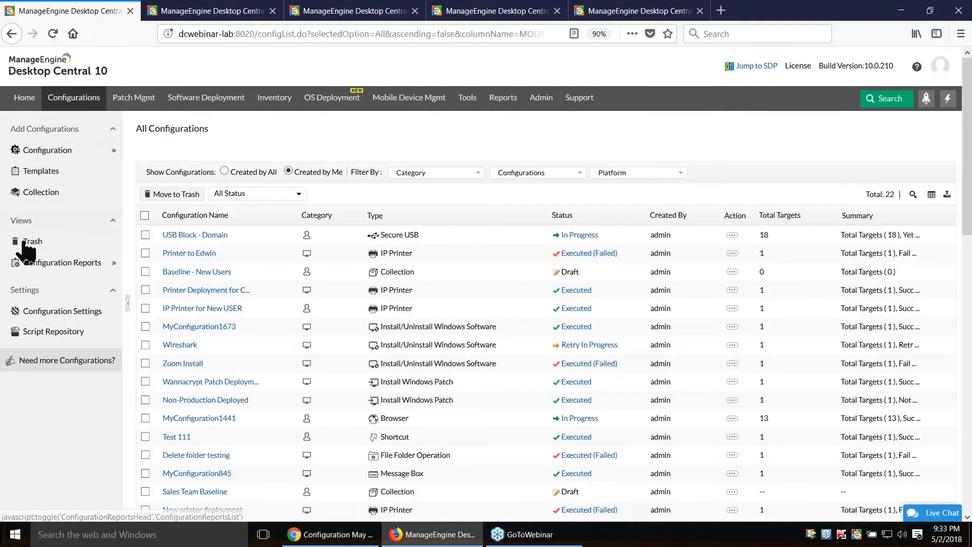
click(40, 192)
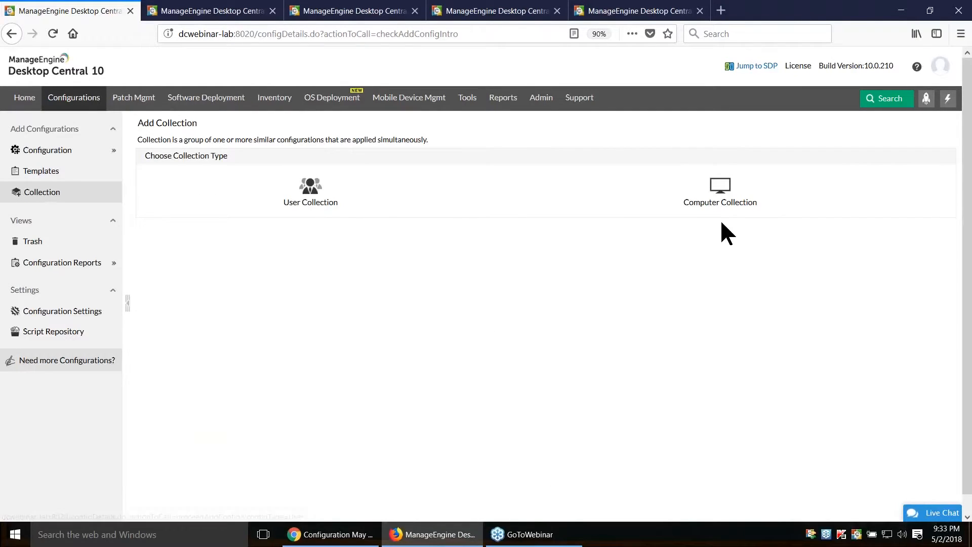
click(729, 196)
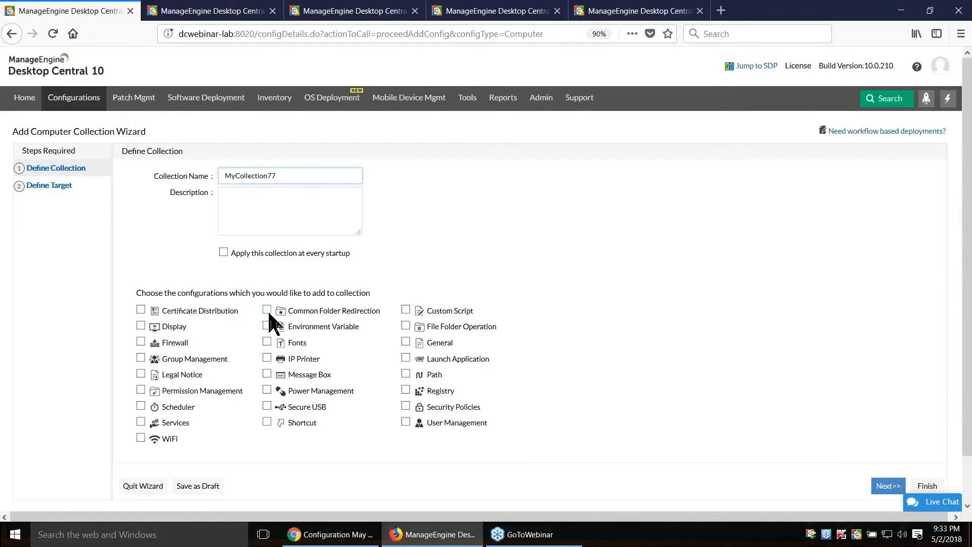
Include the Display, Secure USB, IP Printer and Custom Script configurations in the new computer collection
click(141, 325)
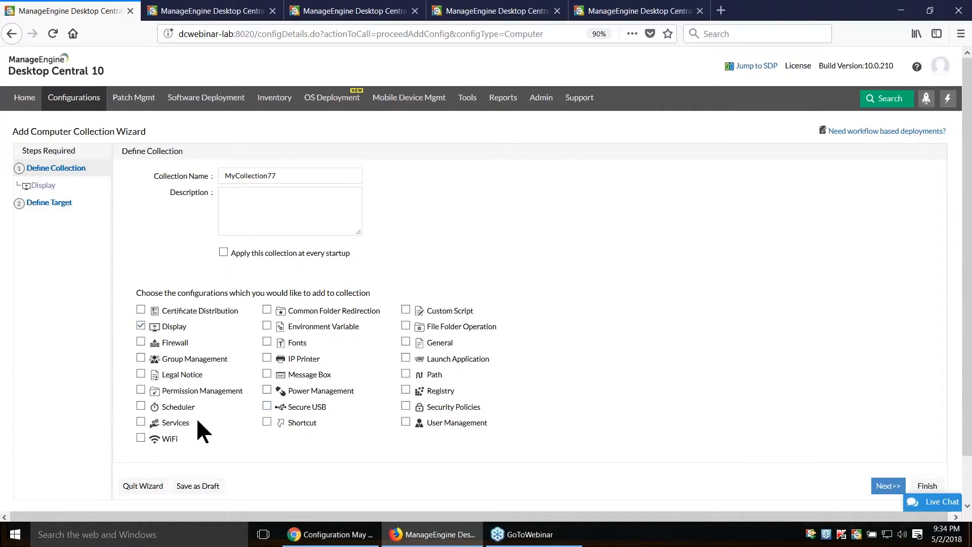
click(267, 406)
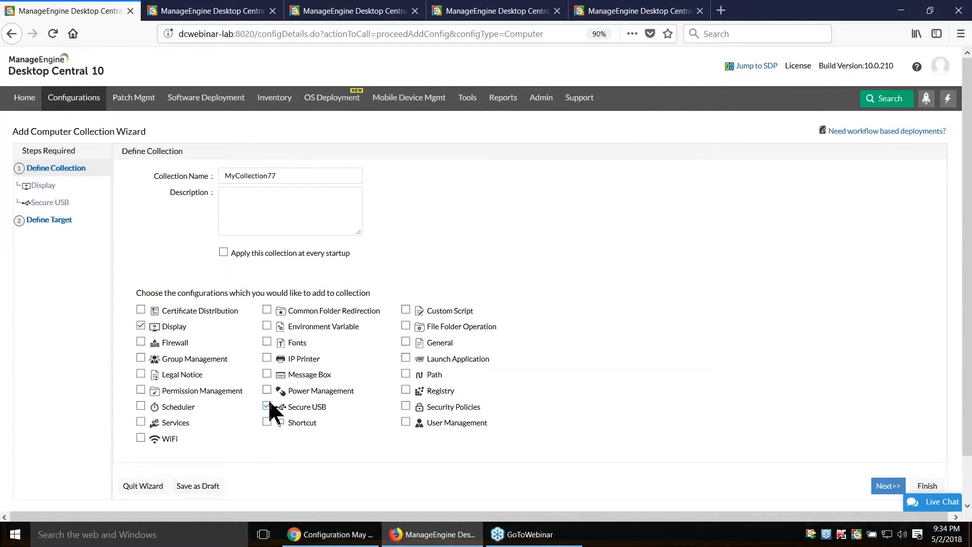
click(267, 357)
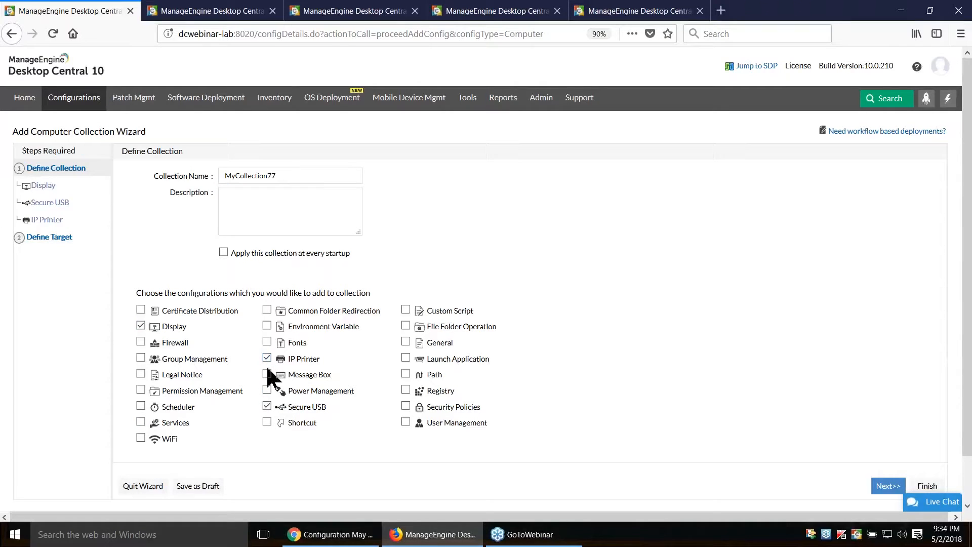
click(406, 309)
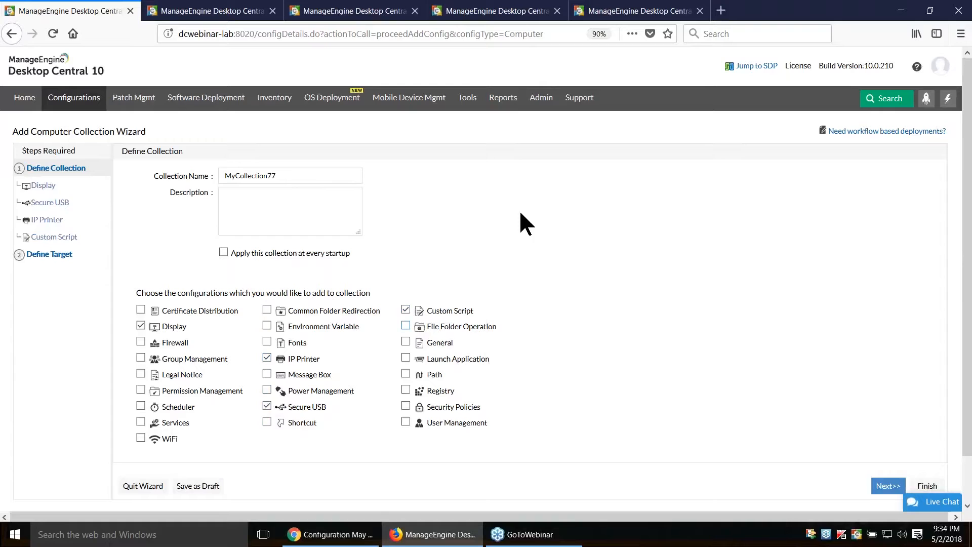
scroll(422, 328, down, 1)
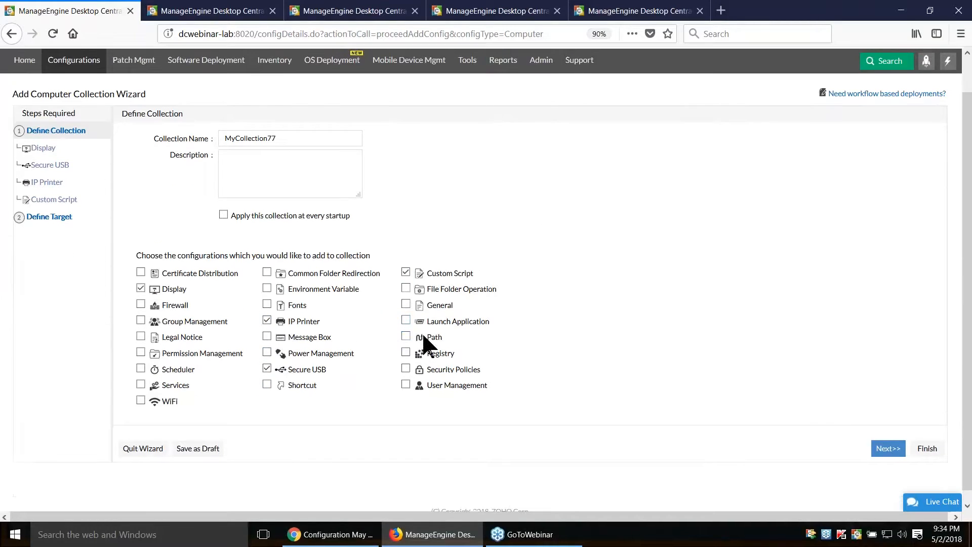
scroll(422, 332, up, 1)
Switch to the Baseline - New Users user collection and try to open its Display and Browser configurations
click(615, 14)
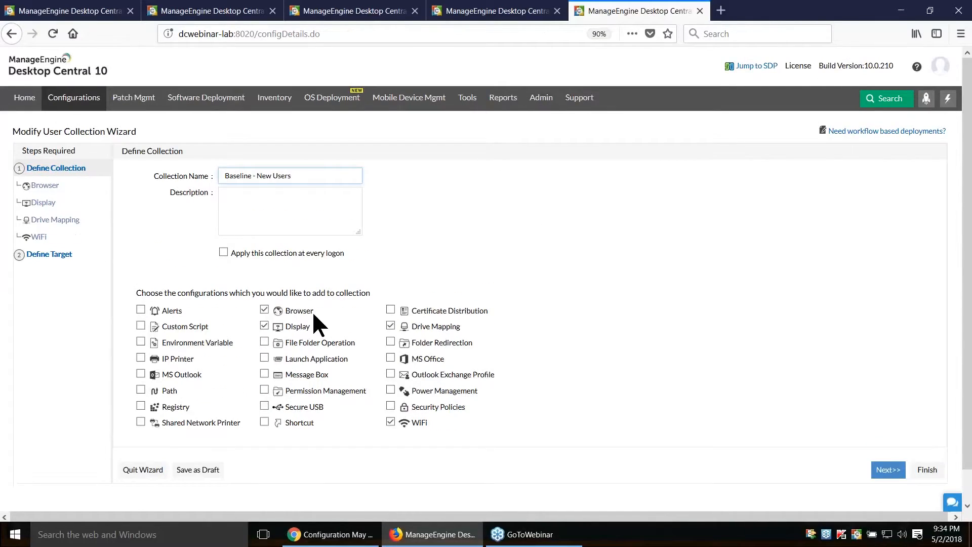
drag(304, 177, 165, 173)
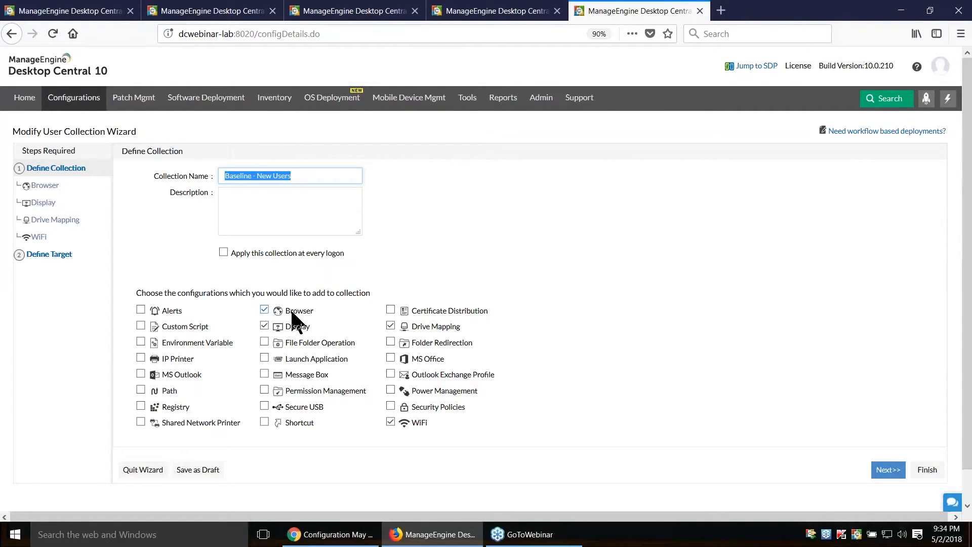
click(38, 204)
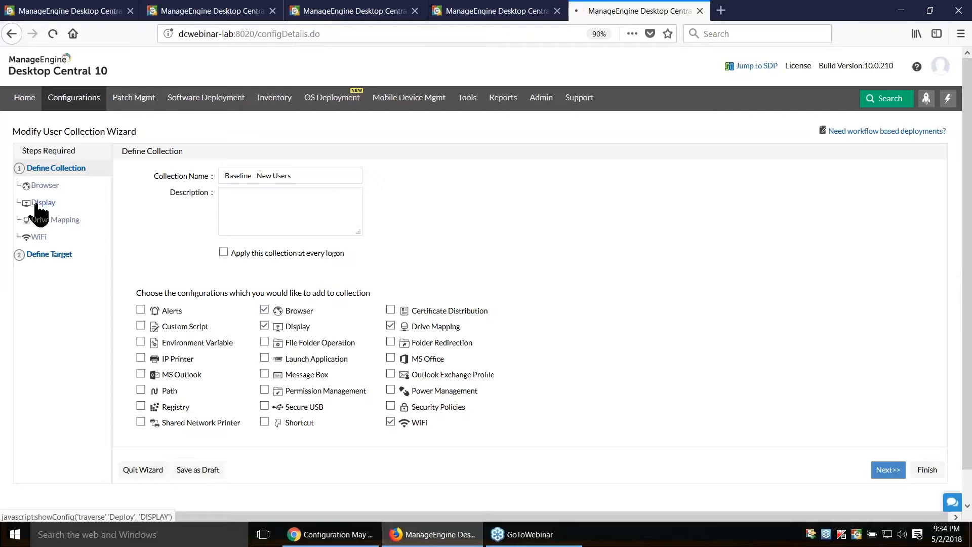
click(46, 190)
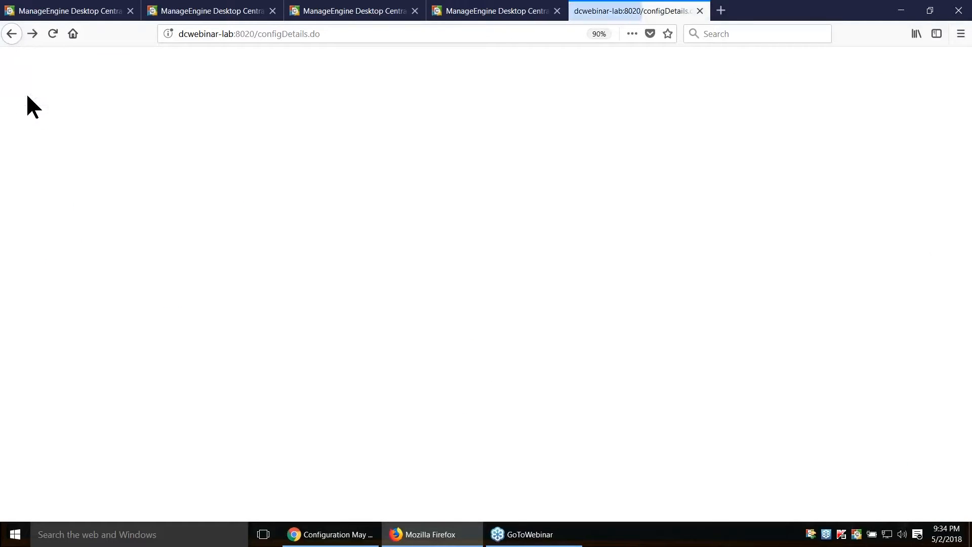
click(10, 34)
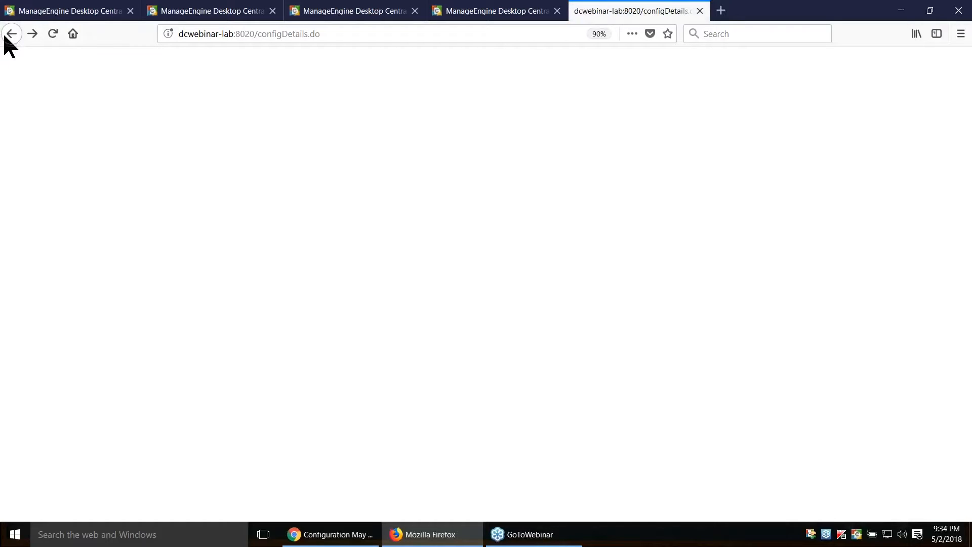
click(5, 37)
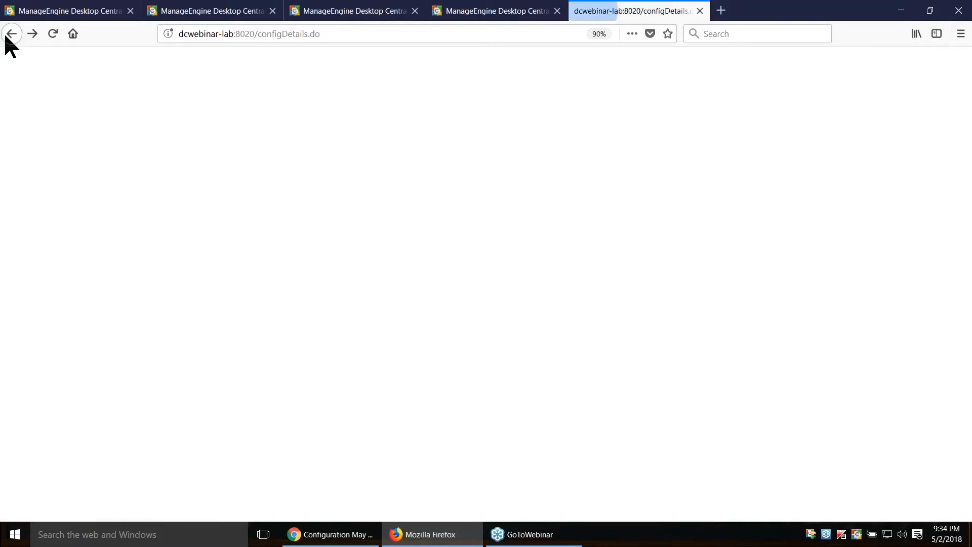
click(377, 34)
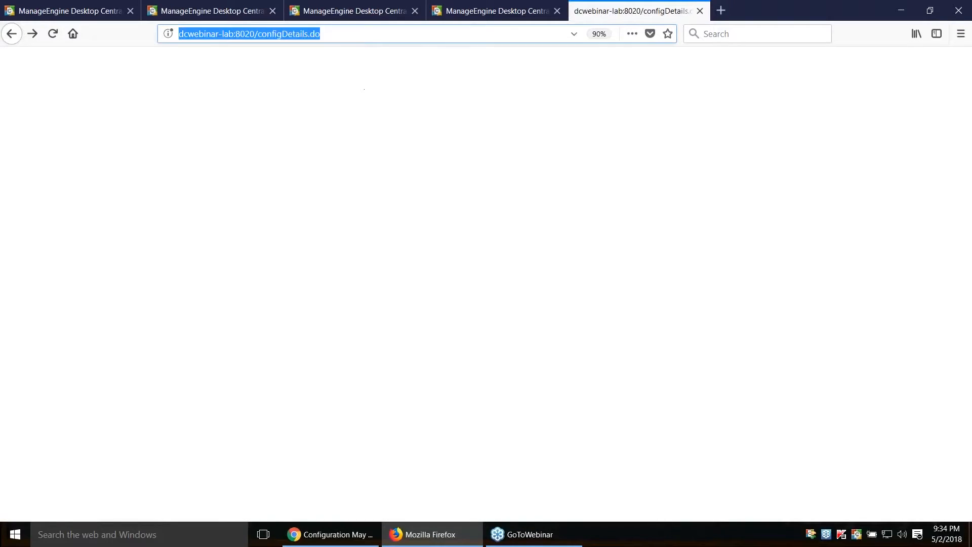
Open the Baseline - New Users collection for modification from the list of all configurations
click(503, 13)
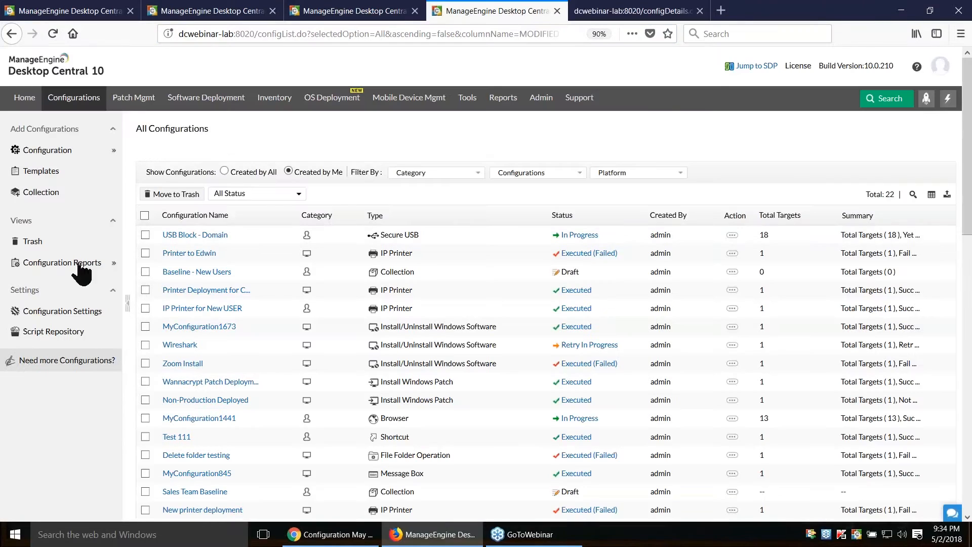
click(85, 104)
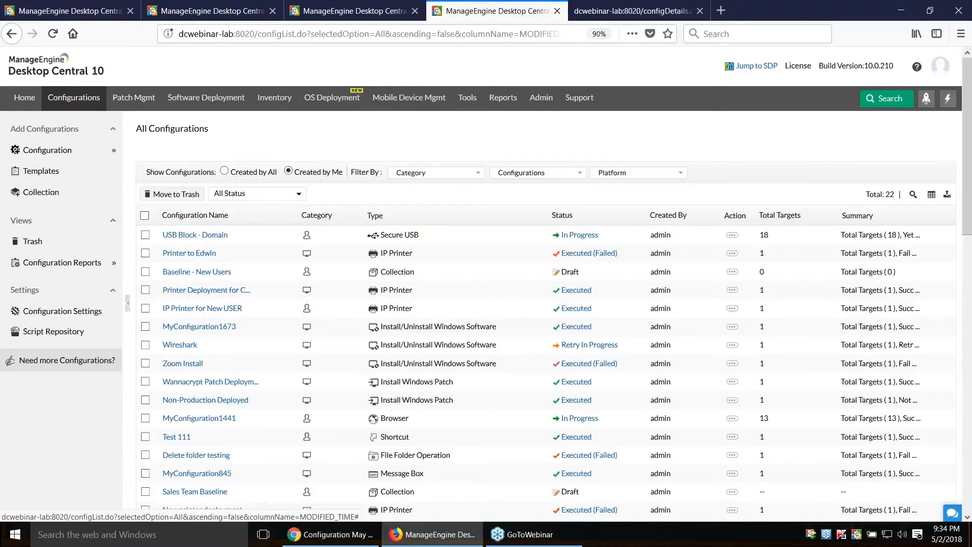
click(732, 273)
click(675, 278)
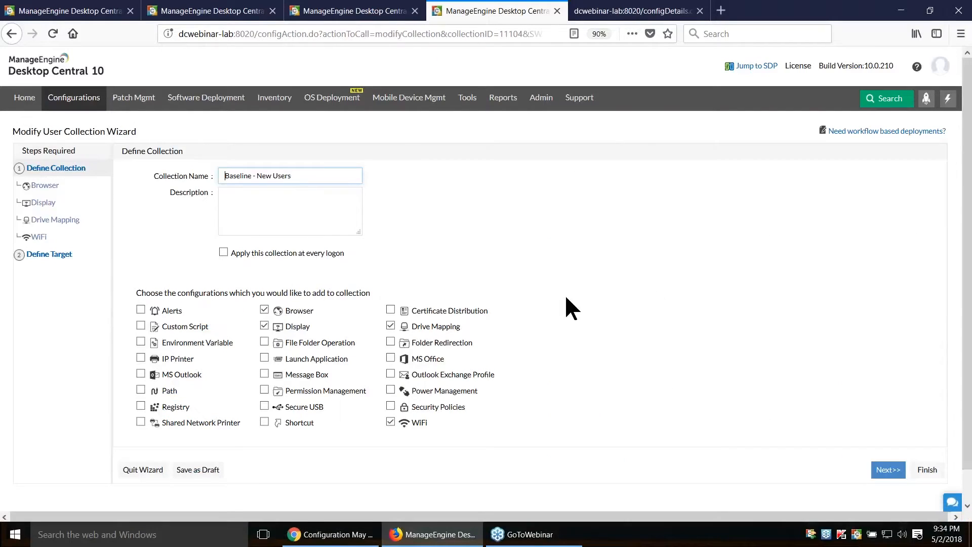
Try to open the Browser configuration of the Baseline - New Users collection, return to its definition and advance through the wizard
click(47, 195)
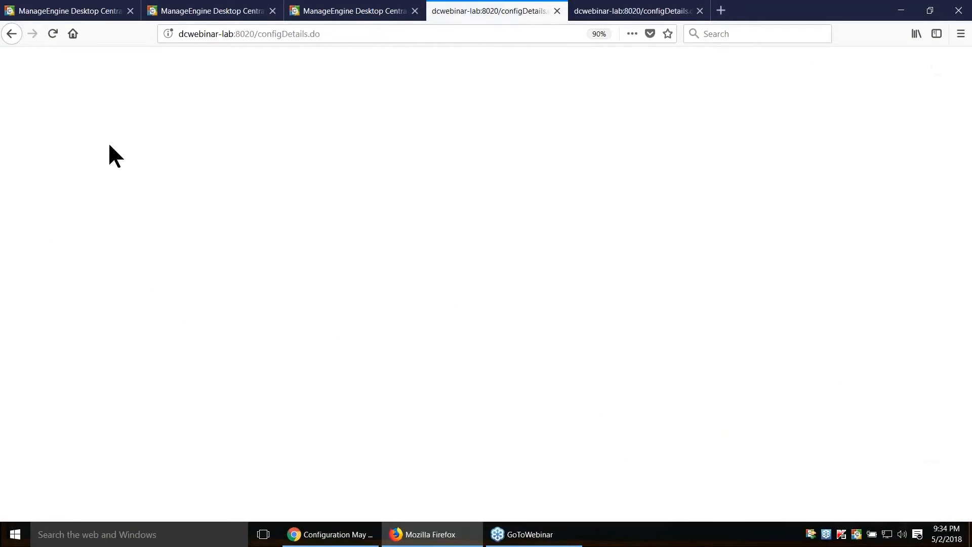
click(11, 33)
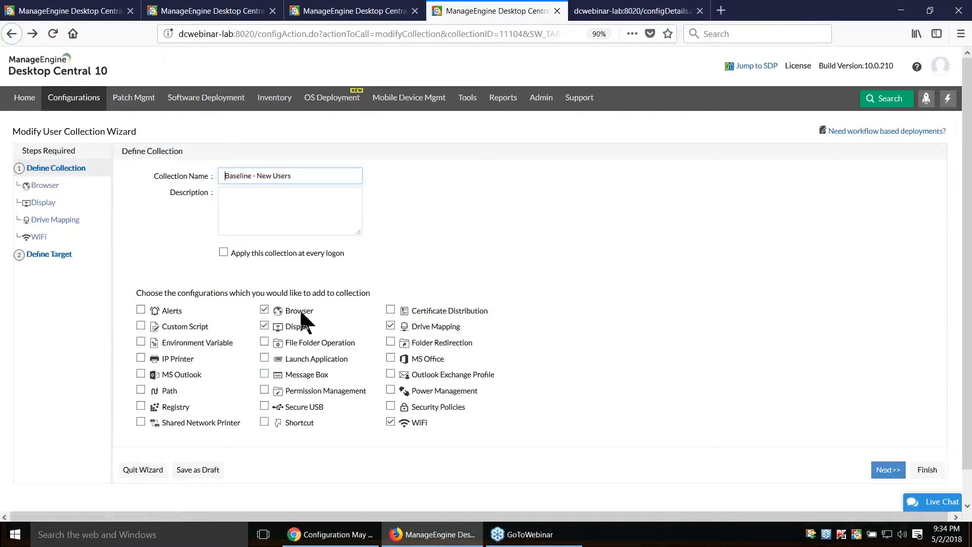
click(888, 470)
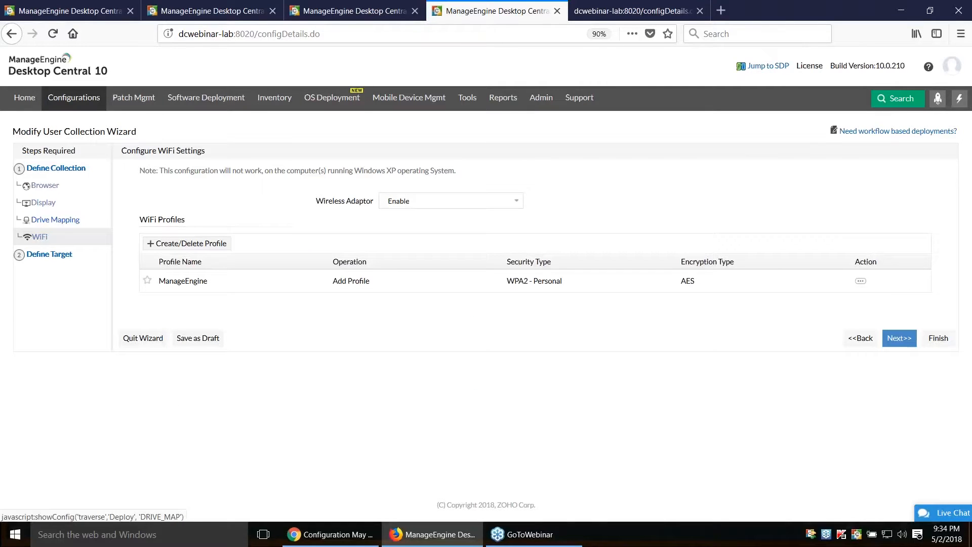
Open the collection's Drive Mapping configuration and review its mapped network resource and the preferences for existing drives
click(53, 220)
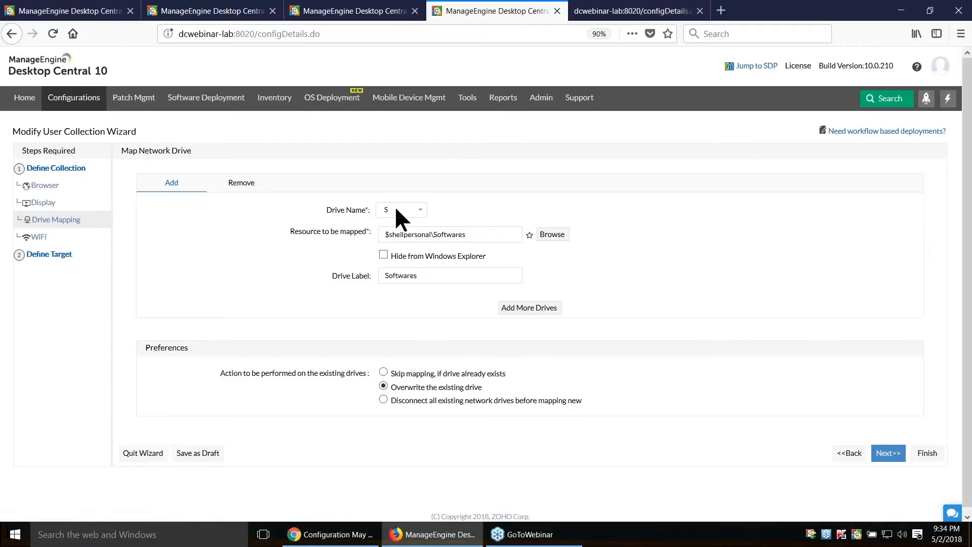
click(472, 236)
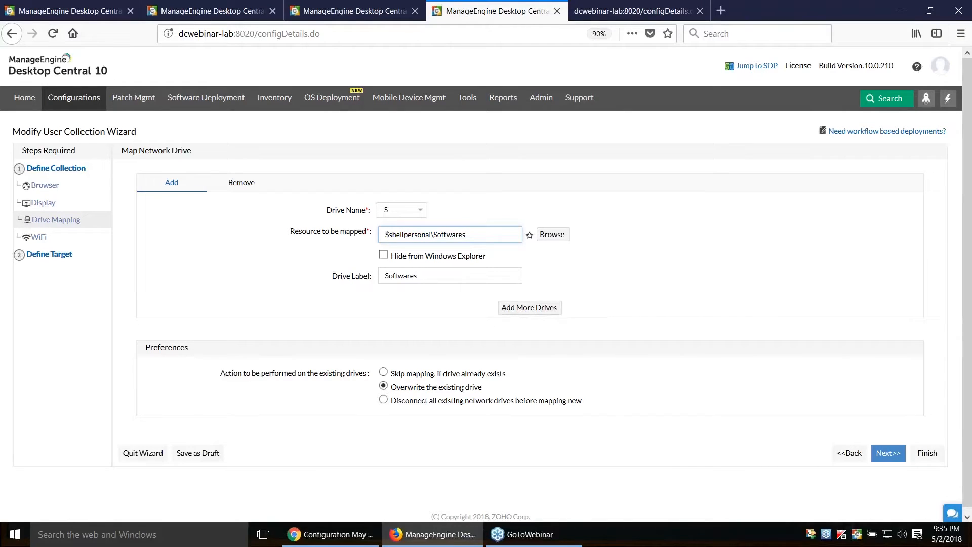
scroll(301, 278, down, 1)
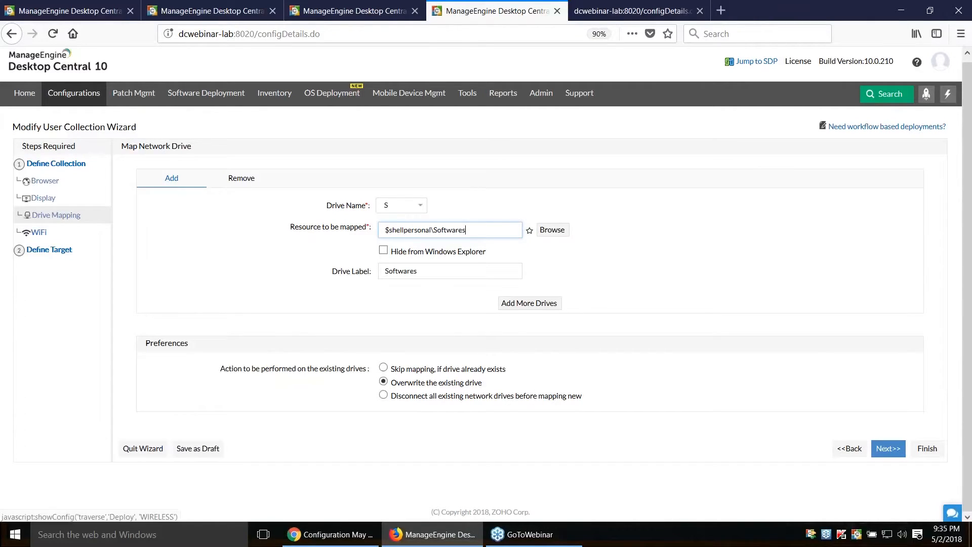
Review the user collection's WiFi settings and the wallpaper file in its Display settings
click(37, 233)
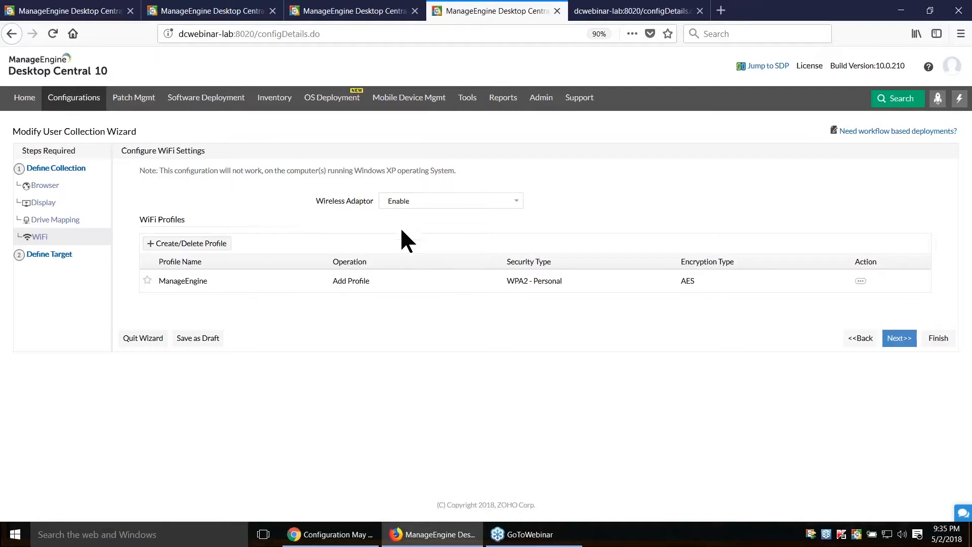
click(43, 203)
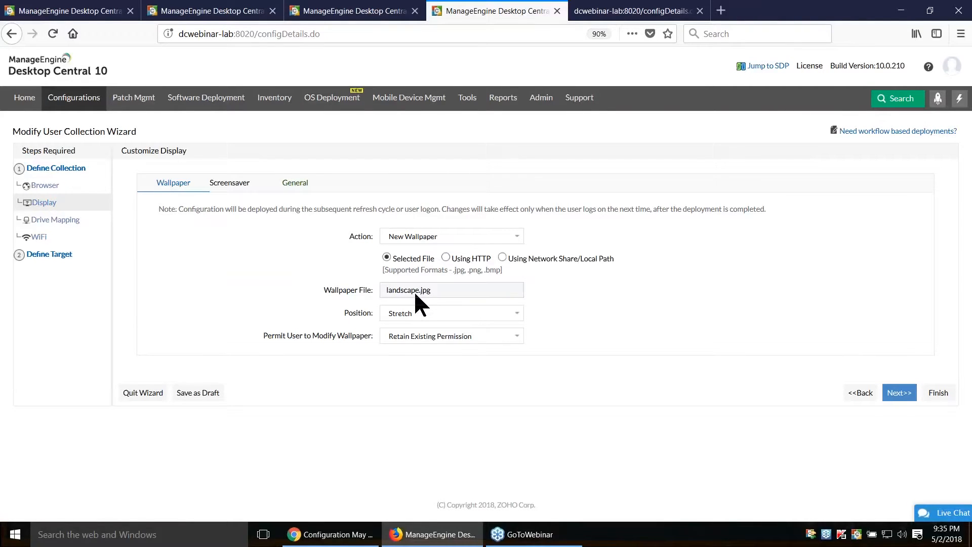
drag(373, 291, 311, 290)
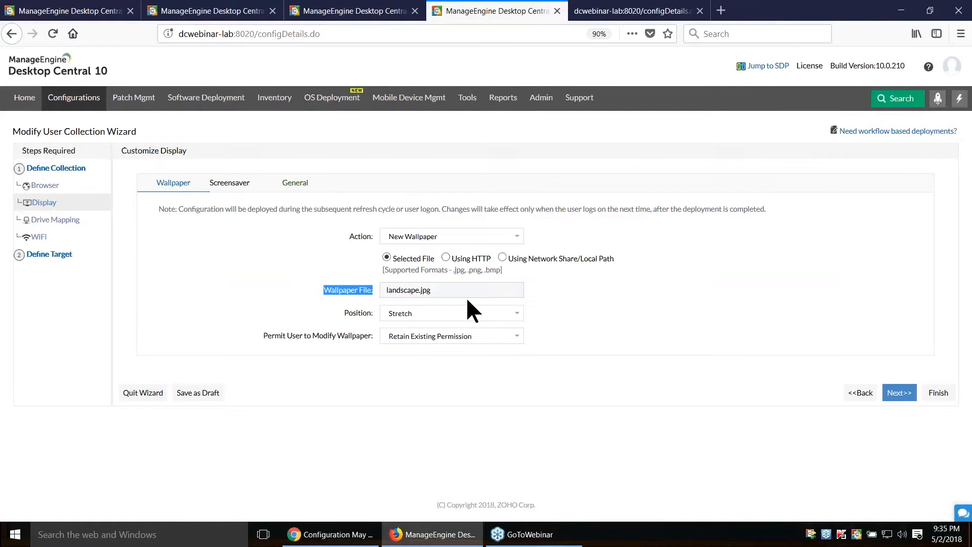
Review the collection's Browser settings, covering the basic, proxy, restriction, advanced and favorites sections
click(55, 186)
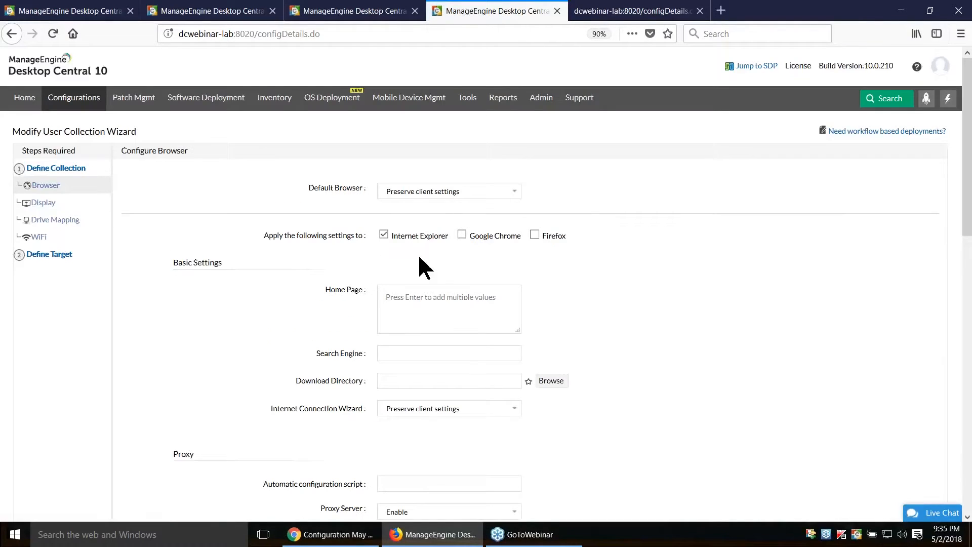
scroll(420, 263, down, 5)
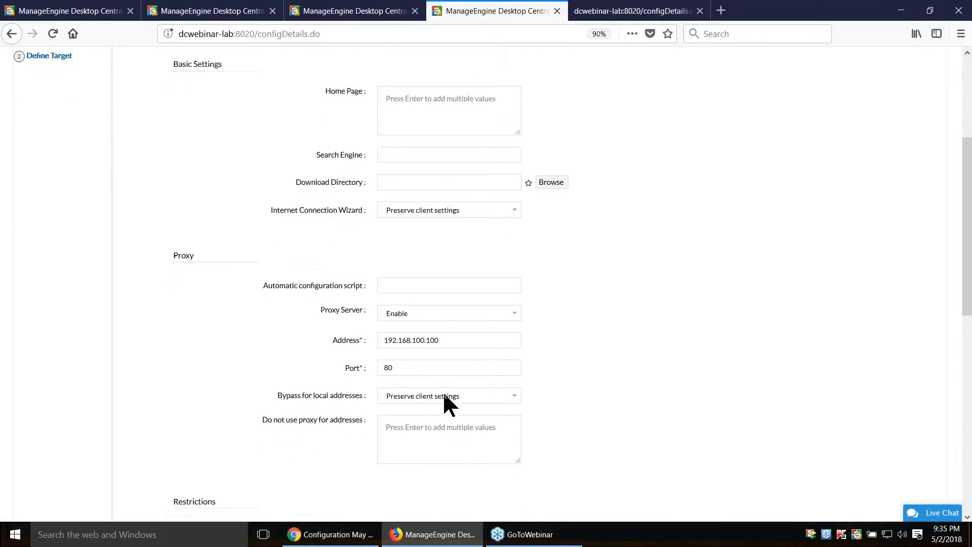
scroll(444, 397, down, 2)
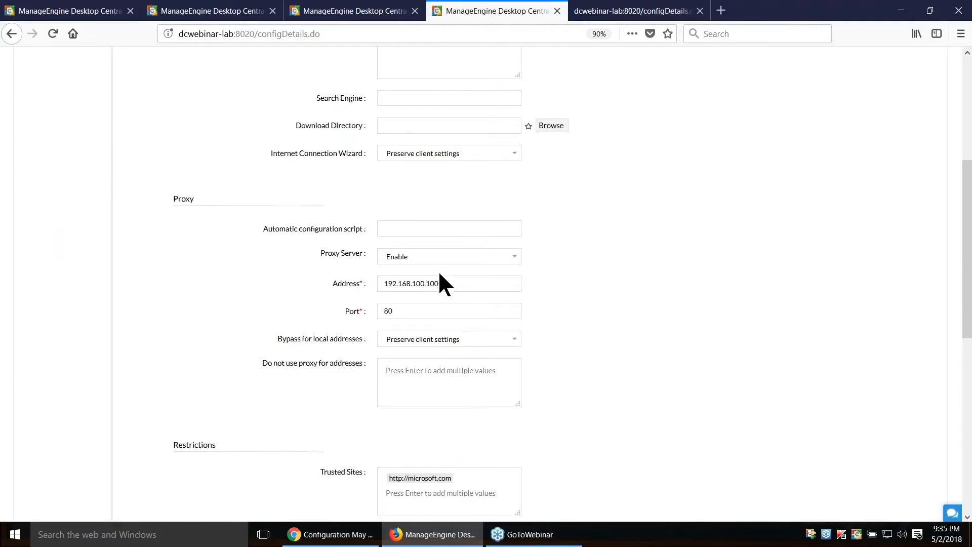
scroll(440, 283, down, 4)
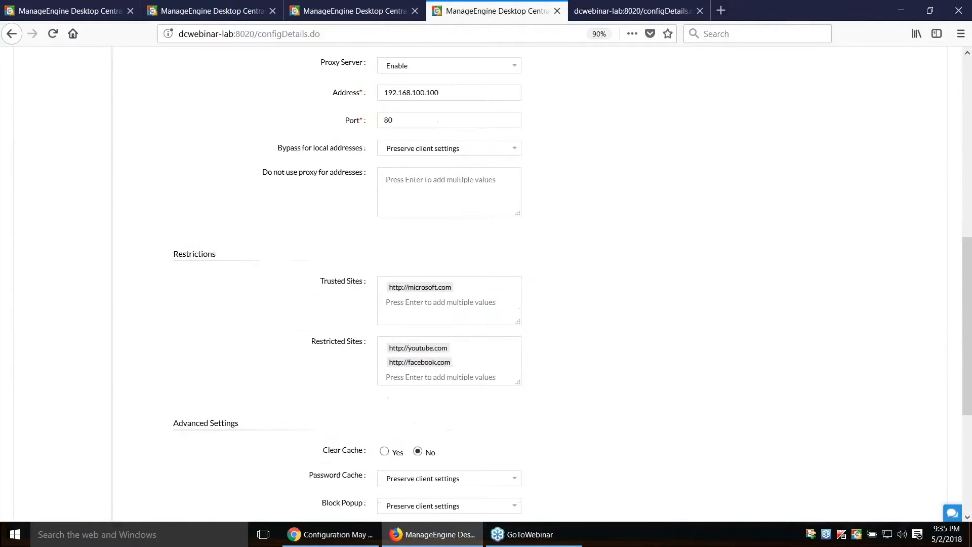
scroll(442, 326, down, 5)
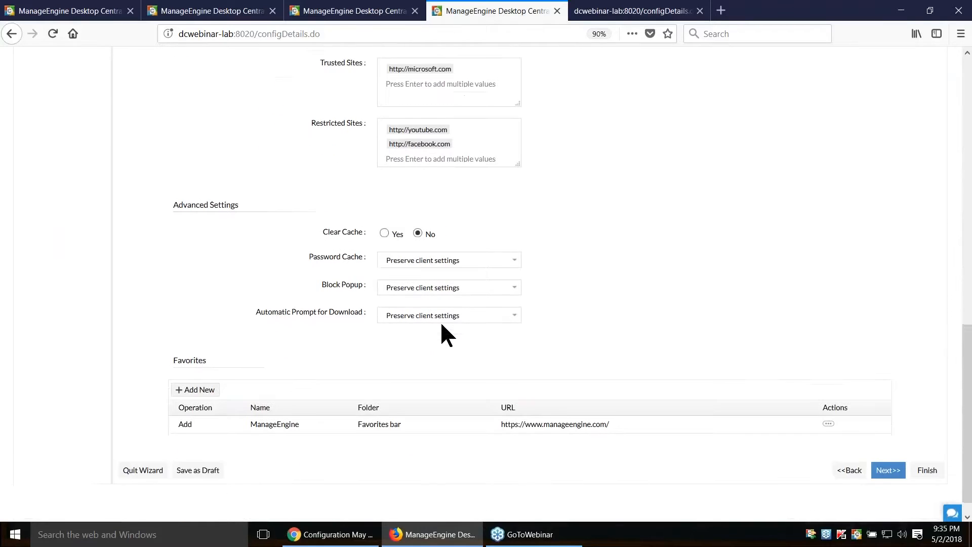
scroll(442, 334, down, 1)
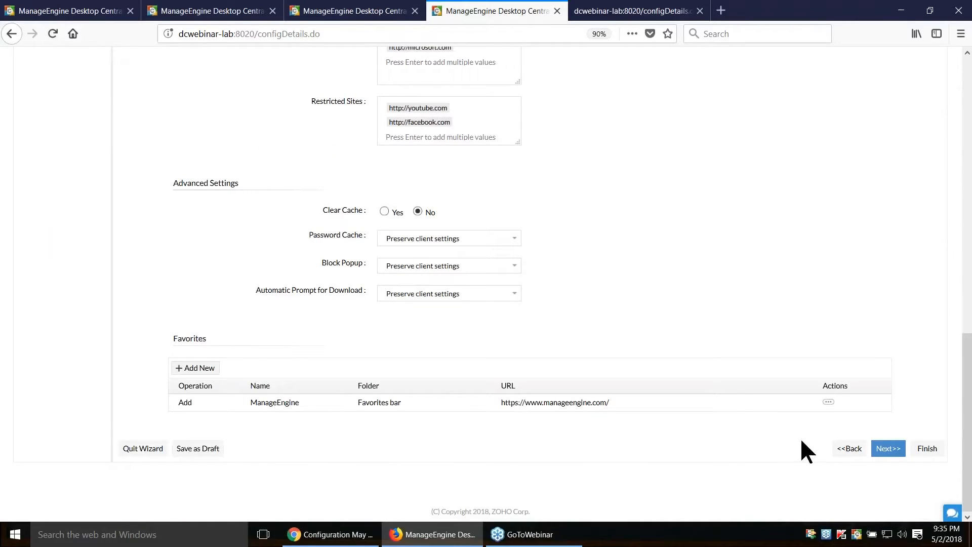
scroll(93, 329, up, 8)
scroll(64, 203, up, 6)
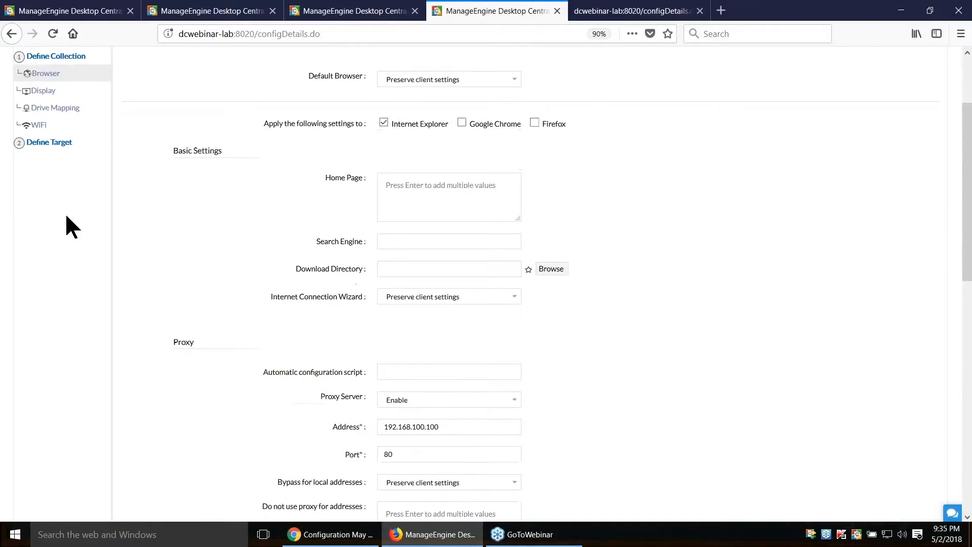
View the target definition of the user collection
click(37, 255)
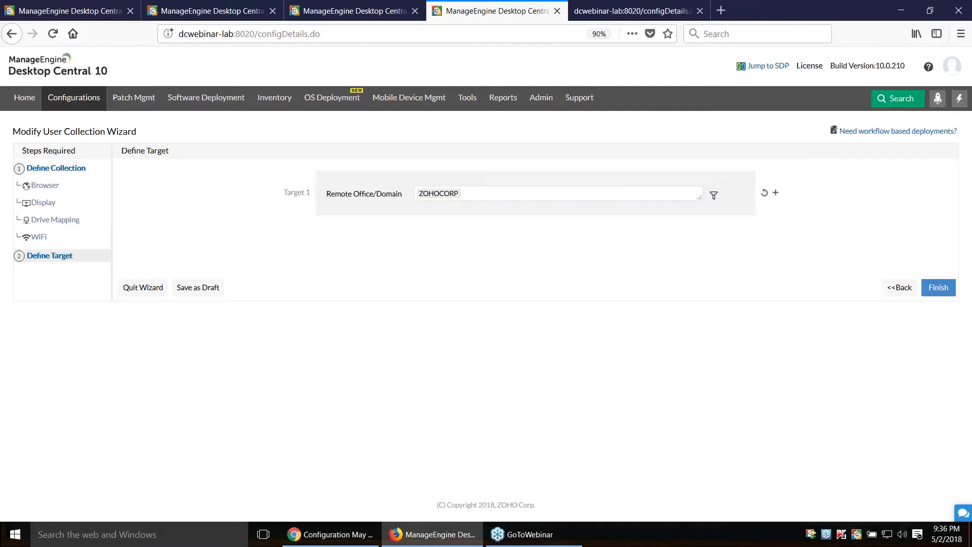
key(alt+Tab)
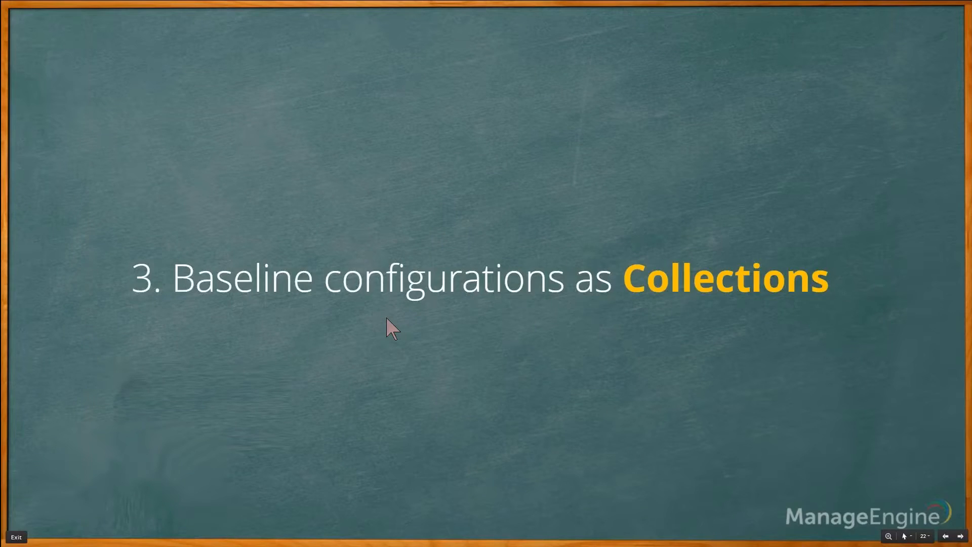
key(alt+Tab)
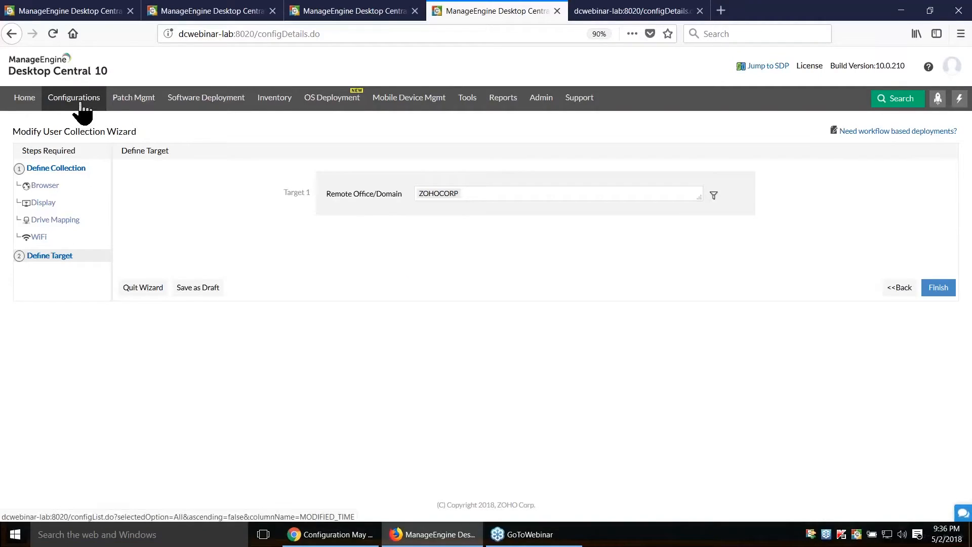
In the list of all configurations, view the status filter choices and the actions offered for the "Printer Deployment for C..." configuration
click(79, 103)
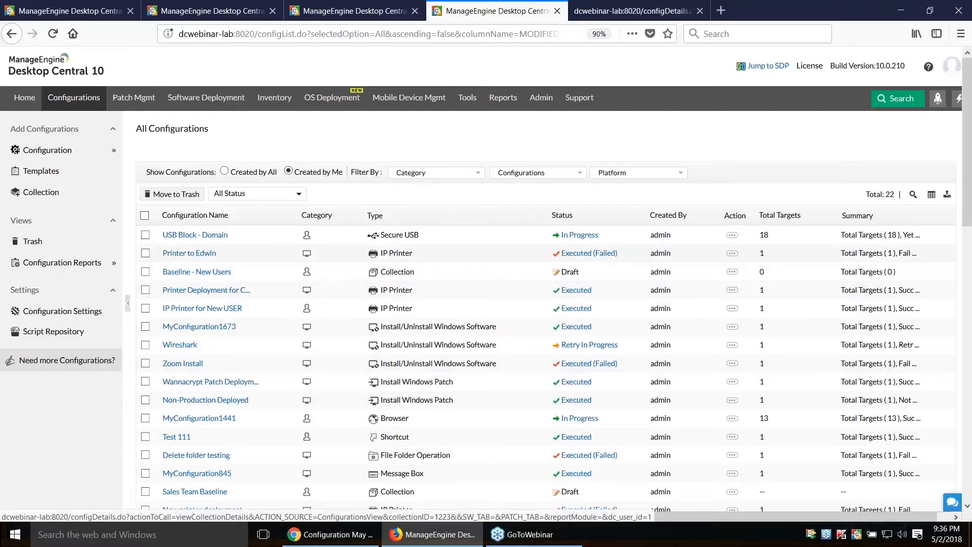
scroll(200, 304, down, 2)
click(285, 127)
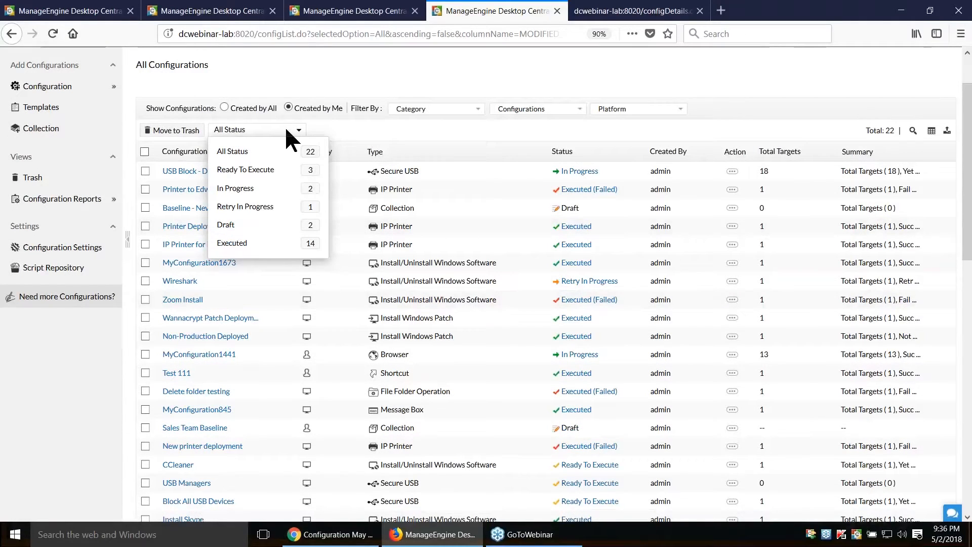
click(376, 162)
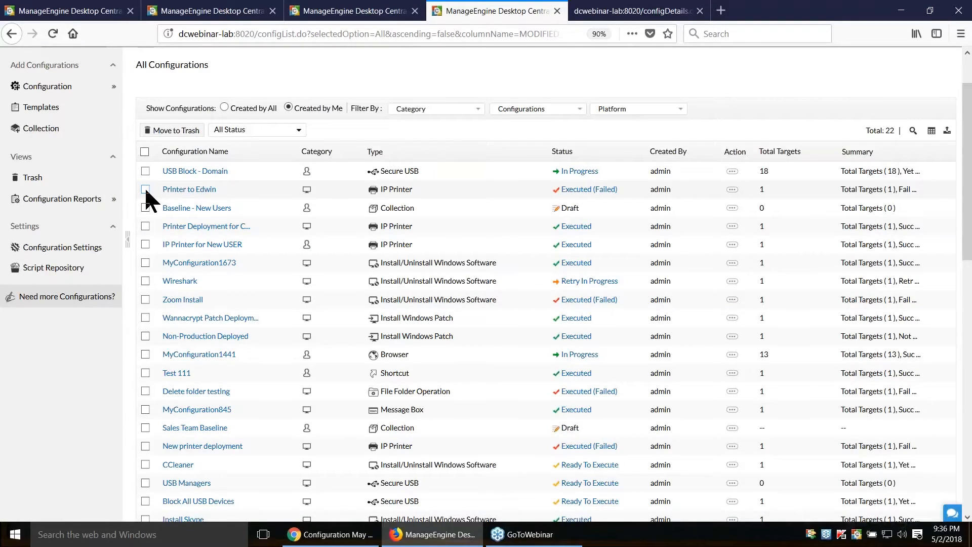
click(733, 228)
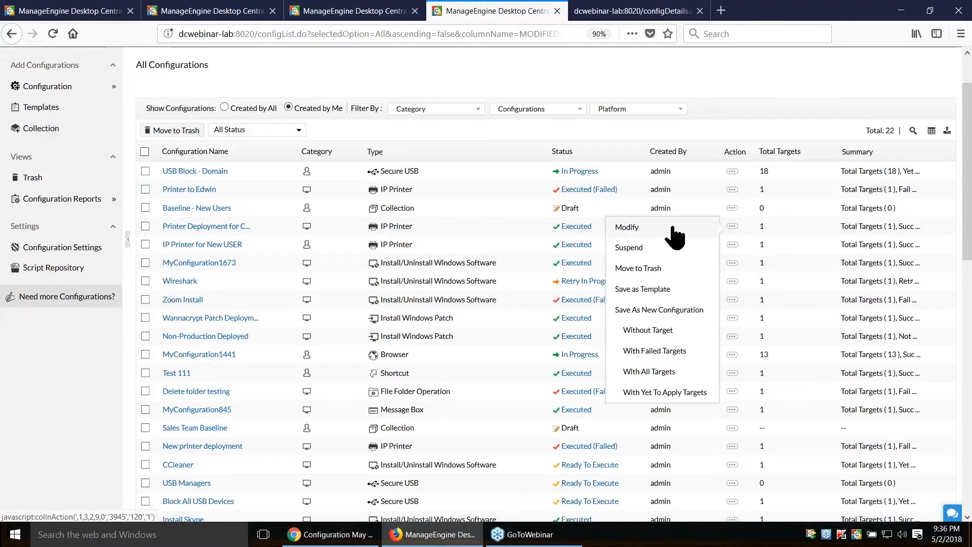
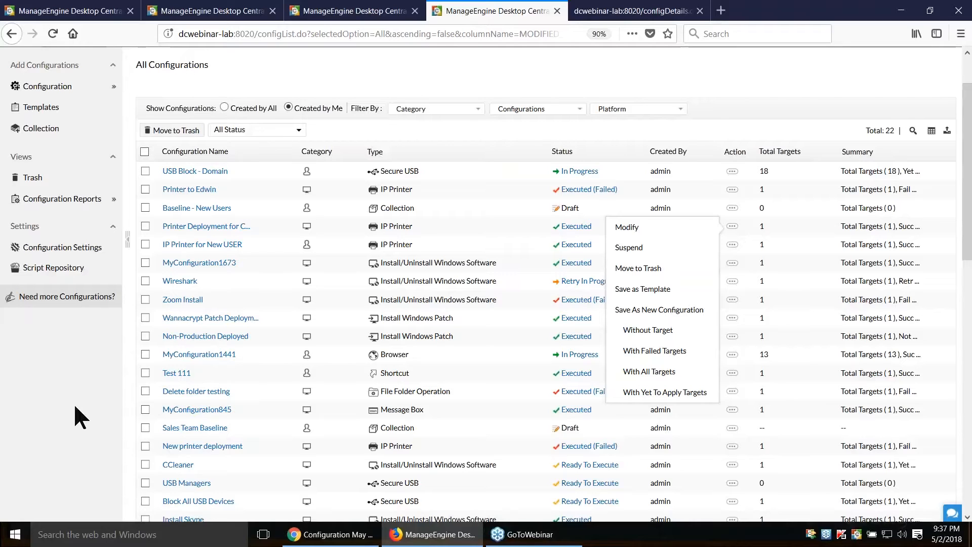
key(alt+Tab)
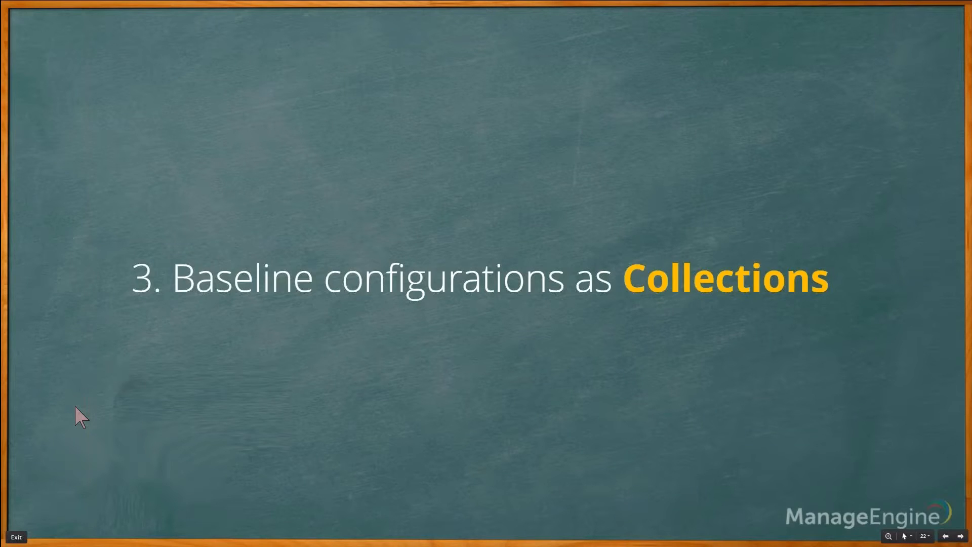
key(Right)
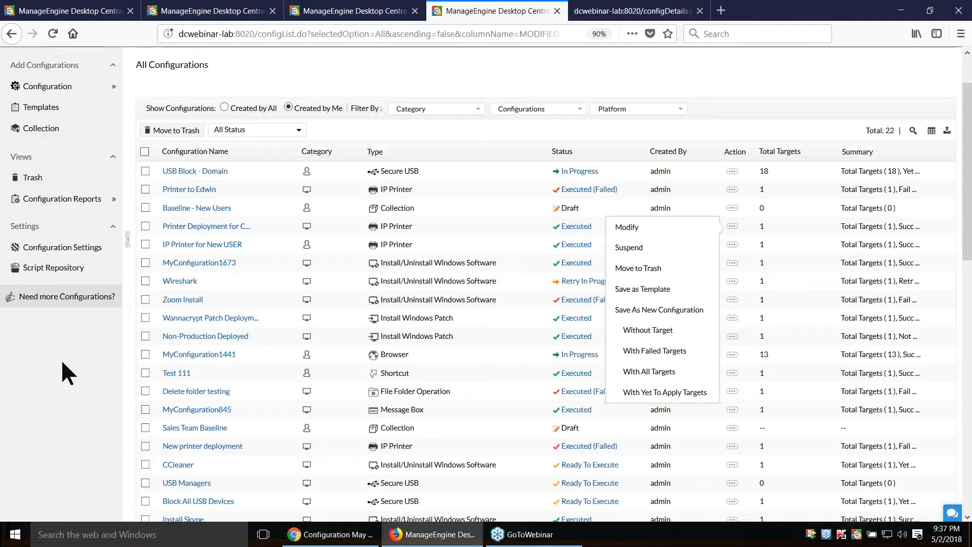
Open the configuration templates and look over the predefined template list
scroll(111, 336, up, 3)
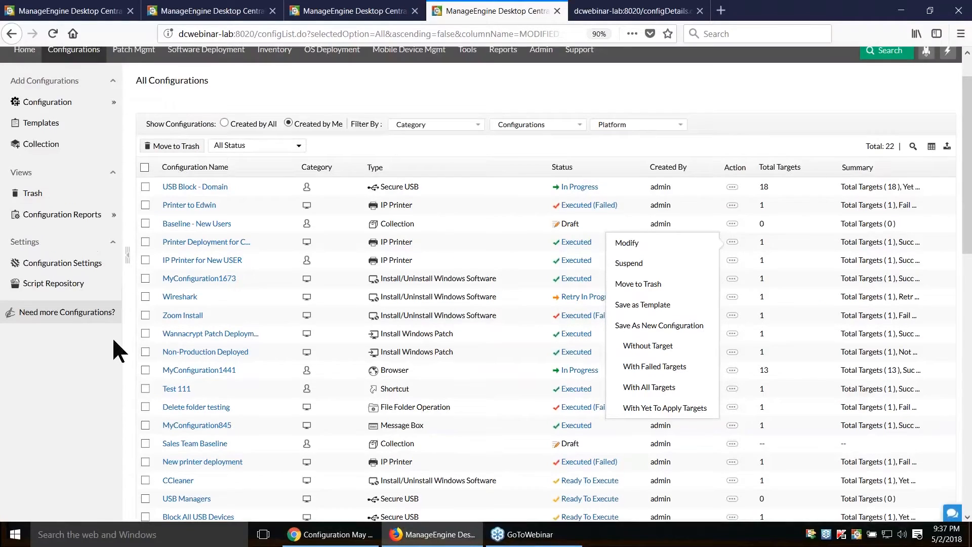
click(73, 99)
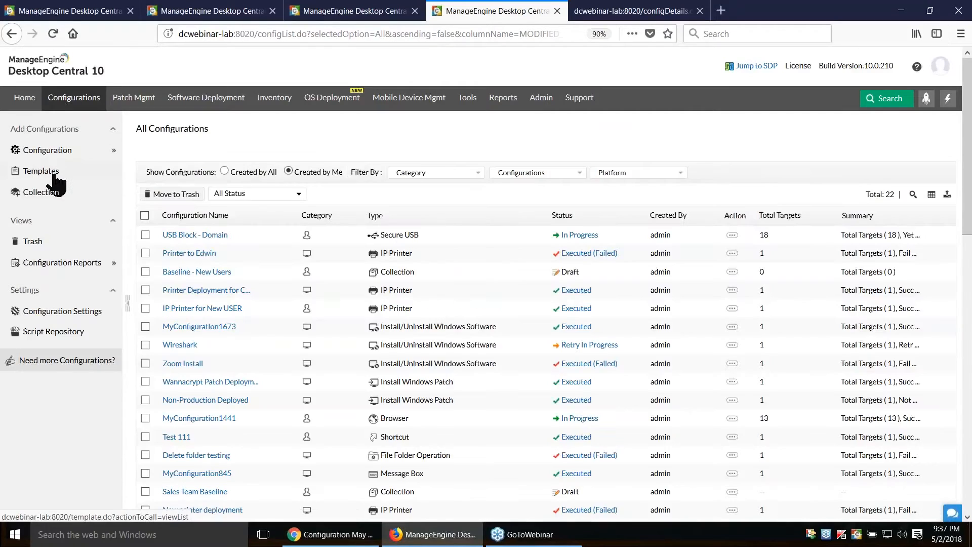
click(54, 175)
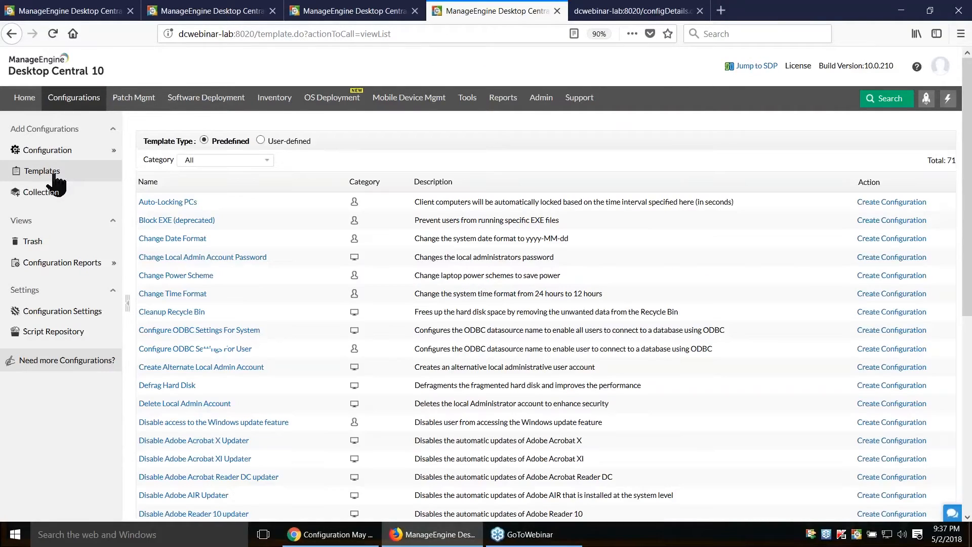
drag(217, 143, 250, 144)
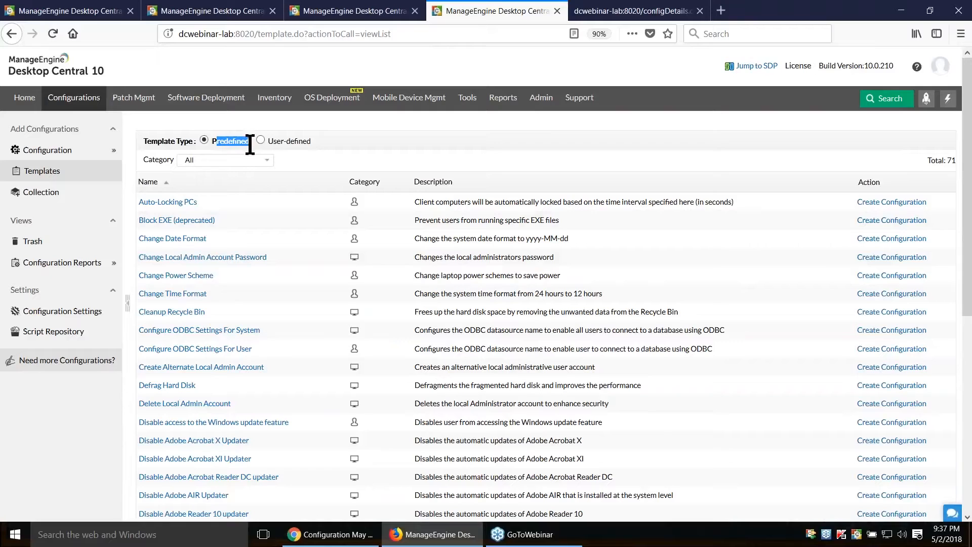
triple_click(310, 141)
click(277, 144)
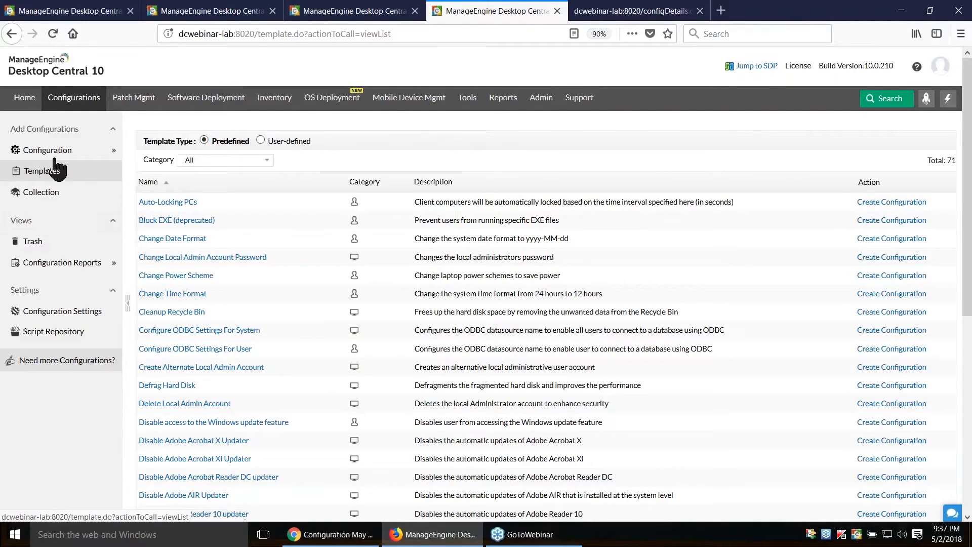
View the actions offered for the "Baseline - New Users" collection in the list of all configurations
click(79, 102)
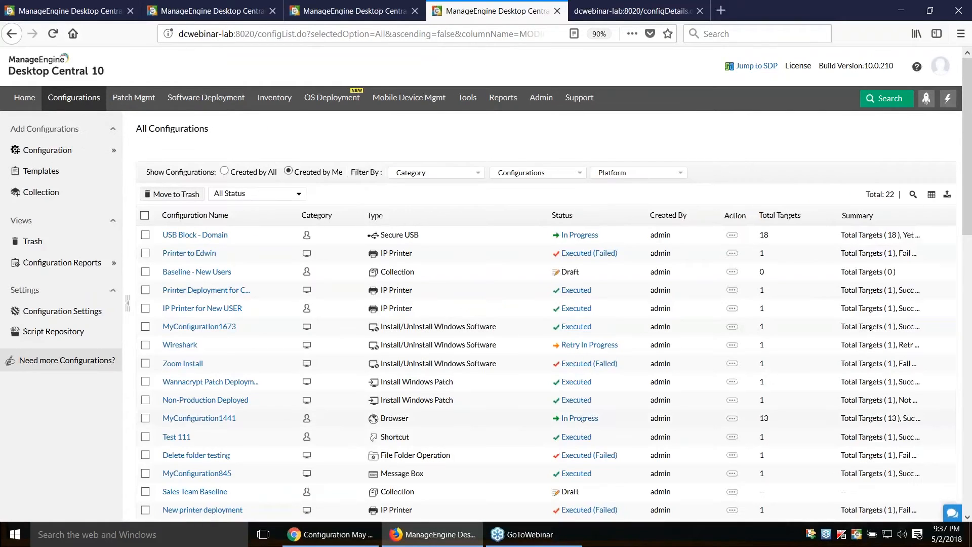
click(733, 271)
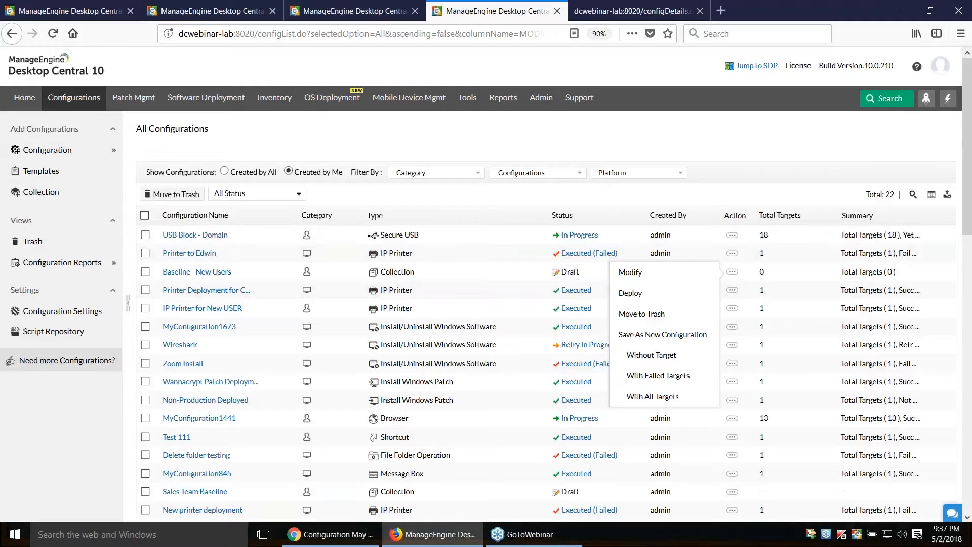
click(73, 100)
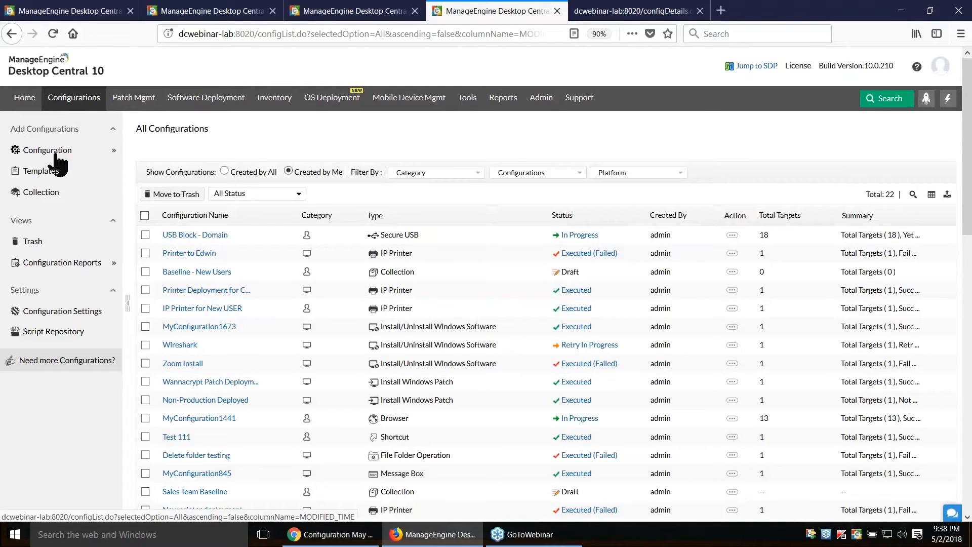
Show the user-defined templates and examine the configuration types of the Secure USB - SDP and Patch Configuration templates
click(54, 175)
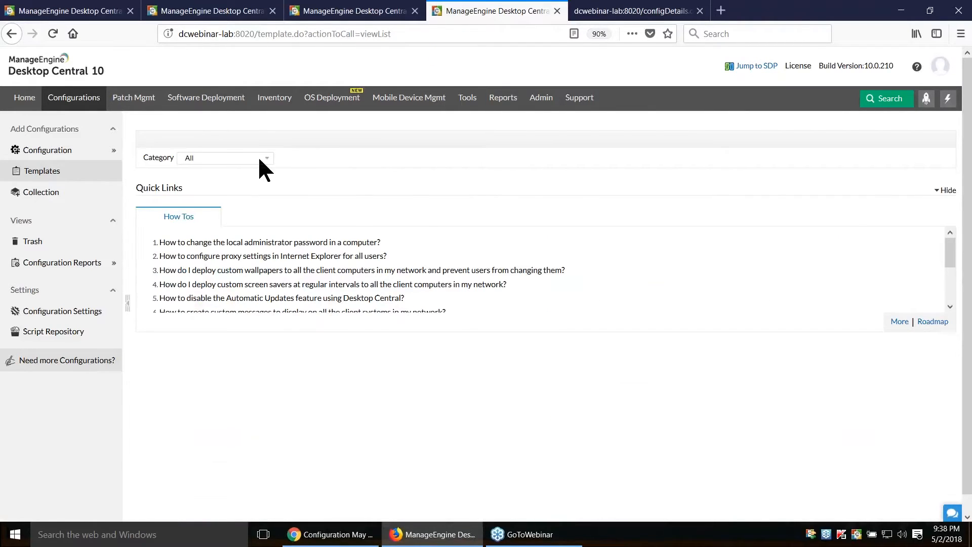
click(261, 138)
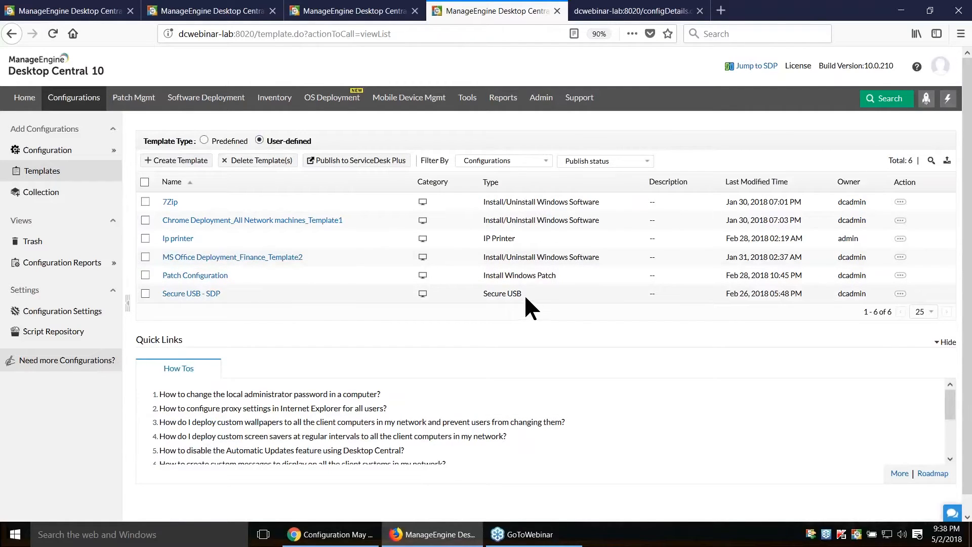
drag(523, 295, 478, 303)
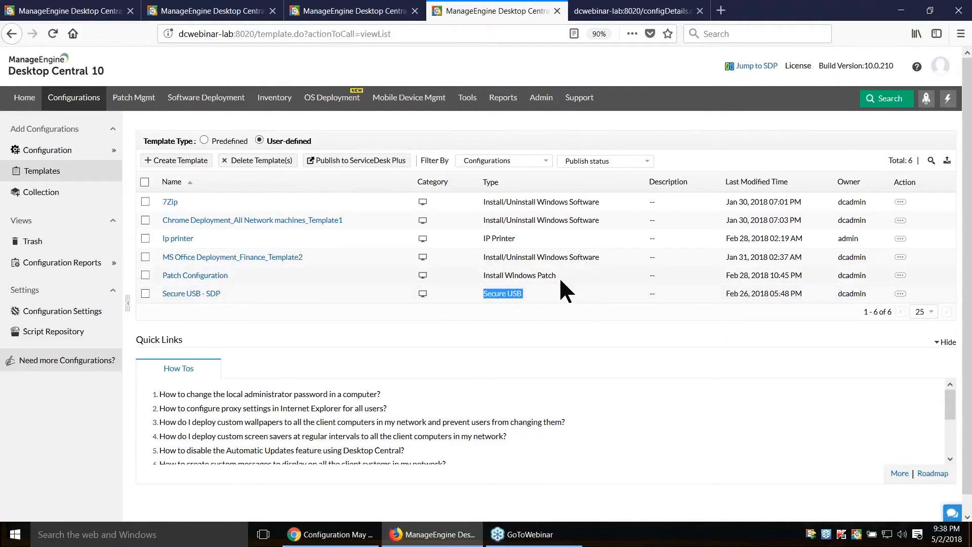
drag(557, 273, 480, 276)
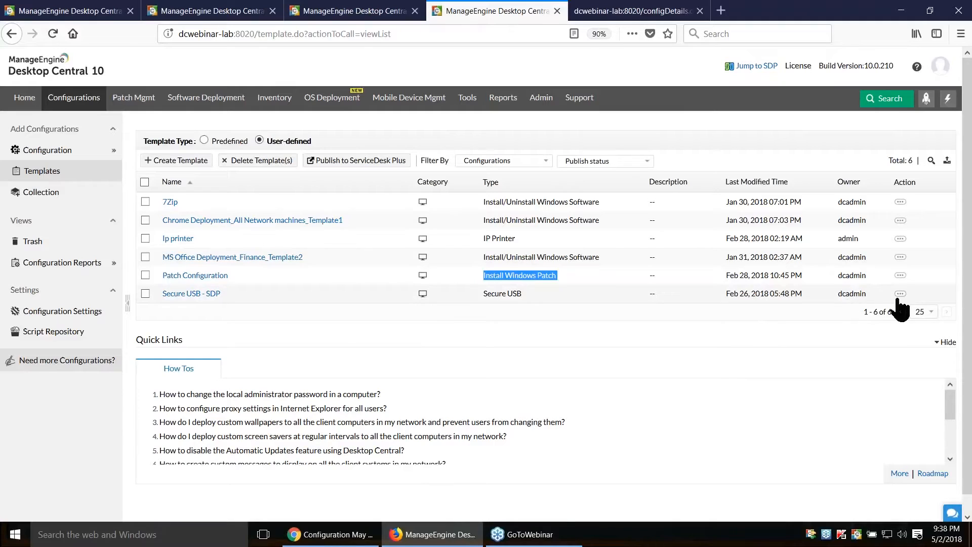
Start a configuration from the predefined Auto-Locking PCs template and review its registry settings, including the ScreenSaveTimeout value
click(204, 139)
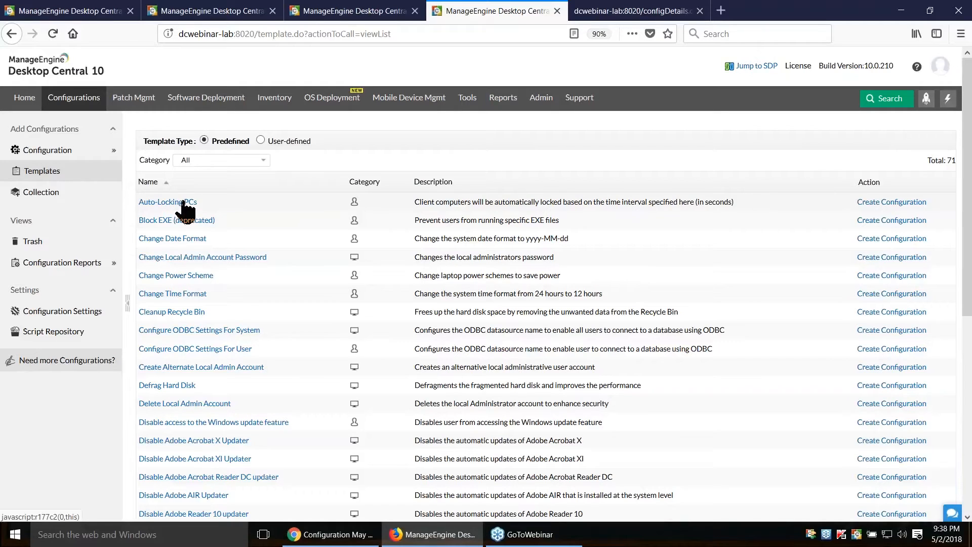
click(903, 203)
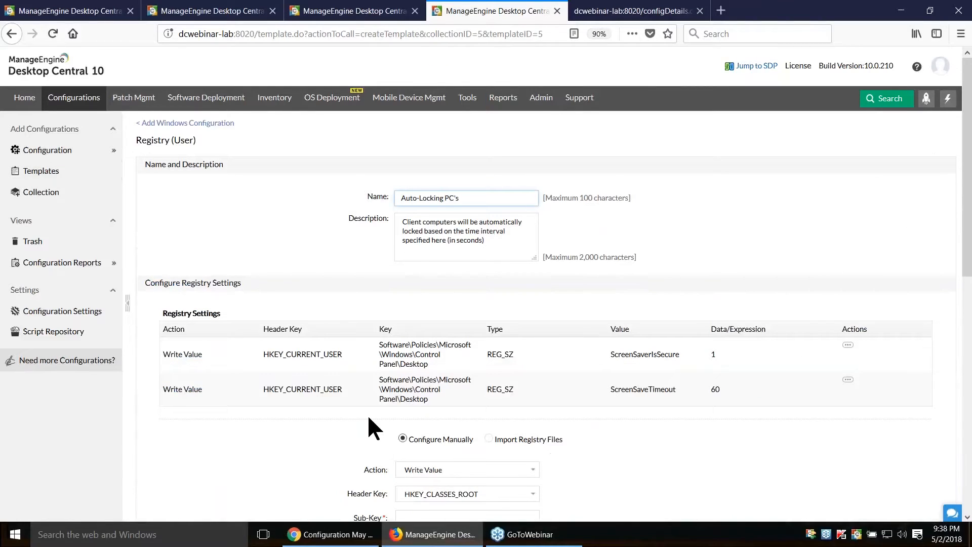
scroll(367, 420, down, 2)
scroll(769, 278, down, 1)
click(727, 263)
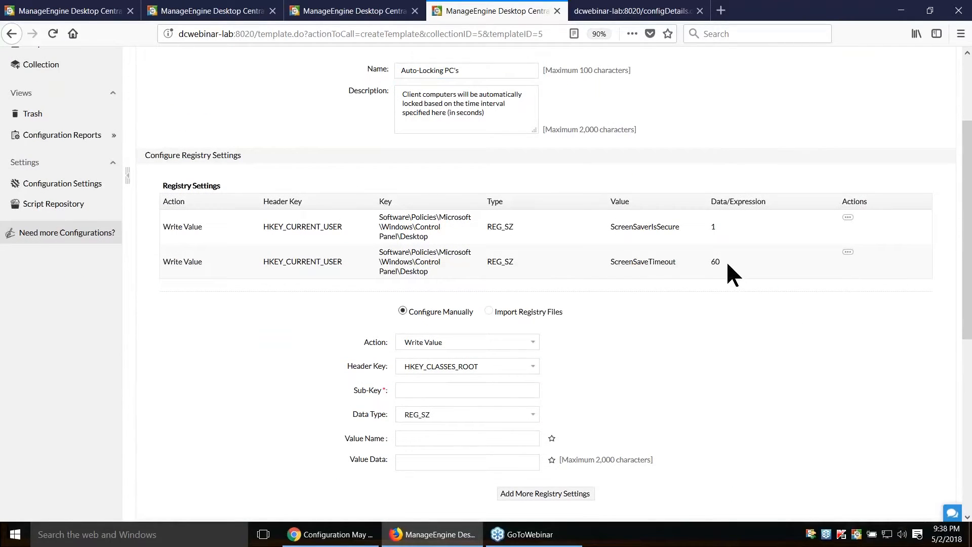
Open the ScreenSaveTimeout registry setting for modification and set its value data to 45
click(848, 253)
click(788, 250)
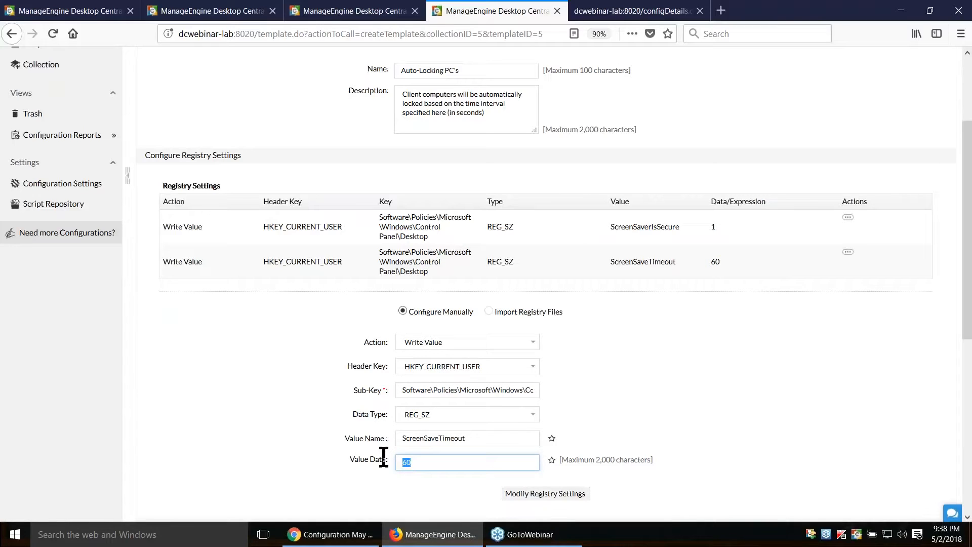
text(45)
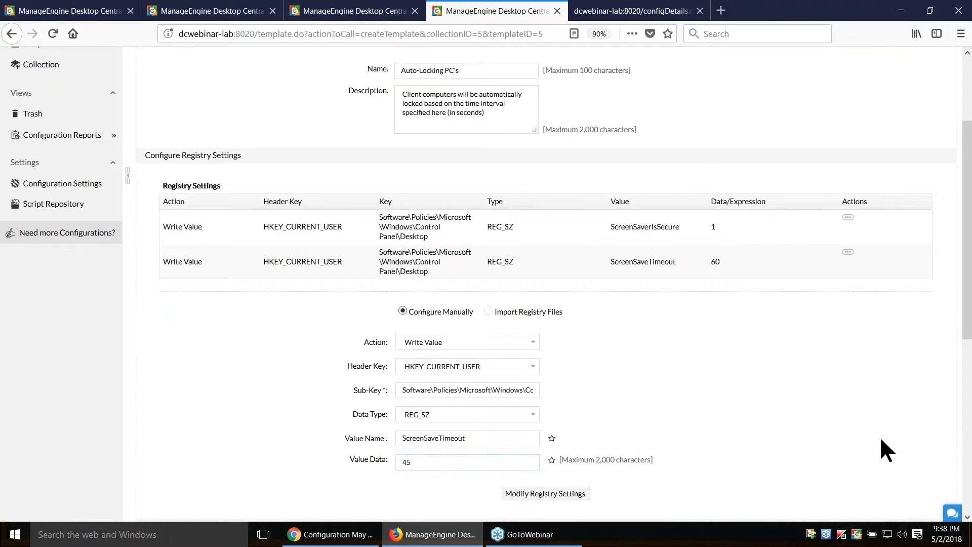
Review the rest of the Auto-Locking PC's form: registry fields, available remote office targets, execution settings and deployment options
scroll(879, 436, up, 2)
scroll(877, 437, down, 3)
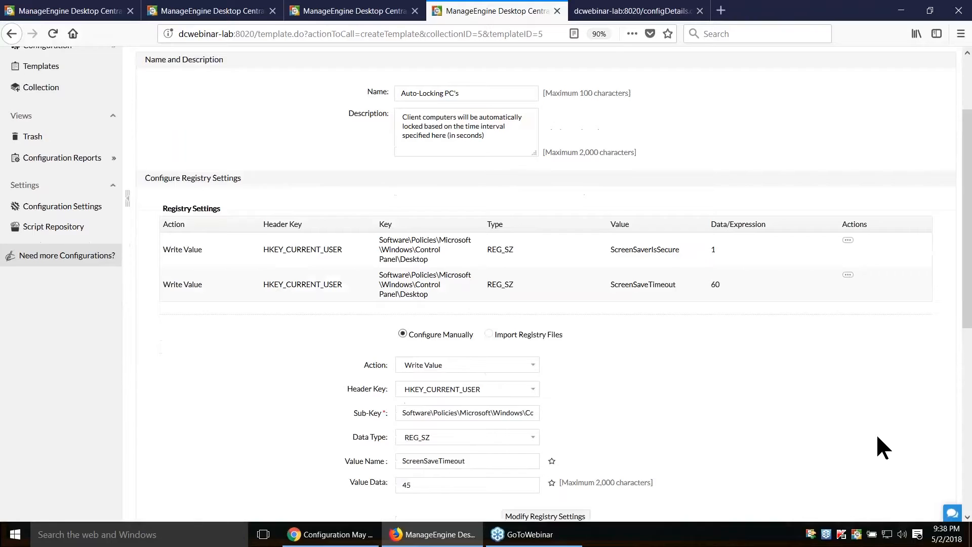
scroll(815, 411, down, 3)
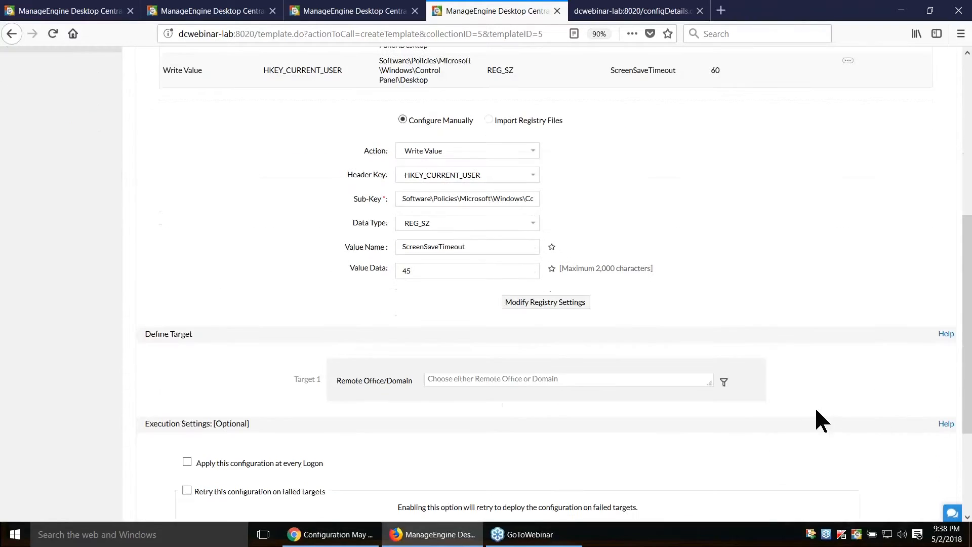
scroll(816, 411, up, 2)
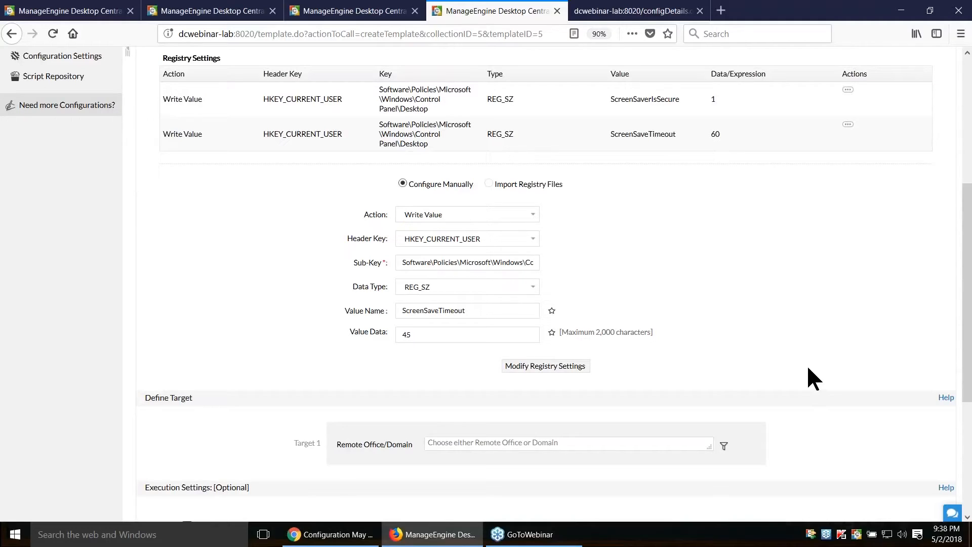
scroll(808, 377, down, 2)
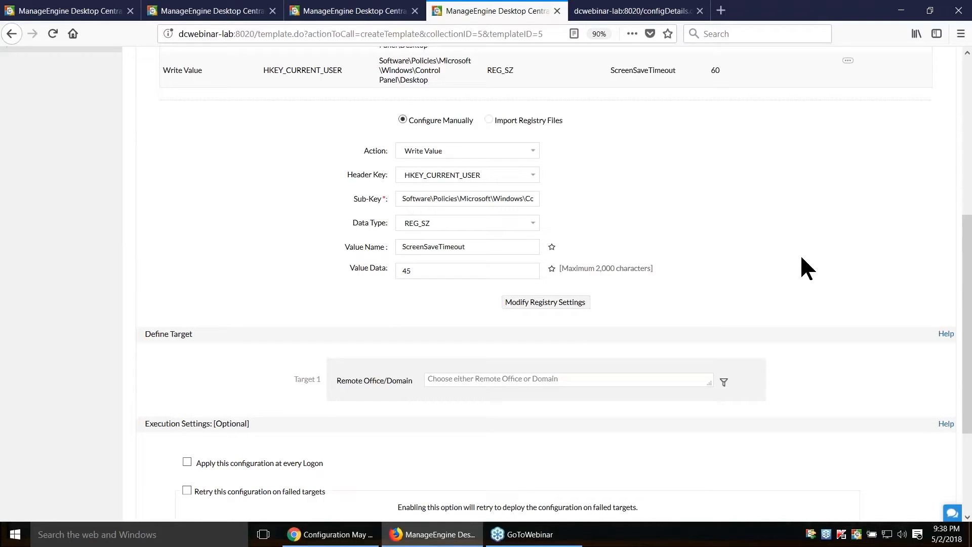
scroll(803, 254, up, 4)
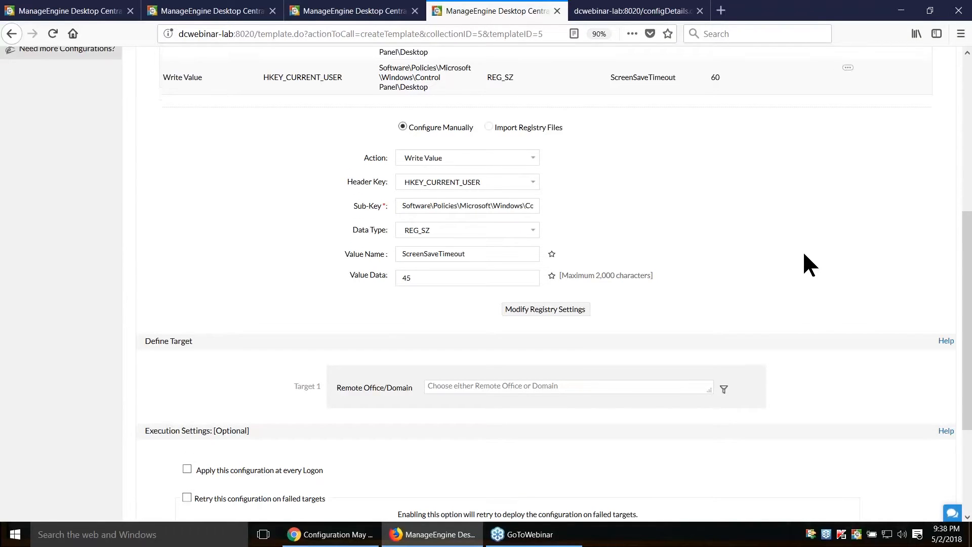
scroll(808, 347, down, 6)
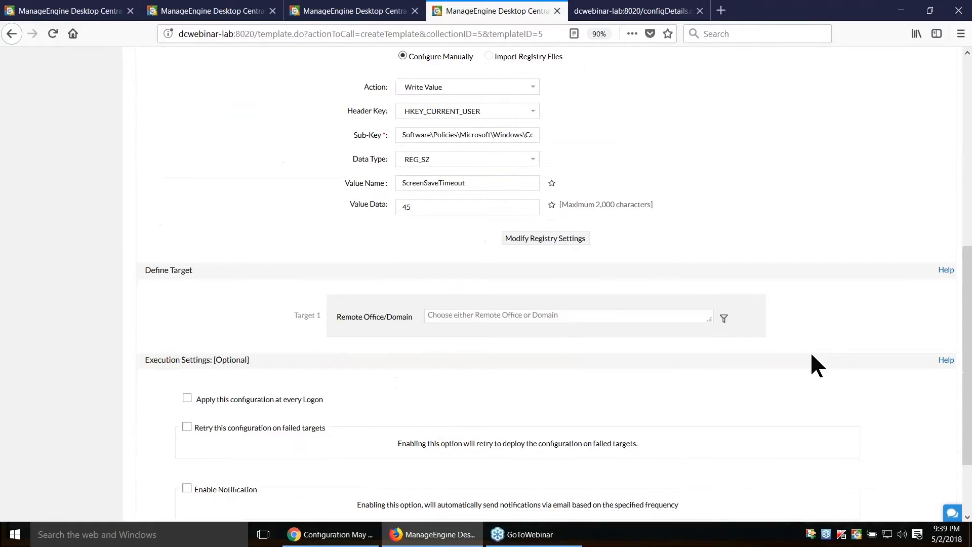
click(540, 313)
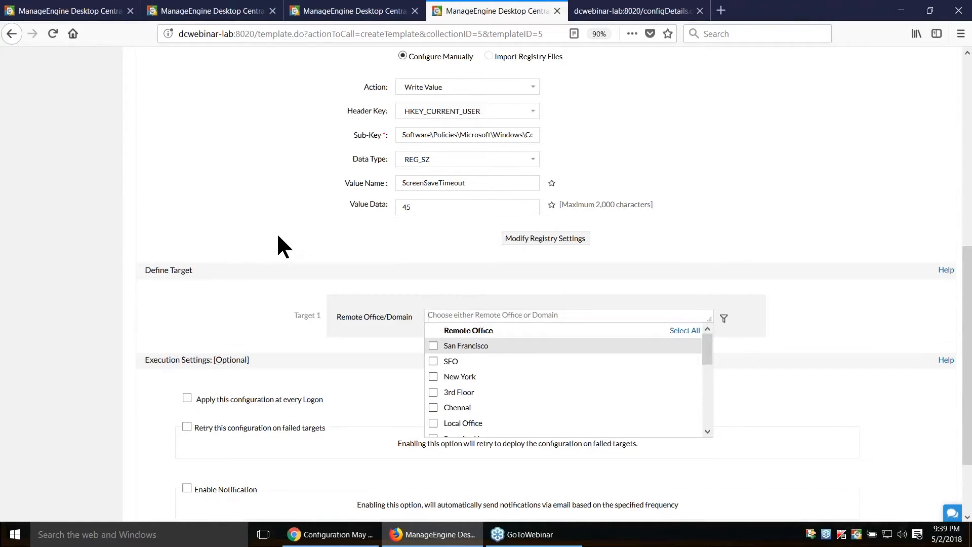
scroll(278, 238, down, 2)
scroll(258, 269, down, 1)
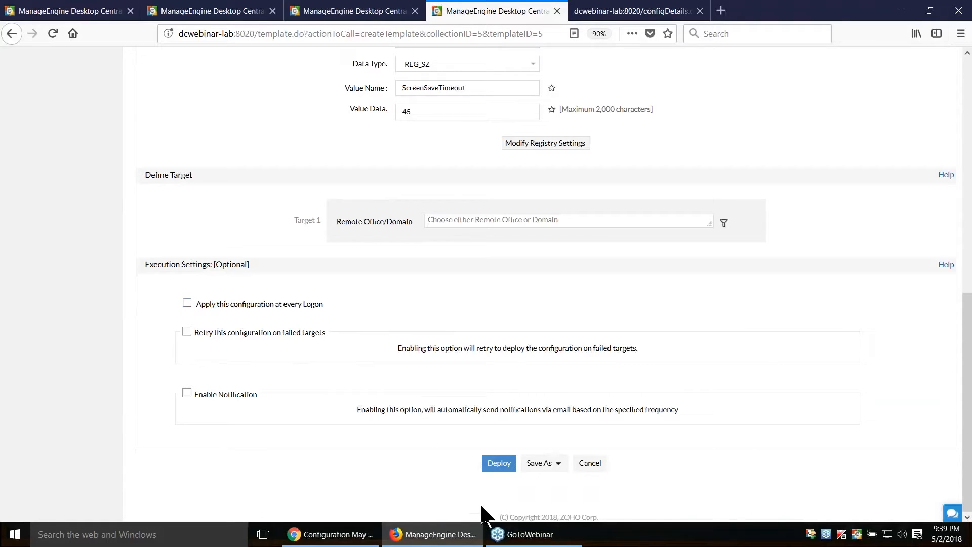
click(498, 462)
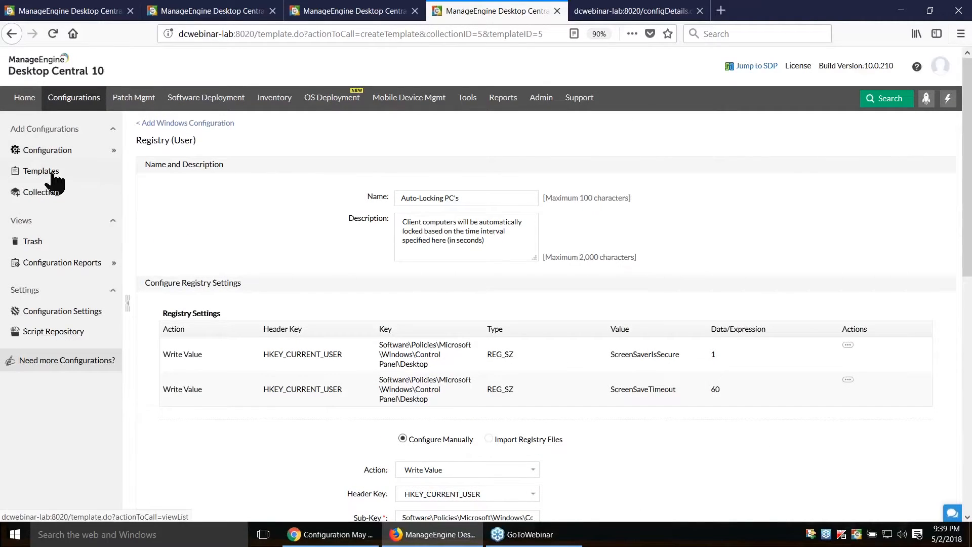
Start a configuration from the predefined Cleanup Recycle Bin template, view its task definition, and return to the list of all configurations
click(50, 173)
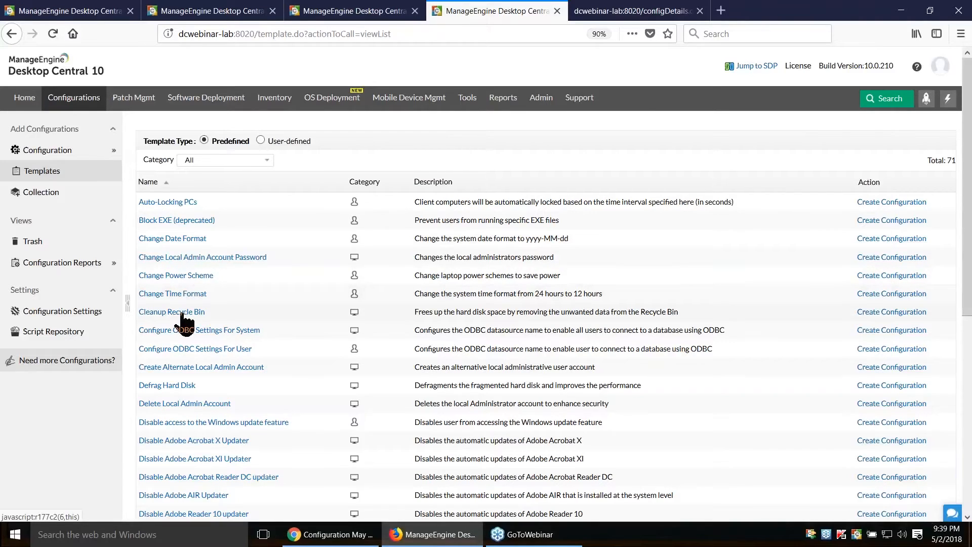
click(899, 313)
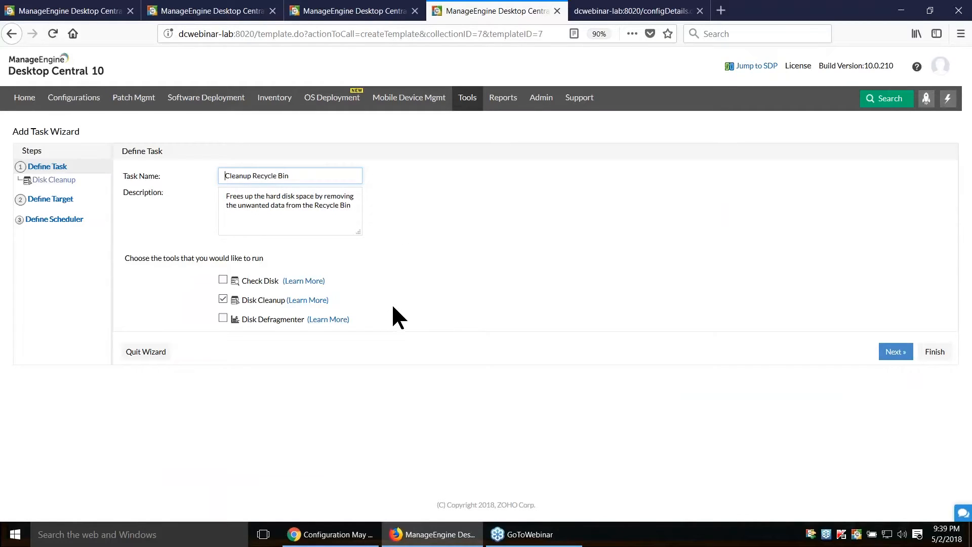
click(84, 102)
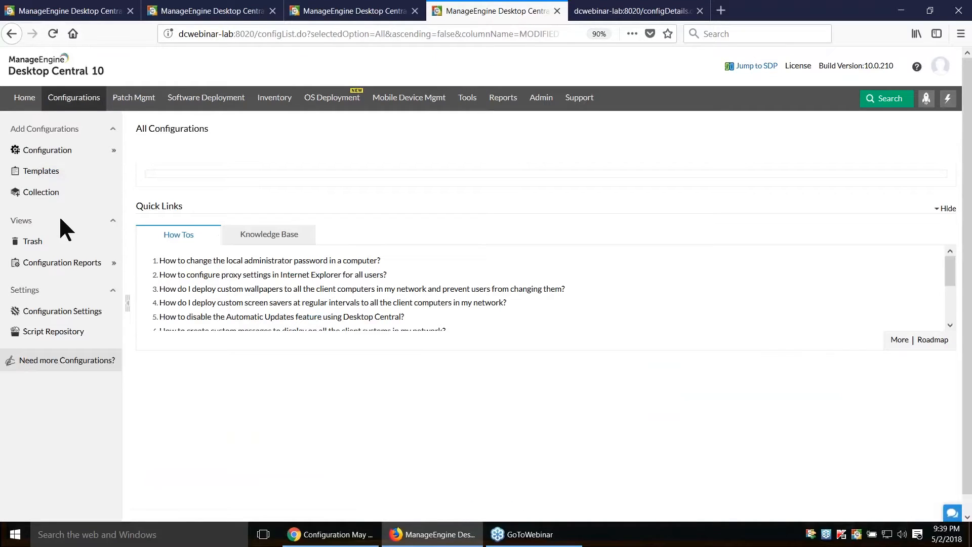
Start a configuration from the predefined Delete Local Admin Account template and review its user removal, target and execution settings
click(43, 172)
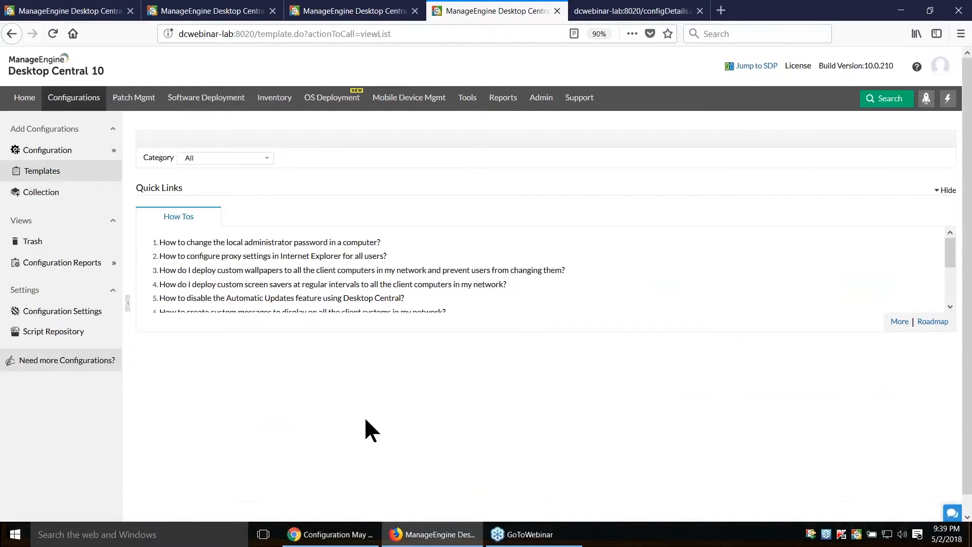
scroll(262, 382, down, 3)
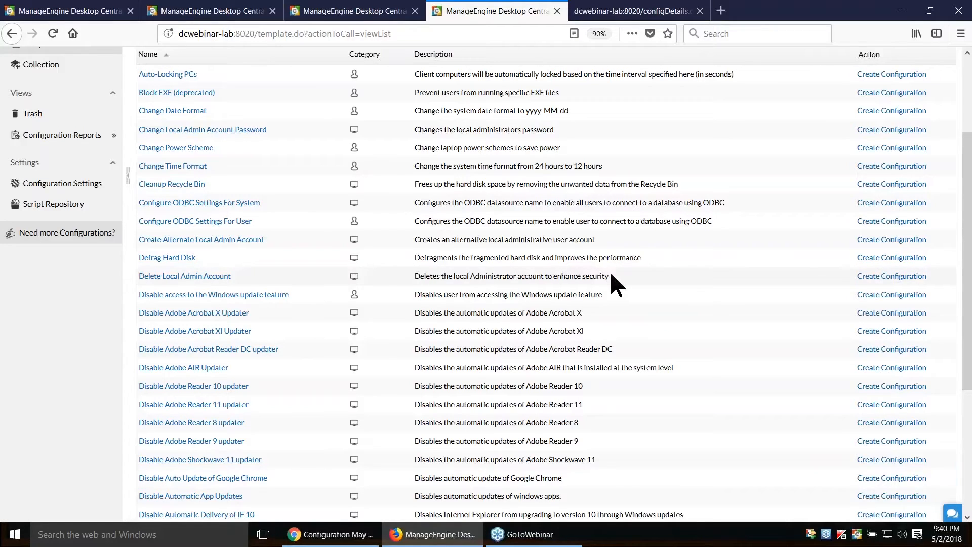
drag(609, 276, 444, 276)
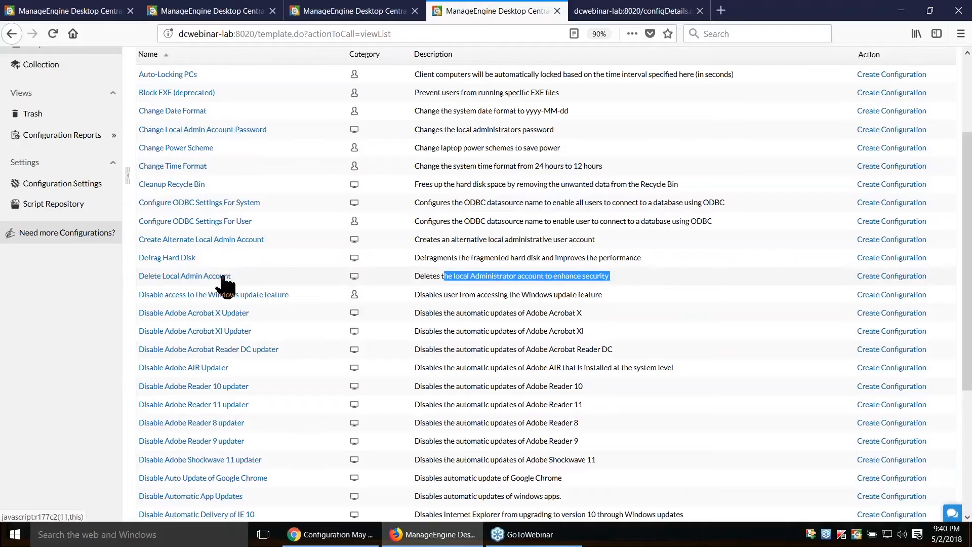
click(907, 281)
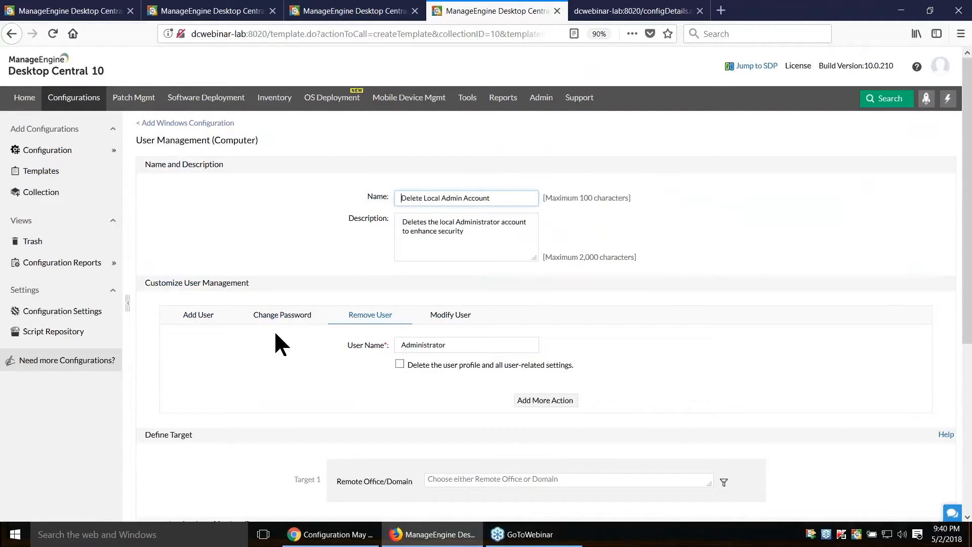
scroll(283, 332, down, 3)
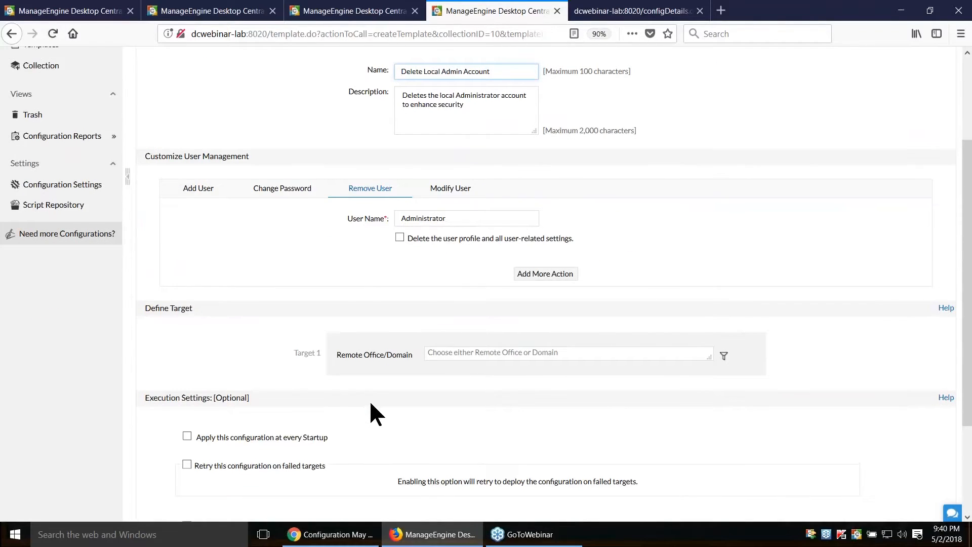
scroll(369, 400, up, 3)
Return to the predefined templates and look through the list, down to the update-disabling templates
click(31, 172)
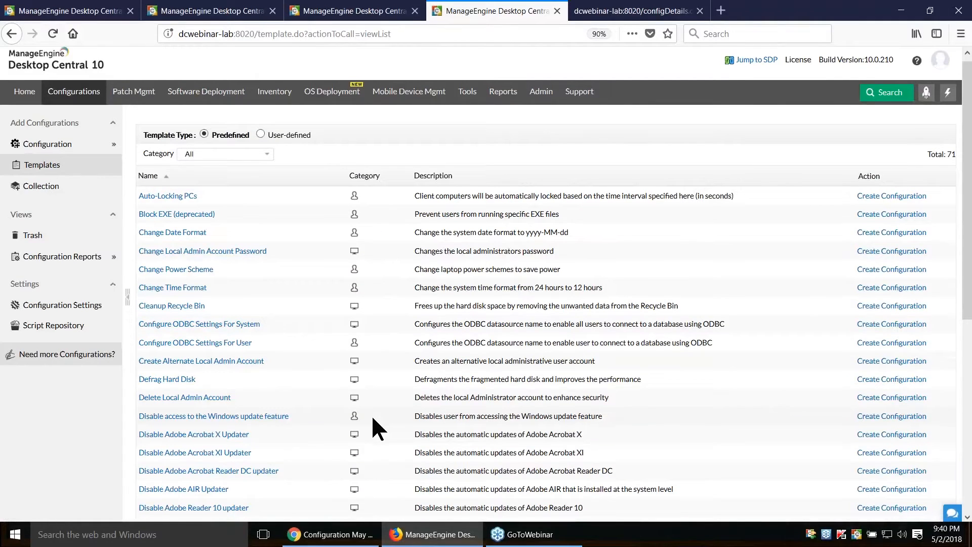
scroll(372, 419, down, 4)
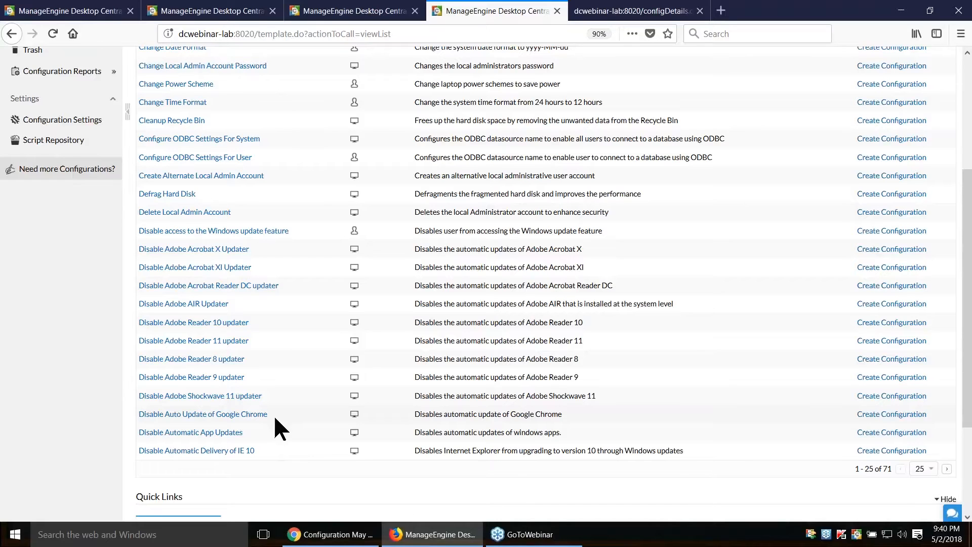
scroll(389, 425, up, 3)
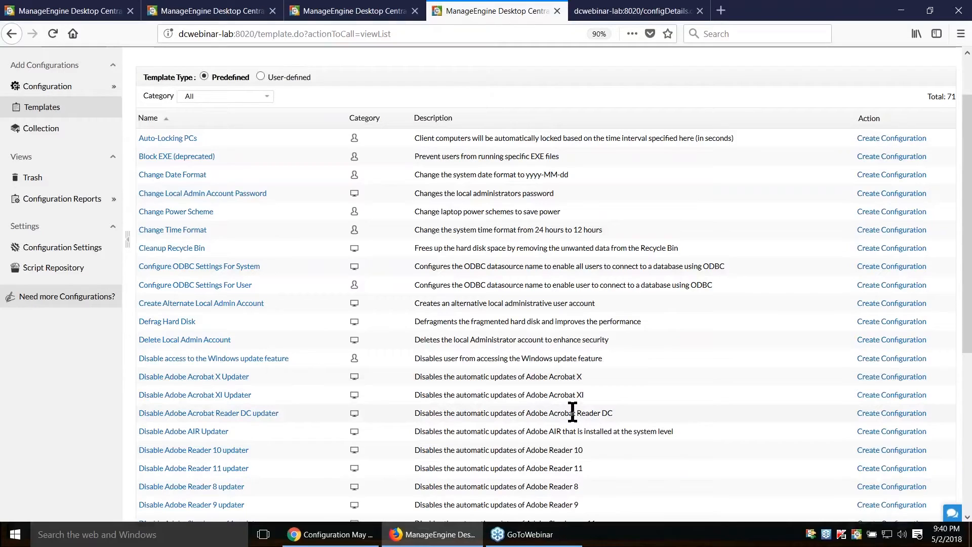
key(alt+Tab)
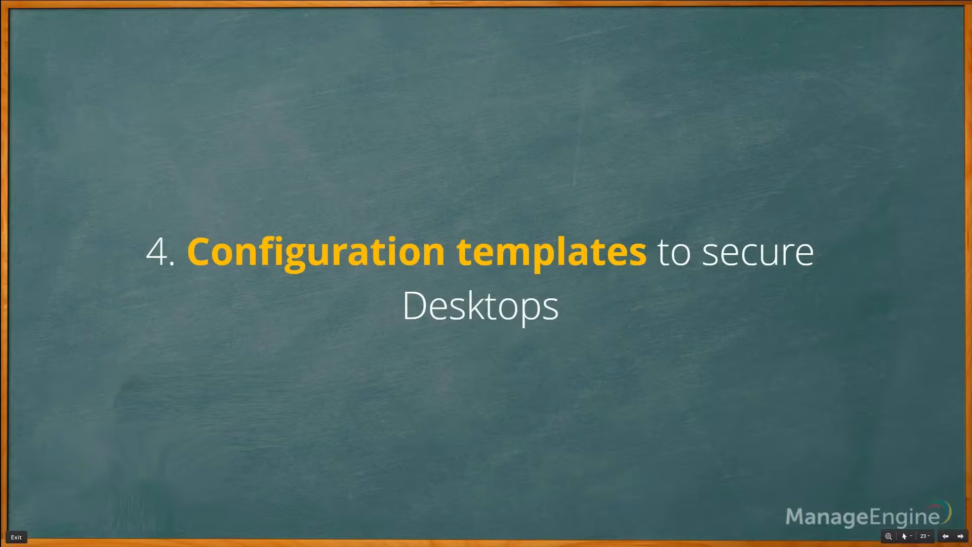
key(Right)
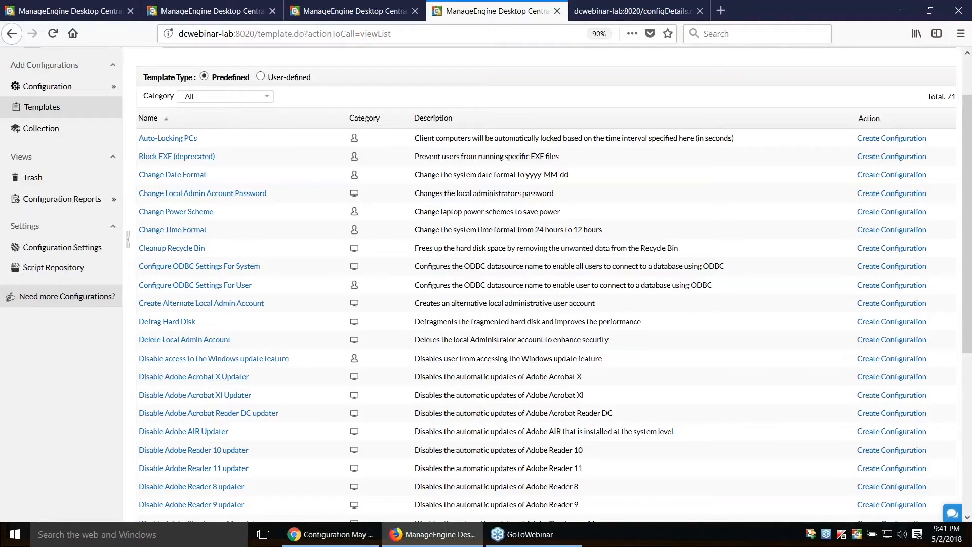
Start a new Windows configuration of type Secure USB for computers
scroll(480, 283, up, 3)
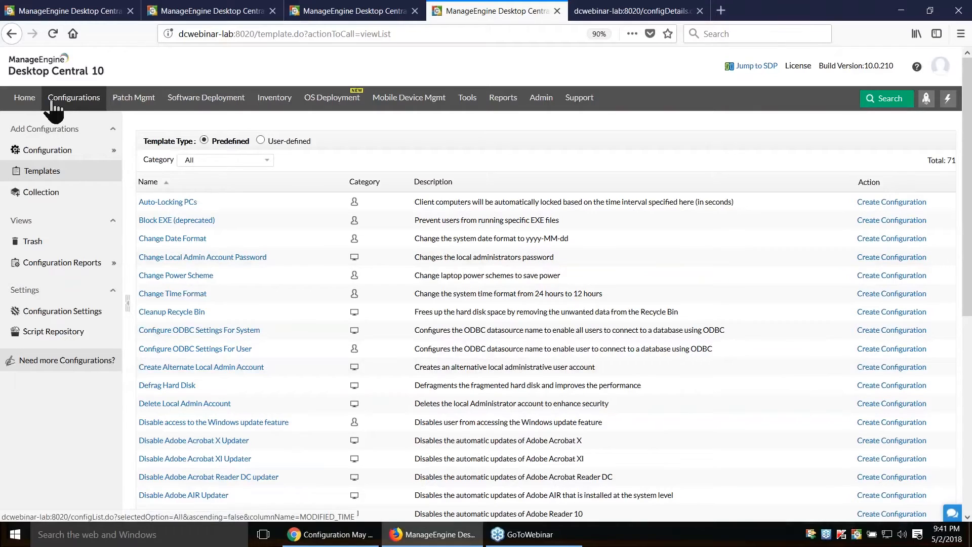
click(68, 99)
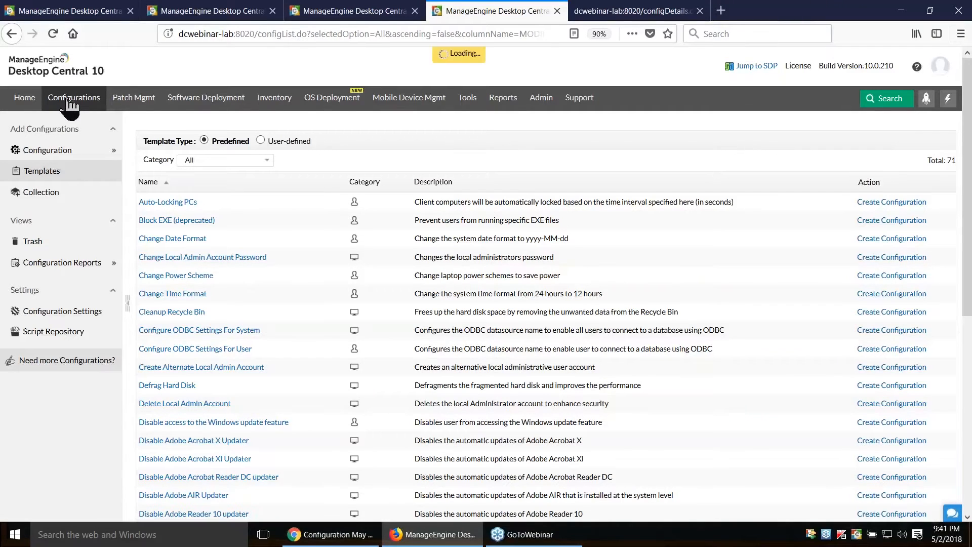
mouse_move(45, 150)
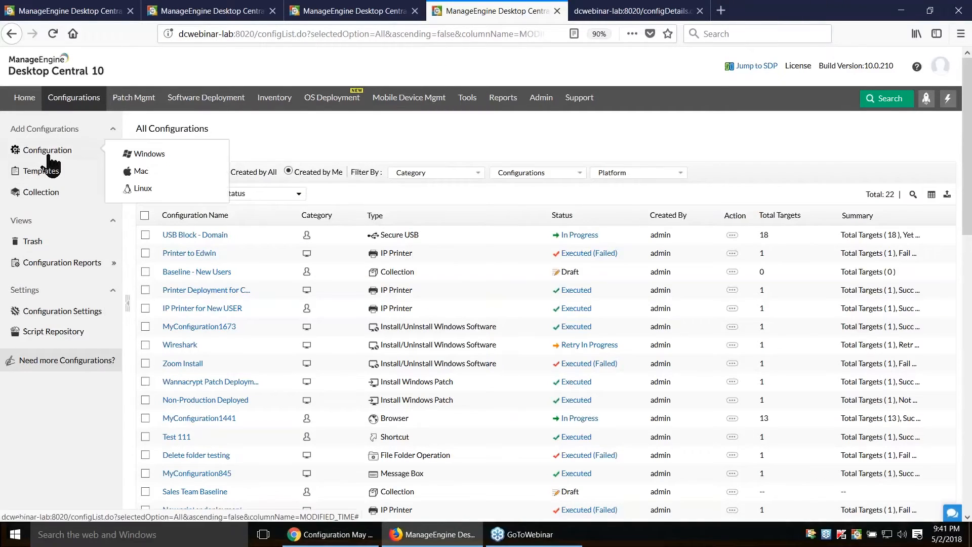
click(158, 155)
mouse_move(160, 367)
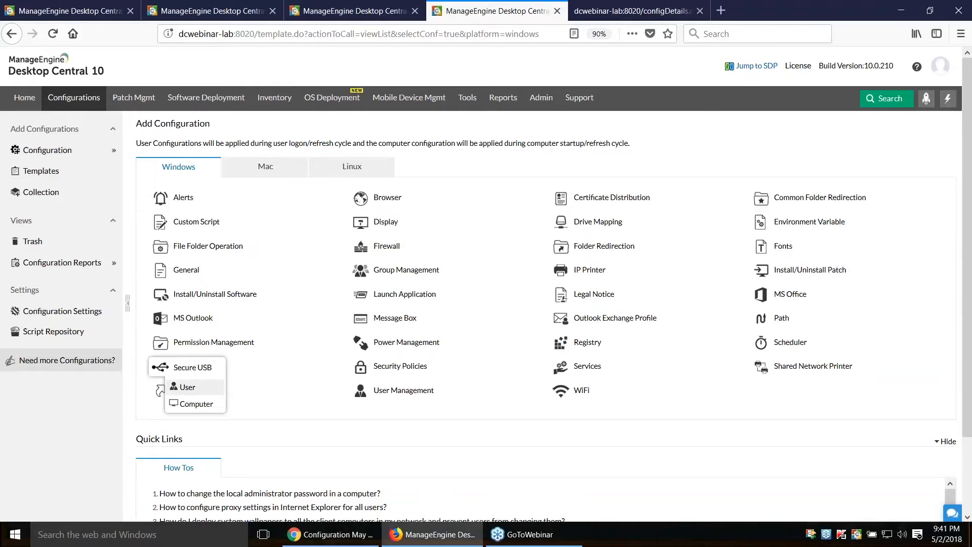
click(196, 403)
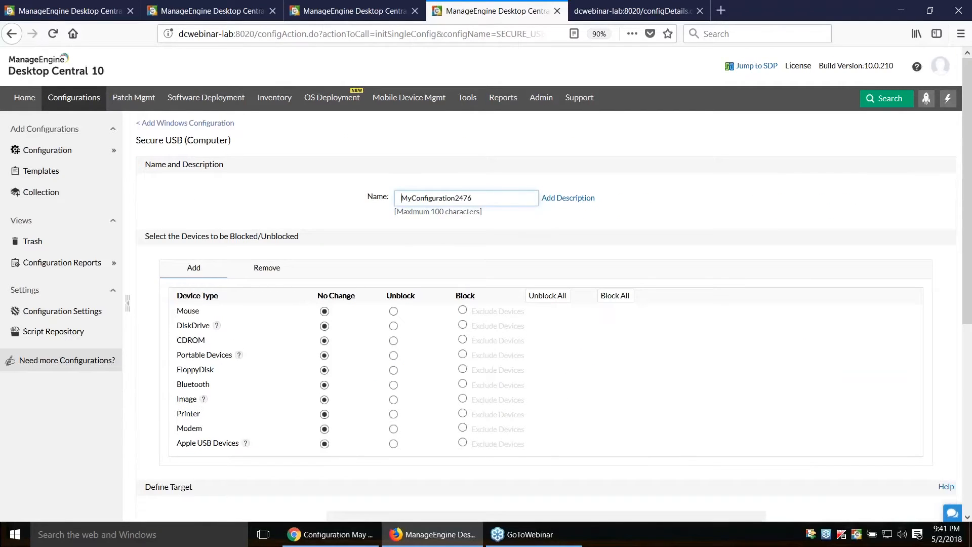
Look over the Secure USB device types and read the help notes for DiskDrive and Portable Devices
scroll(281, 267, down, 2)
scroll(217, 252, up, 1)
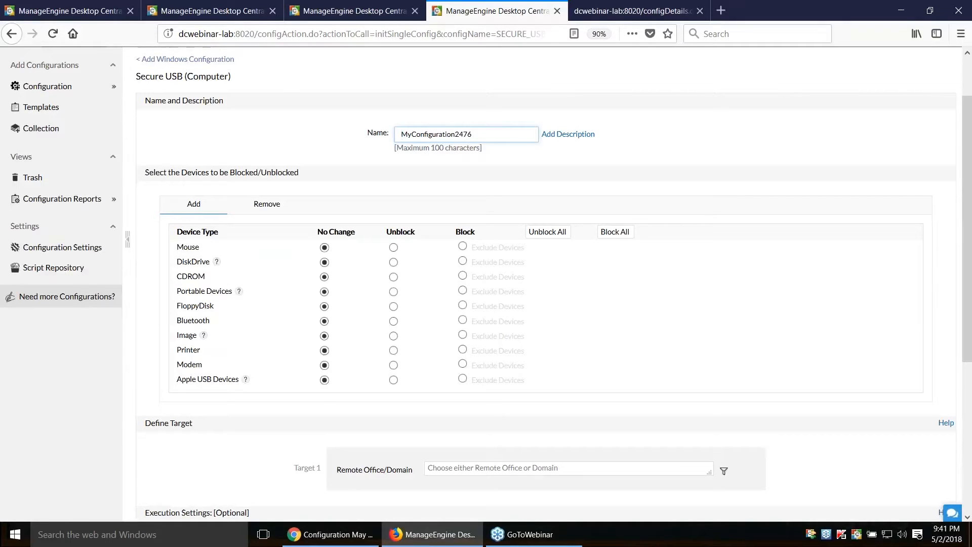
click(216, 261)
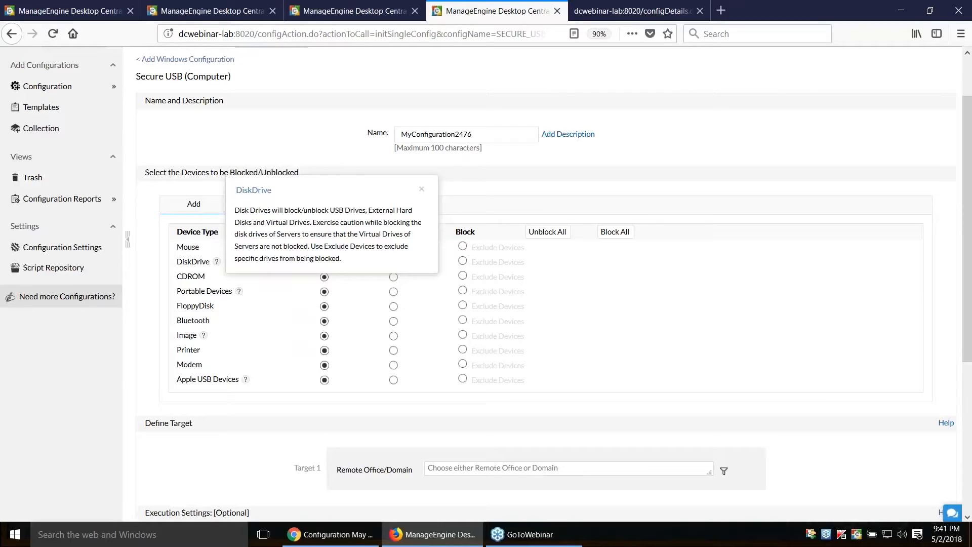
click(239, 291)
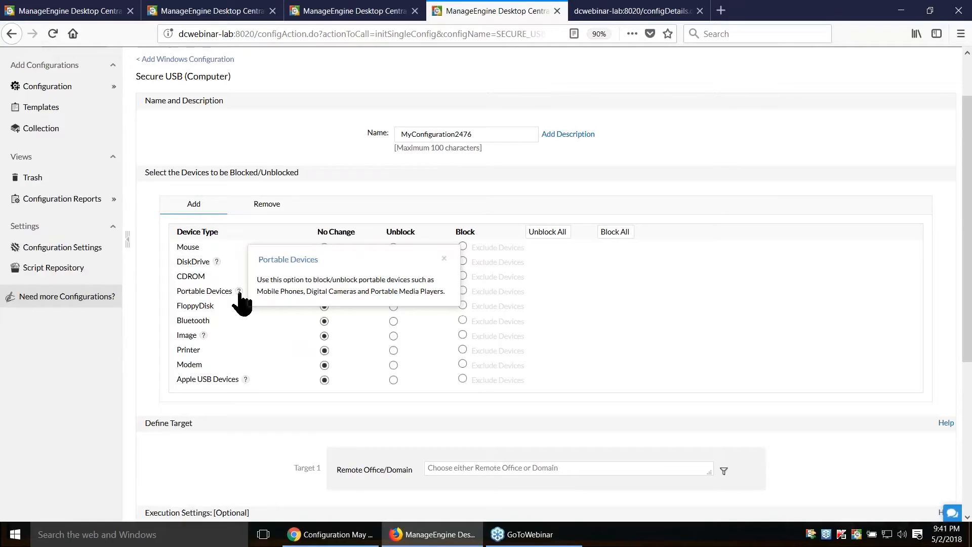
click(444, 259)
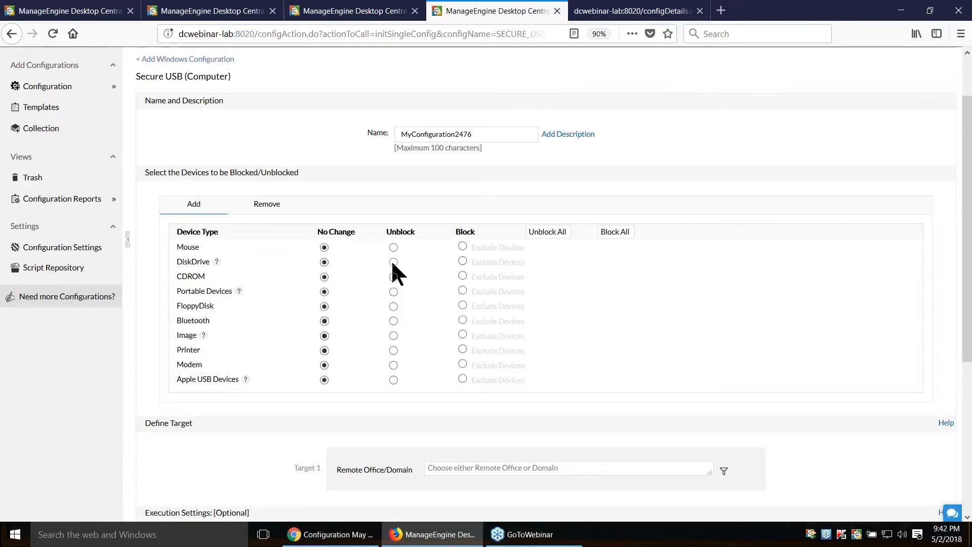
Block the DiskDrive device type in the Secure USB configuration
click(462, 260)
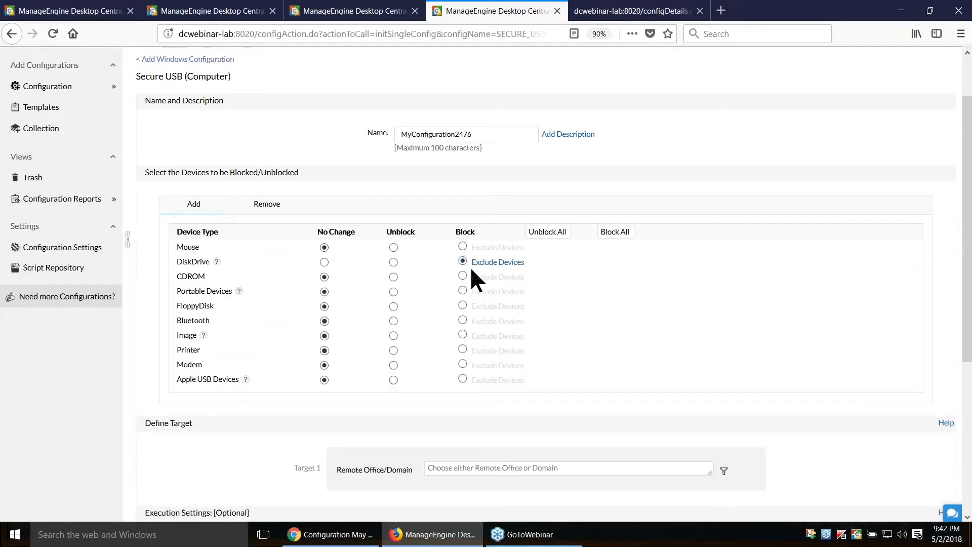
scroll(448, 299, down, 2)
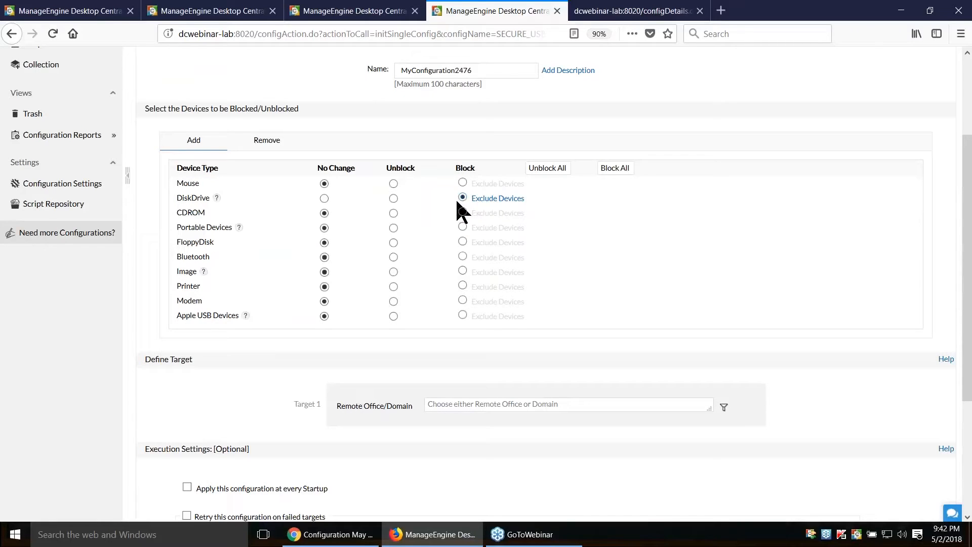
Look through the DiskDrive device exclusion types, from Device Instance to All Instances of this Vendor and All Encrypted Devices
click(500, 199)
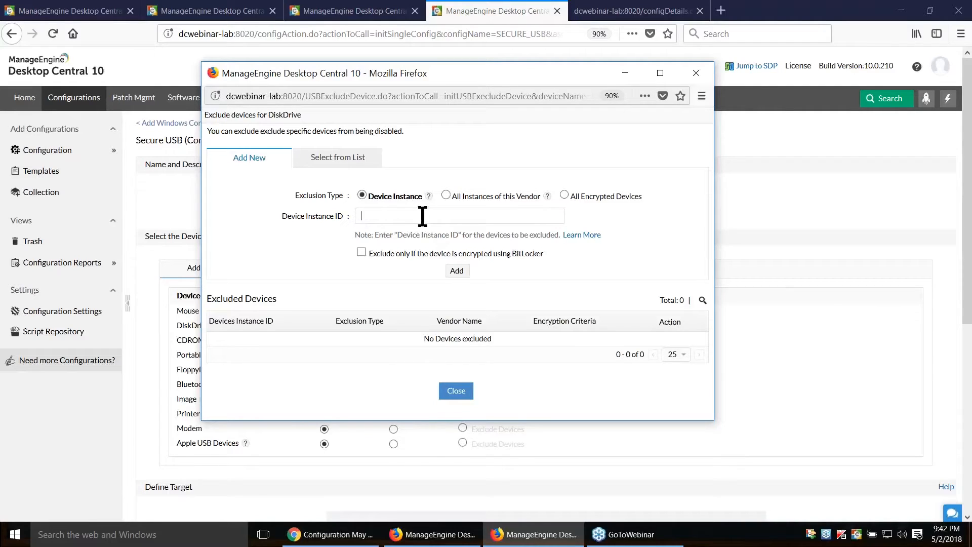
click(446, 195)
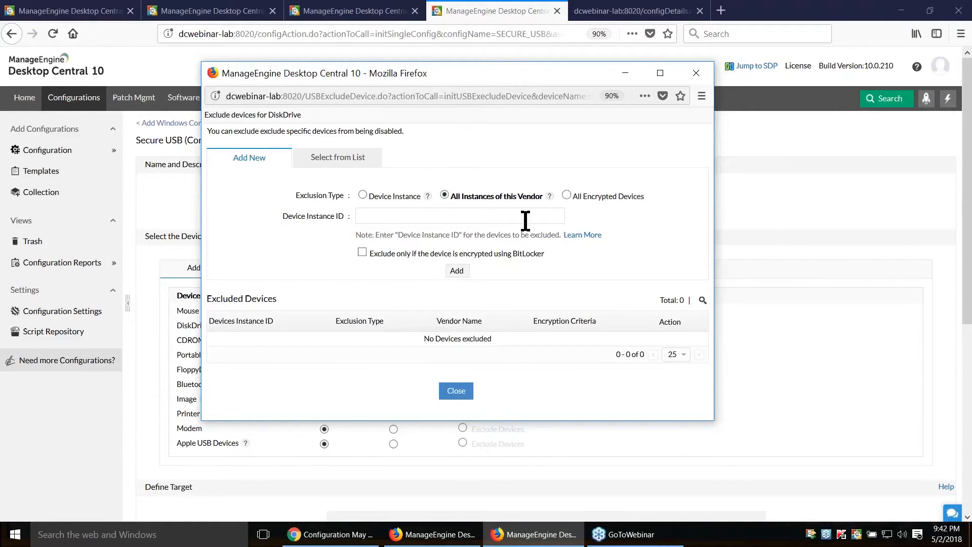
click(566, 195)
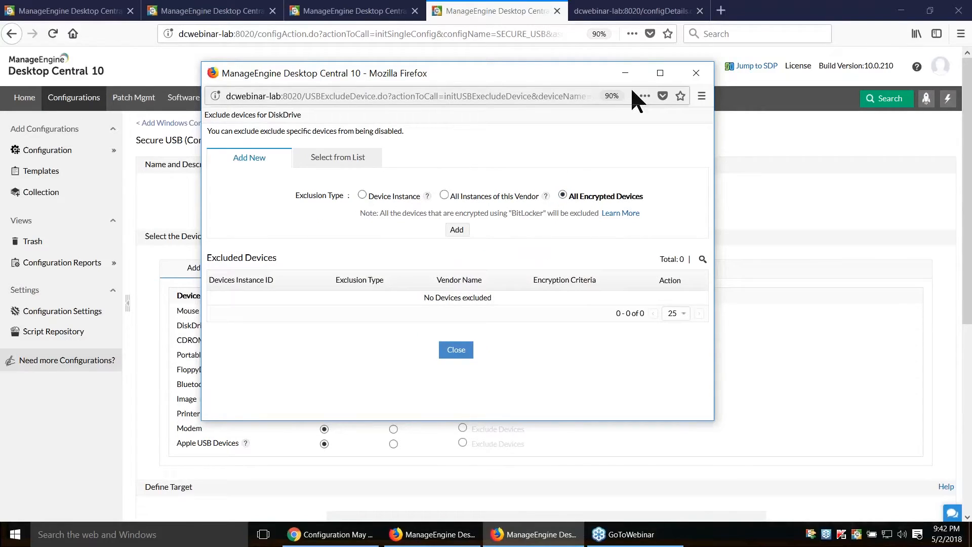
click(695, 74)
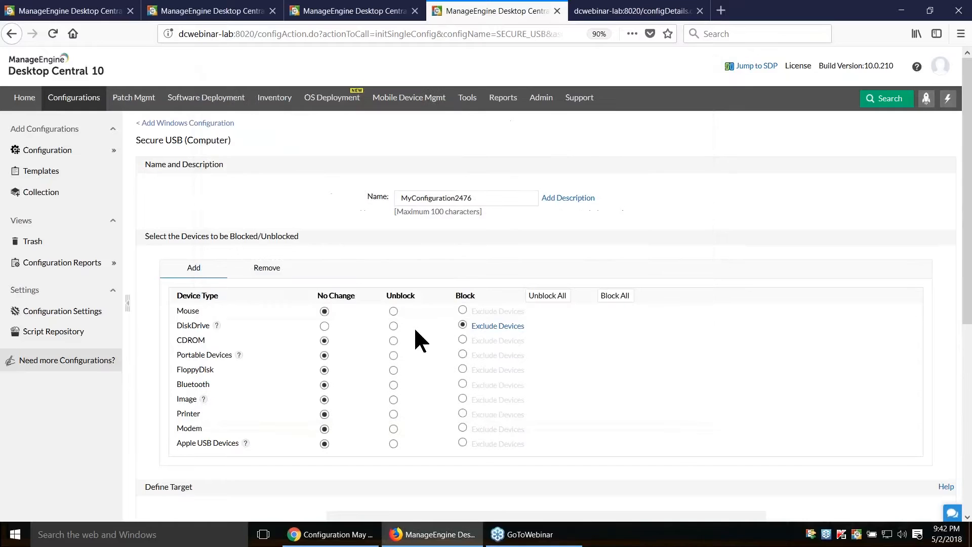
Target the Secure USB configuration at all available remote offices
scroll(418, 336, down, 2)
scroll(459, 262, down, 2)
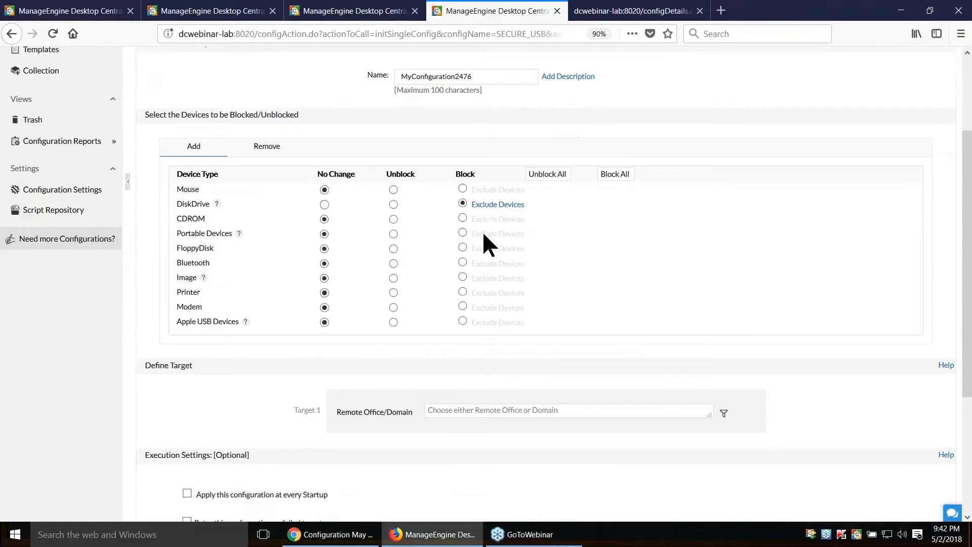
click(457, 404)
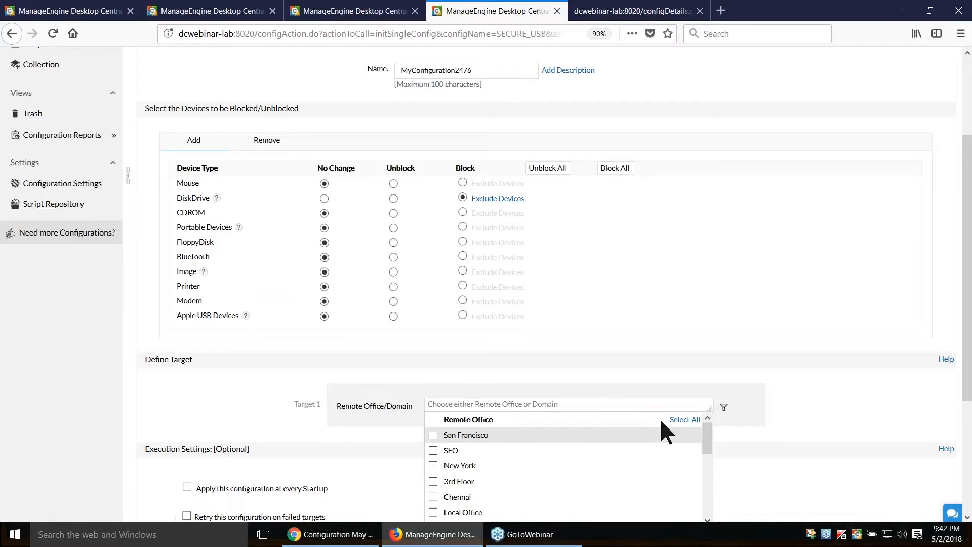
click(685, 419)
scroll(679, 428, down, 6)
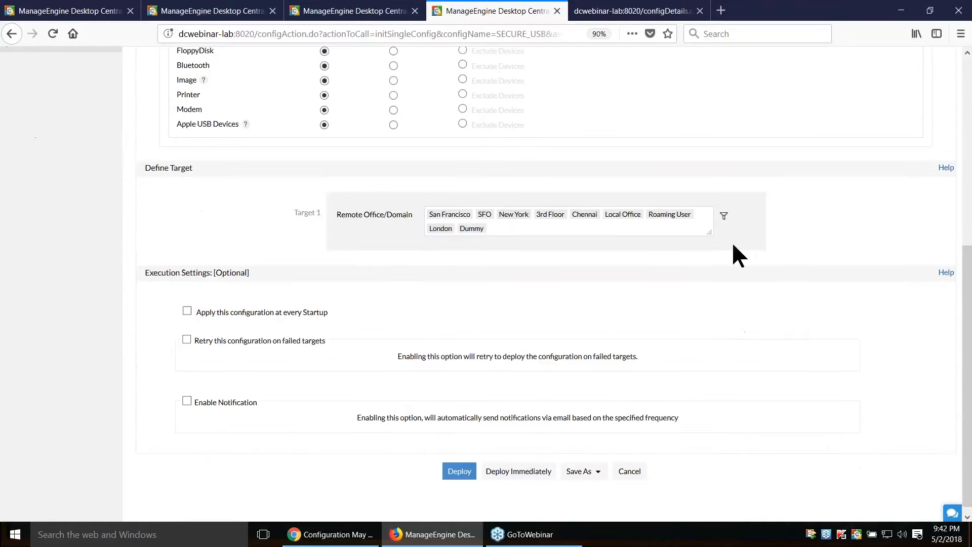
Add second-level target settings that filter computers by Group and exclude the Managers custom group
click(725, 215)
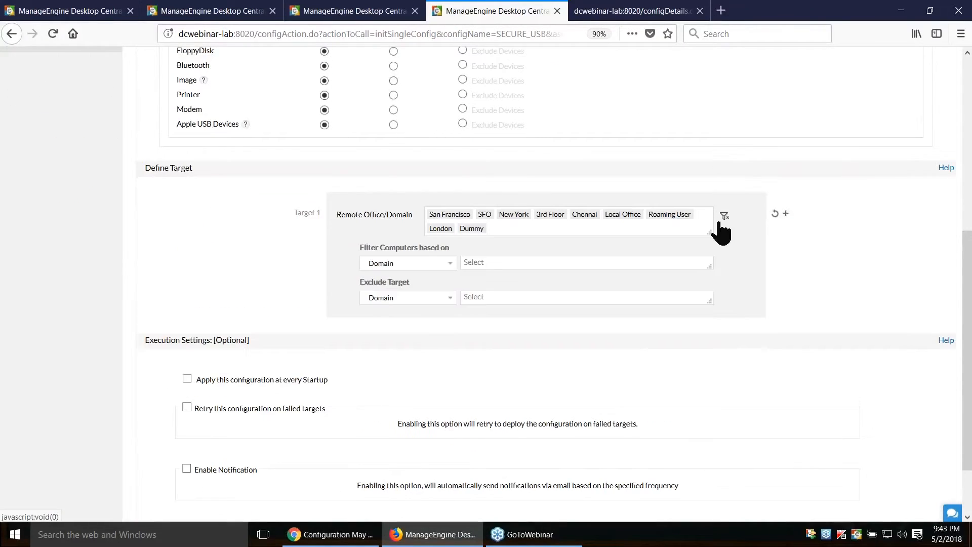
click(444, 263)
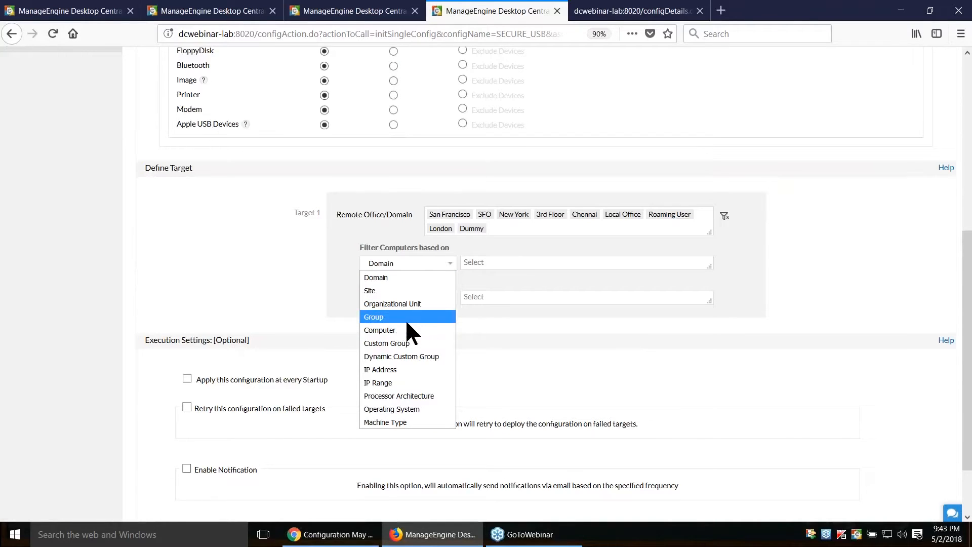
click(405, 316)
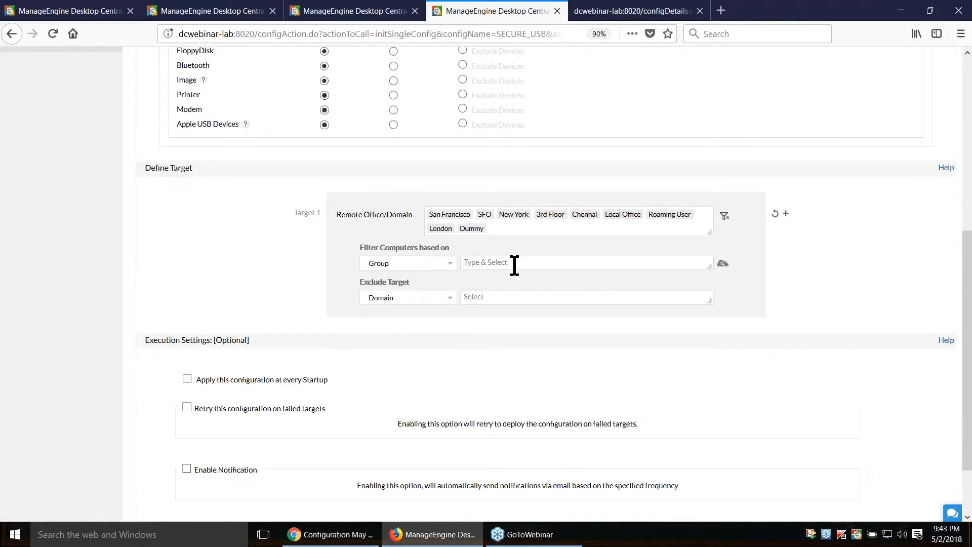
click(424, 297)
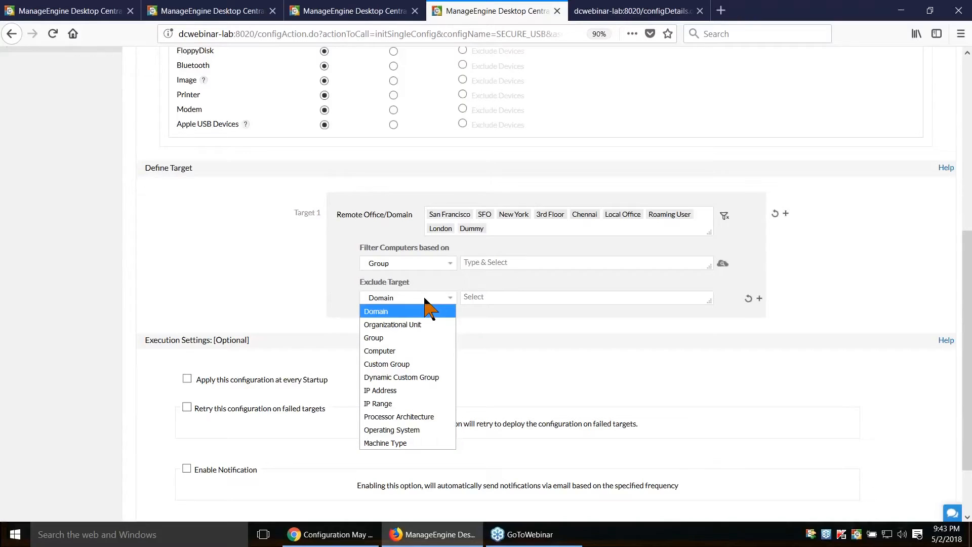
click(425, 360)
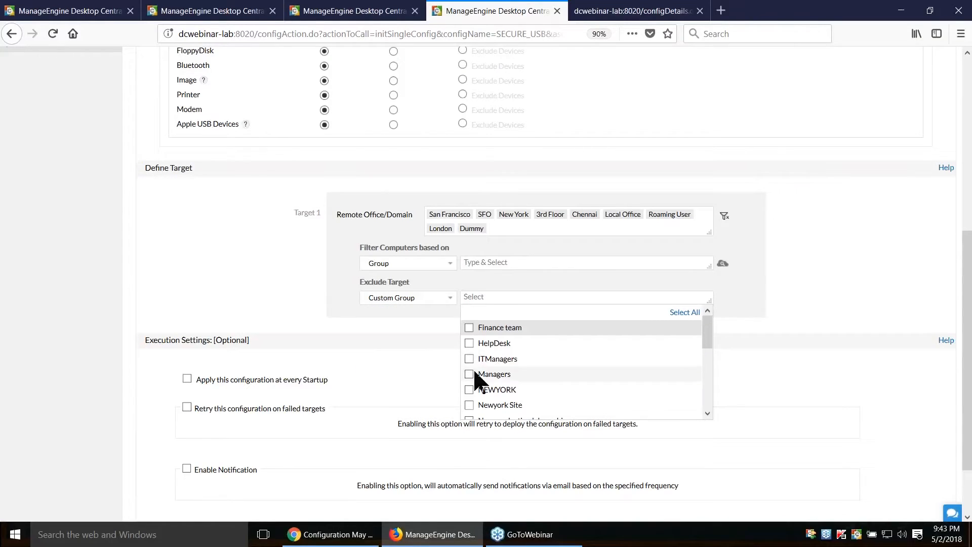
click(469, 374)
click(264, 266)
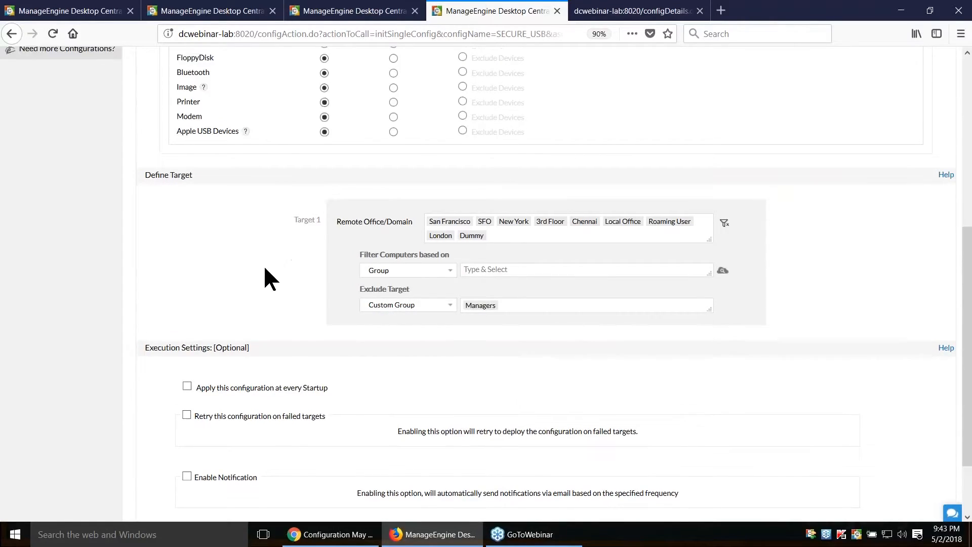
Review the blocked devices and target, and enable applying the configuration at every startup
scroll(265, 269, up, 2)
scroll(270, 276, up, 2)
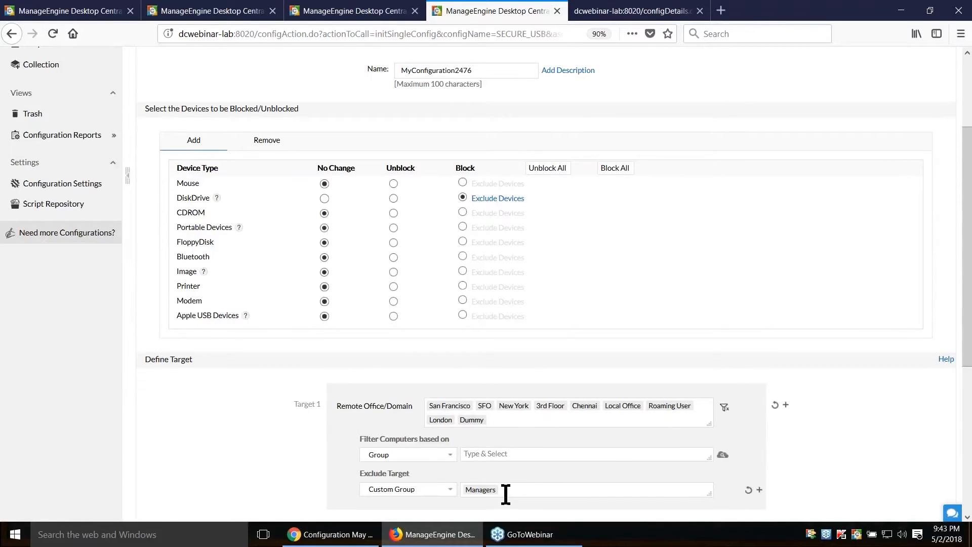
scroll(504, 486, down, 3)
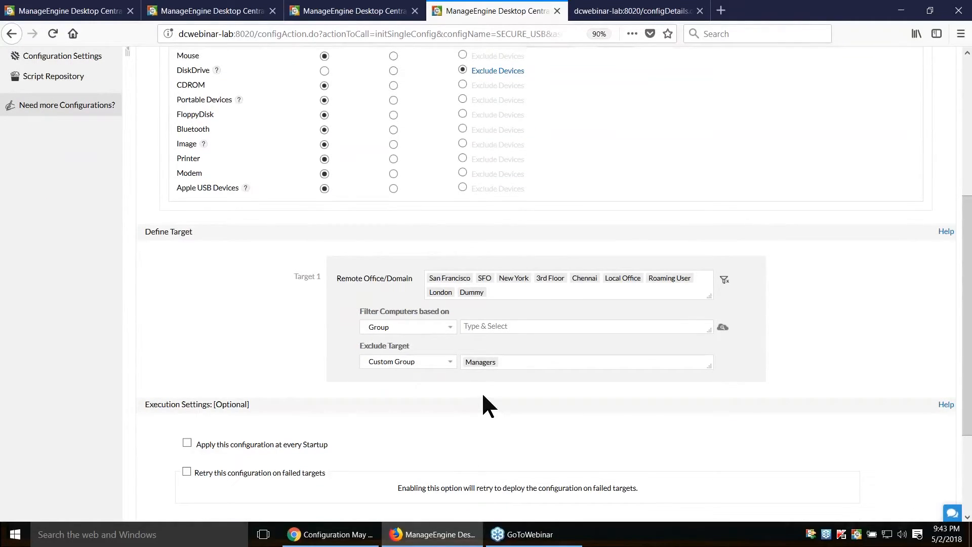
scroll(483, 400, down, 3)
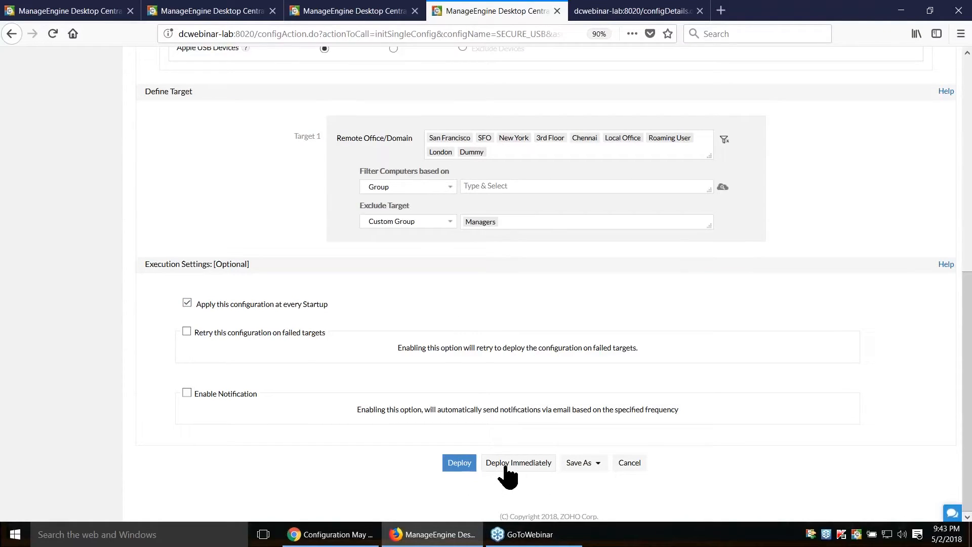
Revisit the DiskDrive exclusion settings to examine the All Encrypted Devices option, leaving the exclusion list as it is
scroll(527, 476, up, 2)
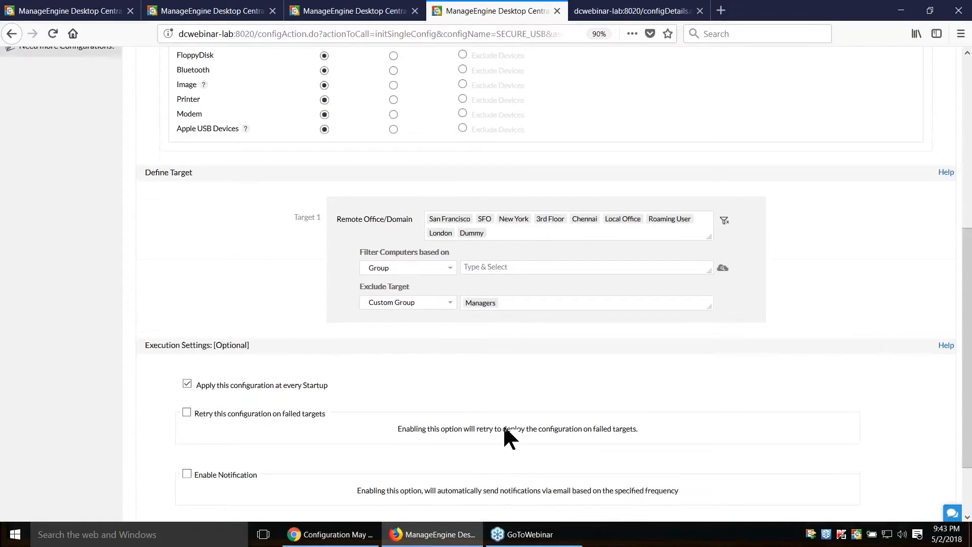
scroll(504, 428, up, 5)
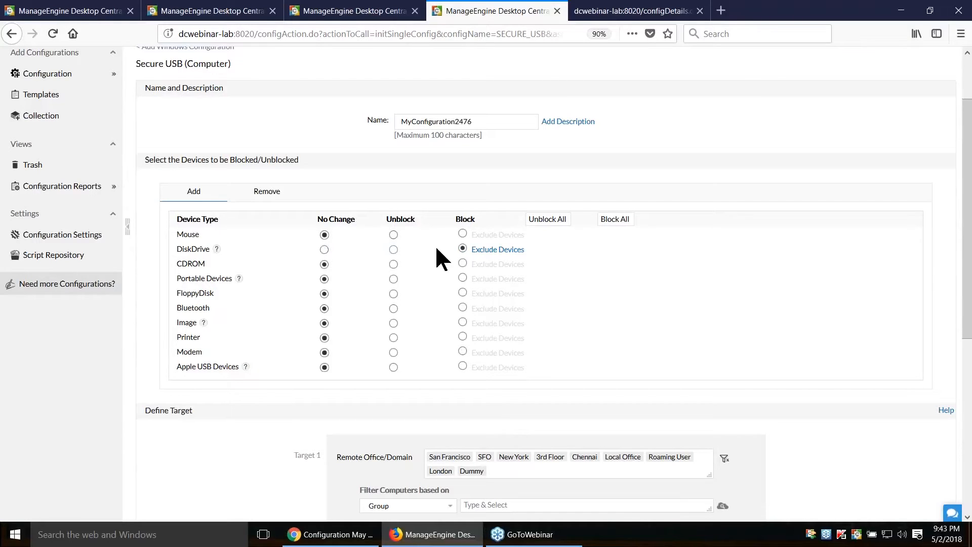
click(491, 251)
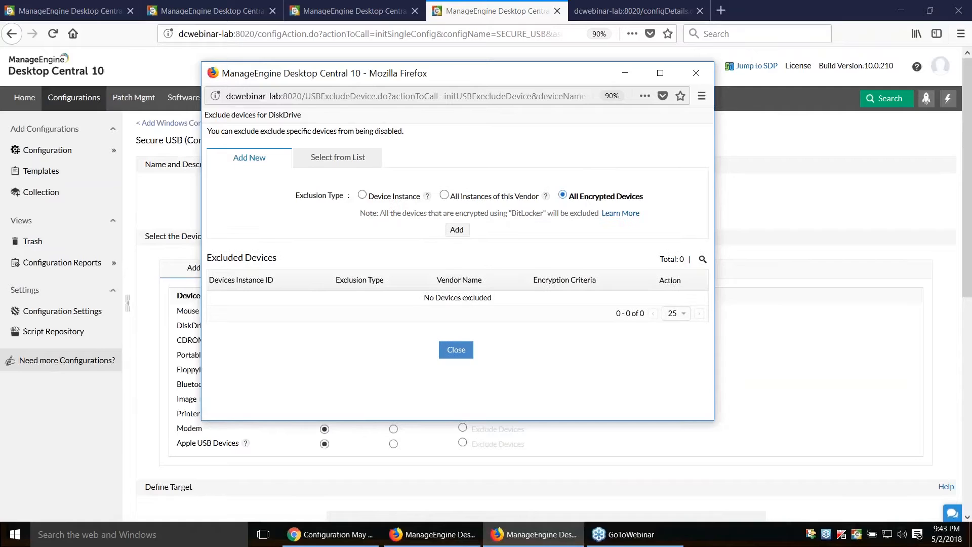
click(457, 352)
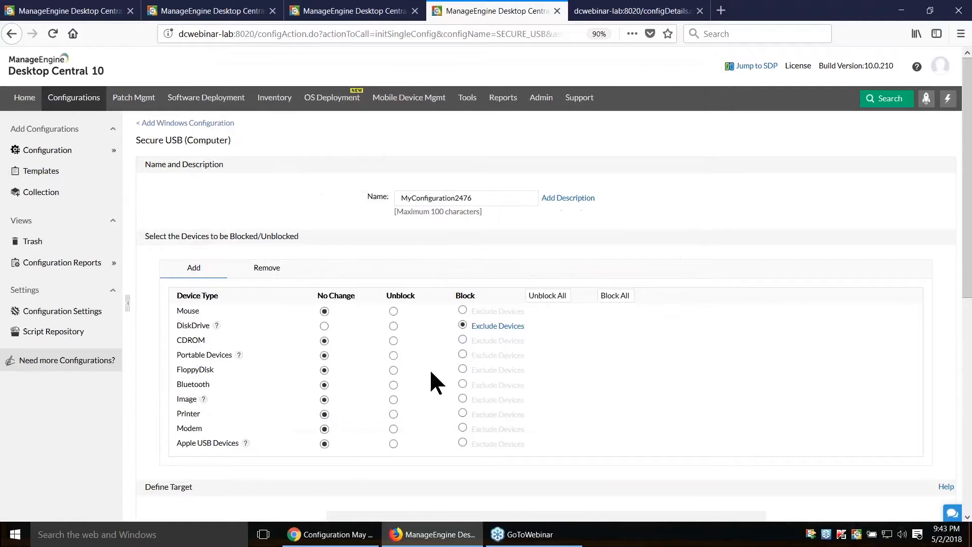
Reset the second-level target settings and filter the target computers to the Managers custom group
scroll(431, 373, down, 2)
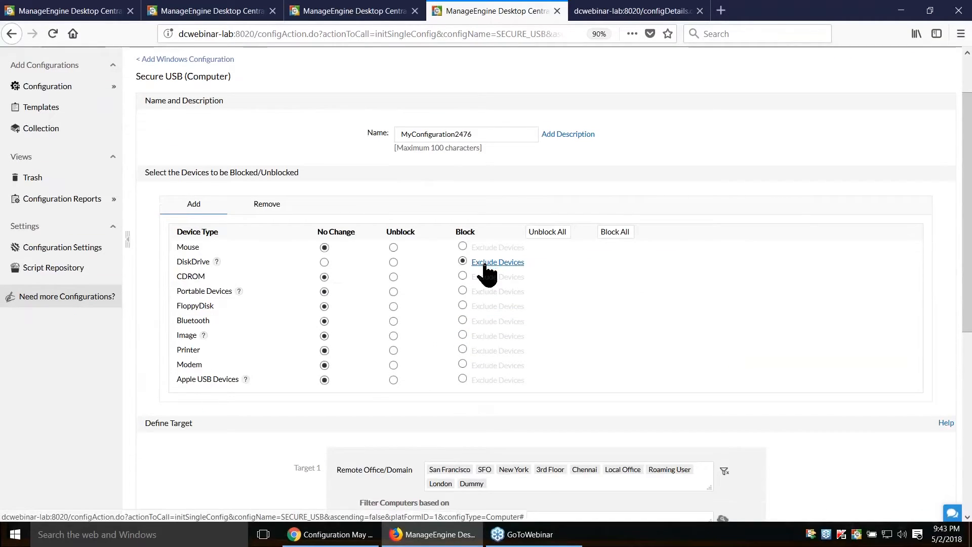
scroll(486, 273, down, 6)
click(724, 280)
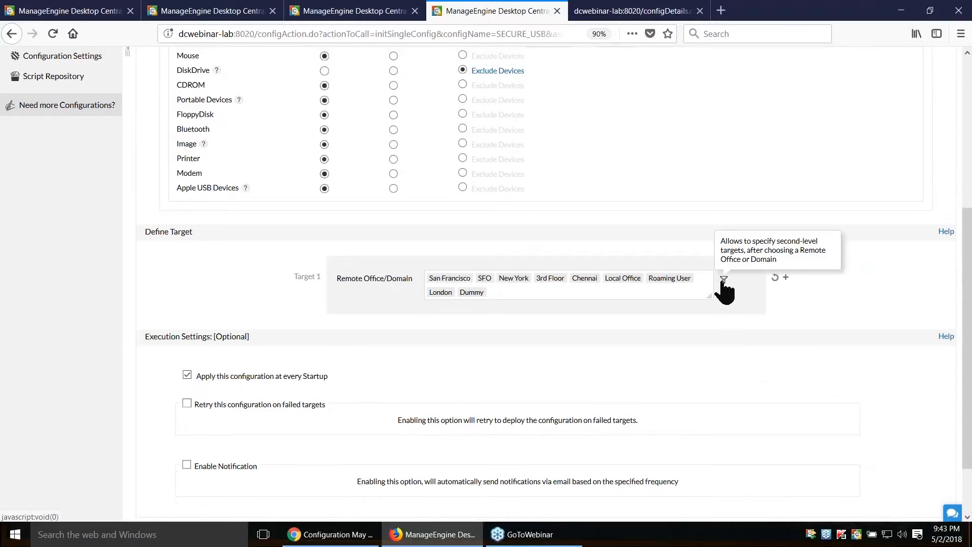
click(723, 281)
click(396, 329)
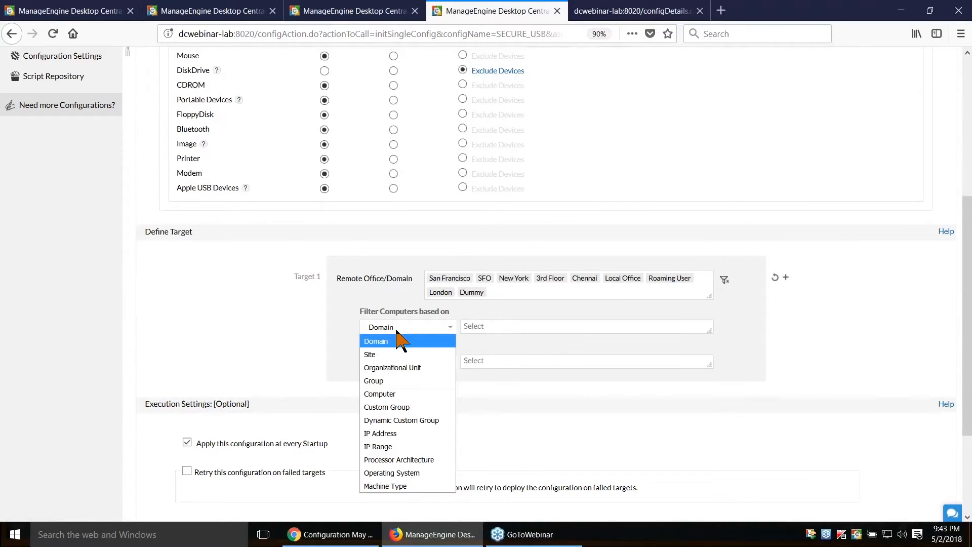
click(402, 406)
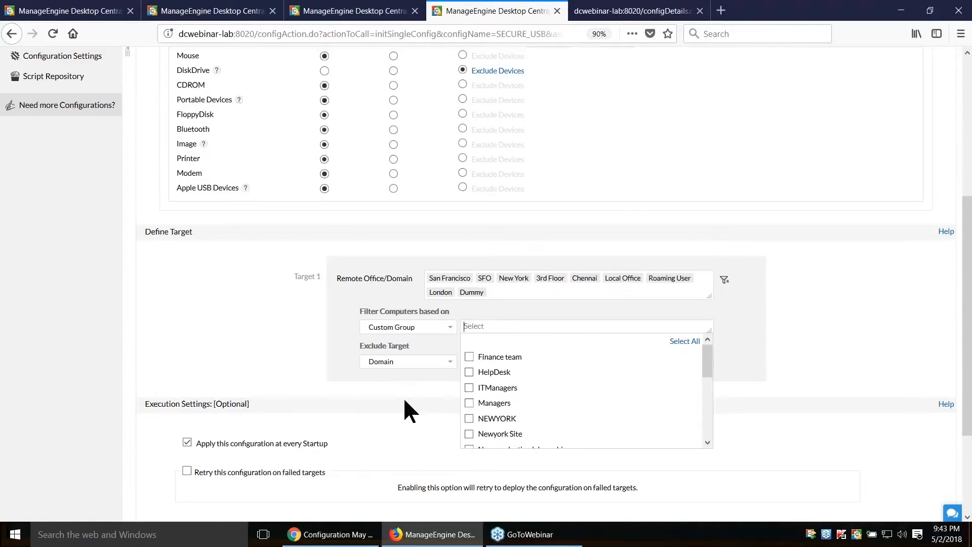
click(467, 401)
click(271, 320)
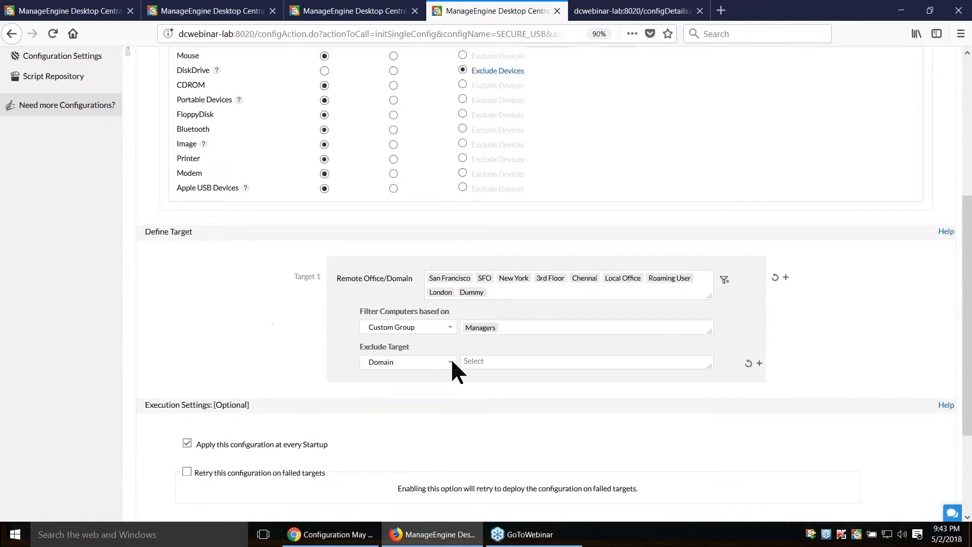
Review the Secure USB configuration's device and target settings and switch to the USB Device Management slide
scroll(450, 357, down, 2)
scroll(453, 364, up, 6)
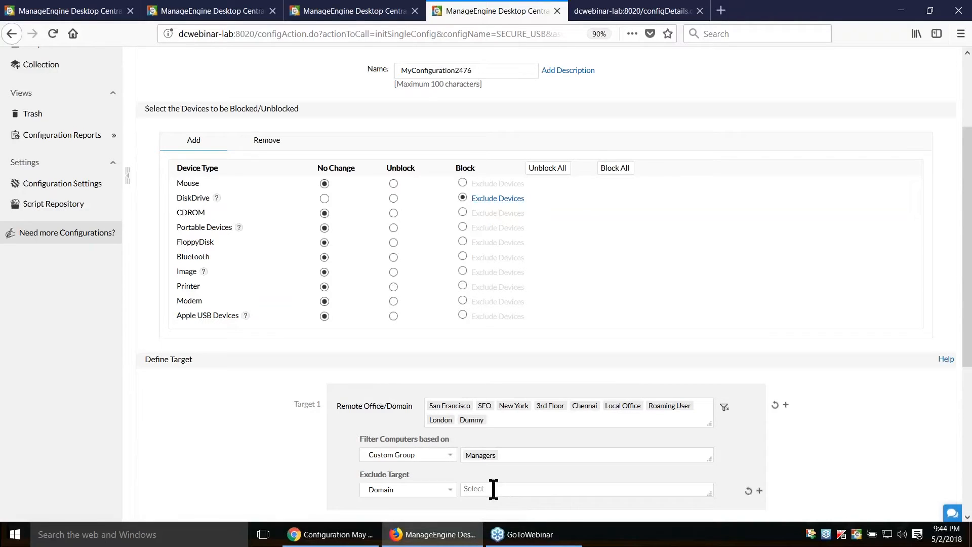
scroll(574, 431, down, 1)
scroll(574, 432, down, 2)
scroll(574, 432, up, 4)
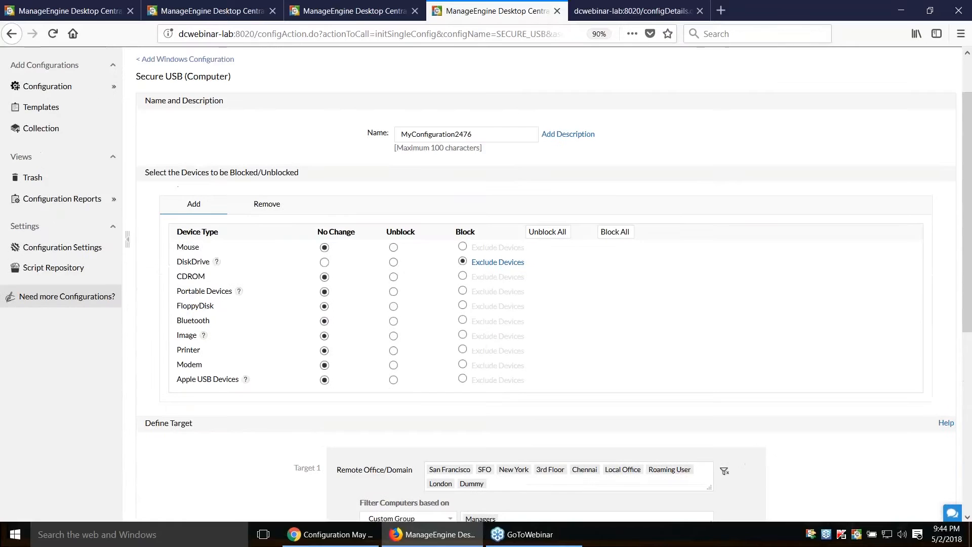
key(alt+Tab)
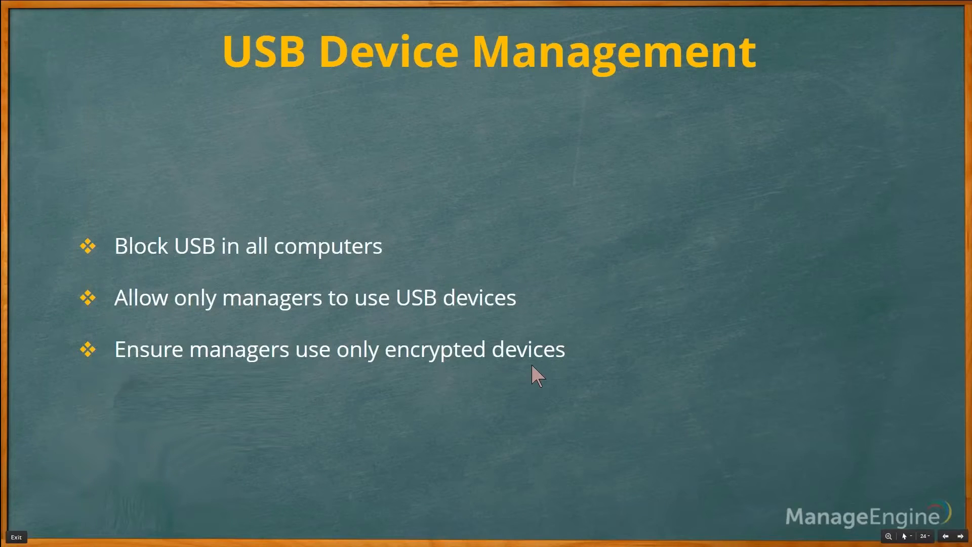
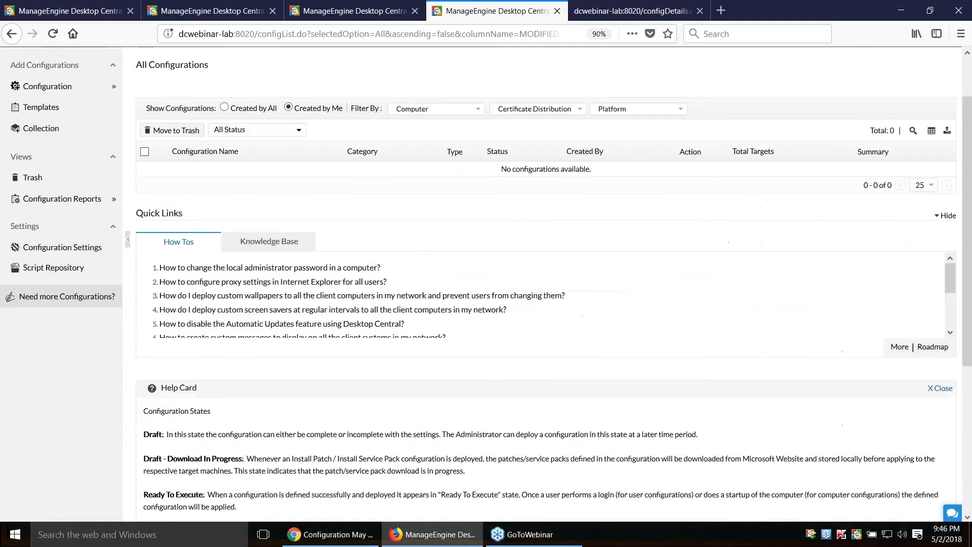
Set the type filter of the All Configurations list back to Configurations to cover every configuration type
click(560, 109)
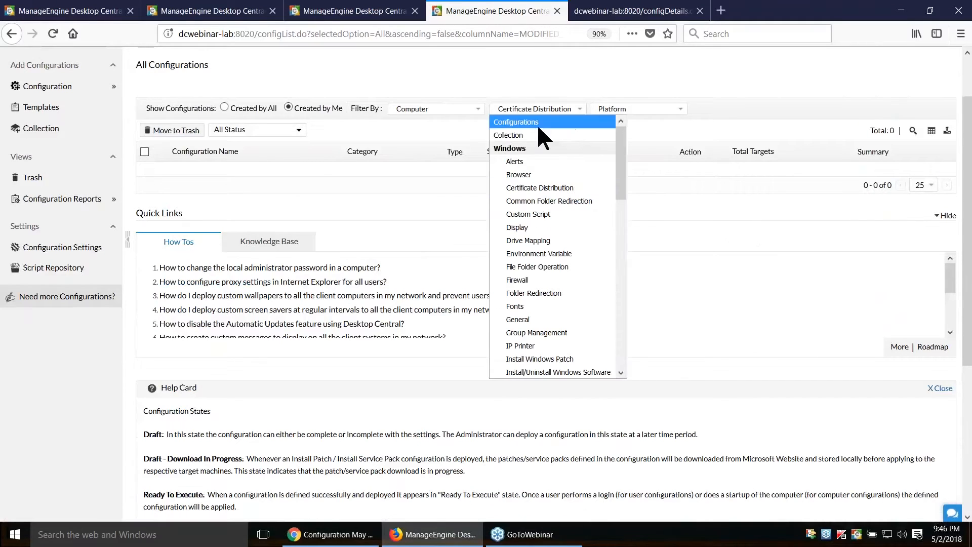
click(534, 172)
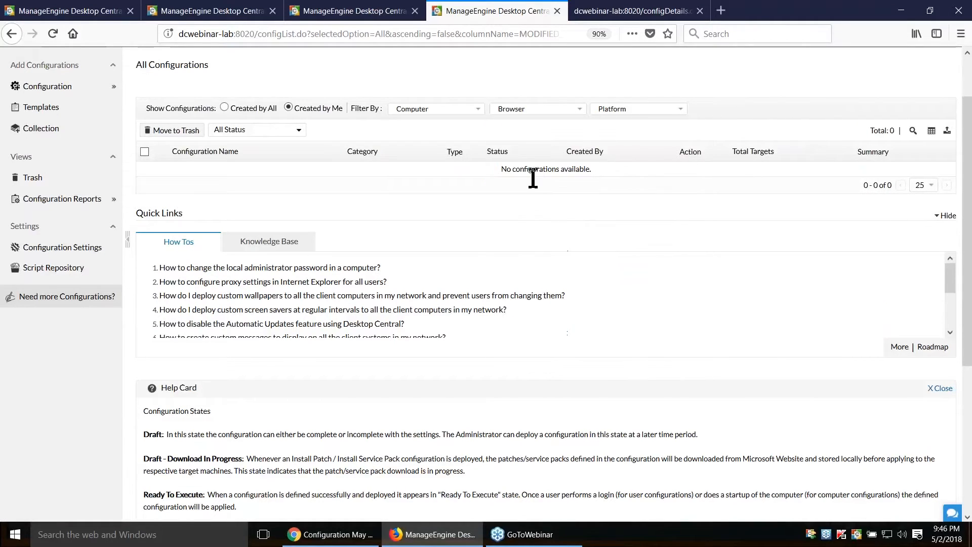
click(522, 108)
click(525, 125)
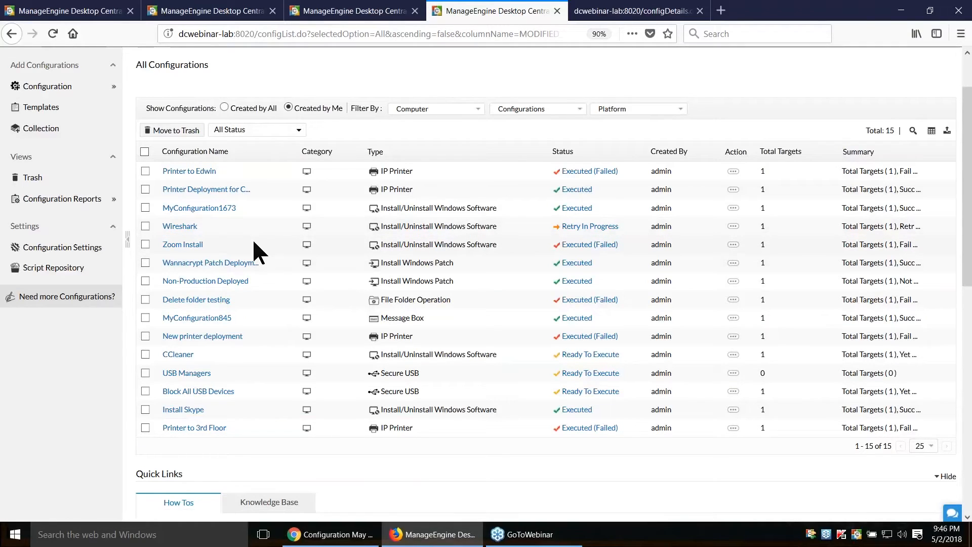
Open the Configurations by Computer report and look through the configurations applied to each computer
scroll(83, 329, up, 2)
mouse_move(77, 266)
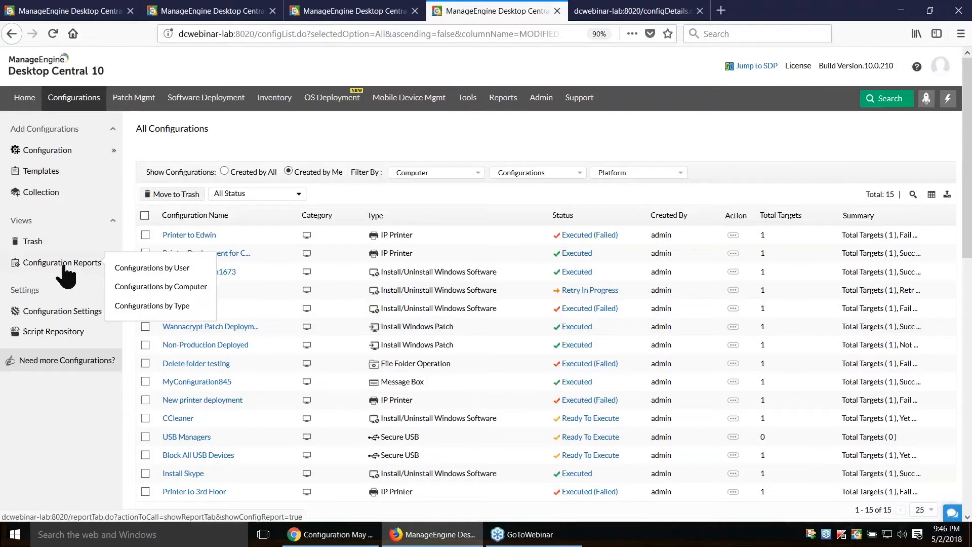
click(151, 291)
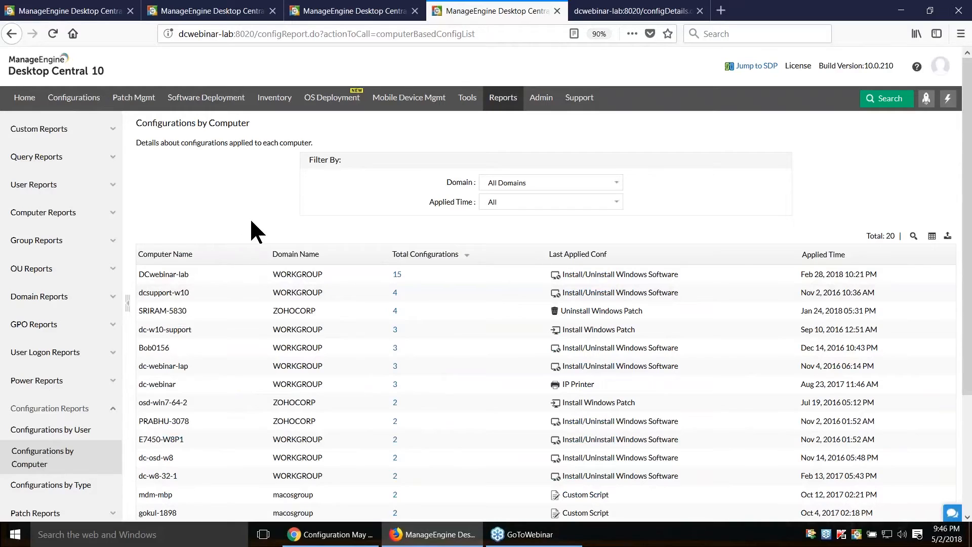
scroll(253, 223, down, 2)
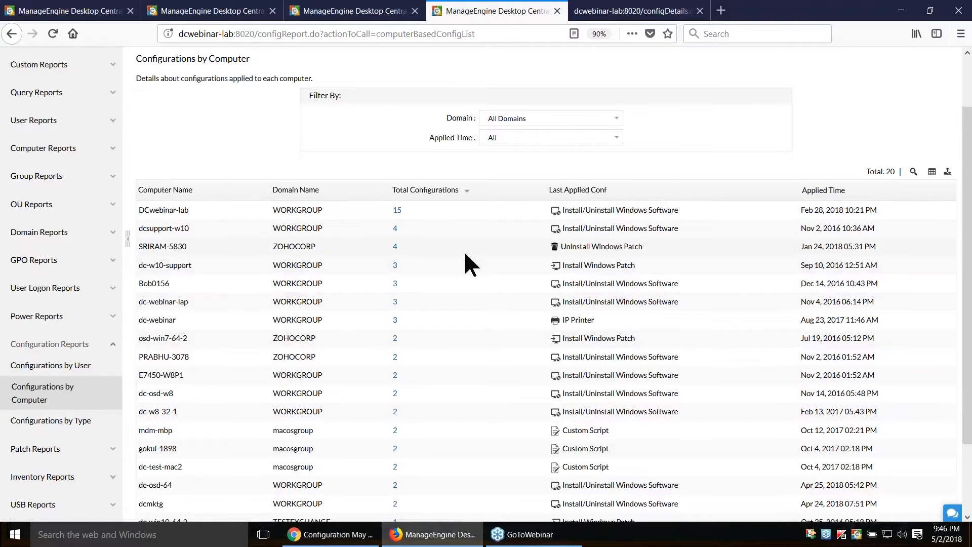
Look through the Configurations by Computer report and open the list of configurations applied to DCwebinar-lab
scroll(463, 250, down, 2)
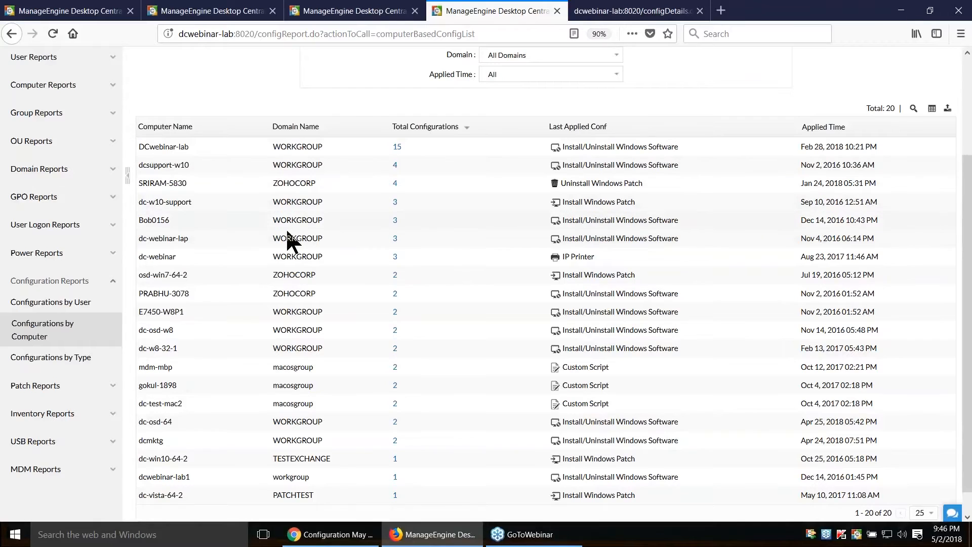
scroll(381, 261, down, 1)
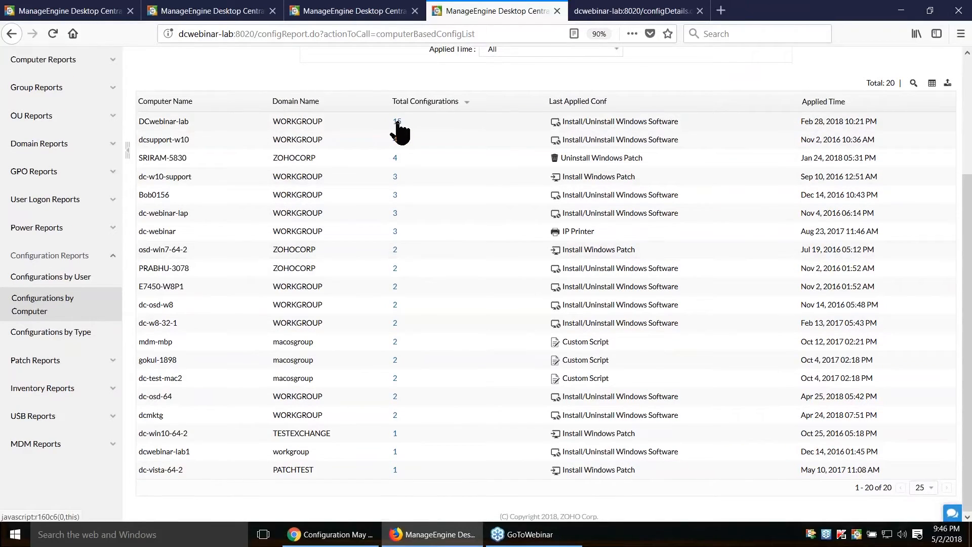
drag(681, 122, 543, 121)
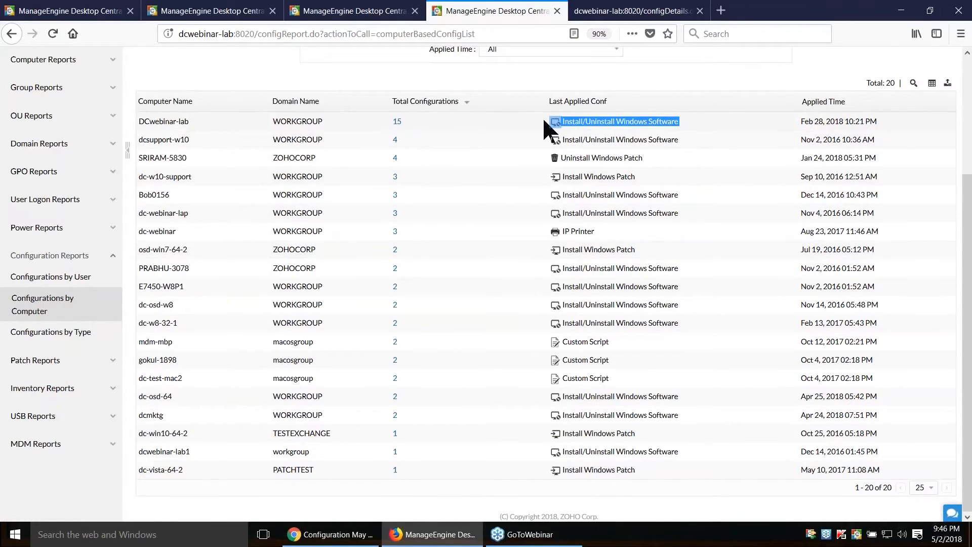
click(397, 121)
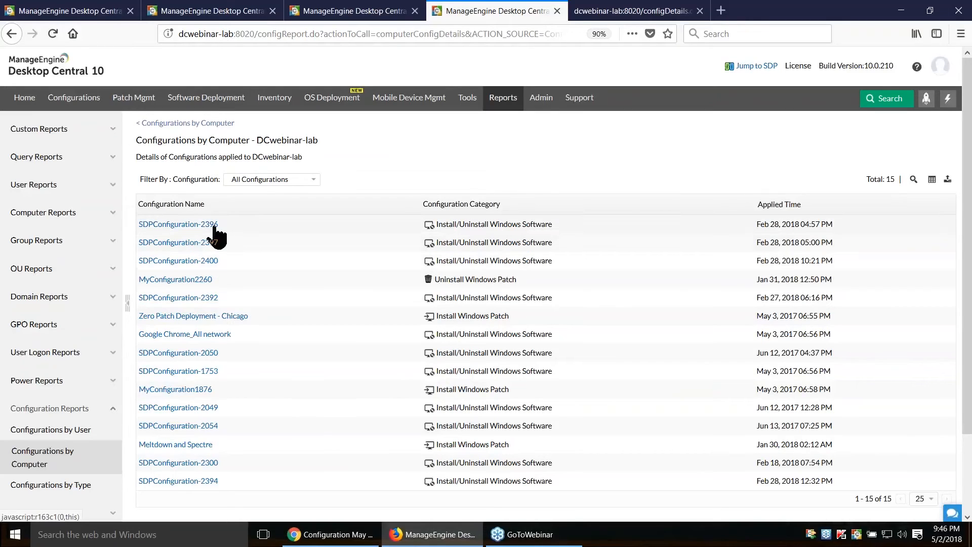
In the All Configurations list, select the failed IP printer configuration in the second row, Baseline - New Users and IP Printer for New USER
click(84, 103)
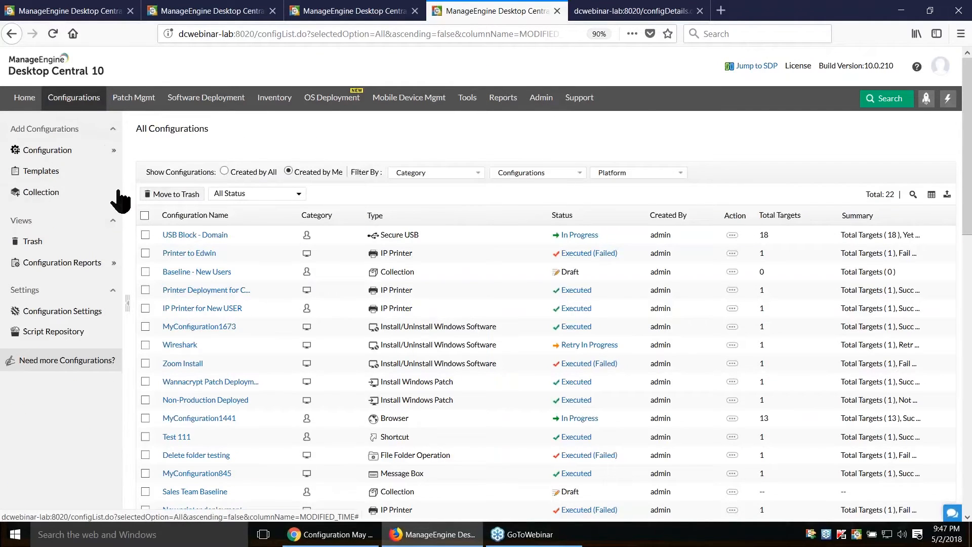
click(145, 253)
click(145, 271)
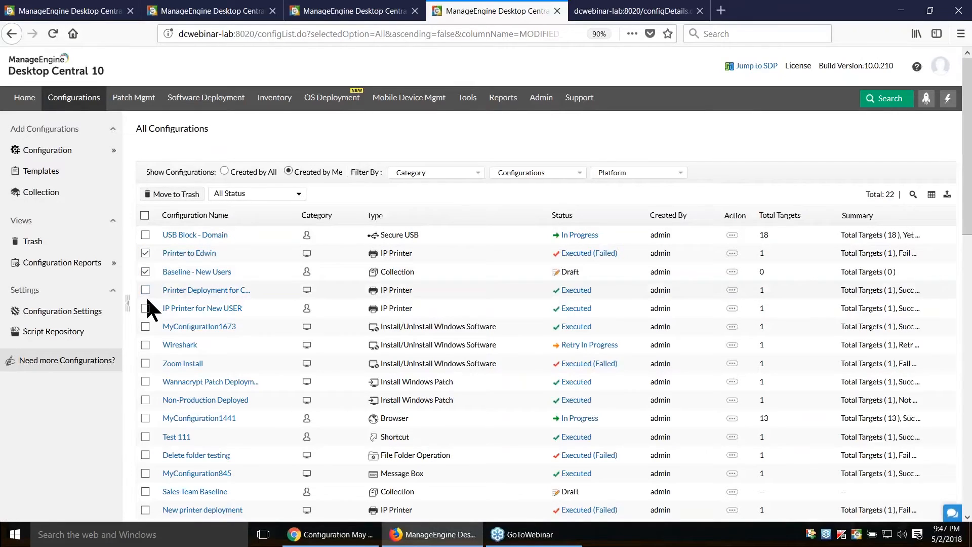
click(146, 308)
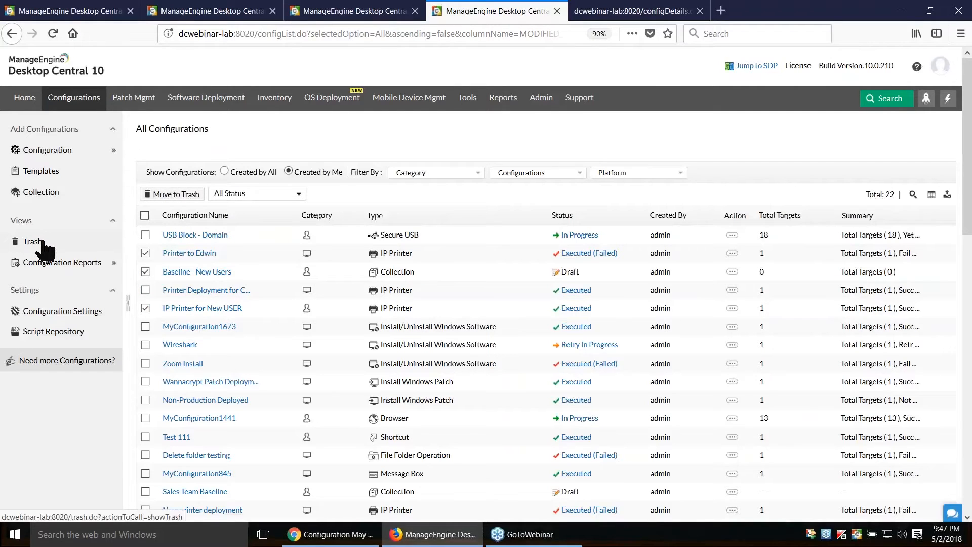
Switch to the presentation, advance to the Scenario 3 slide, and return to Desktop Central in the browser
key(alt+Tab)
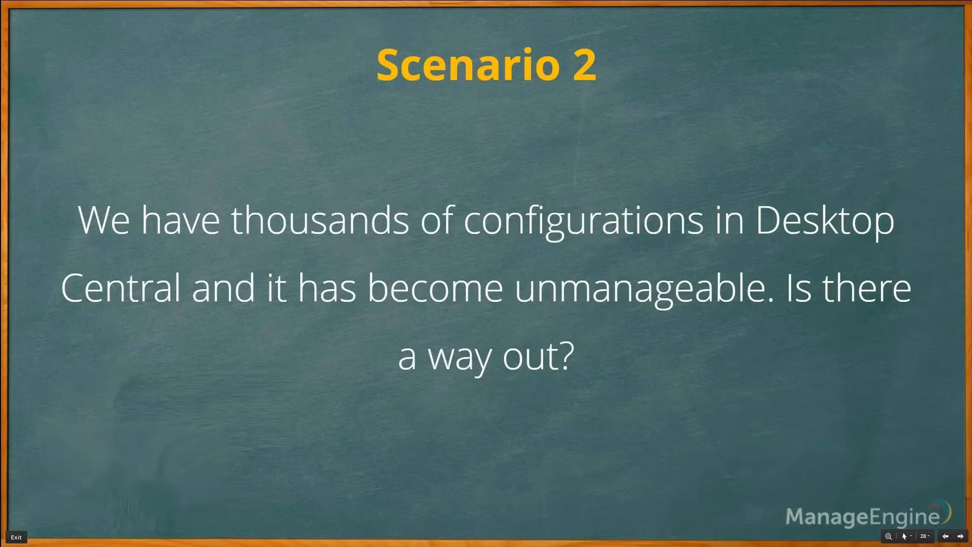
key(Right)
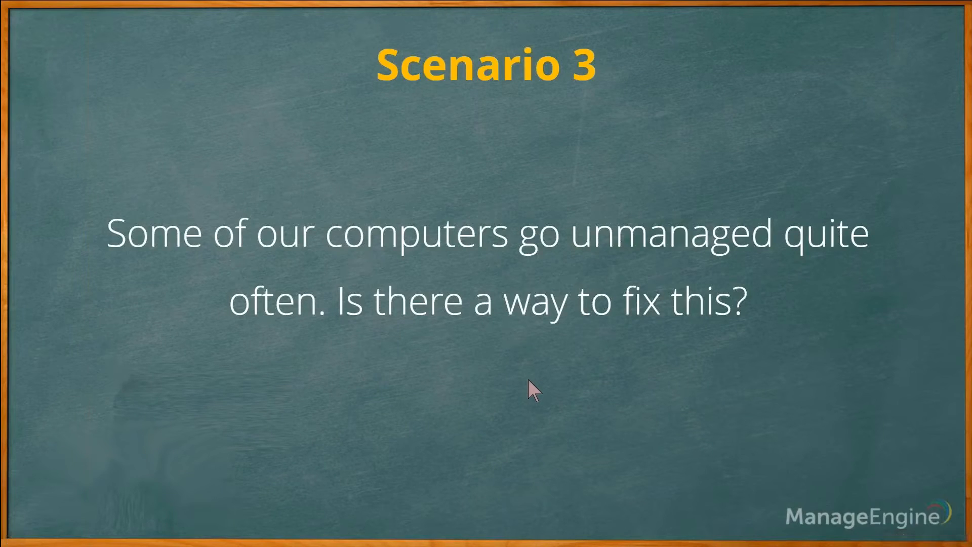
key(alt+Tab)
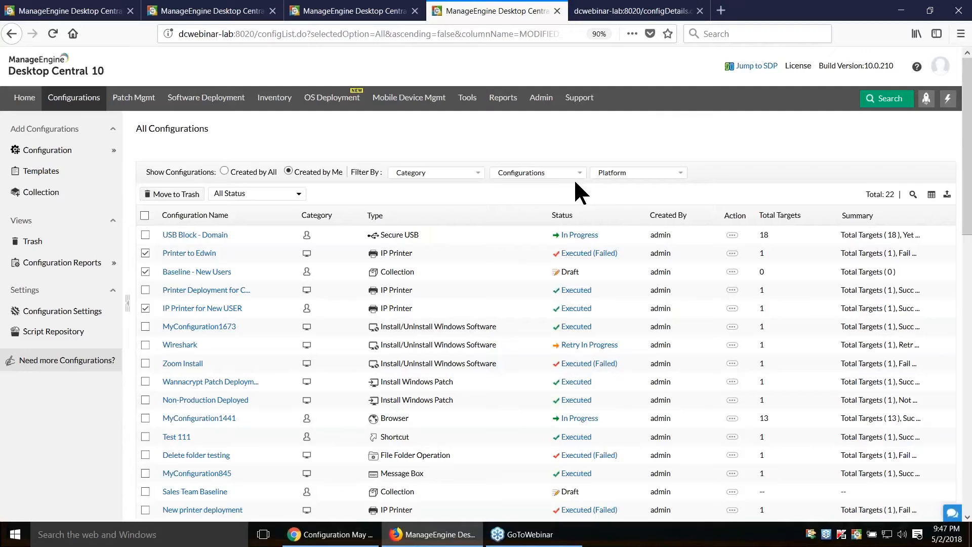
Open the agent settings and examine the options restricting users from uninstalling the agent and stopping the agent service
click(542, 105)
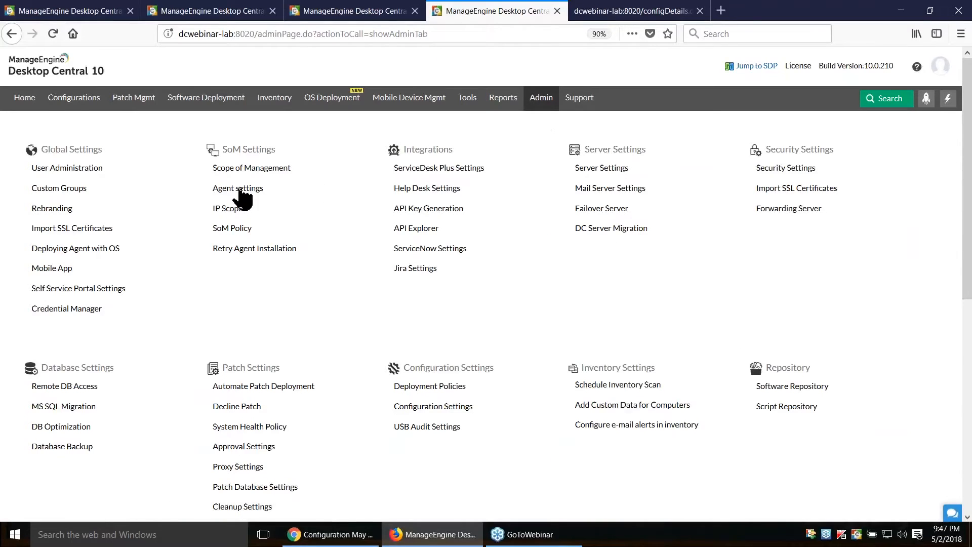
click(240, 190)
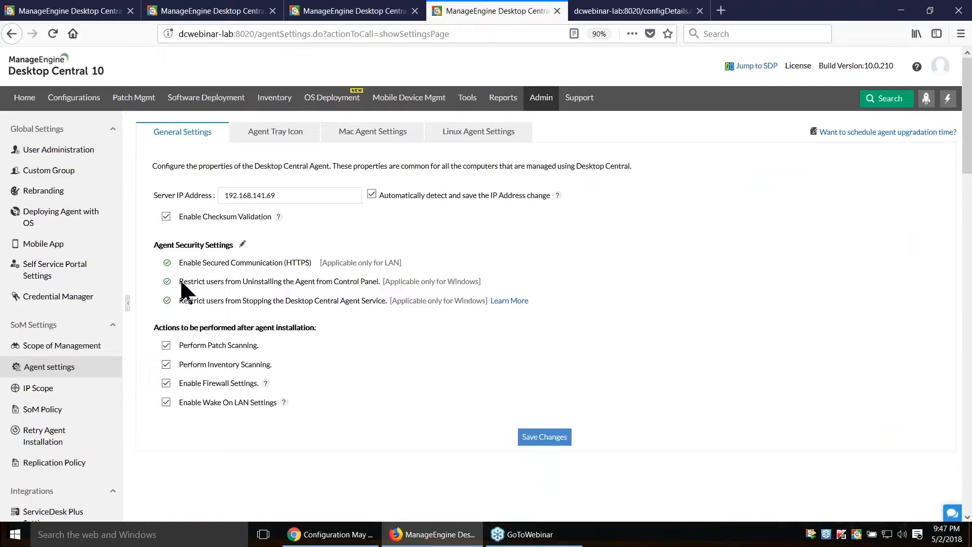
drag(181, 282, 372, 288)
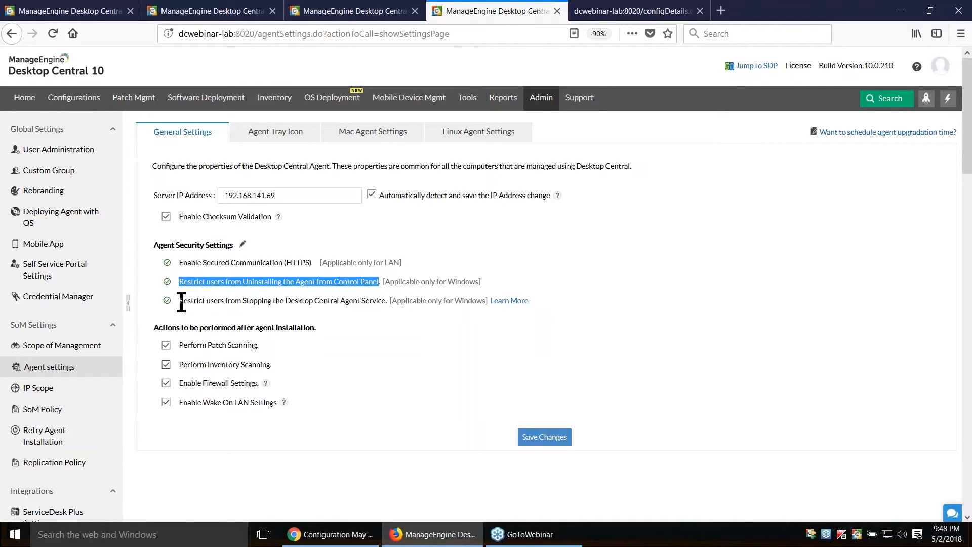
drag(180, 300, 388, 303)
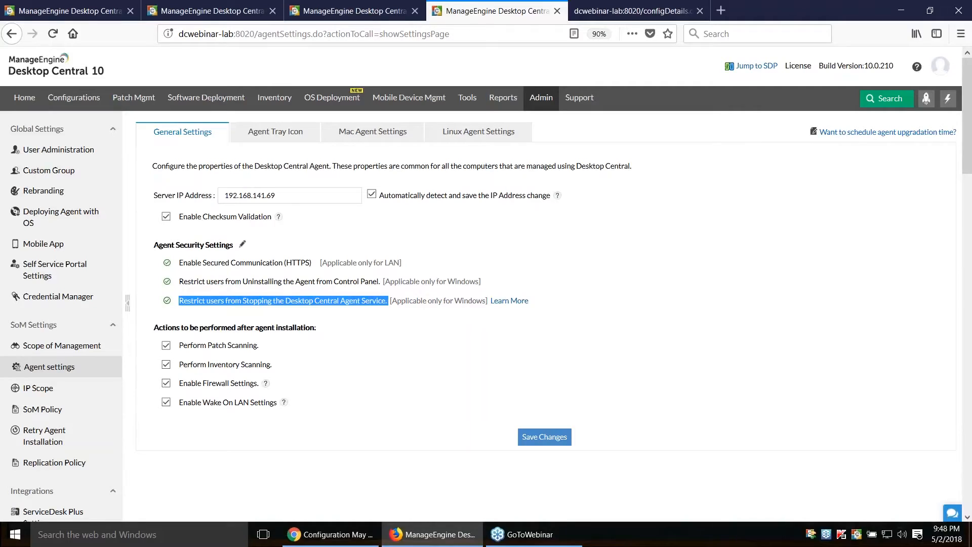
click(381, 303)
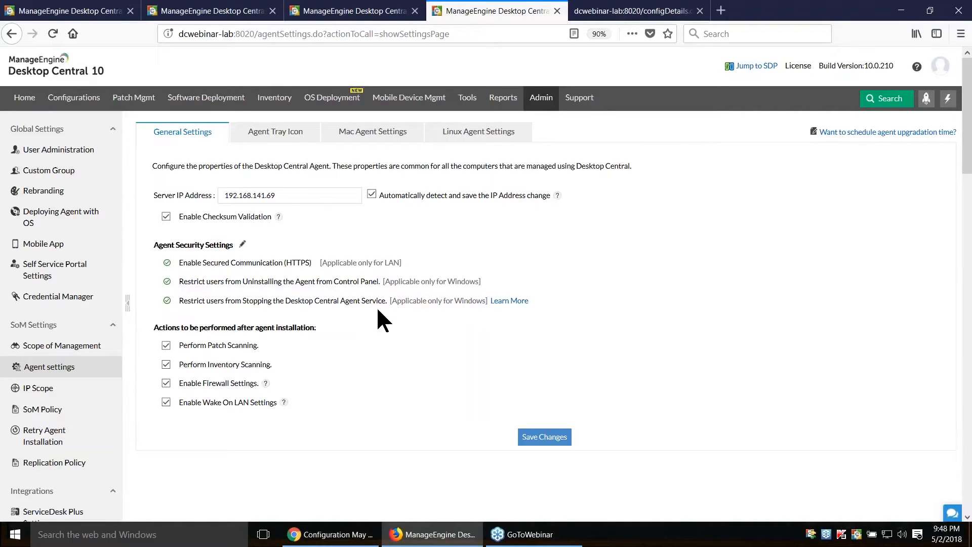
drag(387, 302, 173, 301)
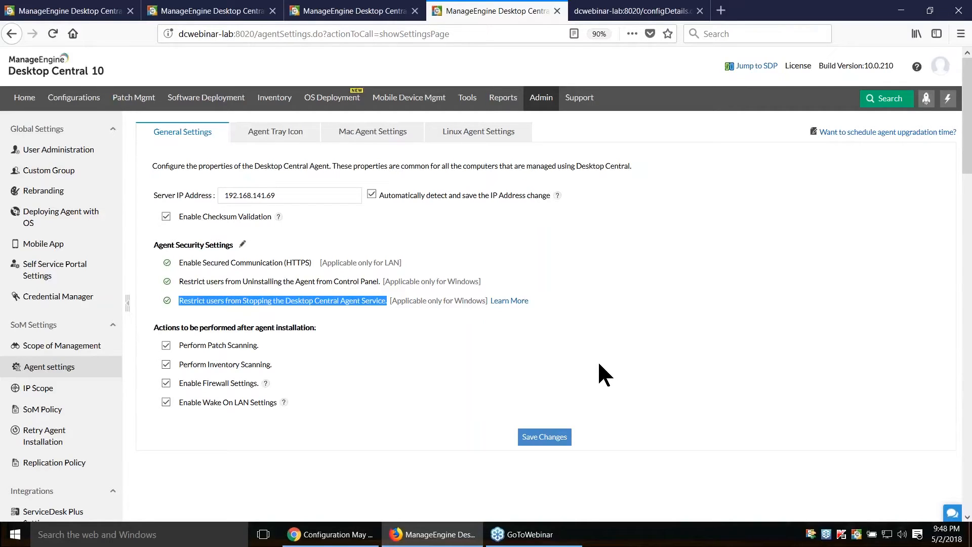
Switch to the presentation, advance to the Scenario 4 slide, and go back to the browser
key(alt+Tab)
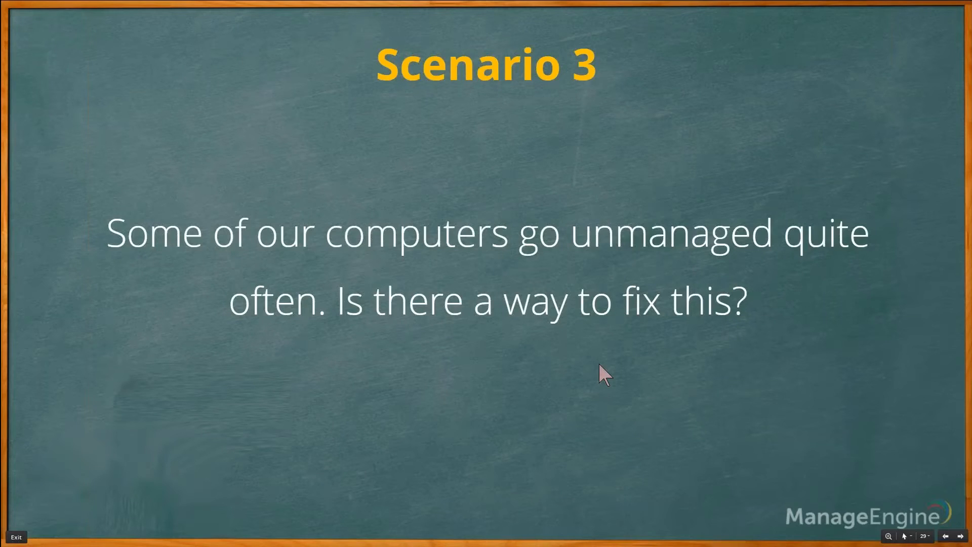
key(Right)
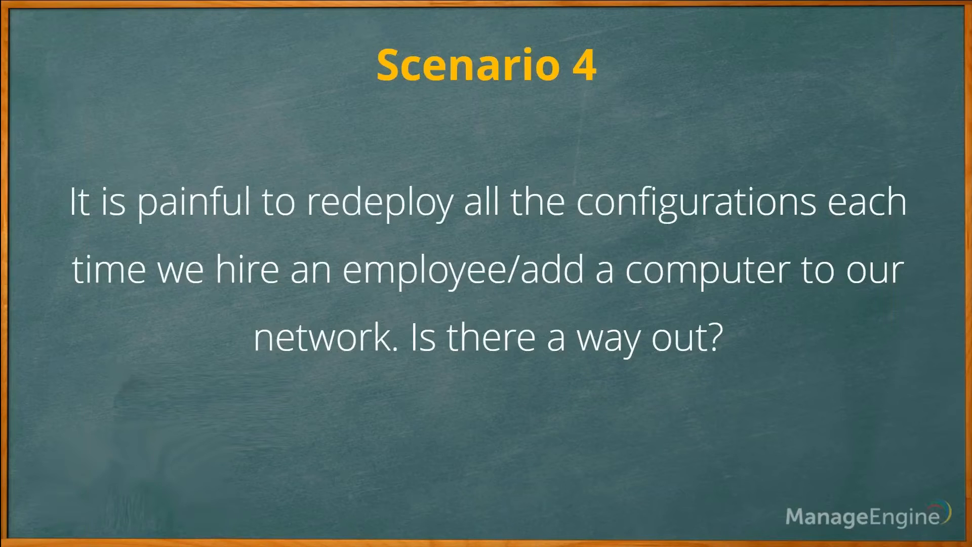
key(alt+Tab)
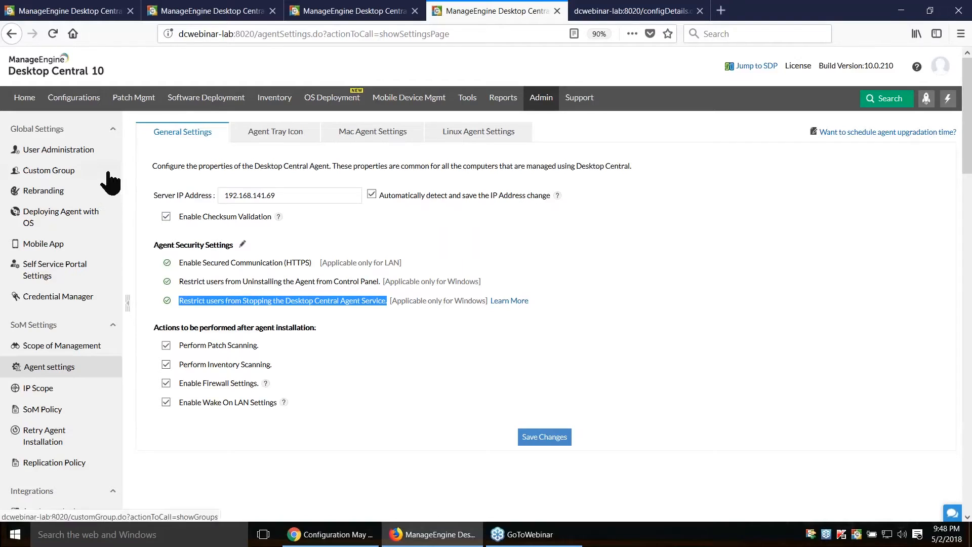
In the IP Printer for New USER configuration, reset the target, choose the ZOHOCORP domain and enable target filtering
click(366, 17)
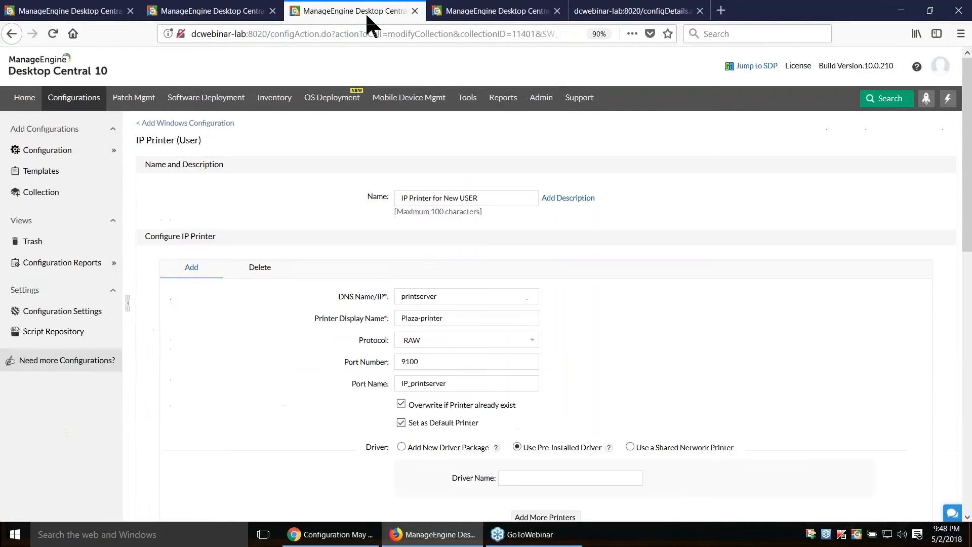
scroll(439, 345, down, 5)
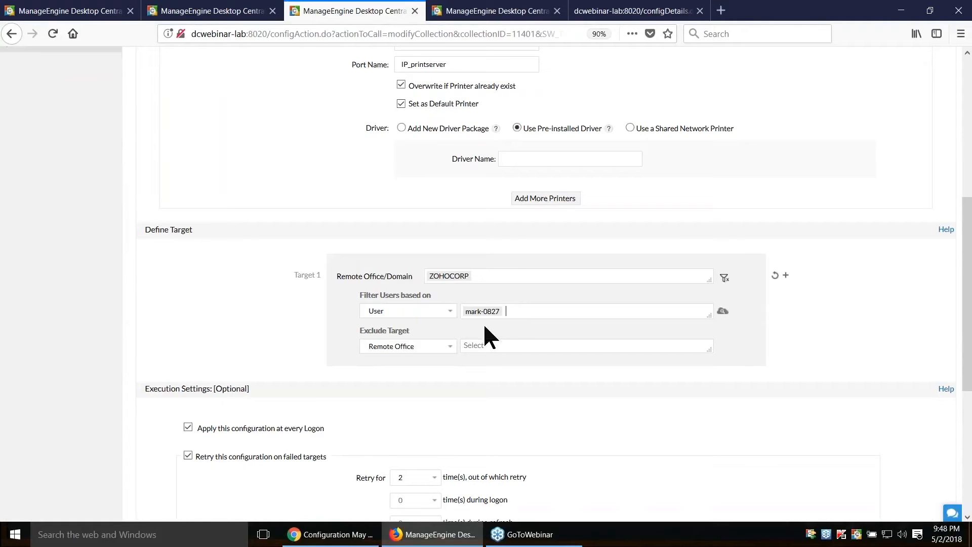
click(498, 311)
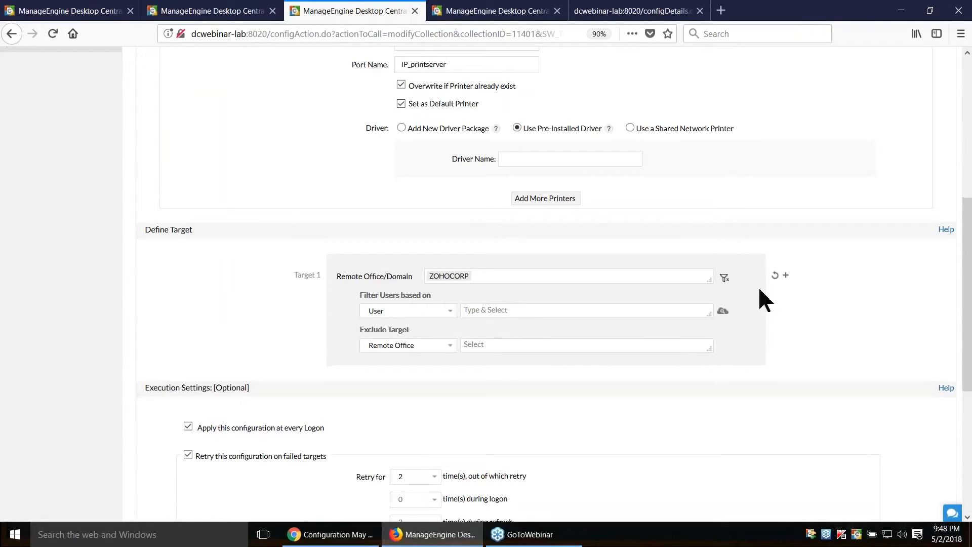
click(775, 276)
click(485, 276)
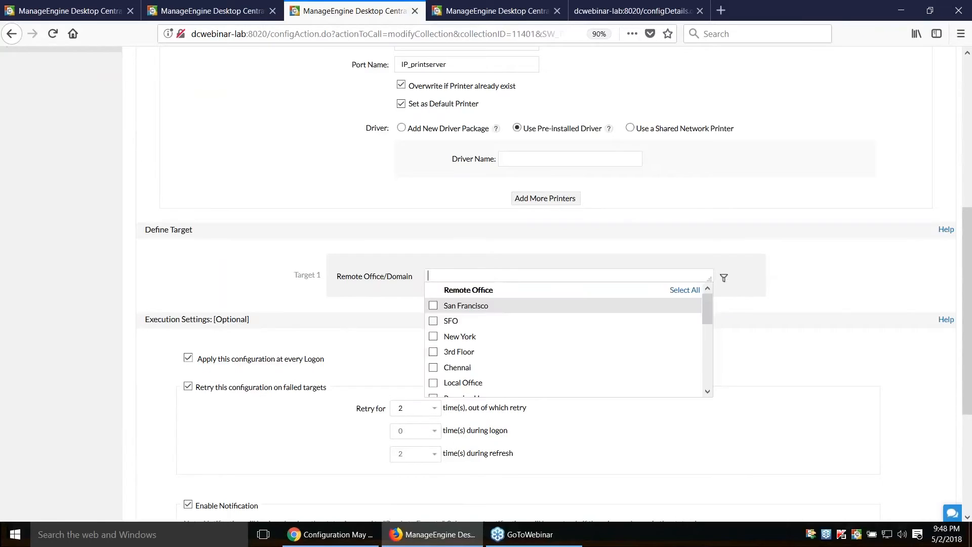
scroll(446, 390, down, 5)
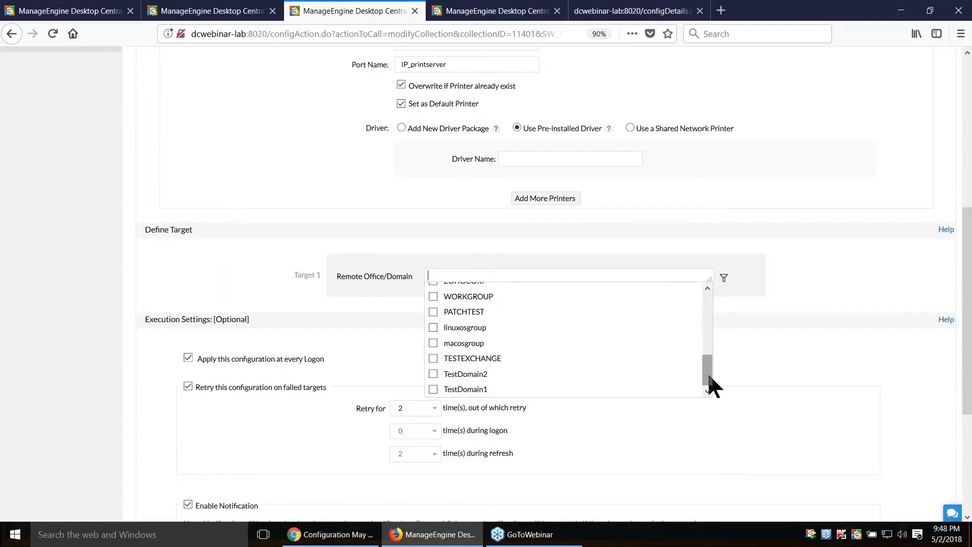
drag(710, 386, 705, 369)
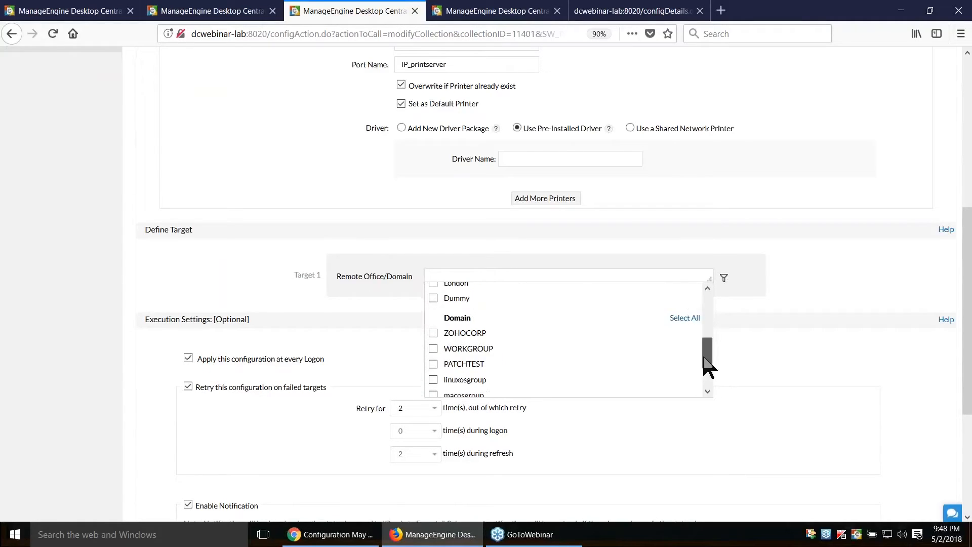
click(433, 339)
click(725, 287)
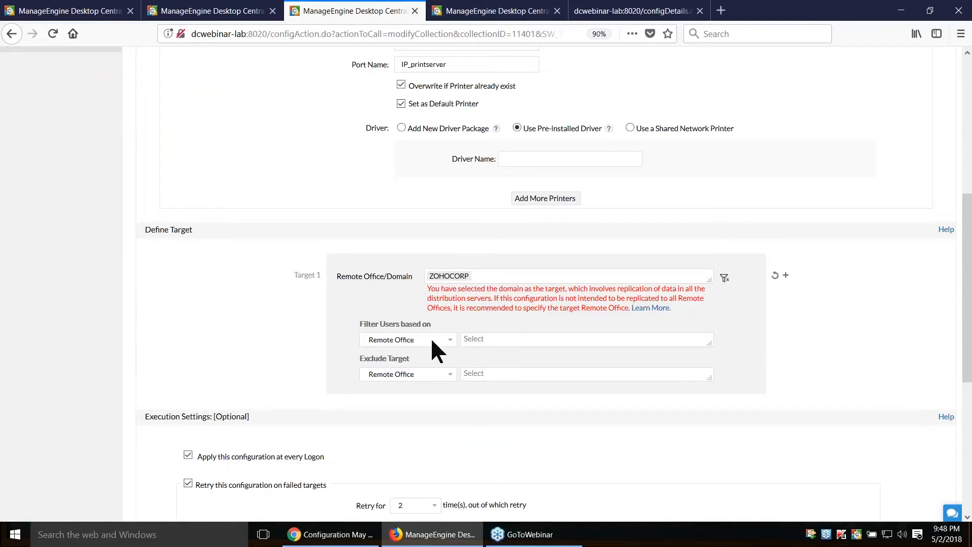
Filter the target users by group and add the Allowed RODC Password Replication Group from the ZOHOCORP domain
click(404, 342)
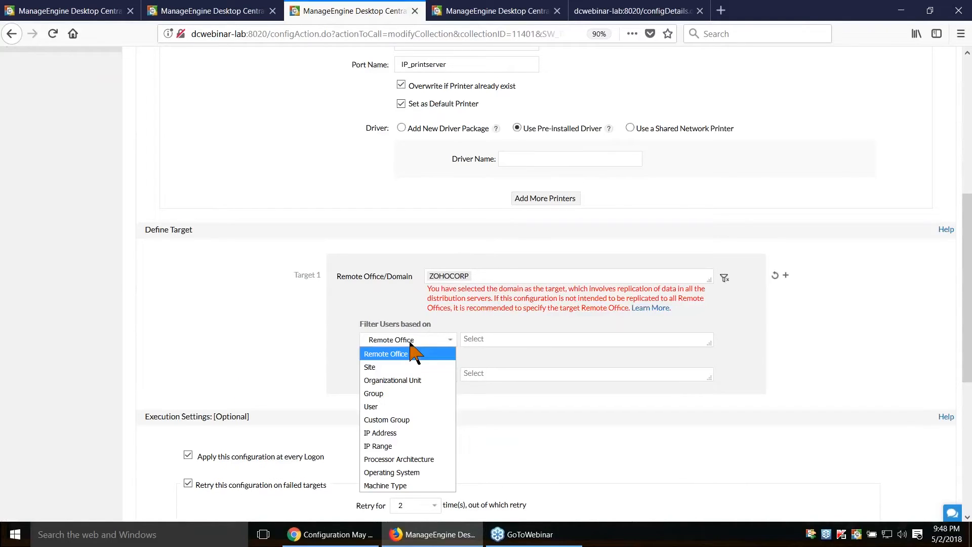
click(395, 400)
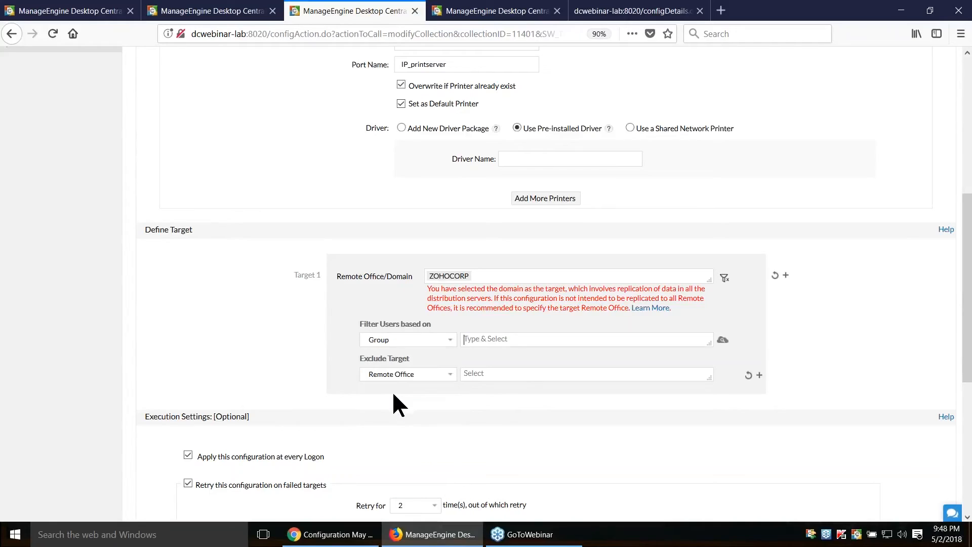
click(723, 340)
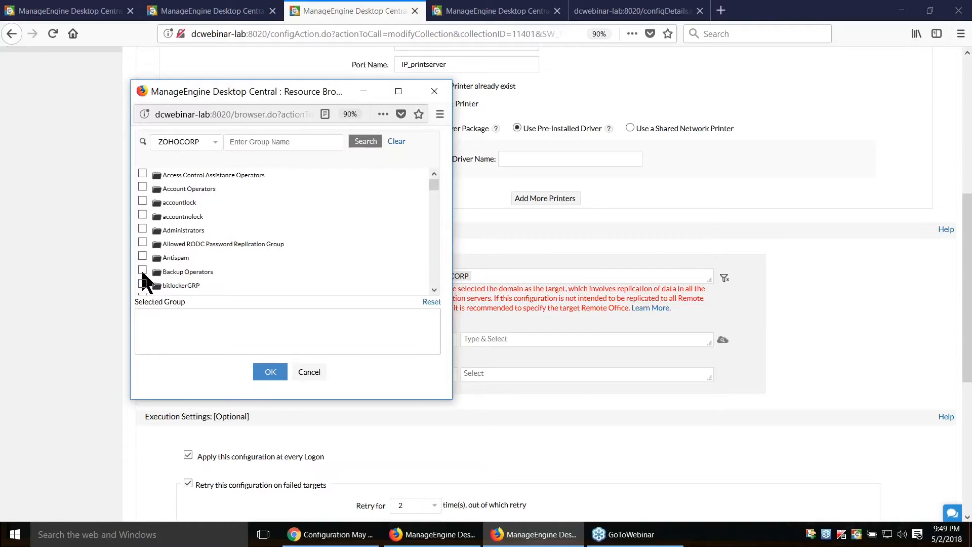
click(142, 242)
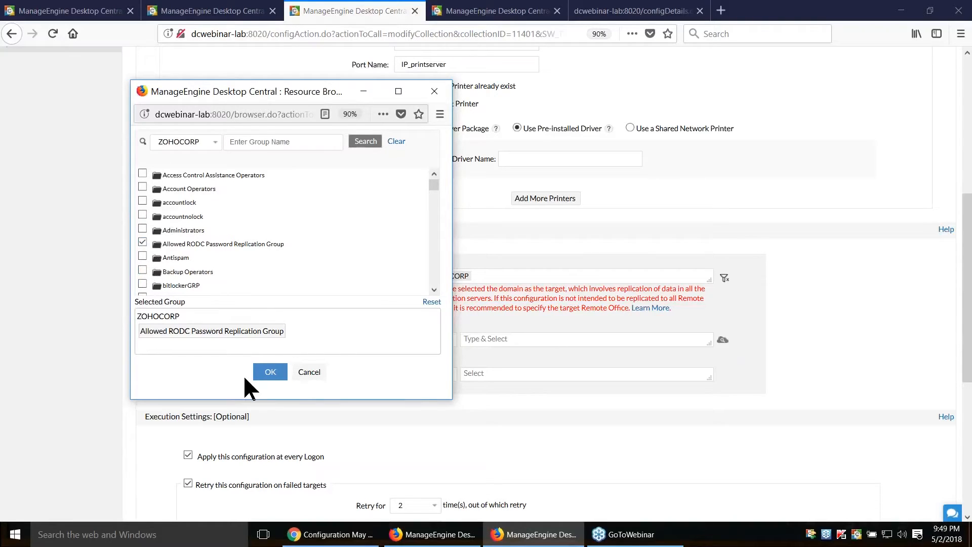
click(270, 372)
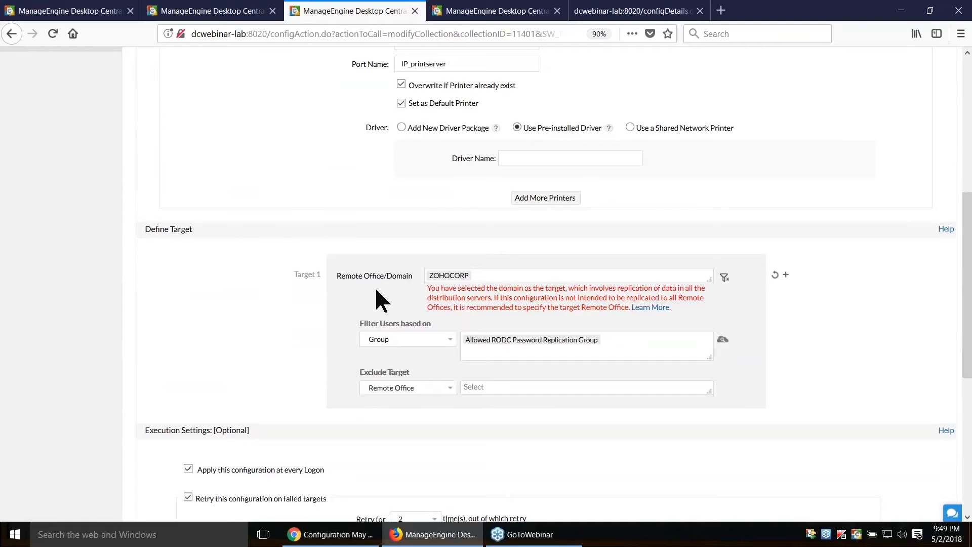
Review the IP printer configuration's target and execution settings, then reopen the All Configurations list in the agent settings browser tab
scroll(376, 290, down, 3)
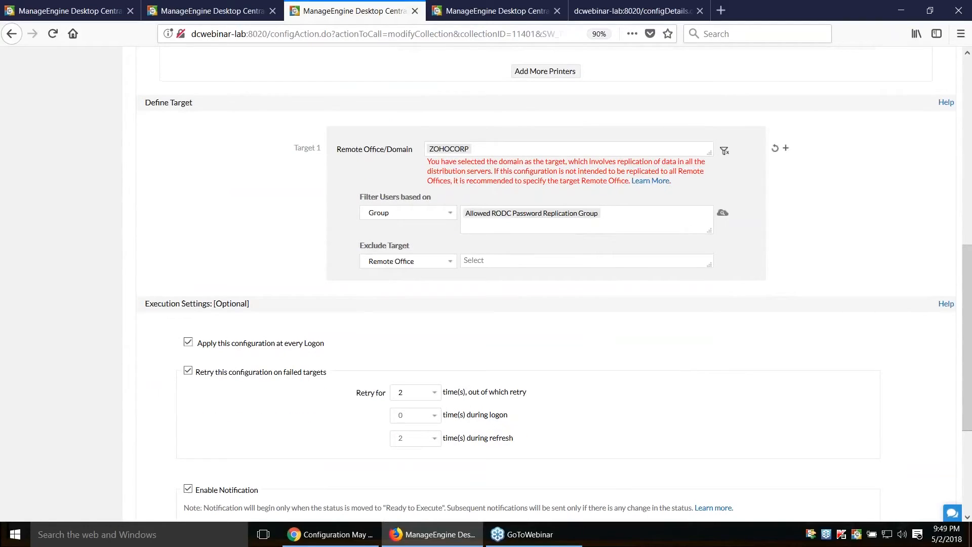
scroll(570, 475, up, 5)
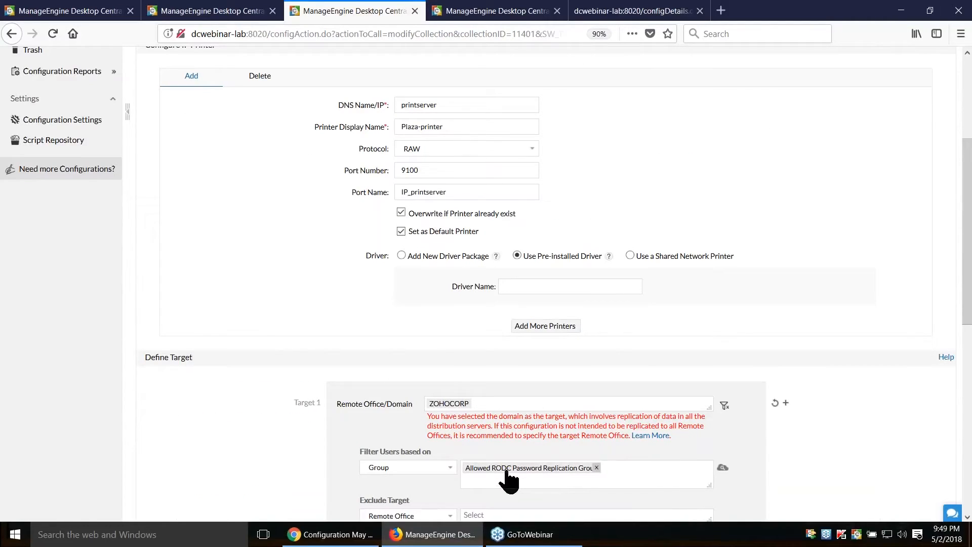
scroll(423, 299, up, 4)
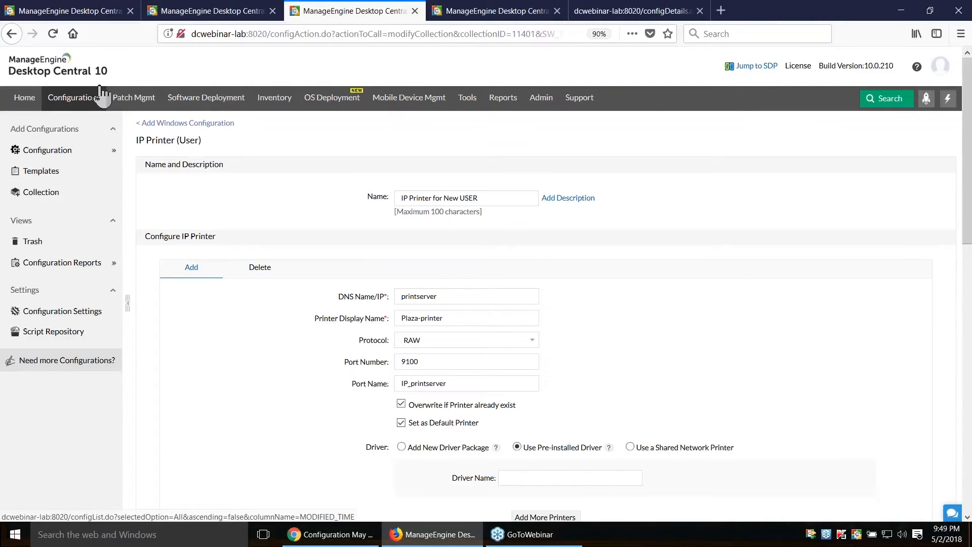
click(487, 11)
click(83, 103)
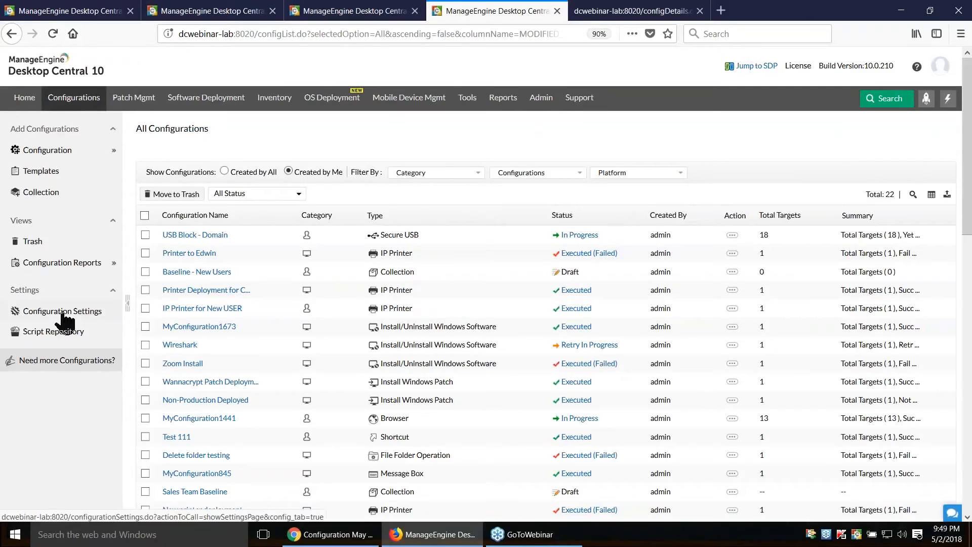
Open the Configuration Settings and examine when configurations are applied to computers or users newly added to an OU or group
click(62, 315)
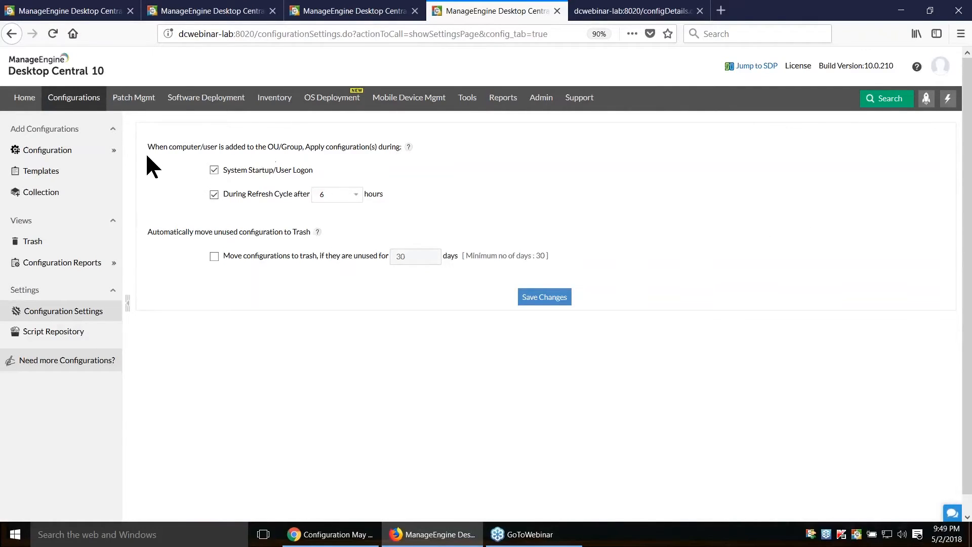
drag(147, 151, 401, 152)
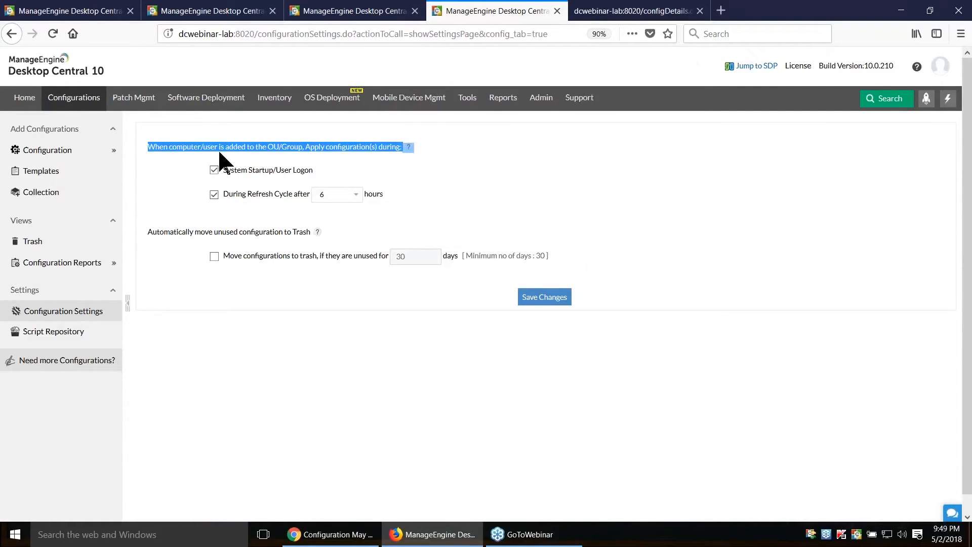
click(156, 148)
drag(156, 147, 399, 149)
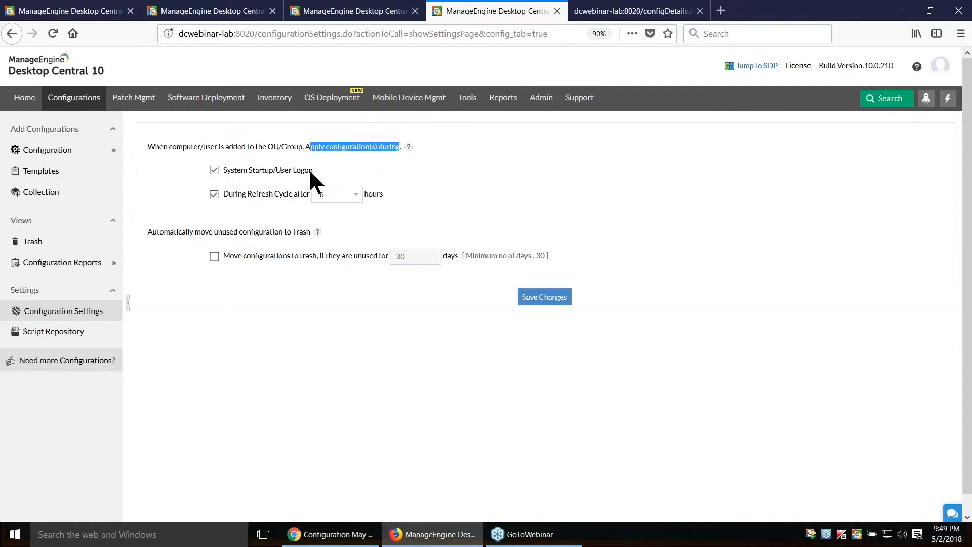
drag(312, 168, 304, 170)
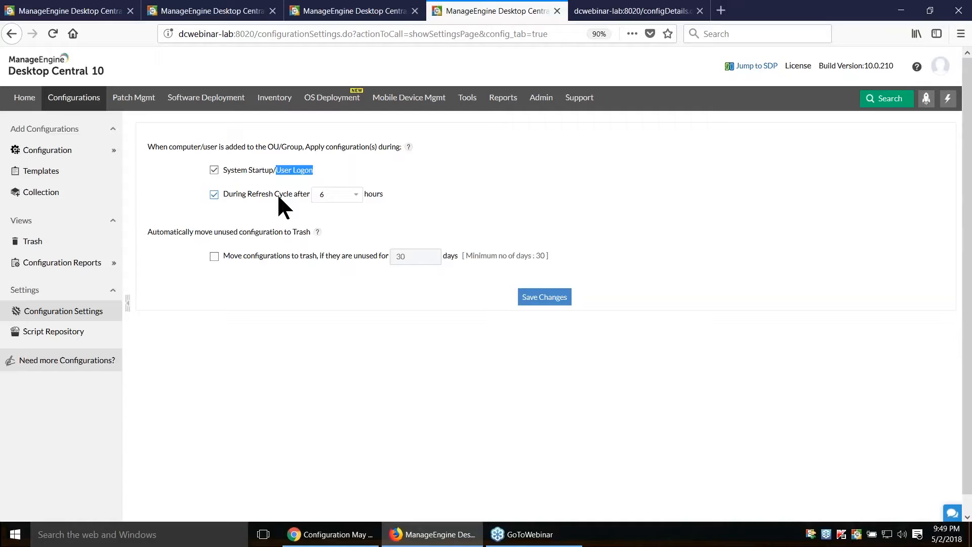
Switch to the presentation, advance to the Scenario 5 slide, and return to the browser
key(alt+Tab)
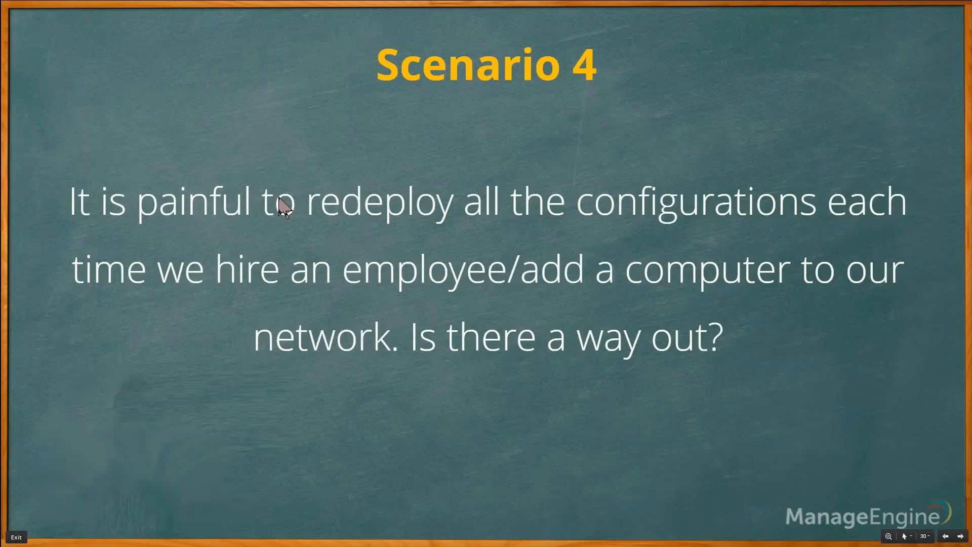
key(Right)
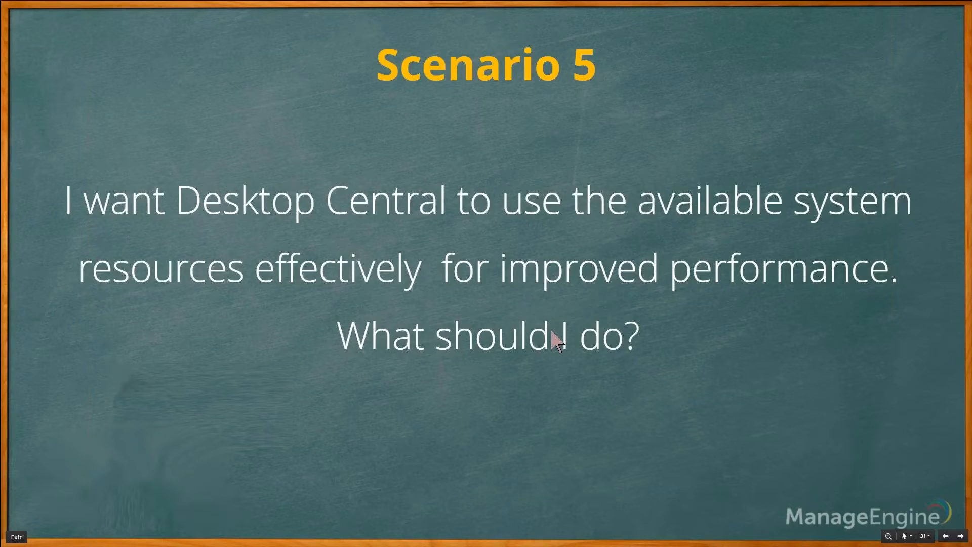
key(alt+Tab)
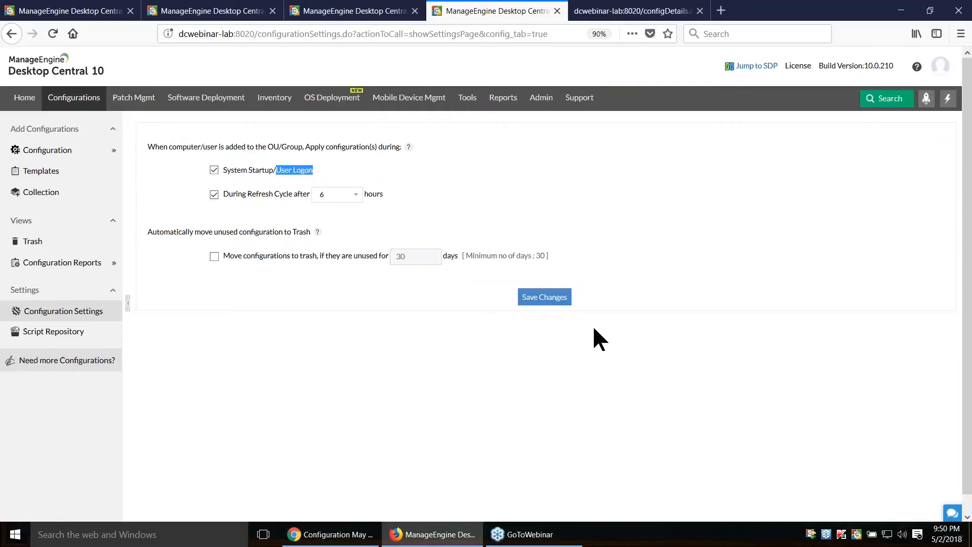
Open the DB Optimization page from the administration settings and select the memory consumption percentage
click(545, 104)
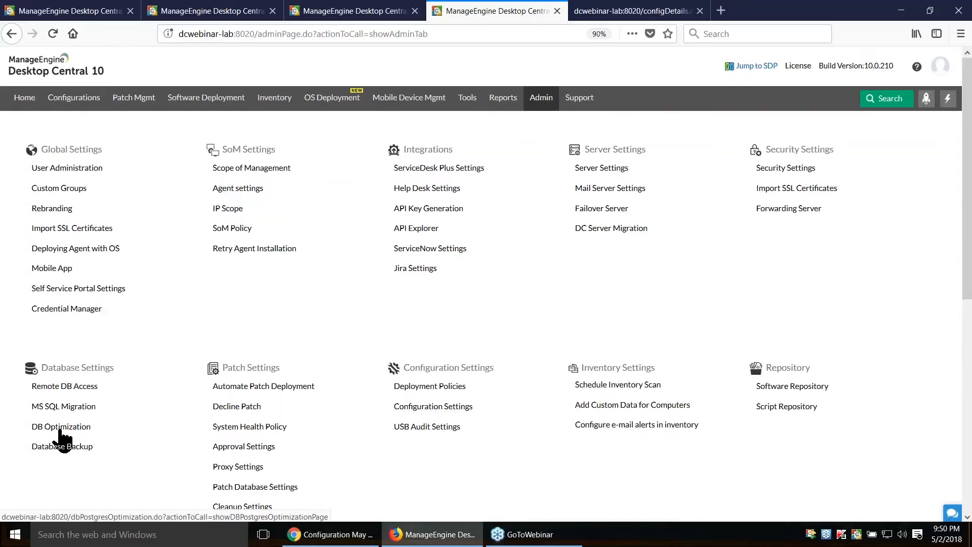
click(60, 429)
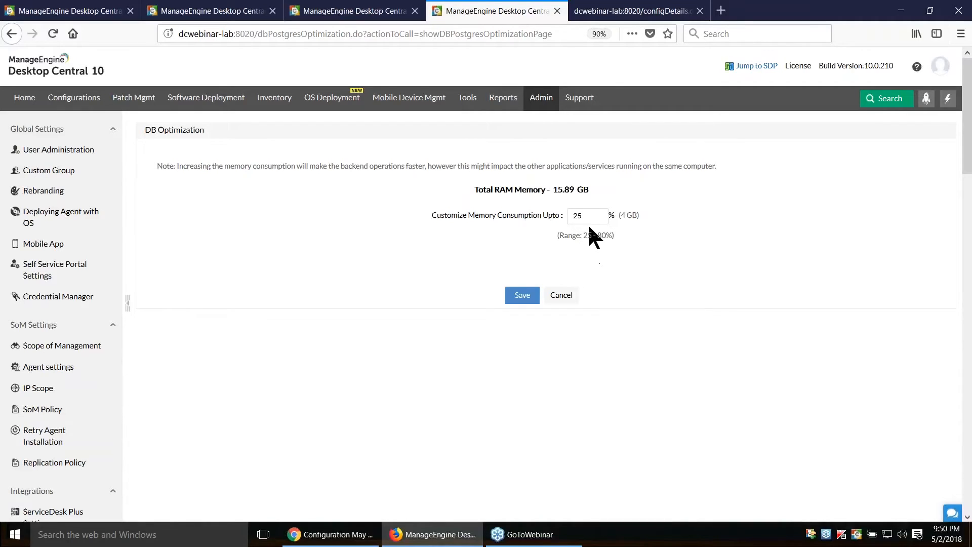
click(588, 215)
double_click(588, 215)
Switch to the presentation, advance to the Scenario 6 slide, and return to the browser
key(alt+Tab)
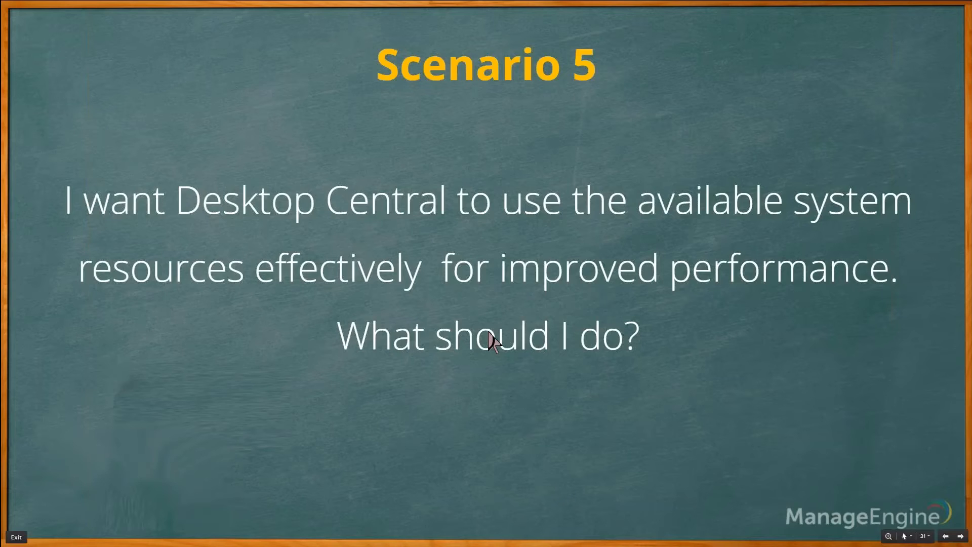
key(Right)
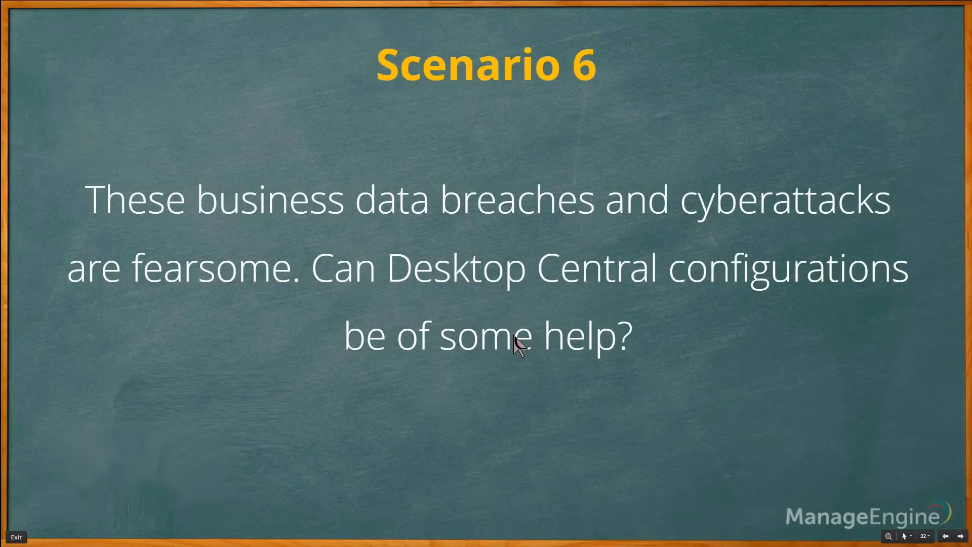
key(alt+Tab)
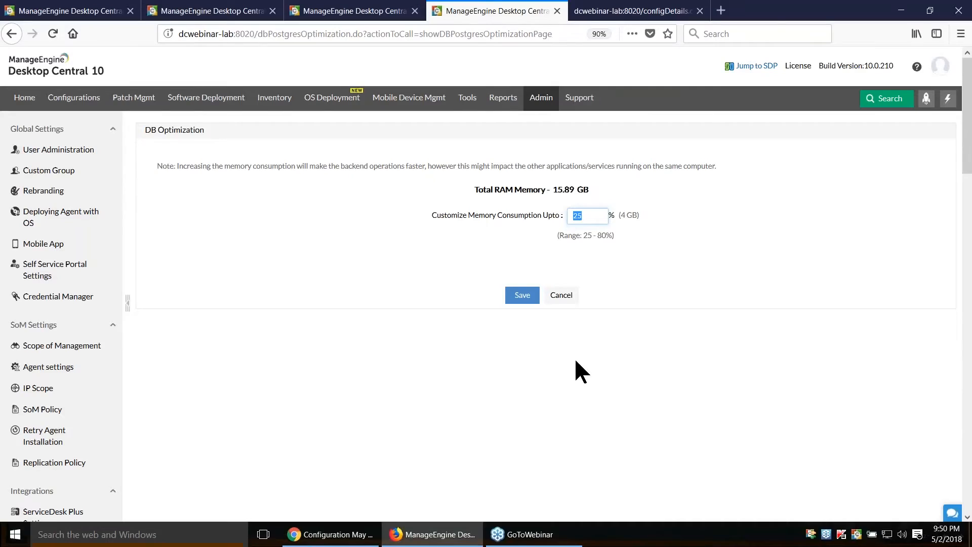
Open the Script Repository under Configurations, view the contents of BlockSMBv1VulnerabilityPorts.bat, and close the script viewer
click(75, 100)
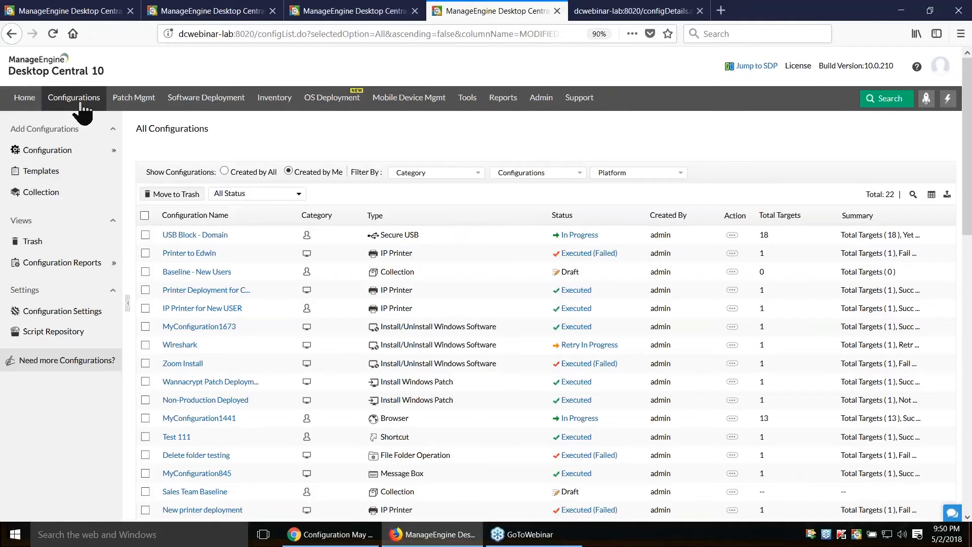
click(67, 337)
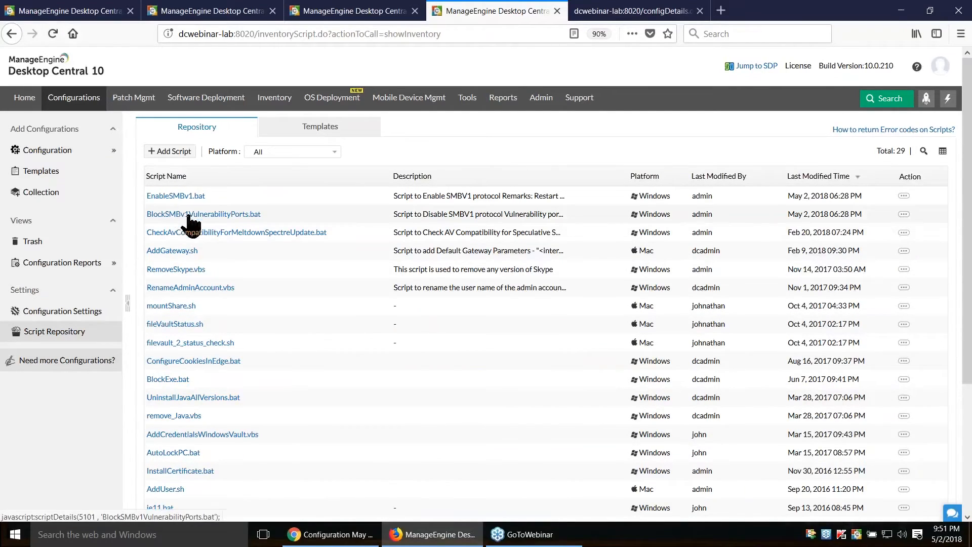
click(234, 217)
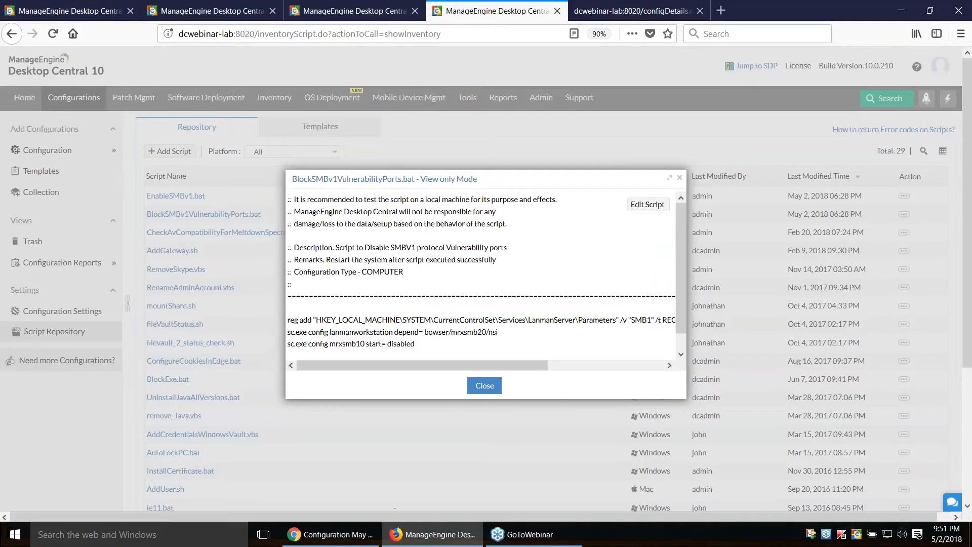
click(491, 392)
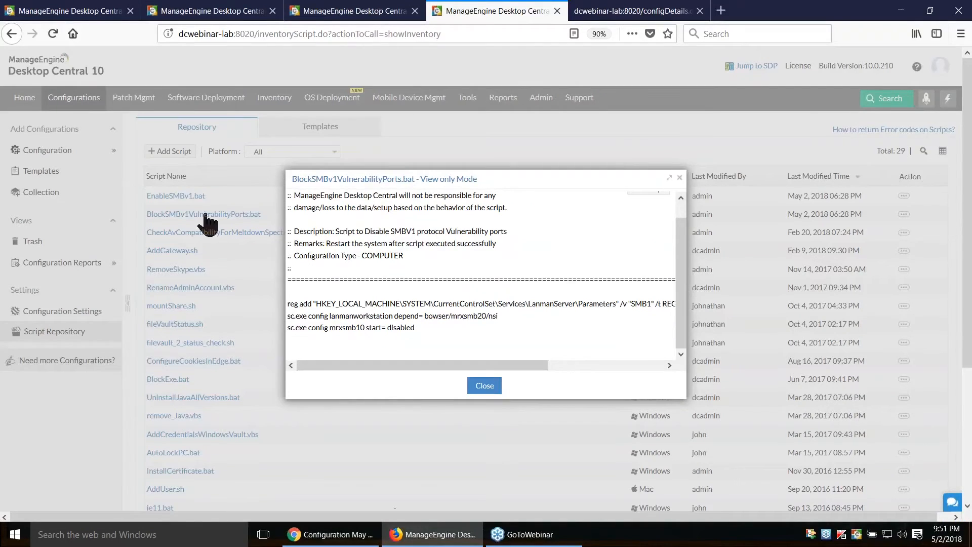
Open a new computer configuration for BlockSMBv1VulnerabilityPorts.bat, review its script and target settings, and leave it for the Windows configuration list
click(904, 216)
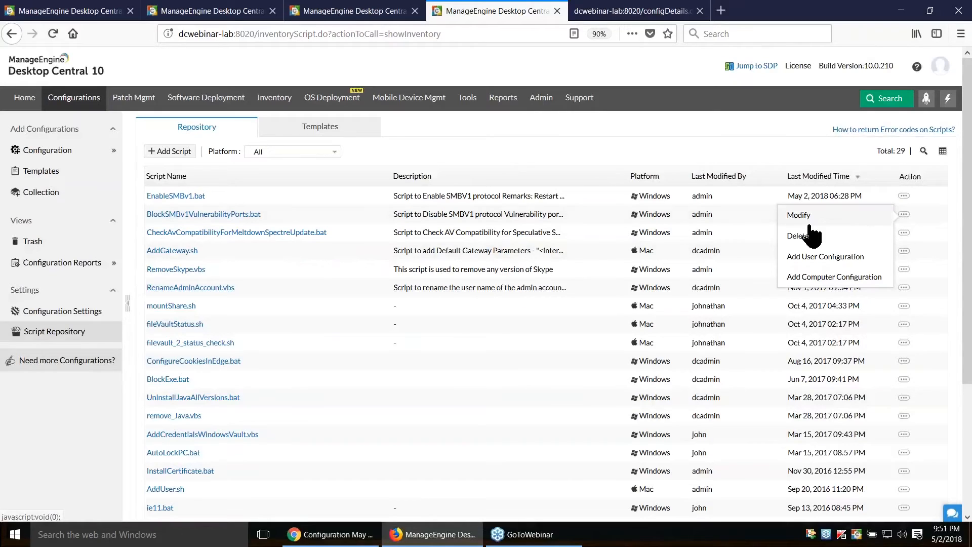
click(819, 280)
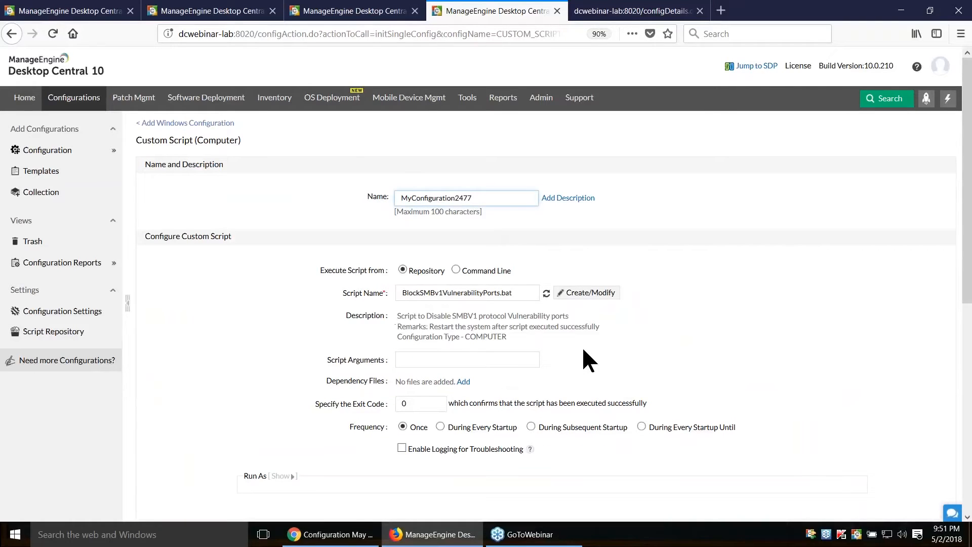
scroll(581, 349, down, 5)
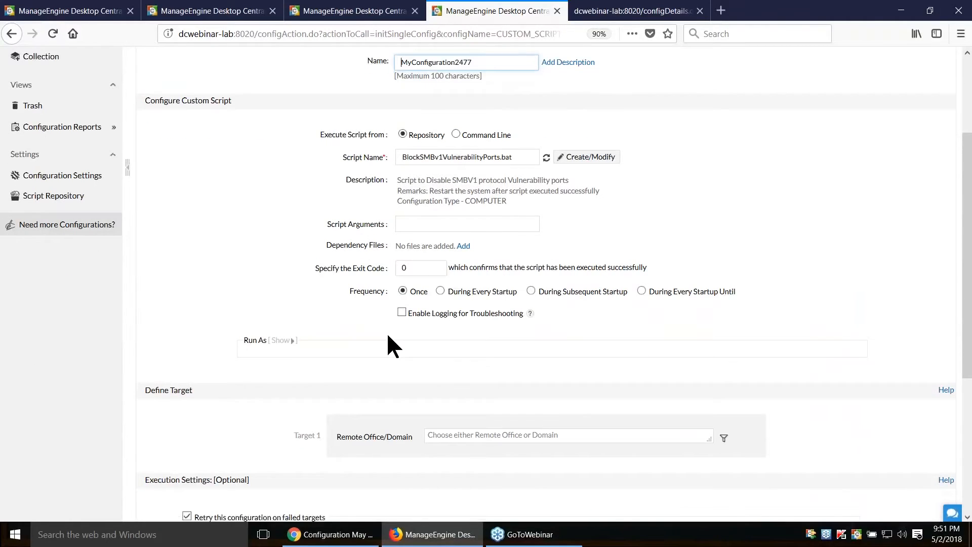
scroll(506, 385, down, 2)
scroll(496, 373, up, 3)
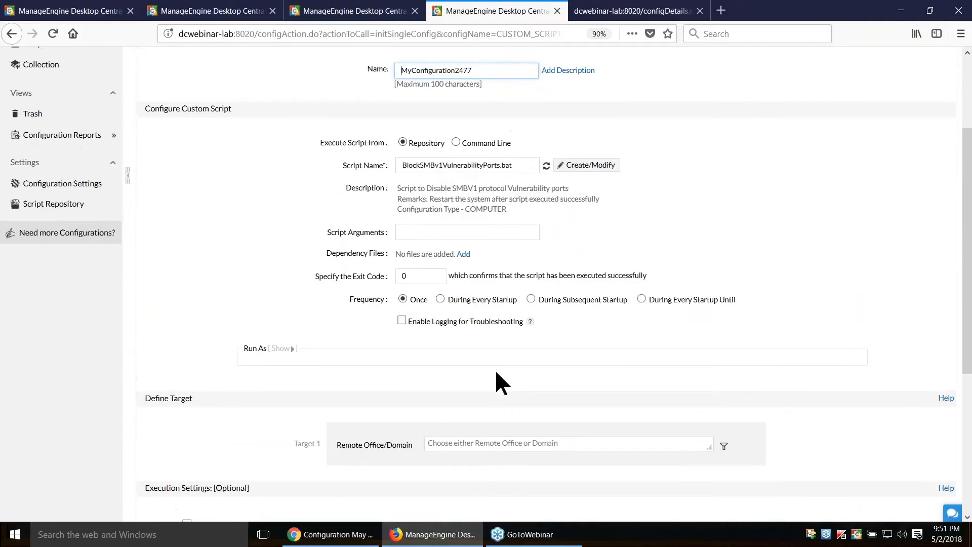
scroll(495, 377, up, 5)
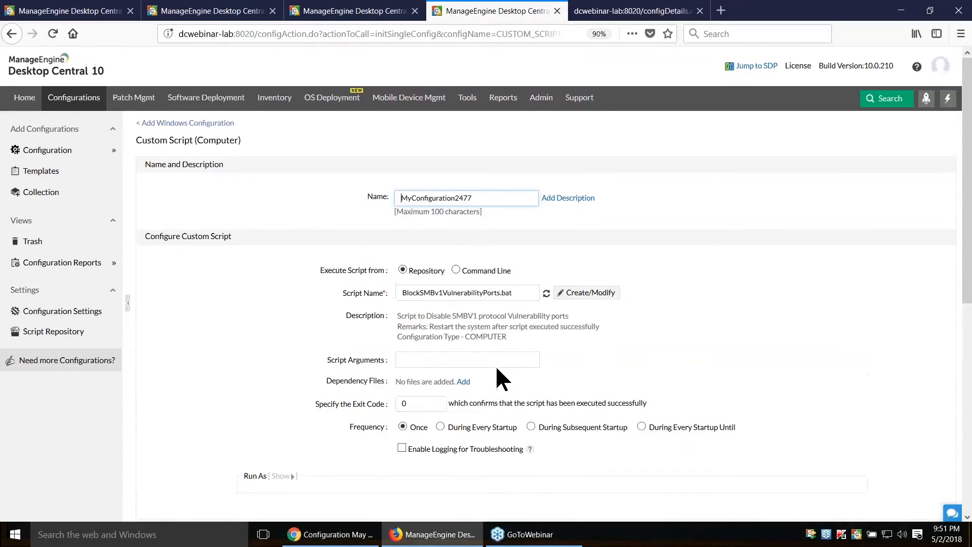
click(204, 124)
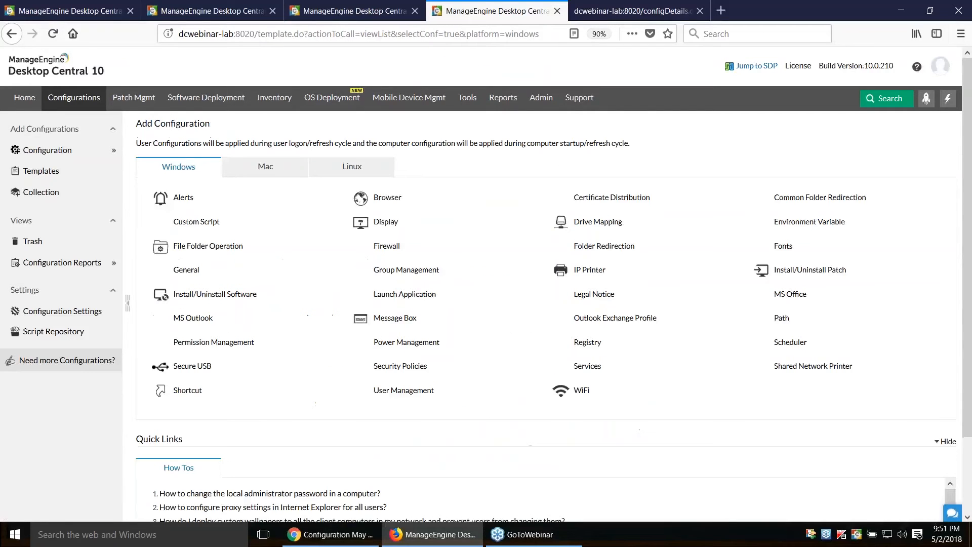
Return to the Script Repository, read through CheckAvCompatibilityForMeltdownSpectreUpdate.bat, and close the script viewer
click(43, 331)
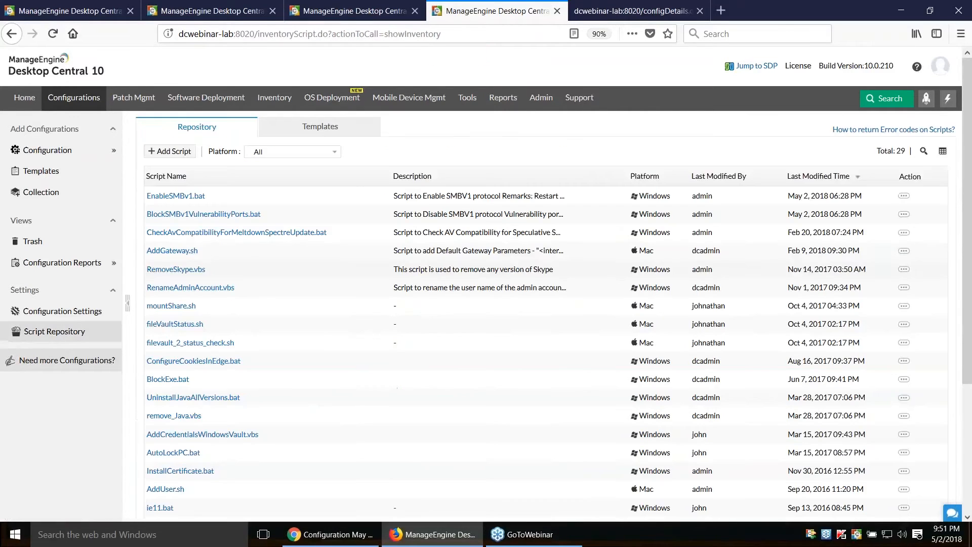
click(242, 236)
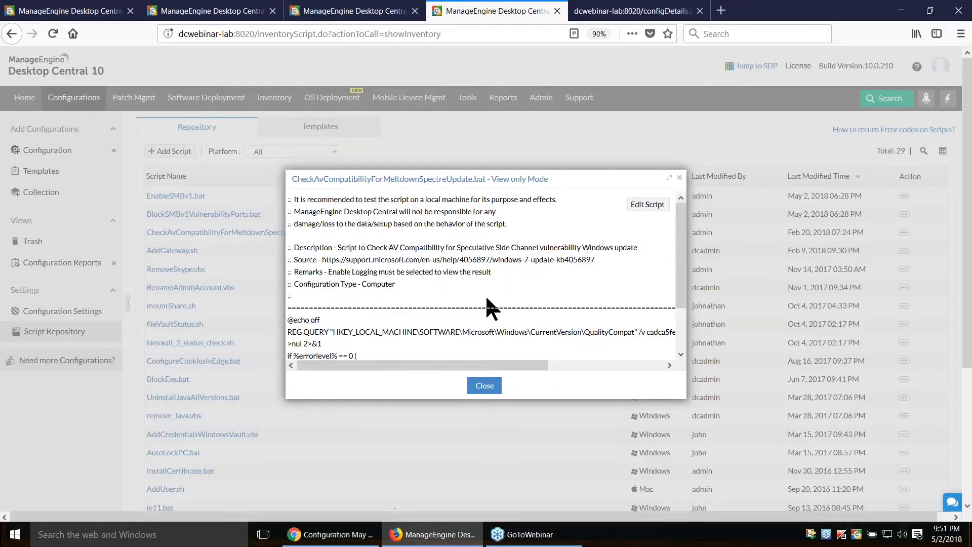
scroll(485, 293, down, 2)
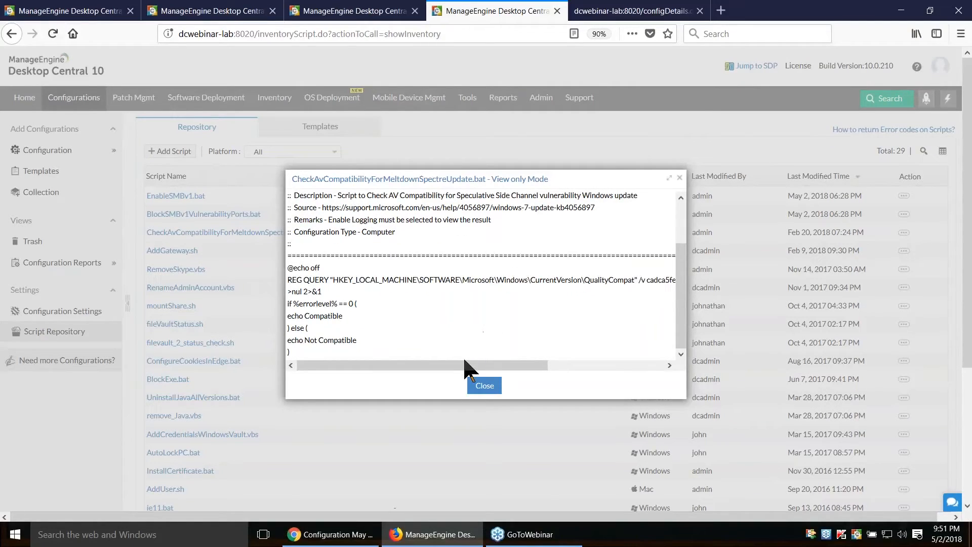
click(484, 385)
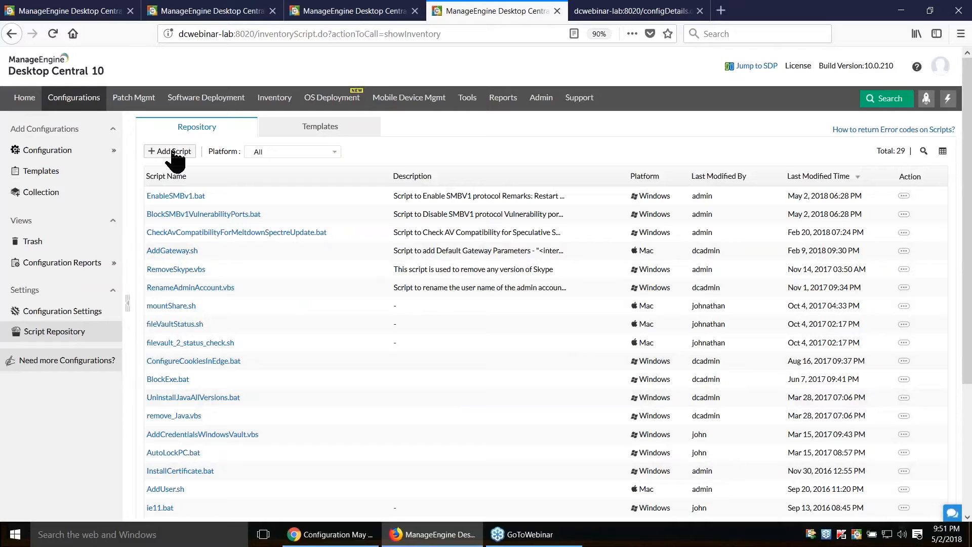
Open the script templates and examine the predefined scripts available to add to the repository
click(305, 129)
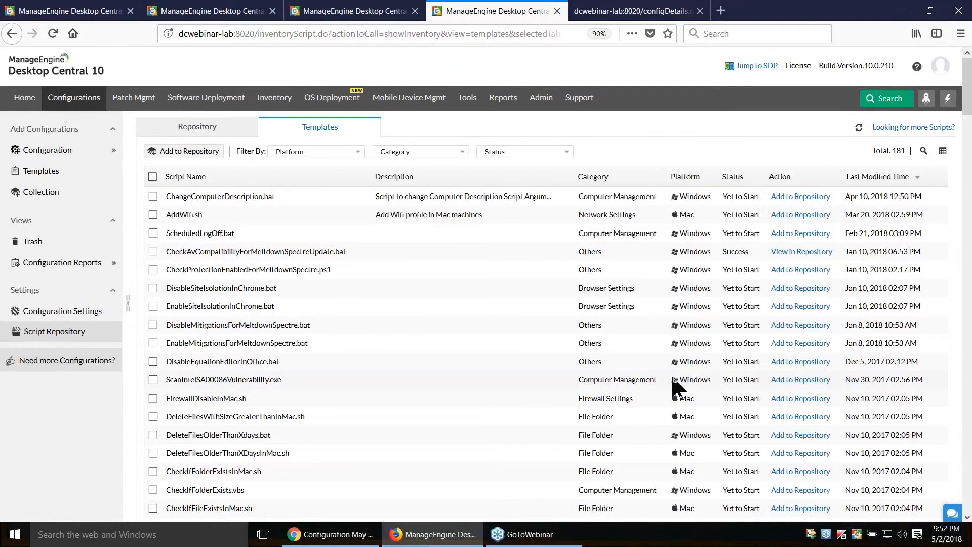
scroll(676, 388, down, 1)
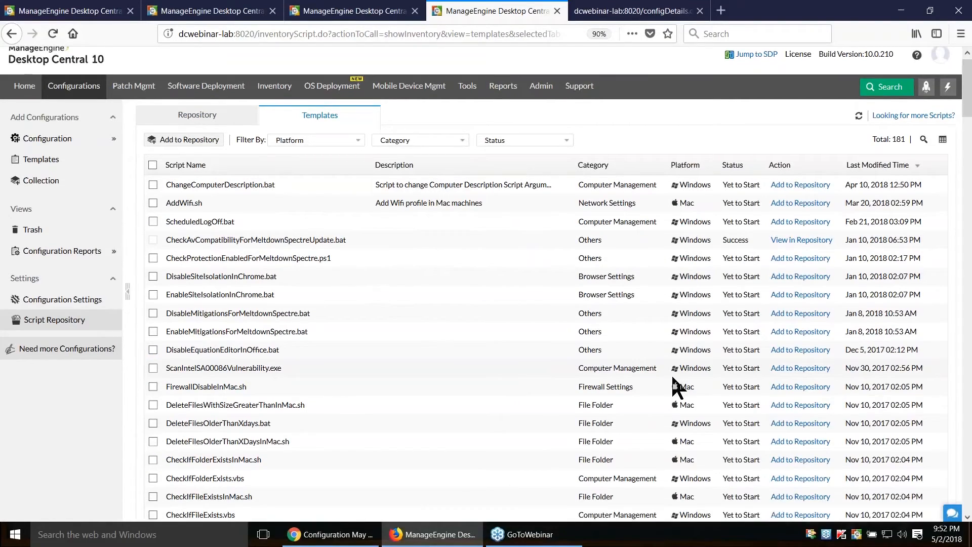
scroll(554, 386, down, 2)
scroll(532, 379, down, 3)
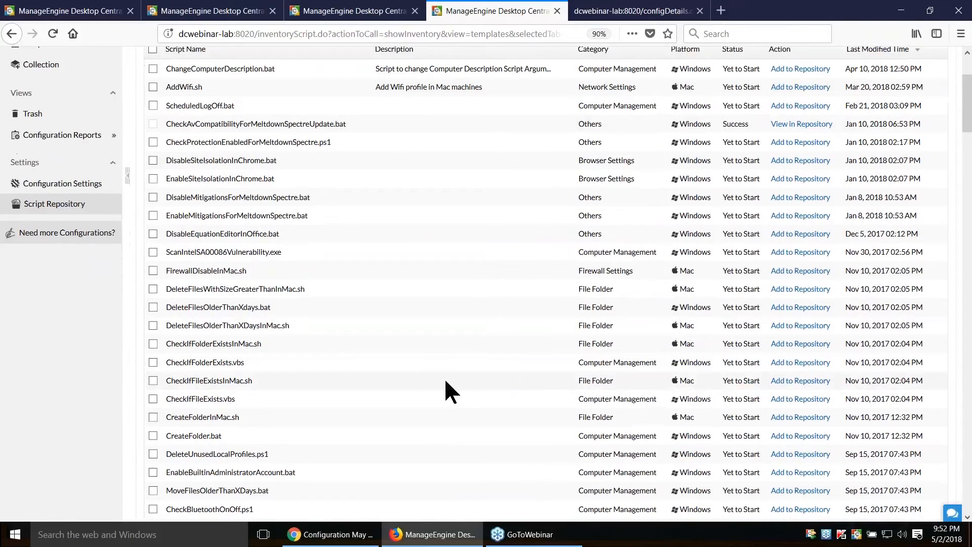
scroll(444, 384, up, 5)
mouse_move(48, 150)
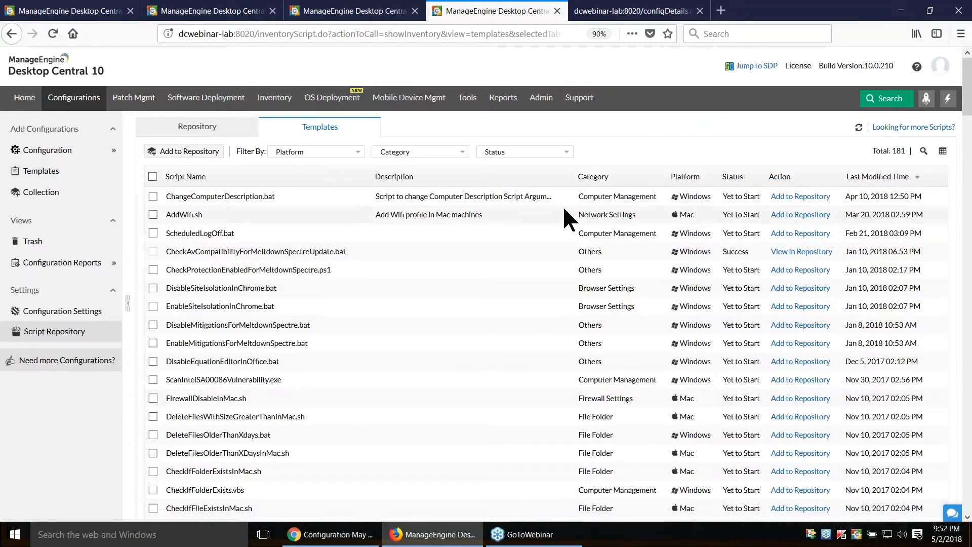
scroll(495, 354, down, 1)
scroll(495, 359, down, 5)
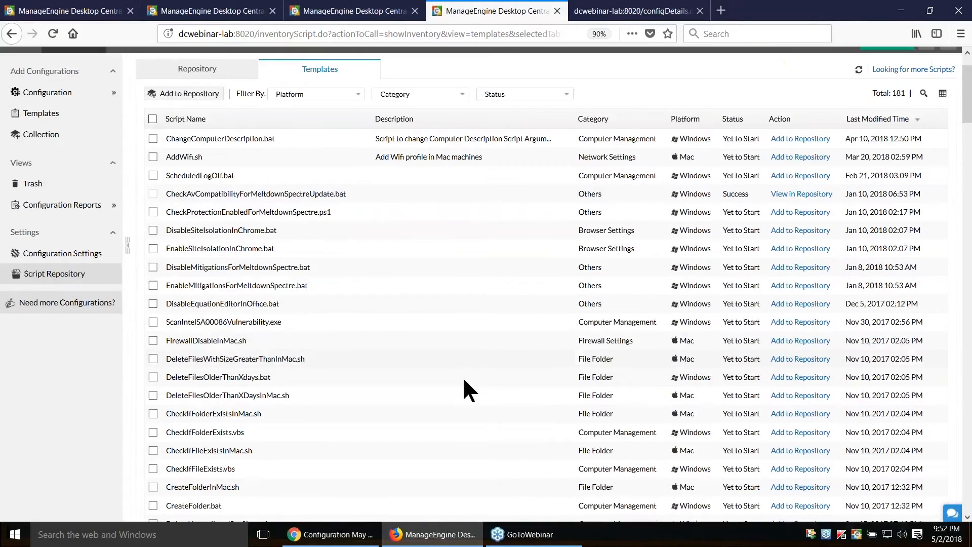
scroll(413, 415, down, 2)
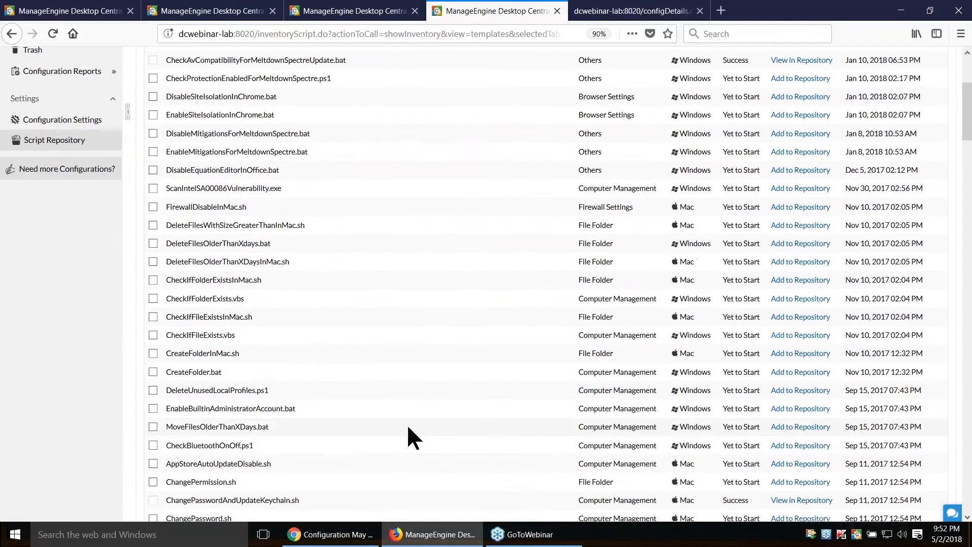
scroll(414, 436, up, 5)
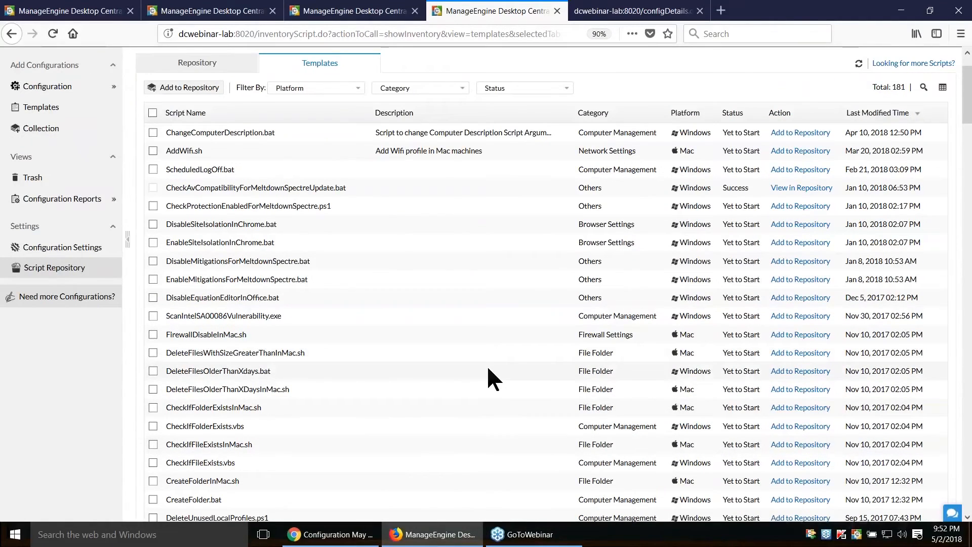
scroll(412, 375, up, 2)
Open the list of configurations that can be added for Mac computers
mouse_move(80, 149)
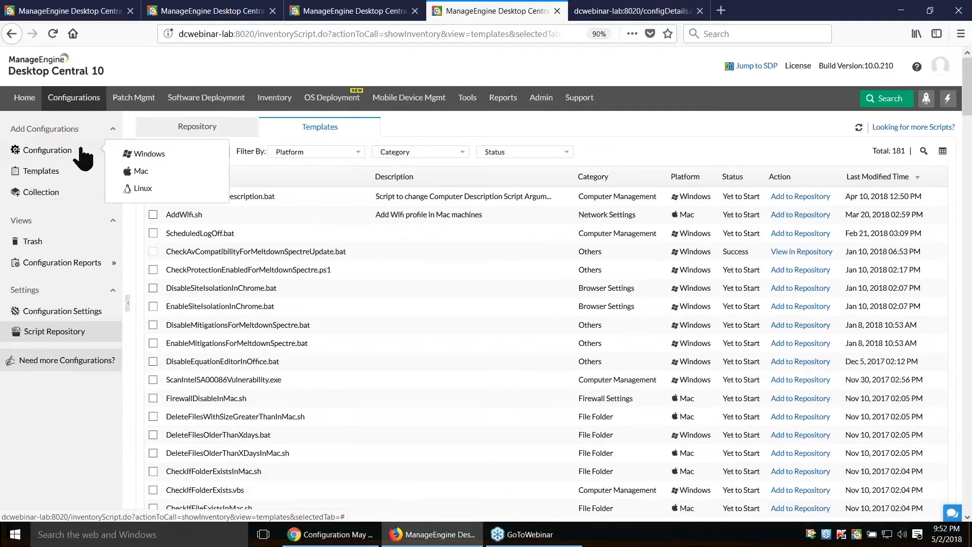
click(166, 172)
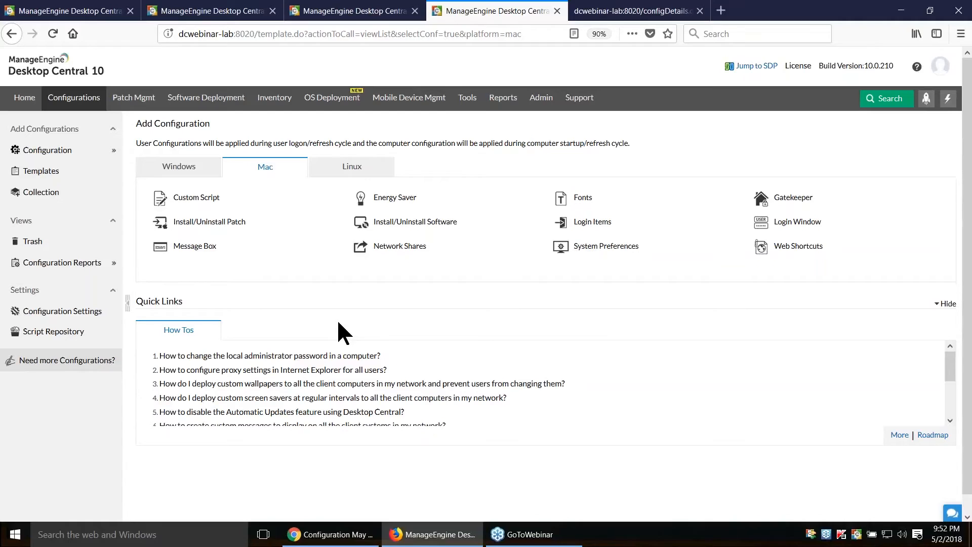
Examine the Mac software and script configurations, and open the list of configurations for Linux computers
mouse_move(410, 223)
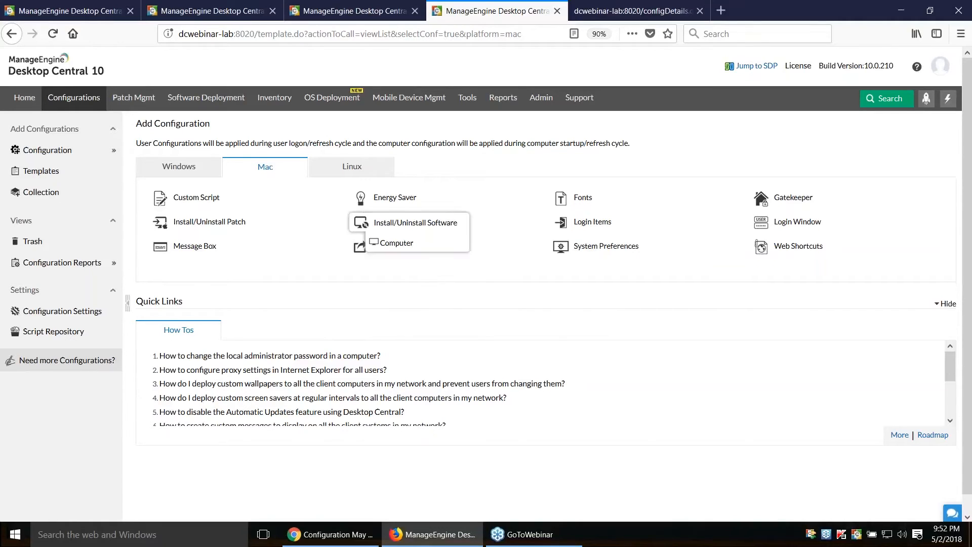
click(410, 245)
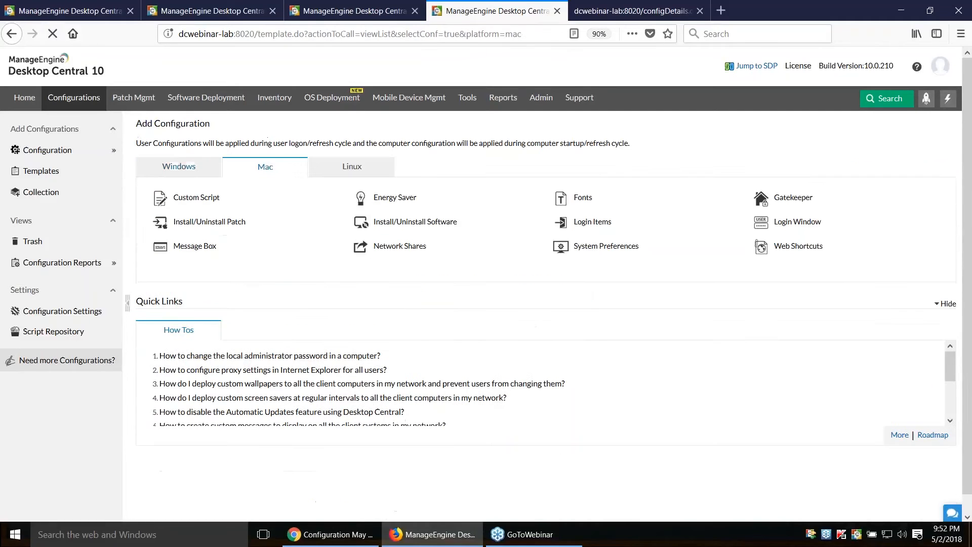
mouse_move(199, 200)
click(352, 167)
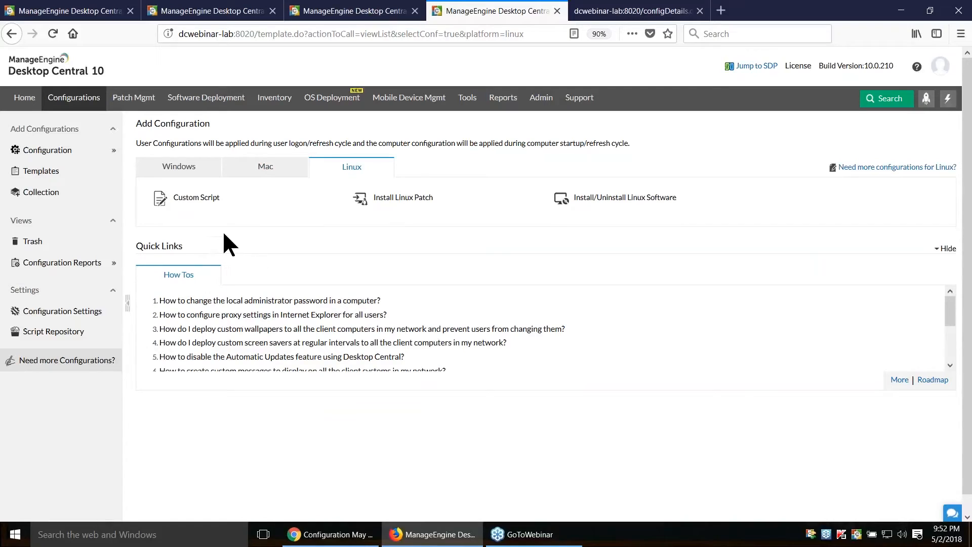
mouse_move(160, 198)
Return to the Script Repository's templates and browse the predefined scripts for Windows and Mac
click(67, 334)
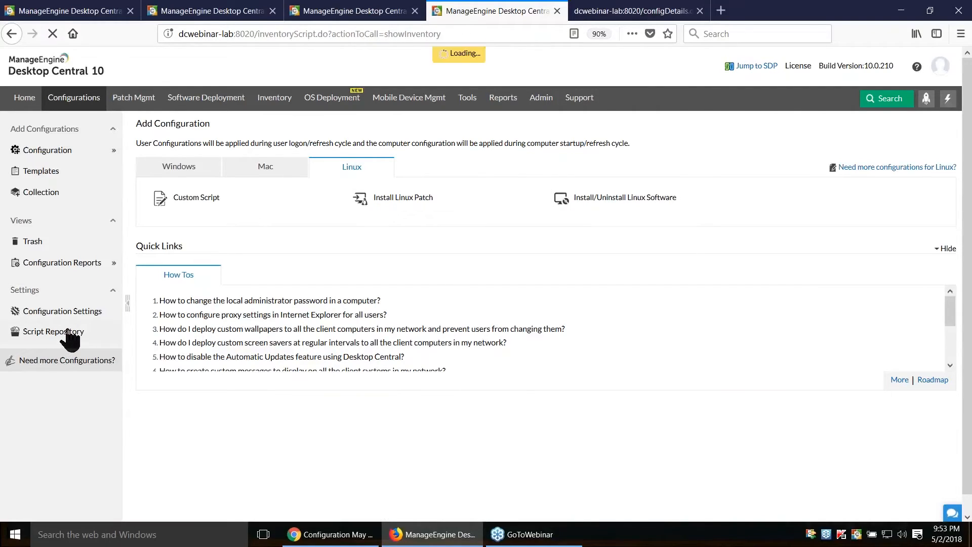
click(331, 132)
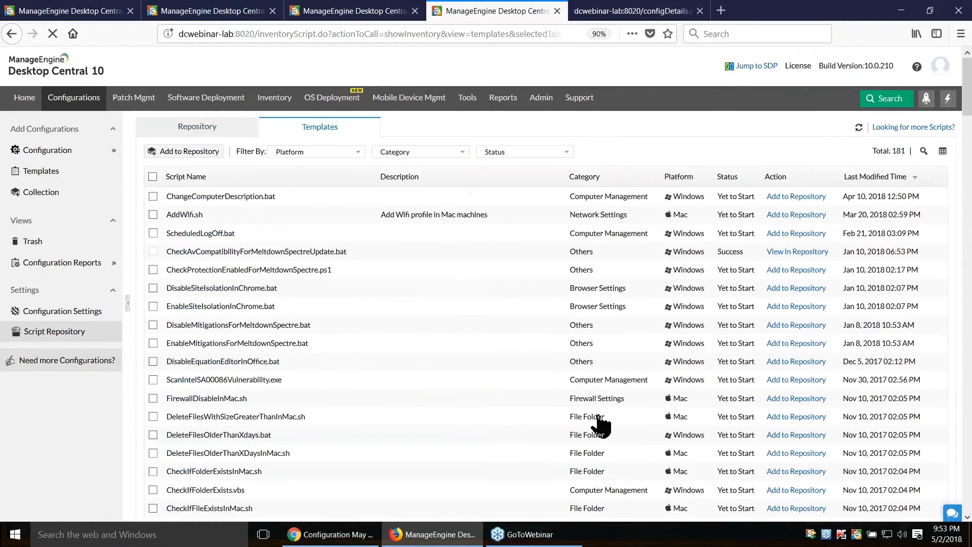
scroll(601, 425, down, 2)
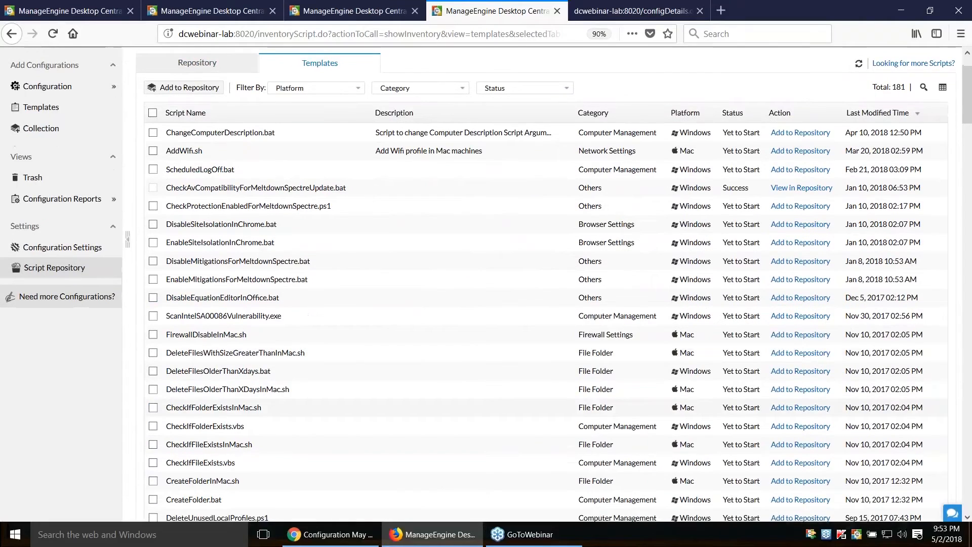
scroll(486, 283, down, 5)
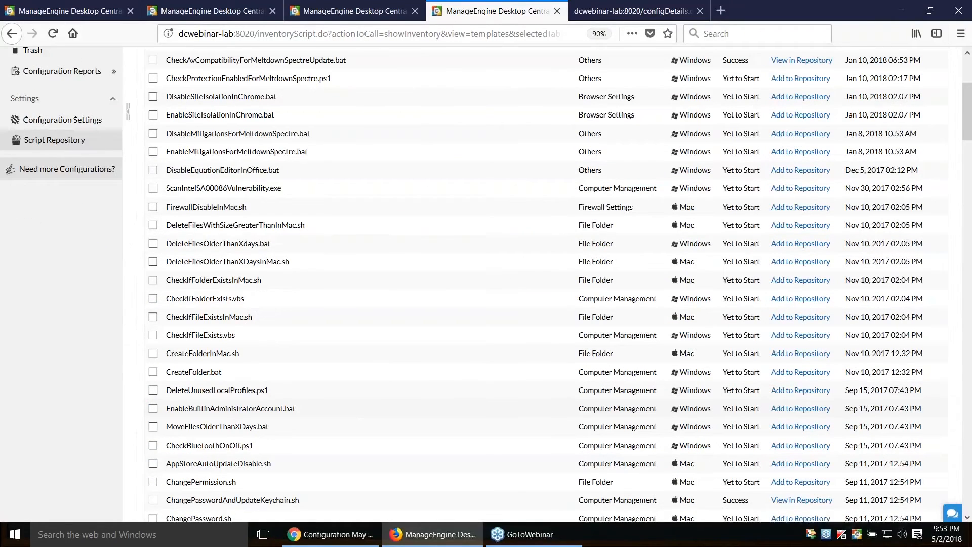
scroll(593, 427, down, 5)
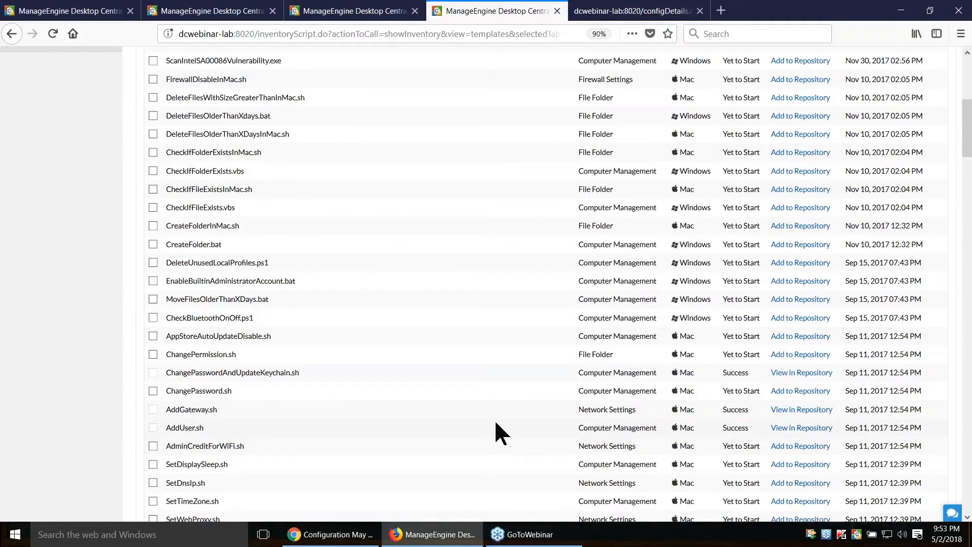
scroll(495, 419, down, 7)
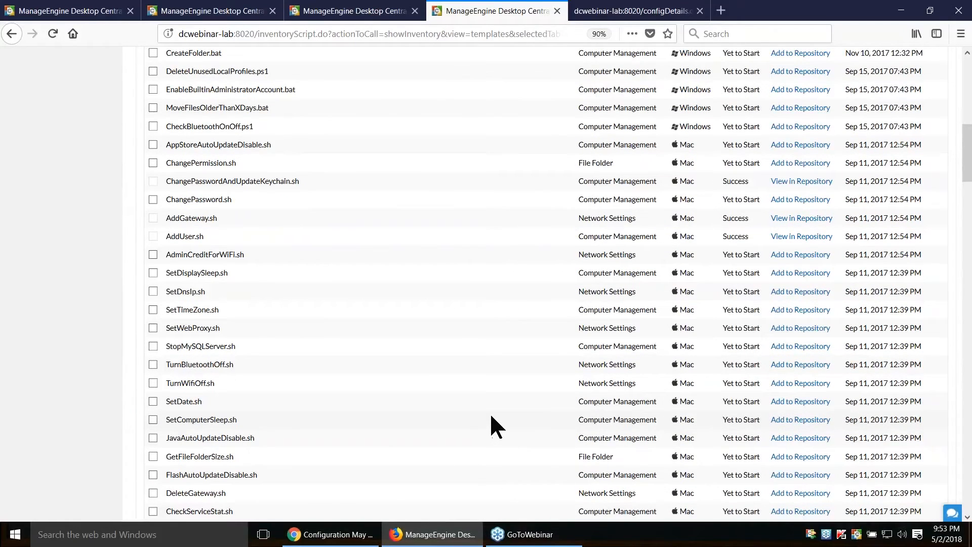
Switch to the presentation, advance to the Scenario 7 slide on tracking asset data, and return to Desktop Central
key(alt+Tab)
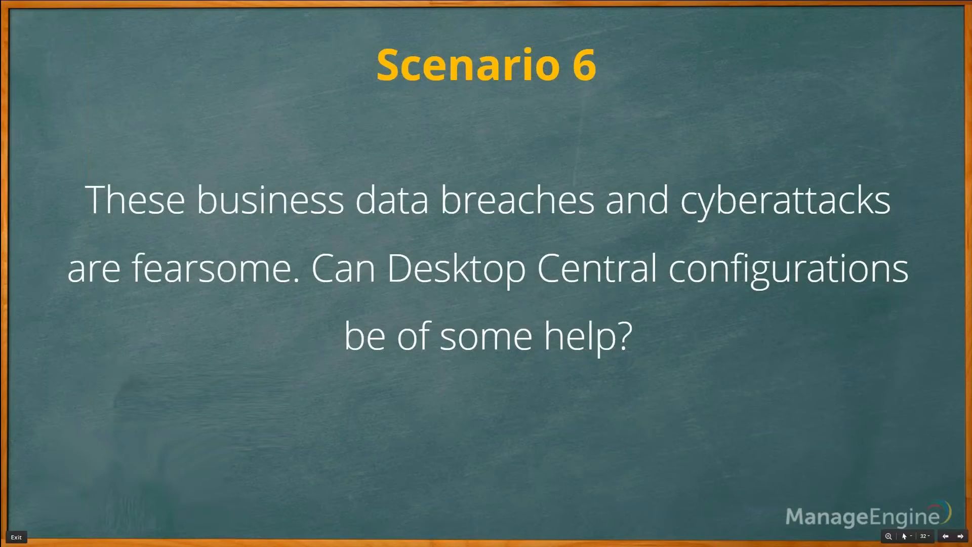
key(Right)
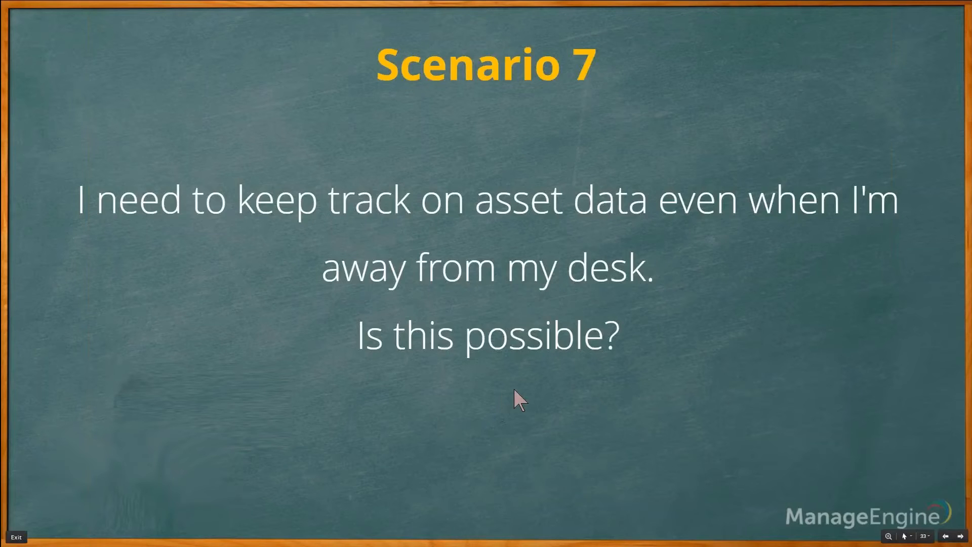
key(alt+Tab)
Open the Mobile App page in the global admin settings
scroll(409, 346, up, 12)
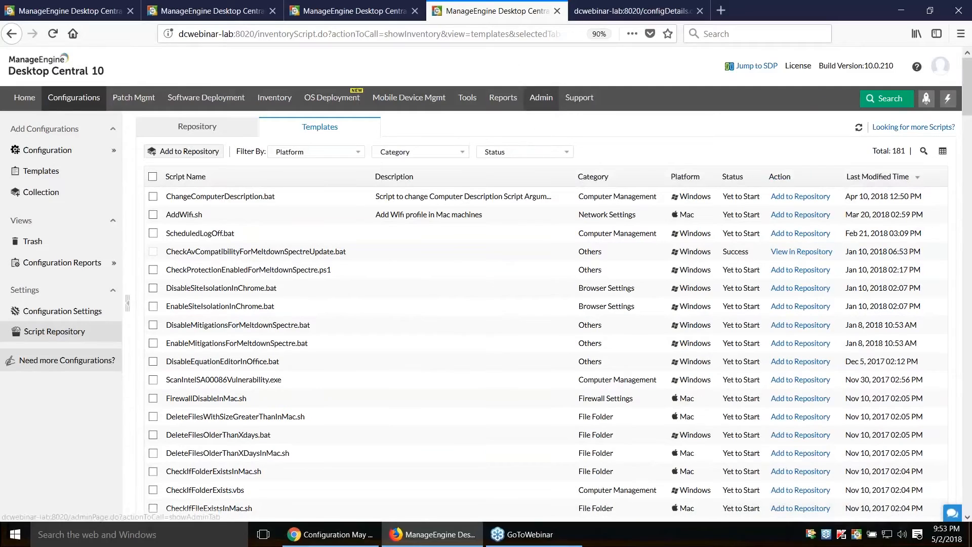
click(541, 98)
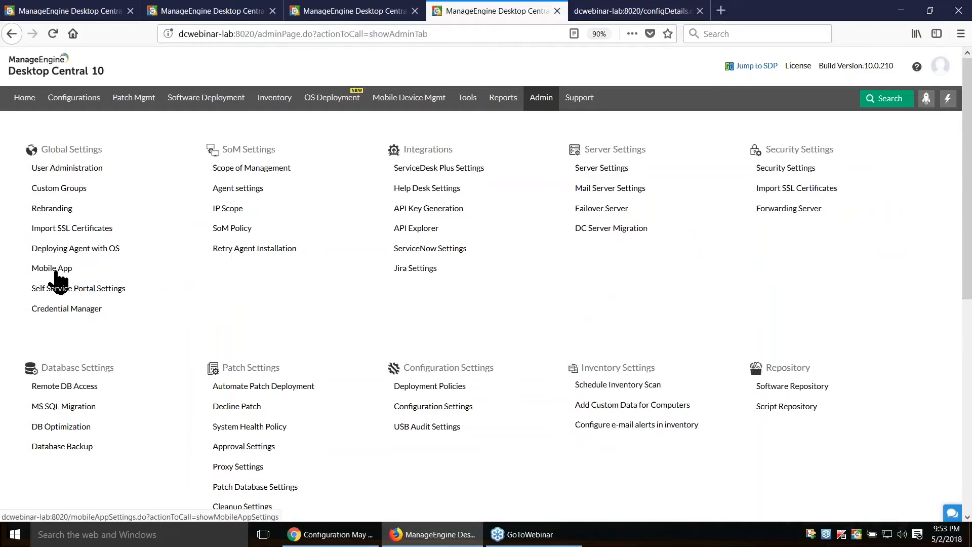
click(55, 271)
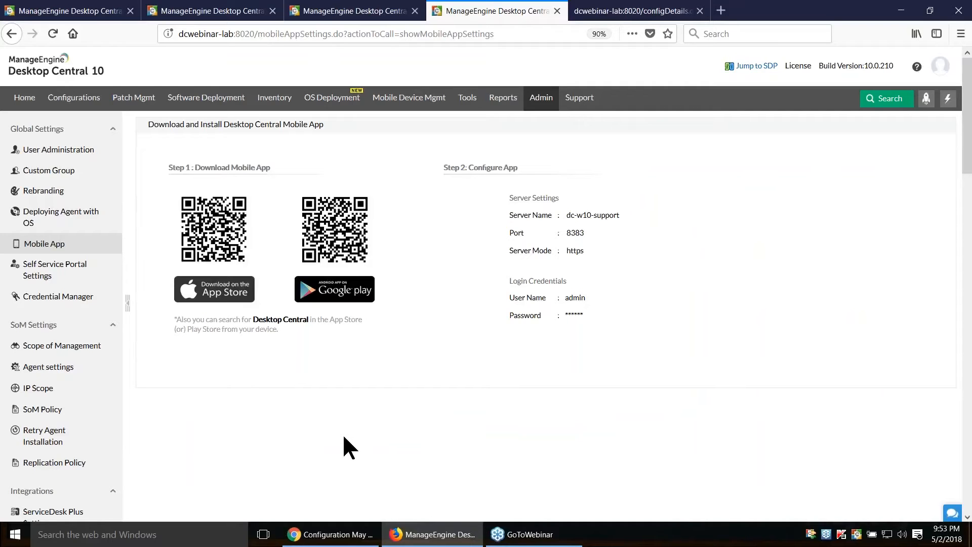
Show the presentation slide with the mobile app screens, then return to Desktop Central and examine the app's server settings
key(alt+Tab)
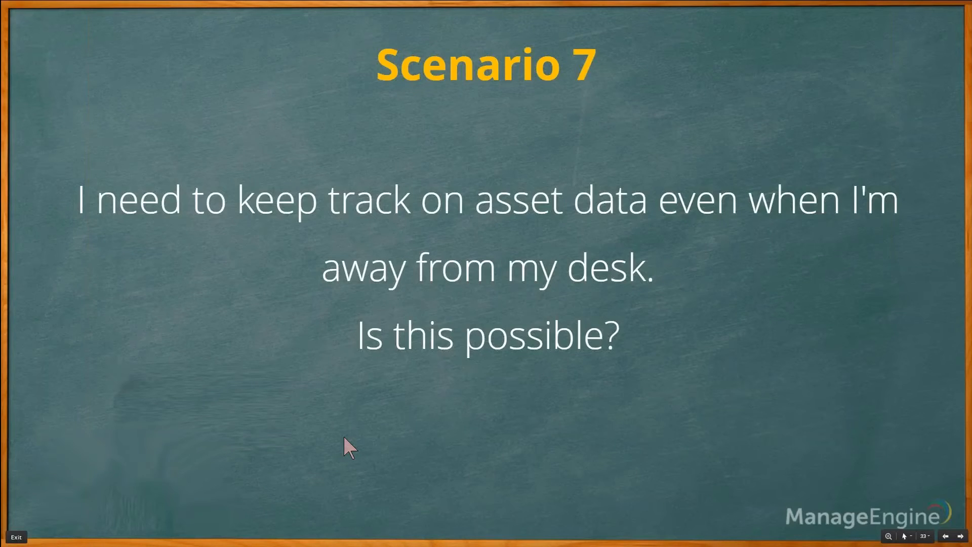
key(Right)
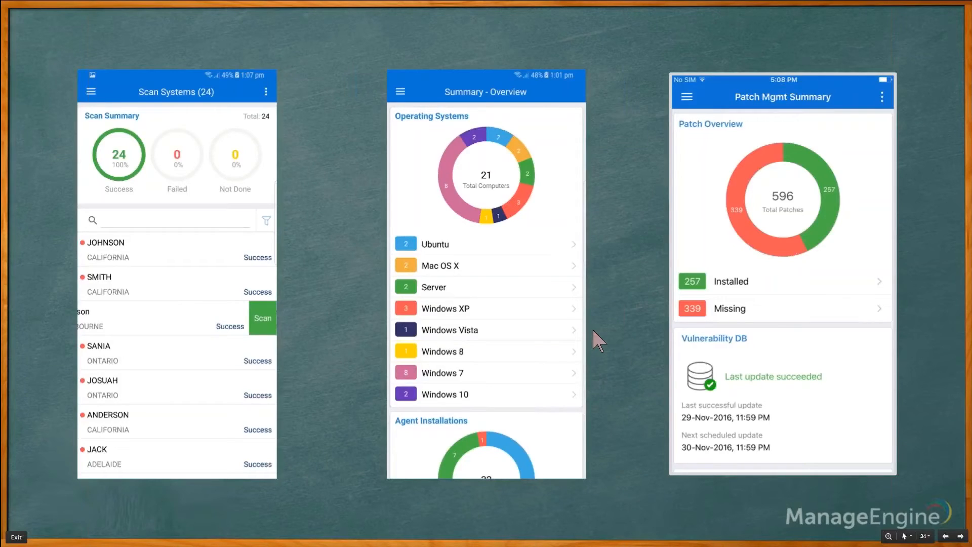
key(alt+Tab)
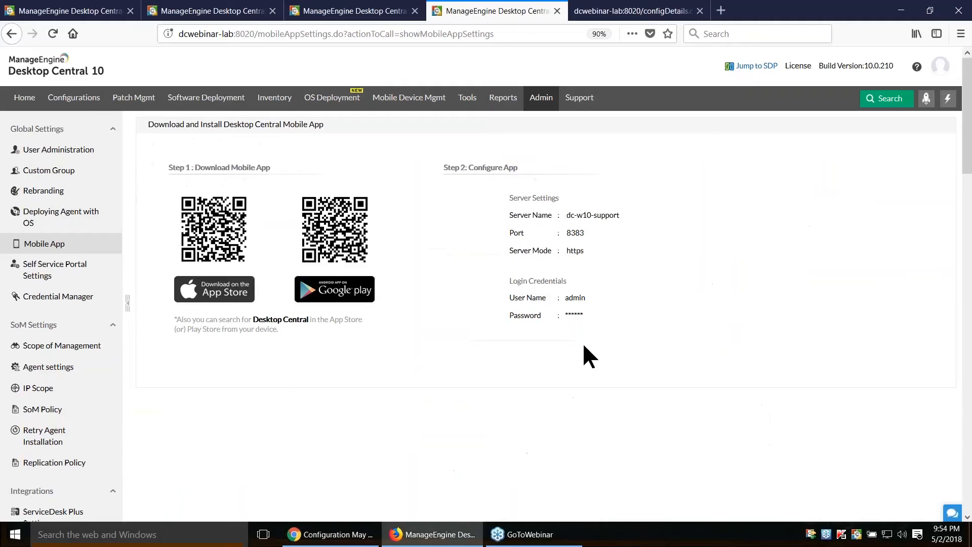
double_click(581, 235)
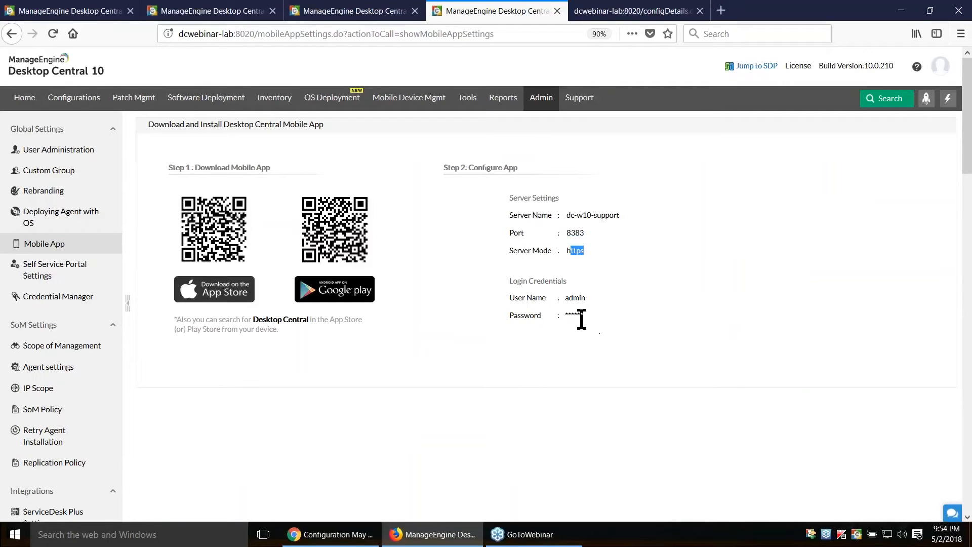
Switch to the presentation, advance to the Scenario 8 slide on restricting a technician, and return to Desktop Central
key(alt+Tab)
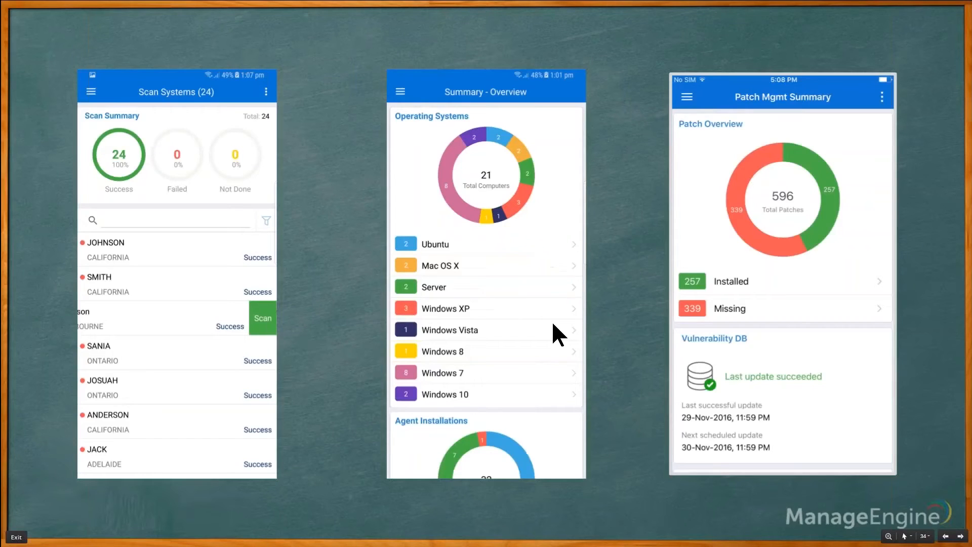
key(Right)
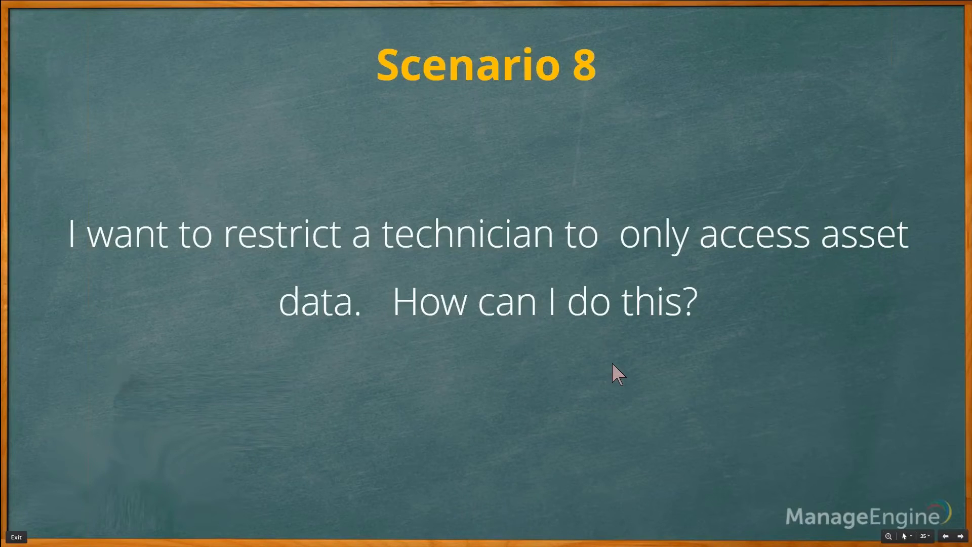
key(alt+Tab)
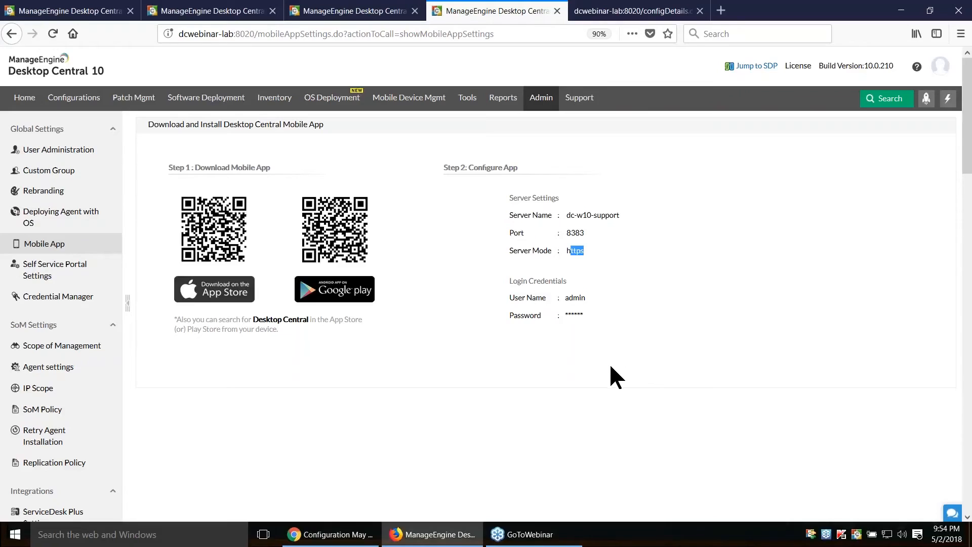
Open the roles in User Administration and examine the IT Asset Manager role and its description
click(545, 102)
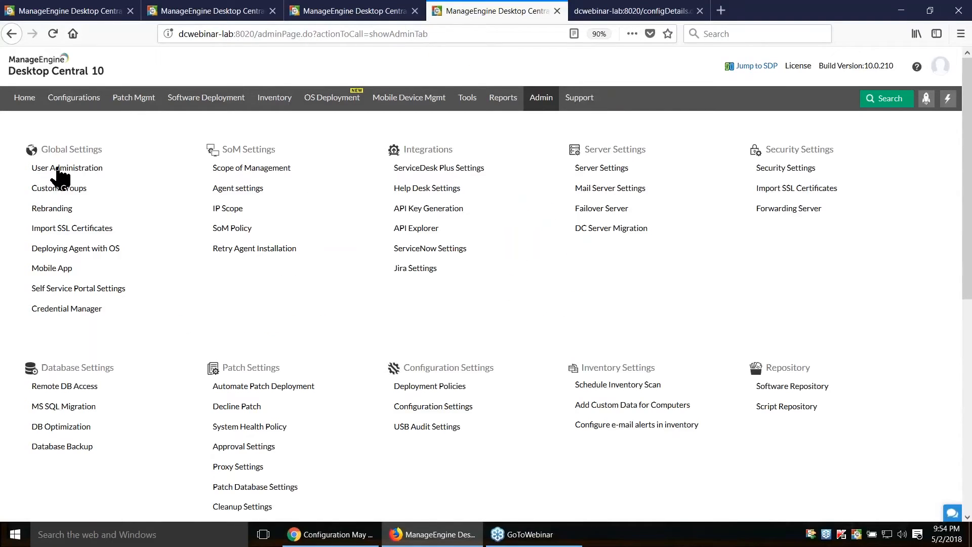
click(57, 172)
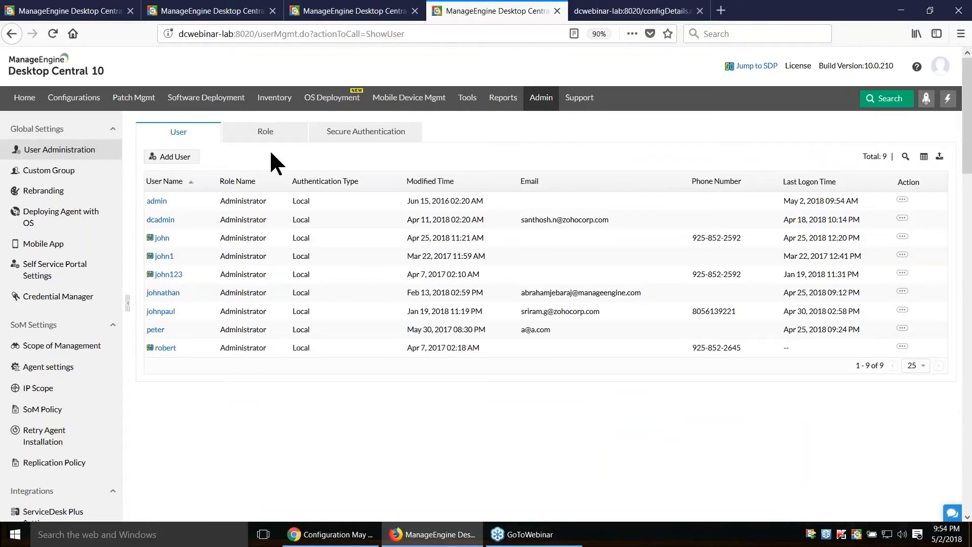
click(267, 135)
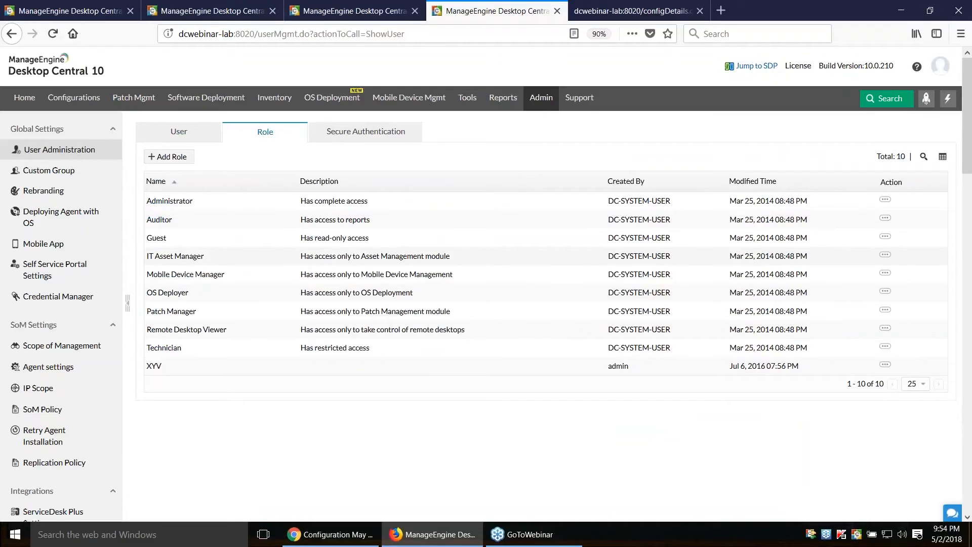
drag(213, 255, 146, 256)
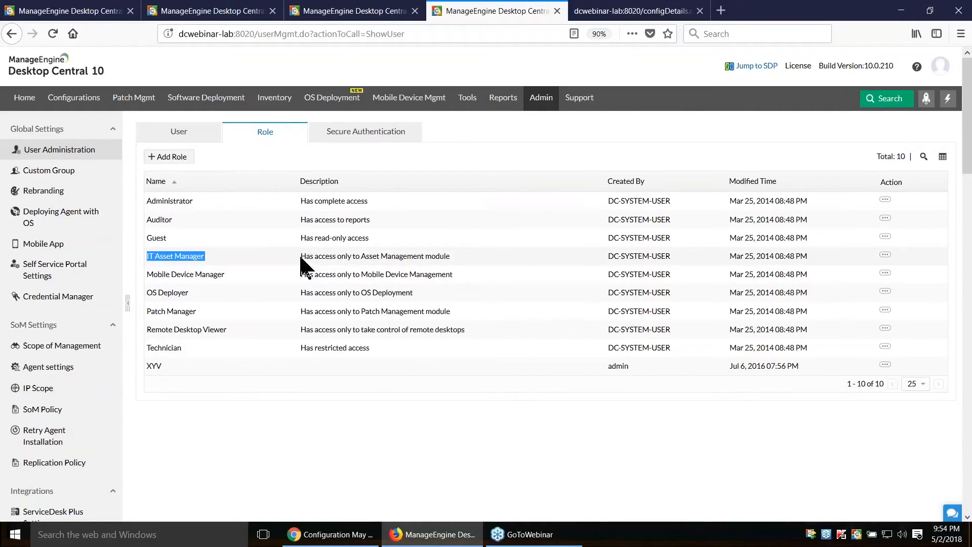
drag(301, 257, 460, 256)
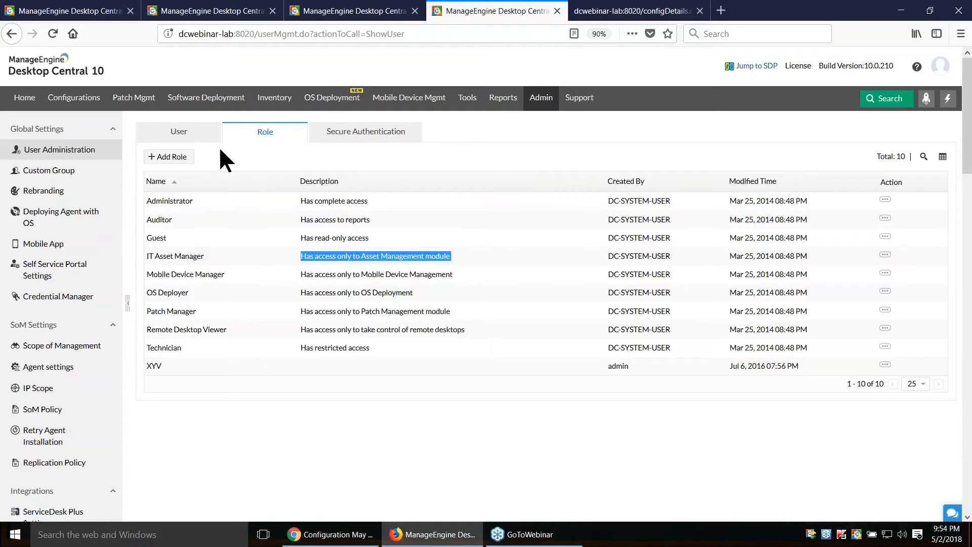
Start adding a user with local authentication and assign the IT Asset Manager role
click(180, 132)
click(172, 158)
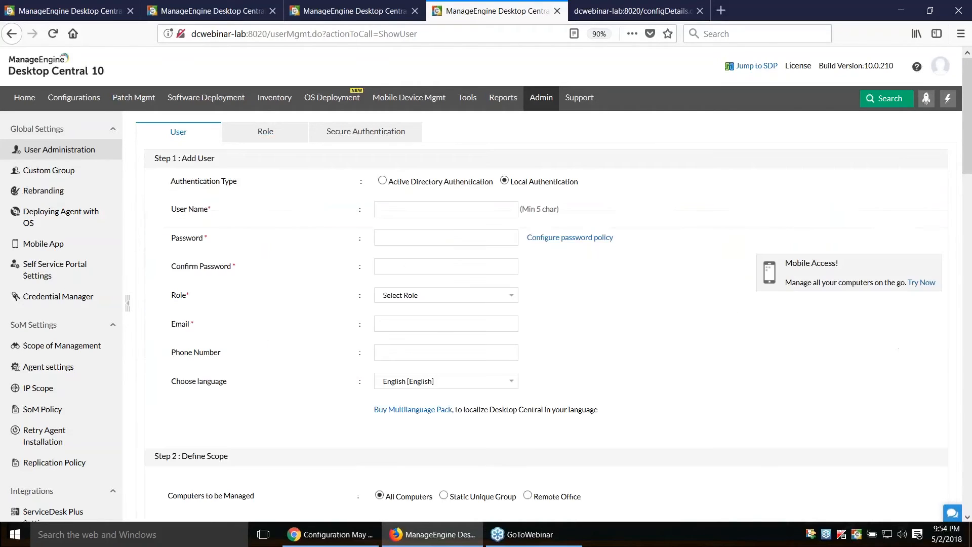
click(418, 295)
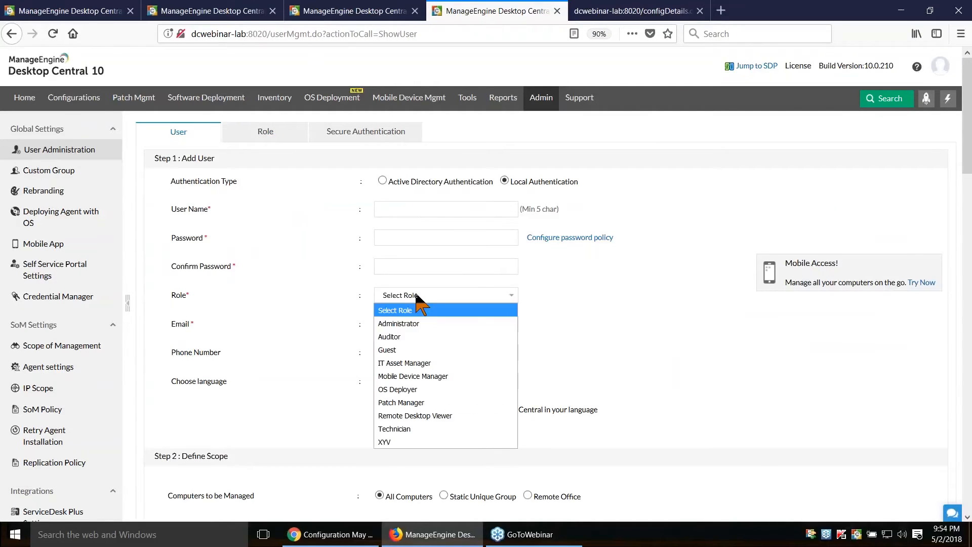
click(414, 363)
scroll(625, 281, down, 3)
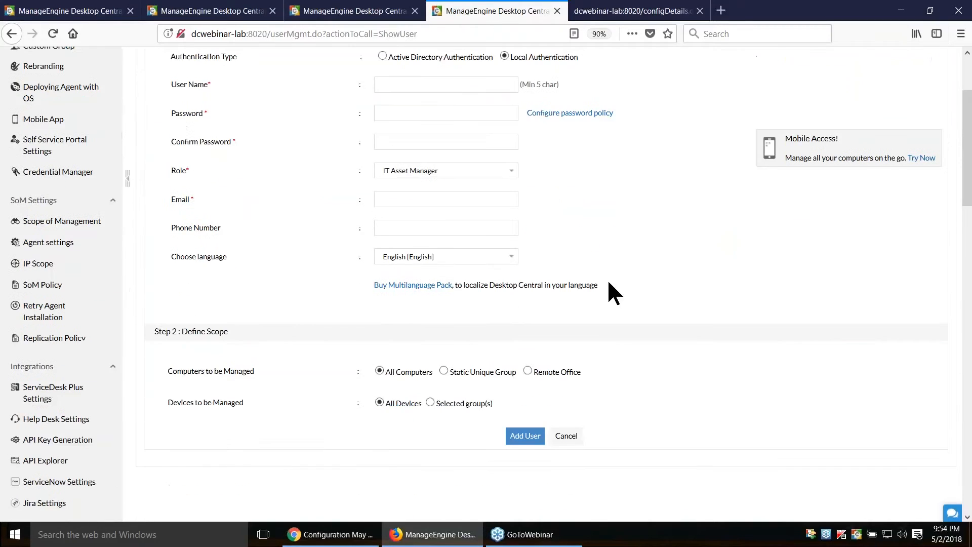
scroll(646, 217, up, 2)
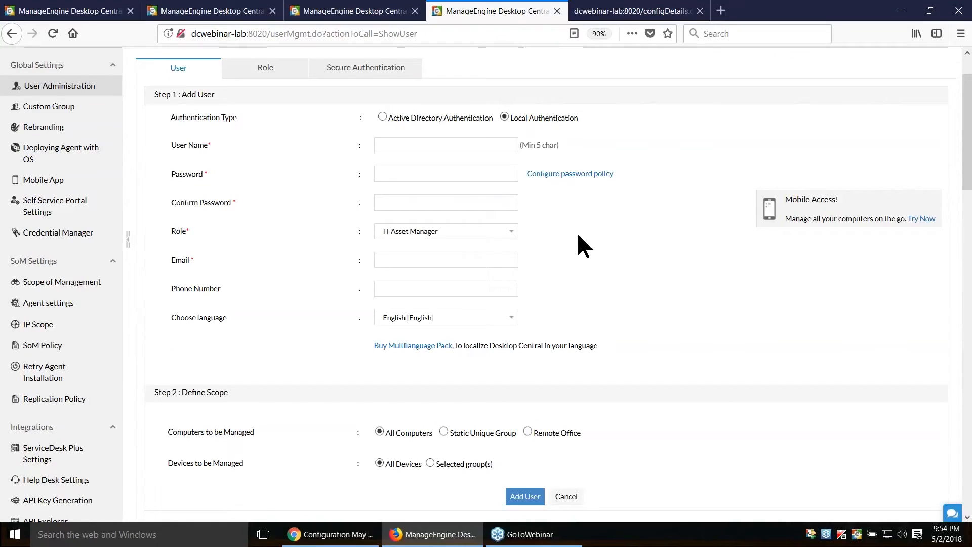
click(503, 232)
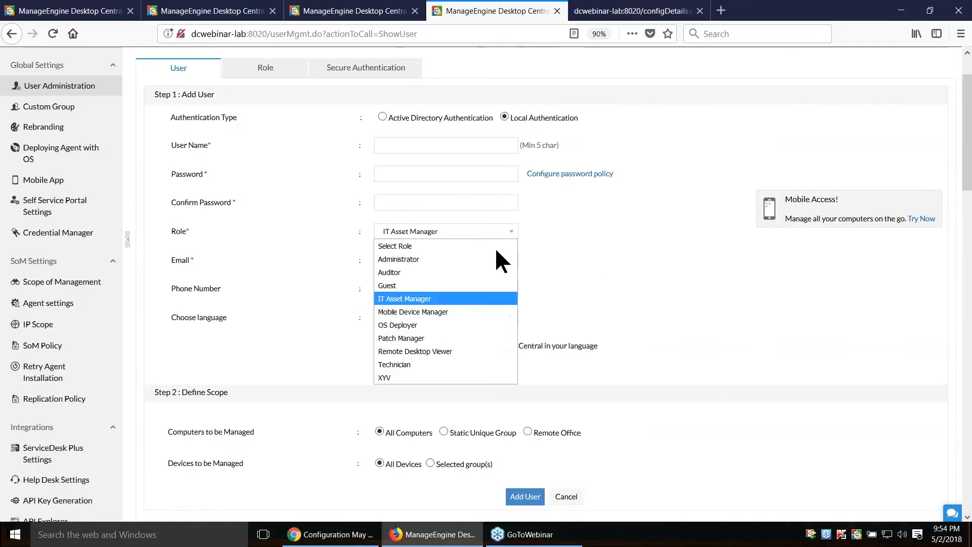
click(636, 295)
Set the new user's scope of computers to be managed to Remote Office and review the user form
scroll(633, 286, down, 3)
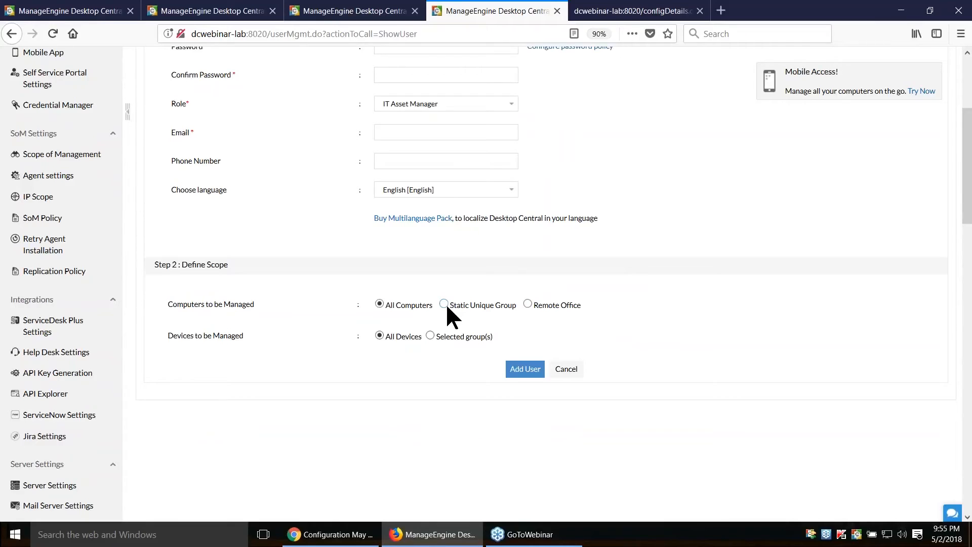
click(527, 303)
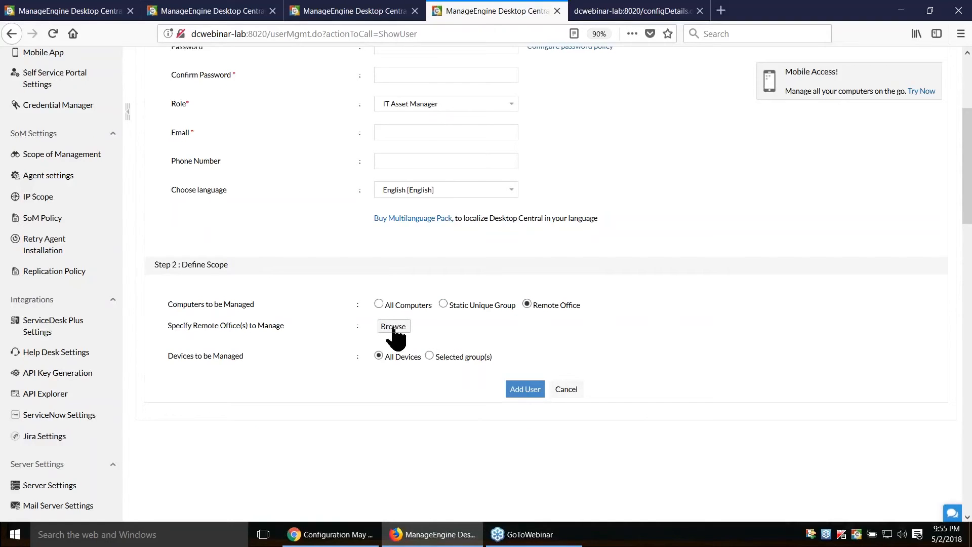
scroll(436, 355, up, 2)
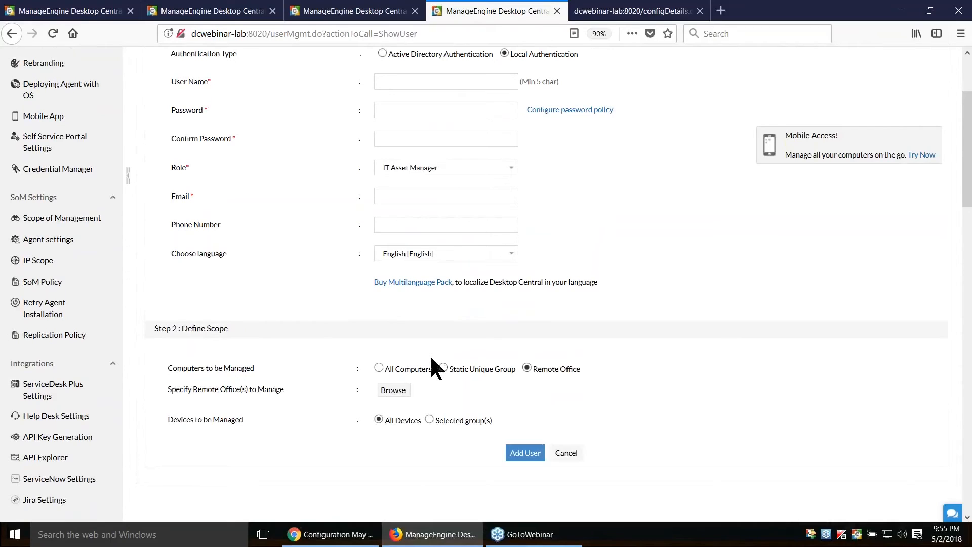
scroll(428, 364, up, 2)
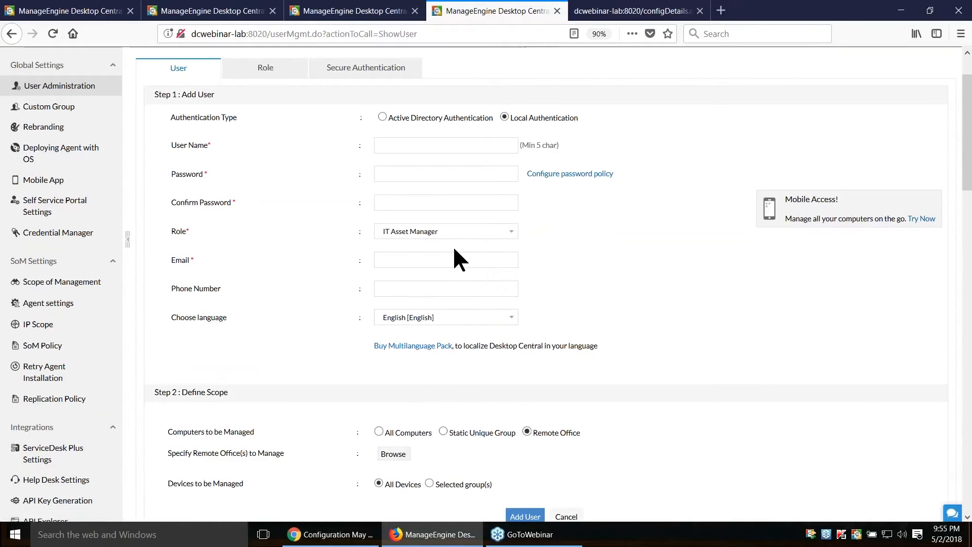
Start adding a role and review the access levels available for its Desktop, MDM and OSD control modules
click(370, 70)
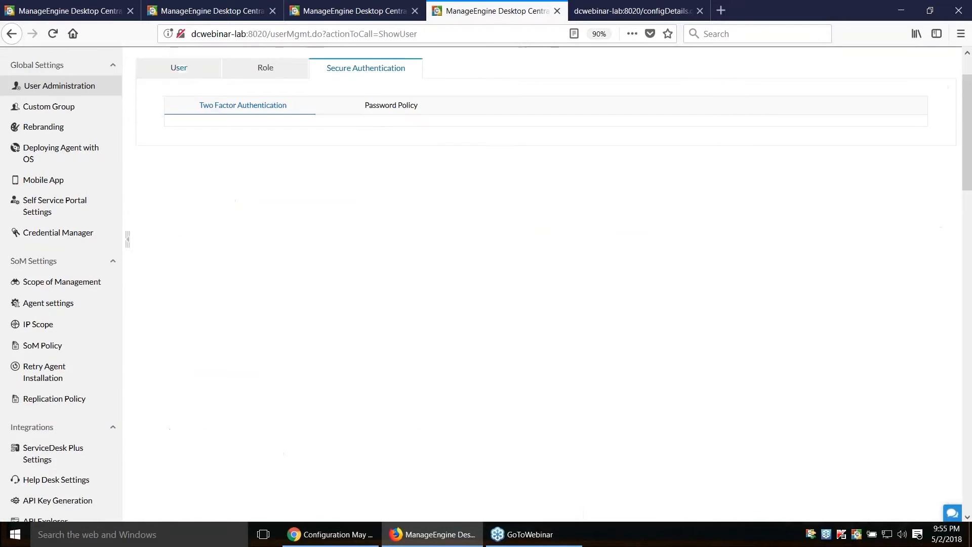
click(276, 69)
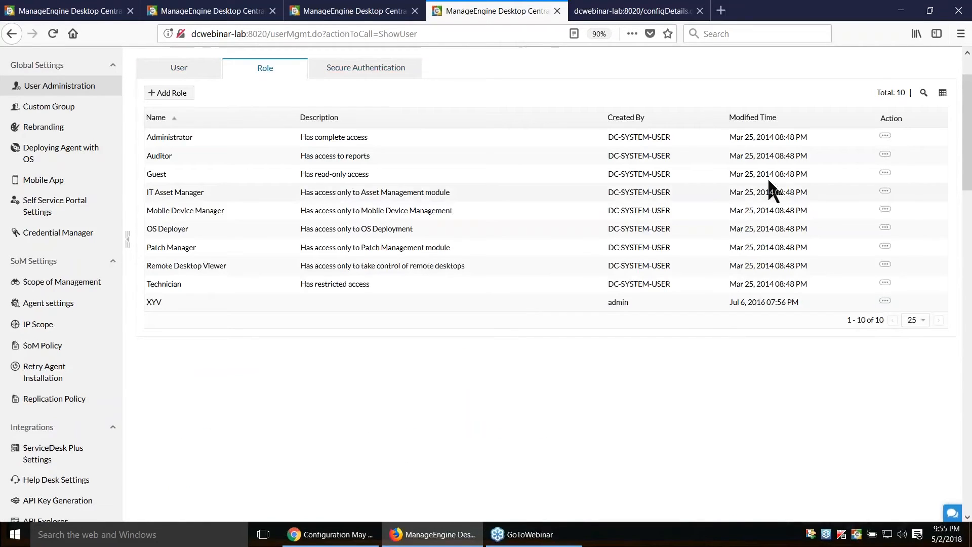
click(174, 94)
scroll(304, 311, down, 3)
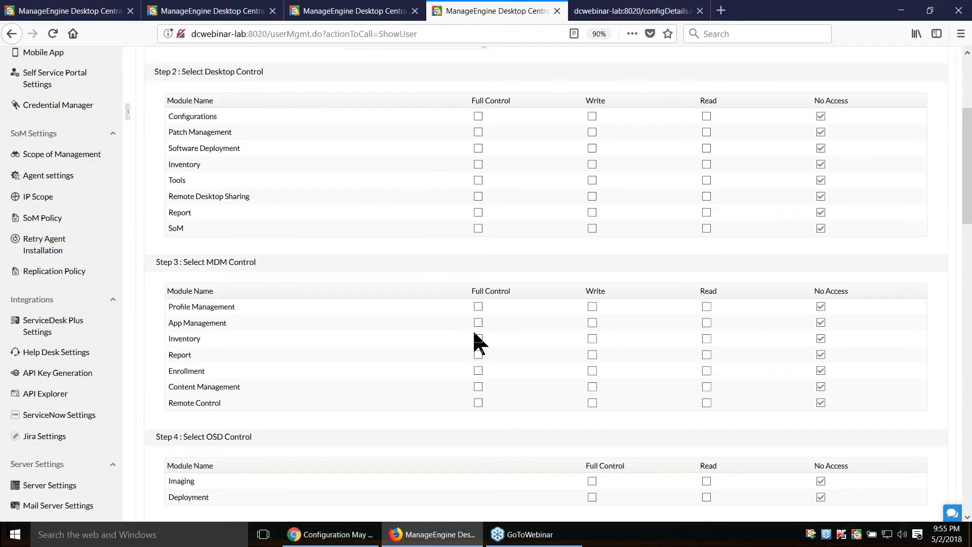
scroll(486, 329, down, 2)
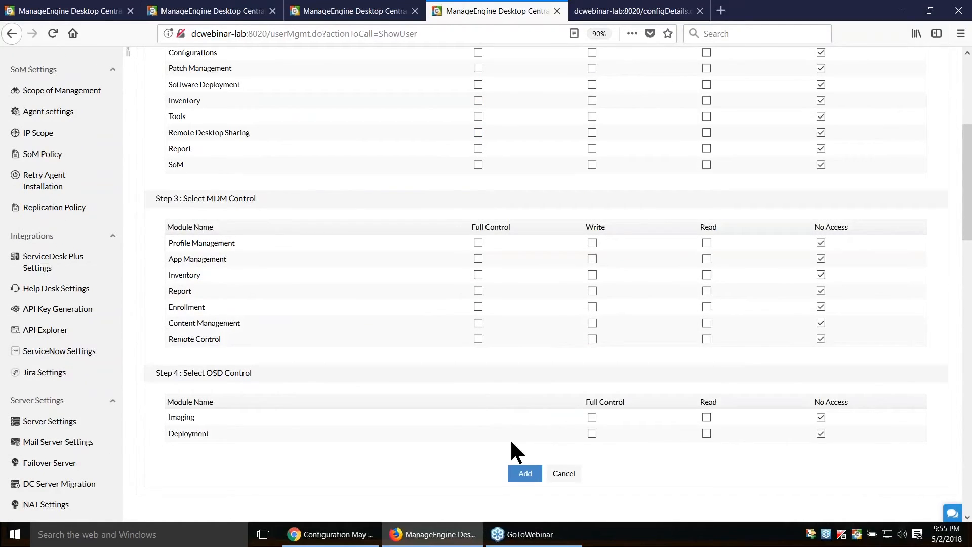
scroll(509, 436, up, 5)
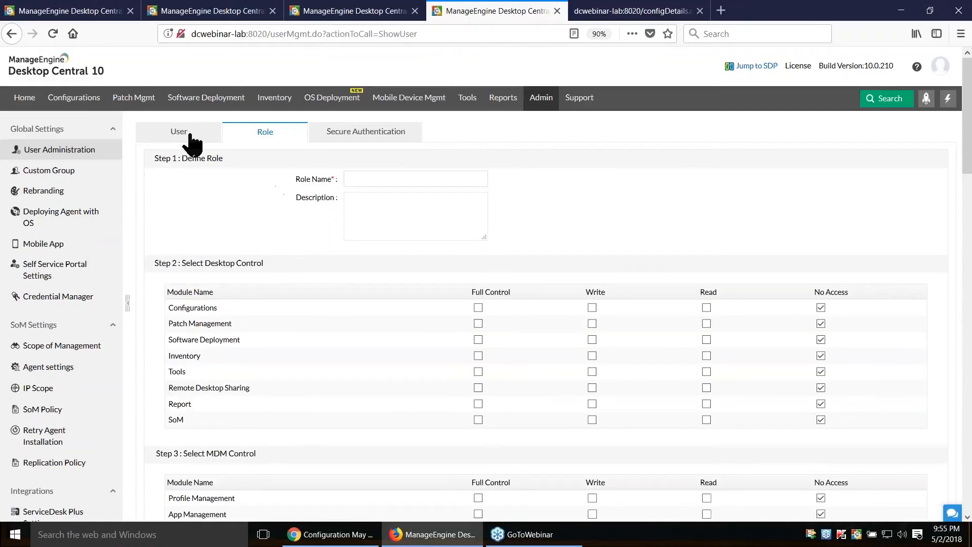
Start adding a user with Active Directory Authentication, choose the ZOHOCORP domain, and review the rest of the form
click(190, 135)
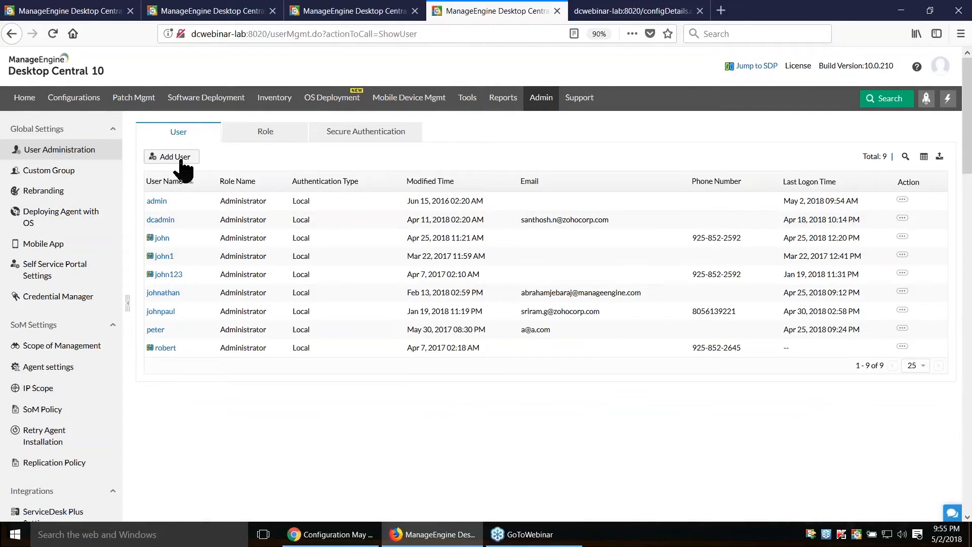
click(175, 157)
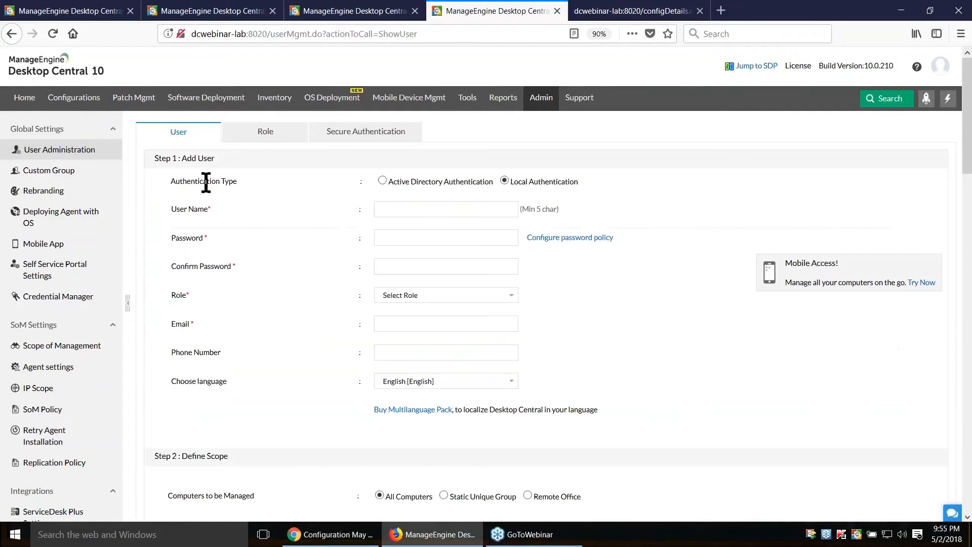
click(382, 180)
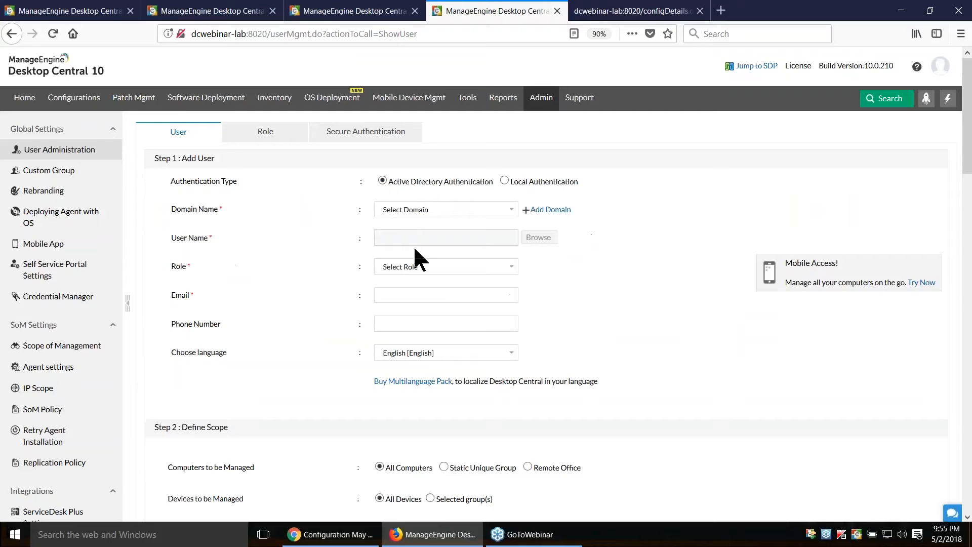
click(509, 209)
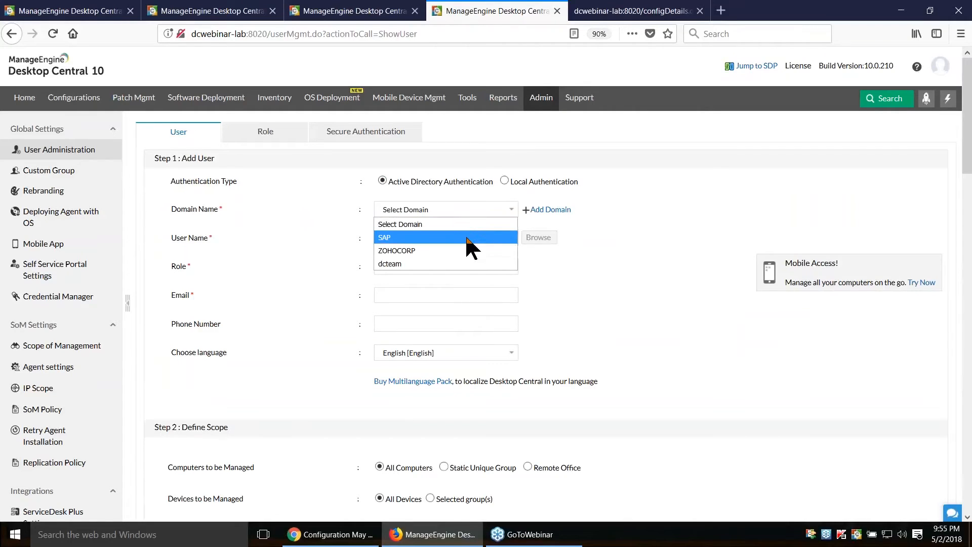
click(457, 250)
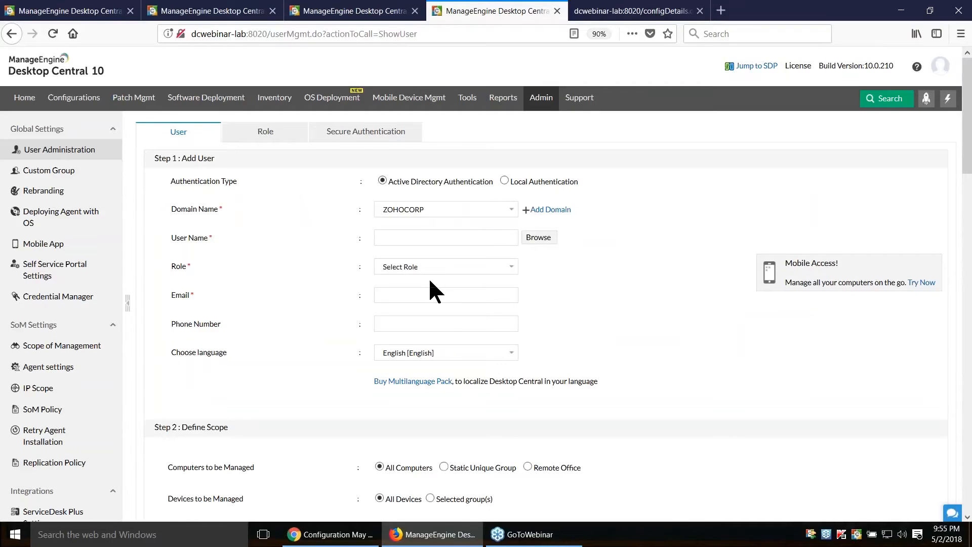
scroll(433, 306, down, 2)
scroll(436, 334, up, 3)
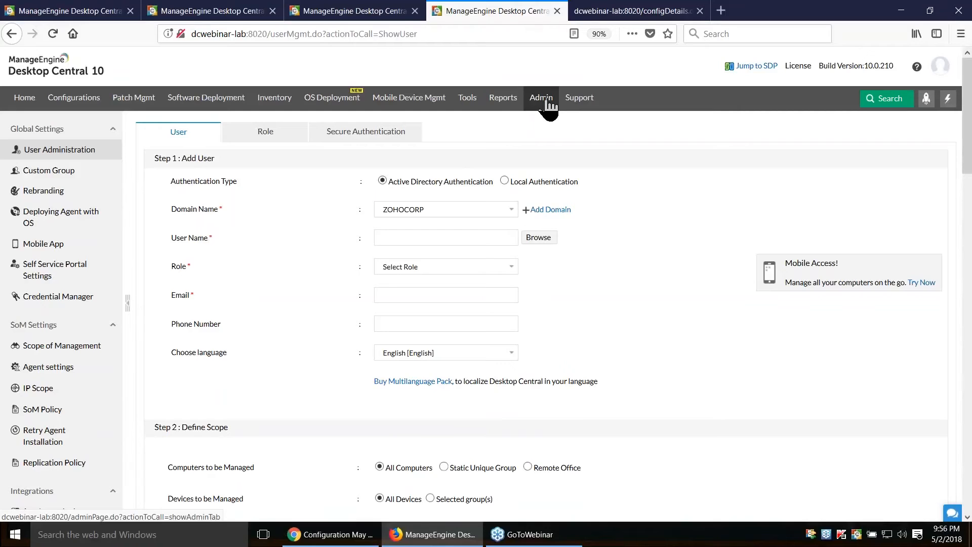
View the stored credentials in Credential Manager, and switch to the presentation at the Scenario 9 slide
click(77, 299)
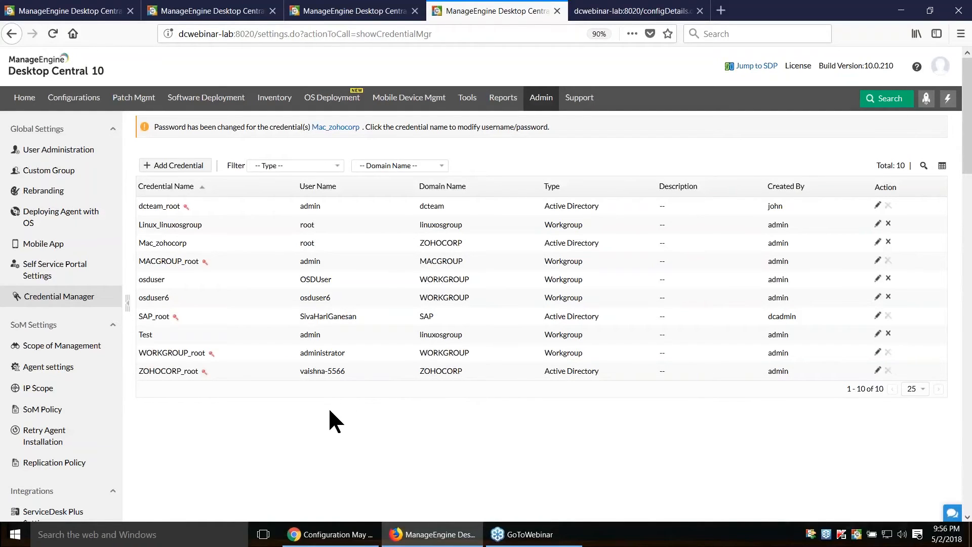
key(alt+Tab)
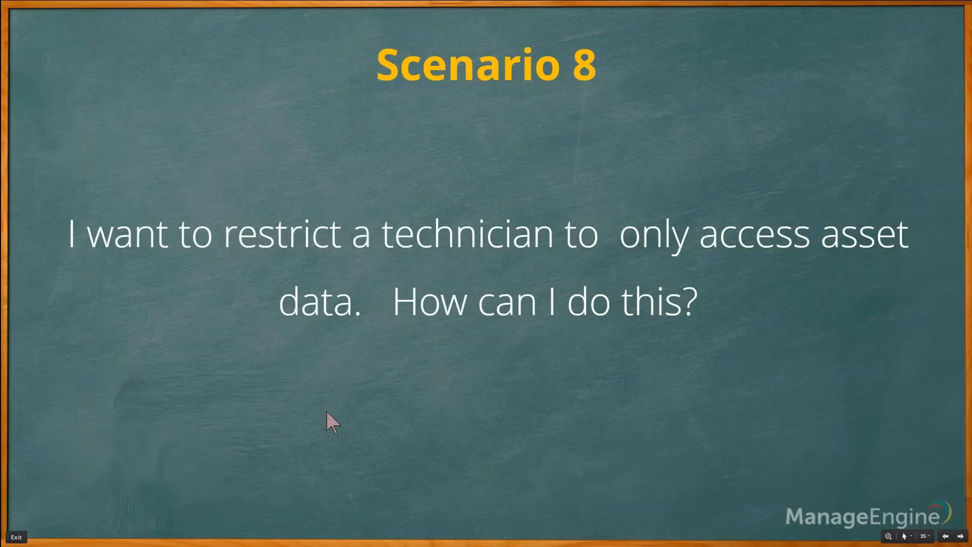
key(Right)
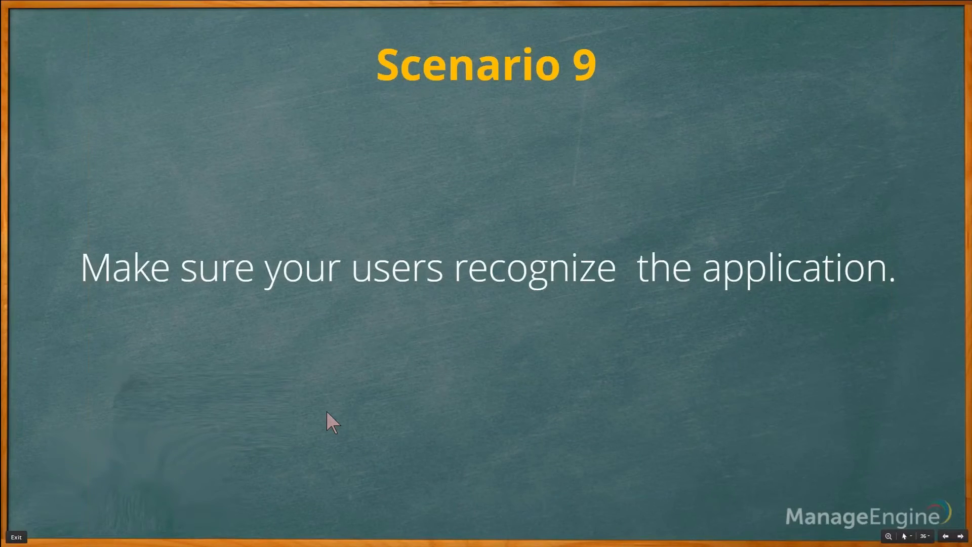
Examine the Rebranding settings for the web console logo in Desktop Central, and advance the presentation to the Question 1 slide
key(alt+Tab)
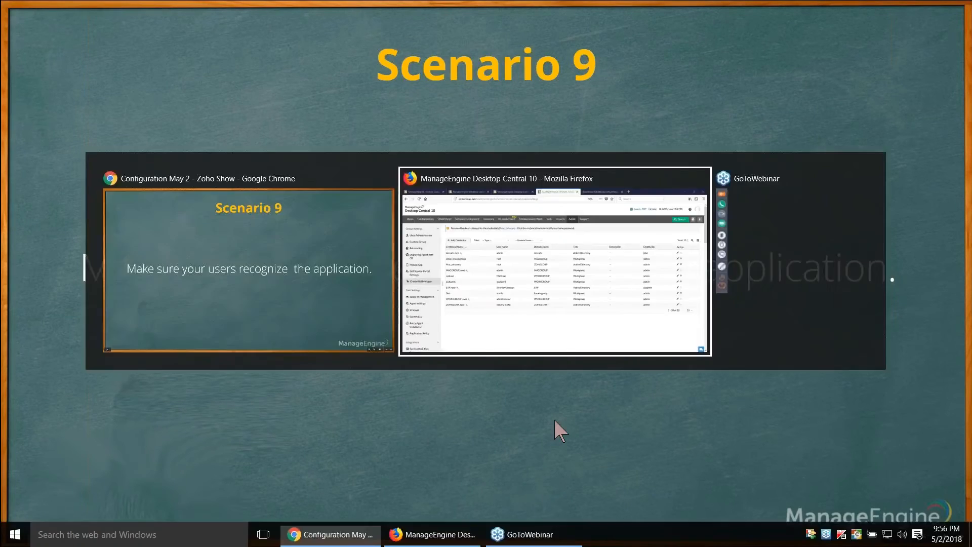
click(541, 97)
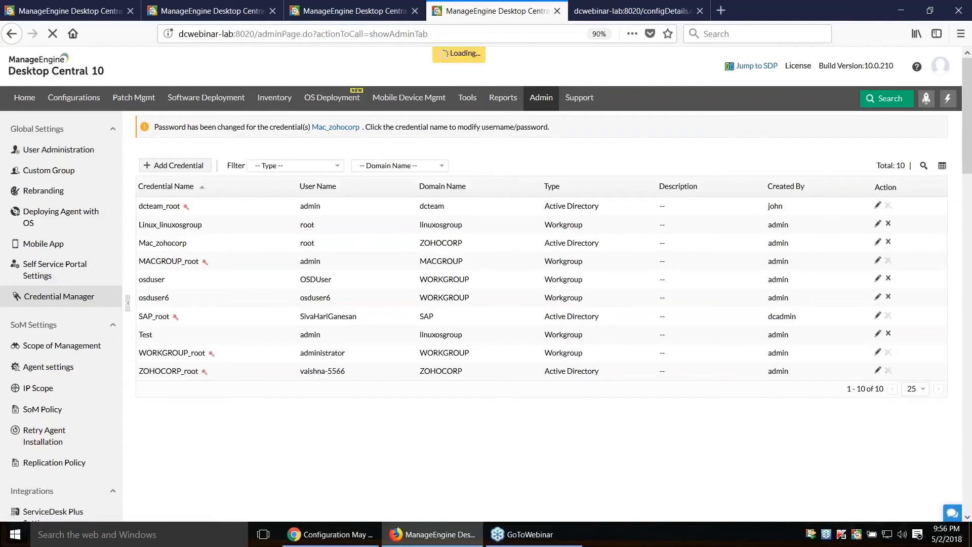
click(58, 209)
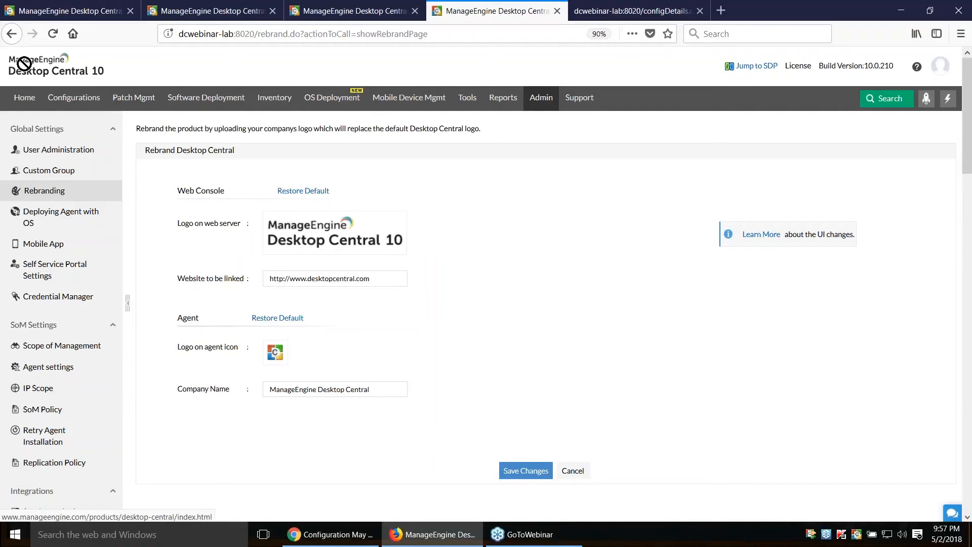
mouse_move(339, 239)
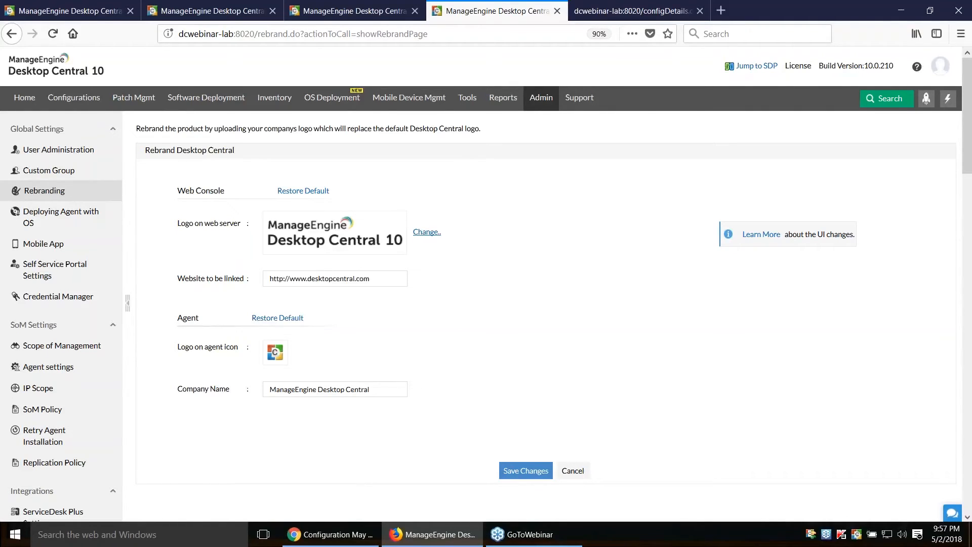
key(alt+Tab)
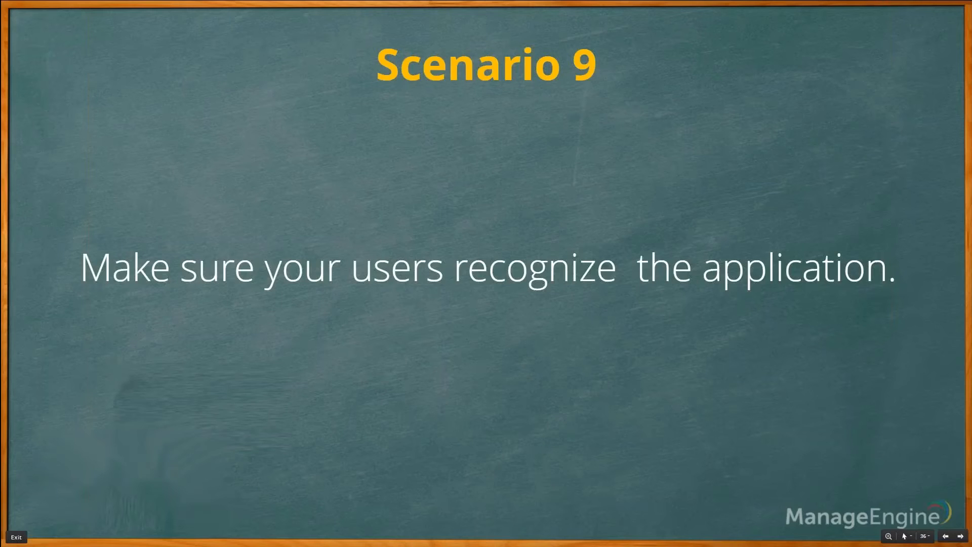
key(Right)
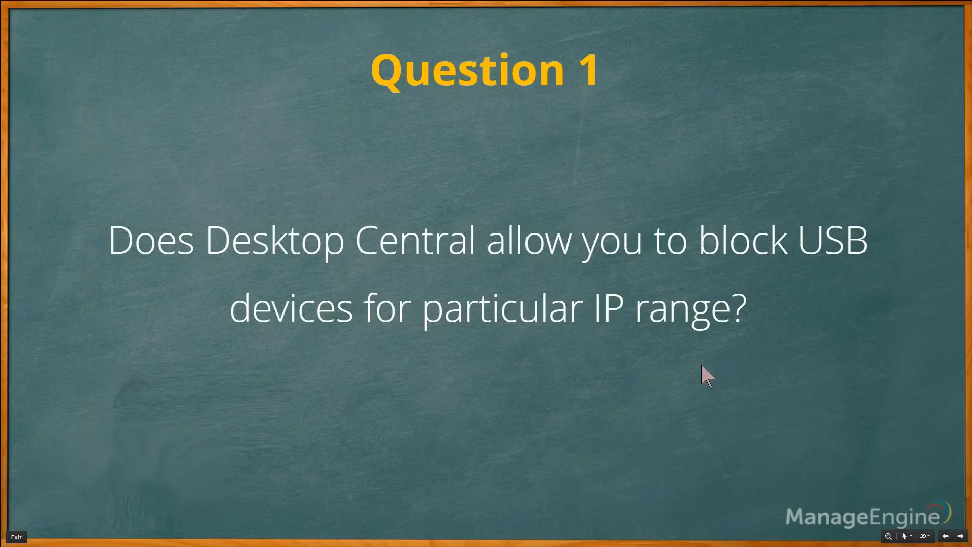
Return to the IP Printer configuration in Desktop Central and set the target's user filter to IP Range
key(alt+Tab)
click(344, 11)
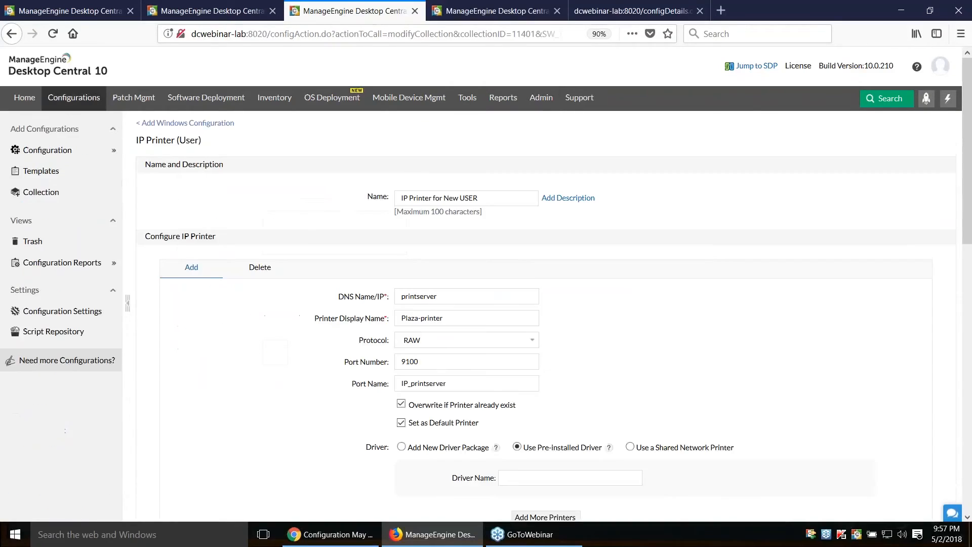
scroll(486, 284, down, 5)
scroll(490, 417, down, 3)
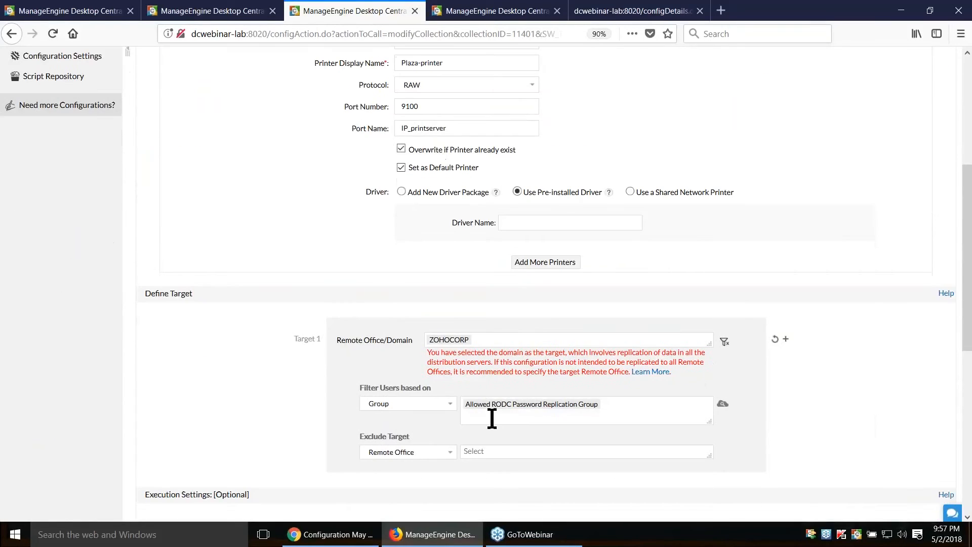
click(408, 276)
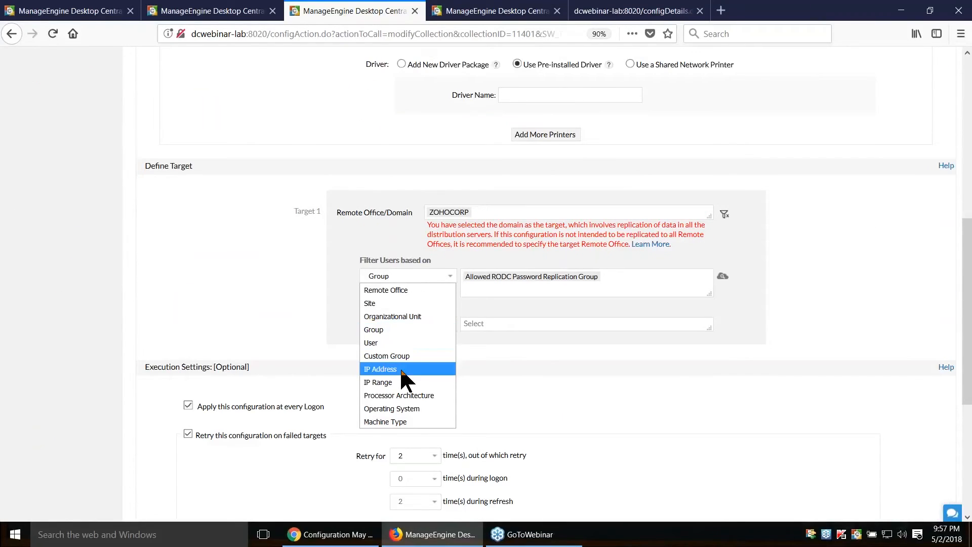
click(402, 371)
click(405, 276)
click(405, 382)
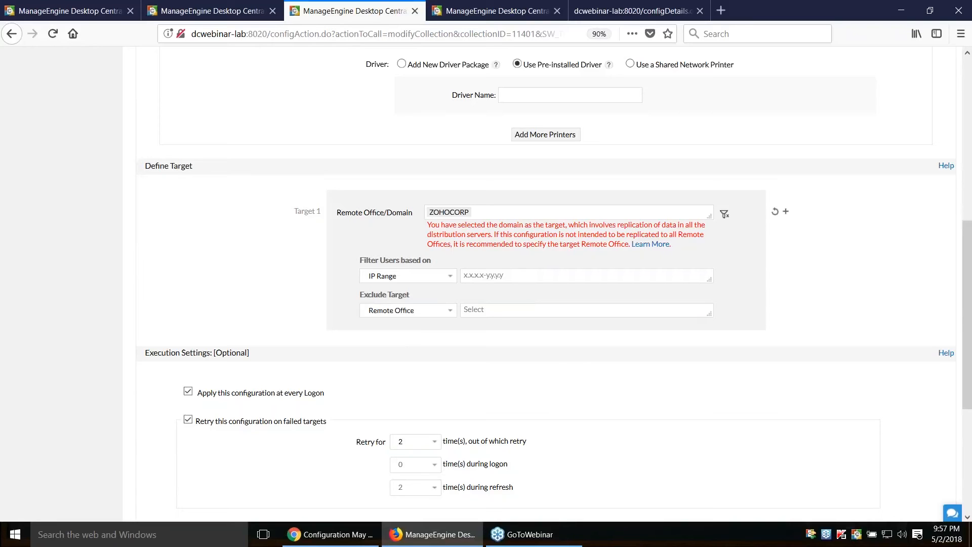
Advance the presentation to the Question 2 slide, and locate Certificate Distribution among the Windows configurations in Desktop Central
key(alt+Tab)
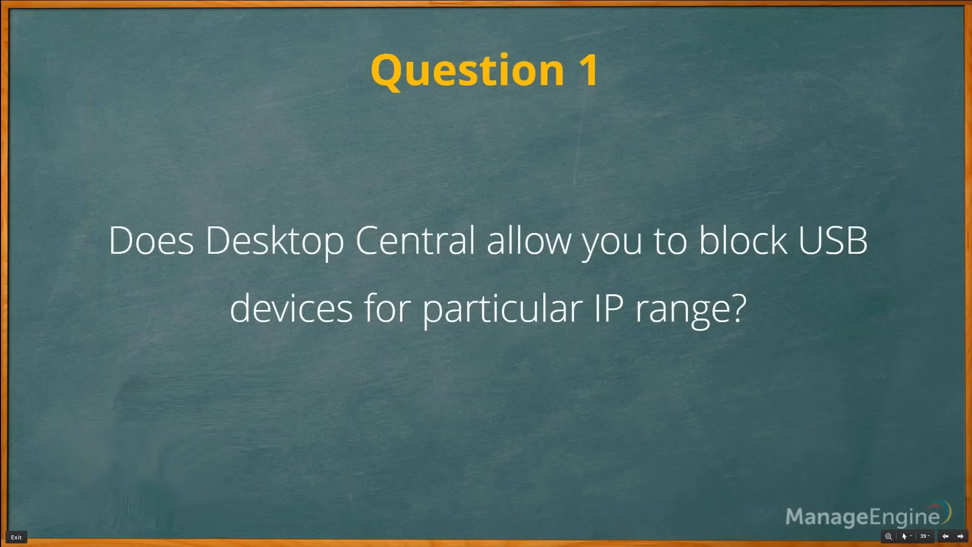
click(463, 328)
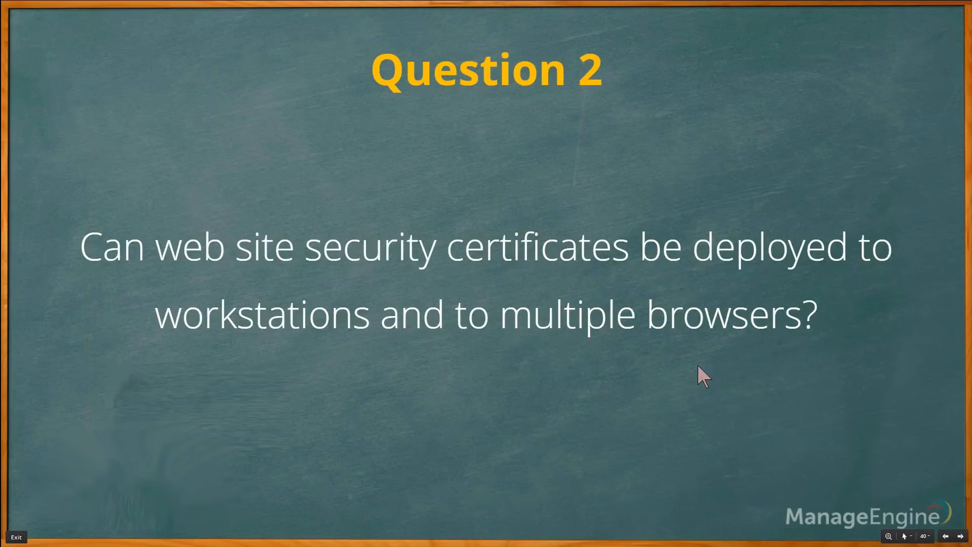
key(alt+Tab)
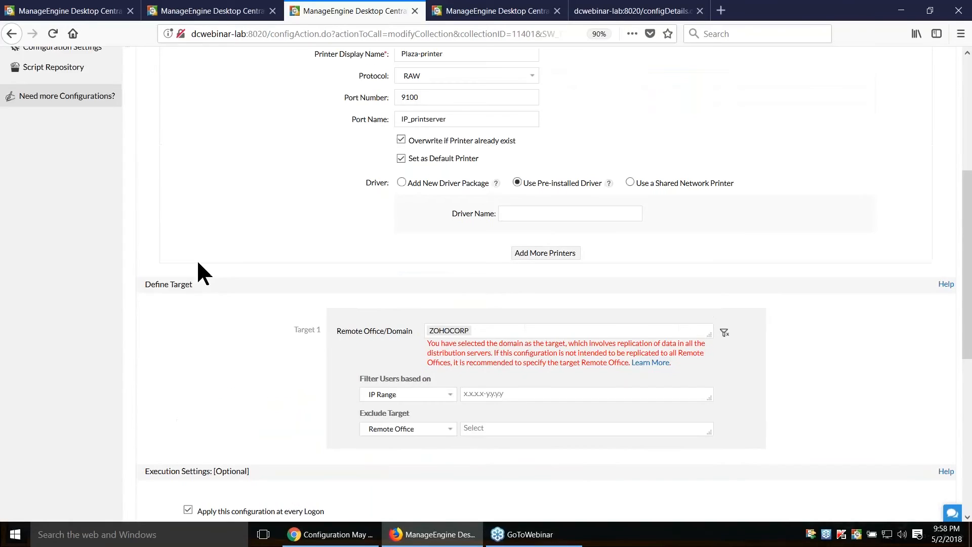
scroll(197, 273, up, 5)
mouse_move(76, 152)
click(145, 155)
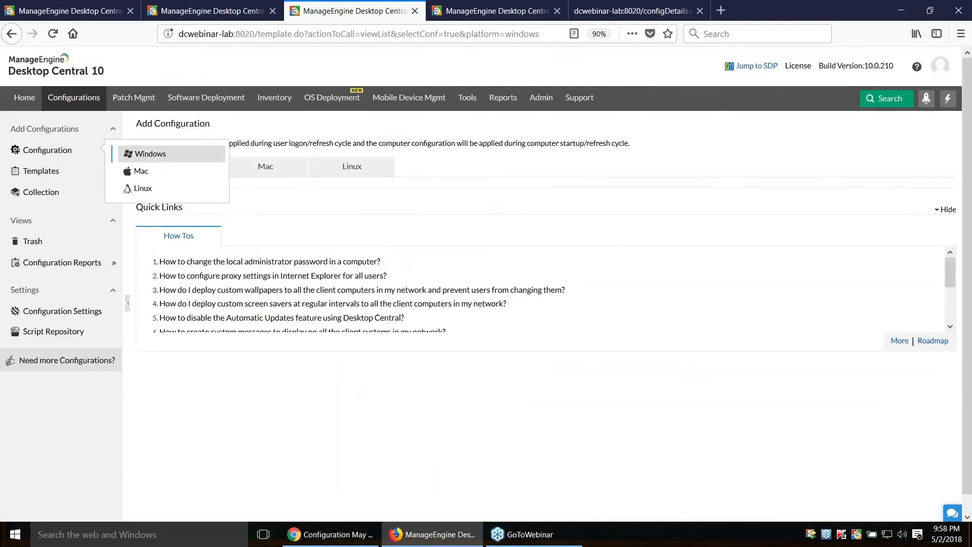
mouse_move(639, 199)
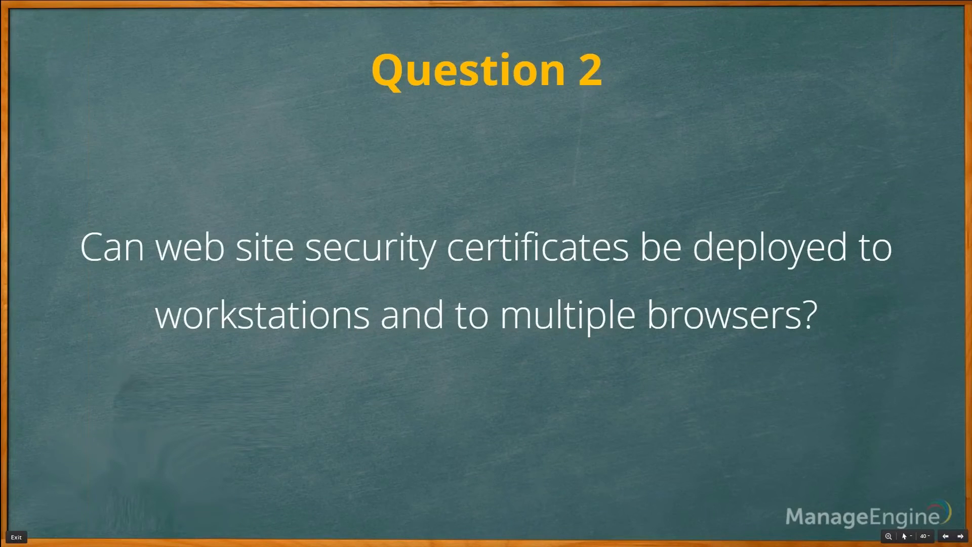
Advance the presentation to the Question 3 slide, and choose the computer-level Secure USB configuration in Desktop Central
key(Right)
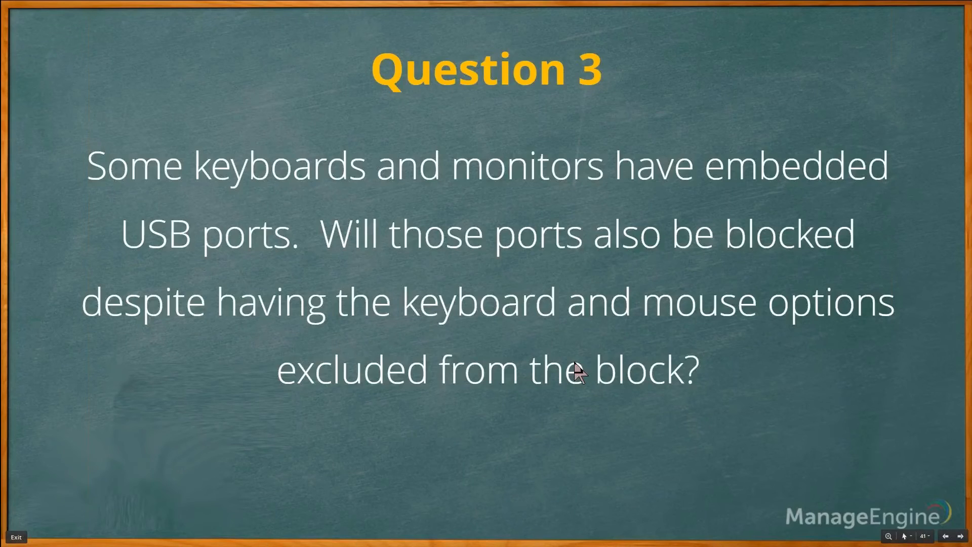
key(alt+Tab)
mouse_move(193, 367)
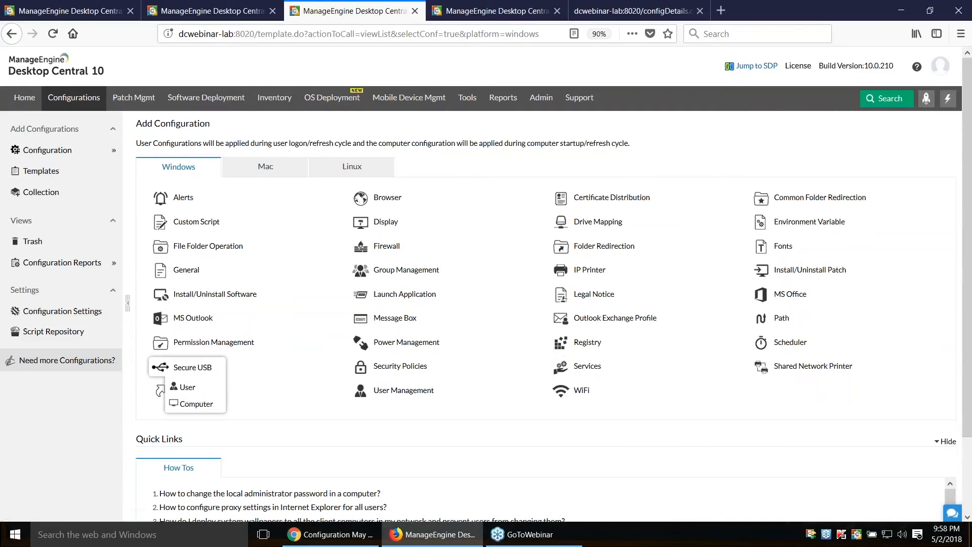
click(199, 404)
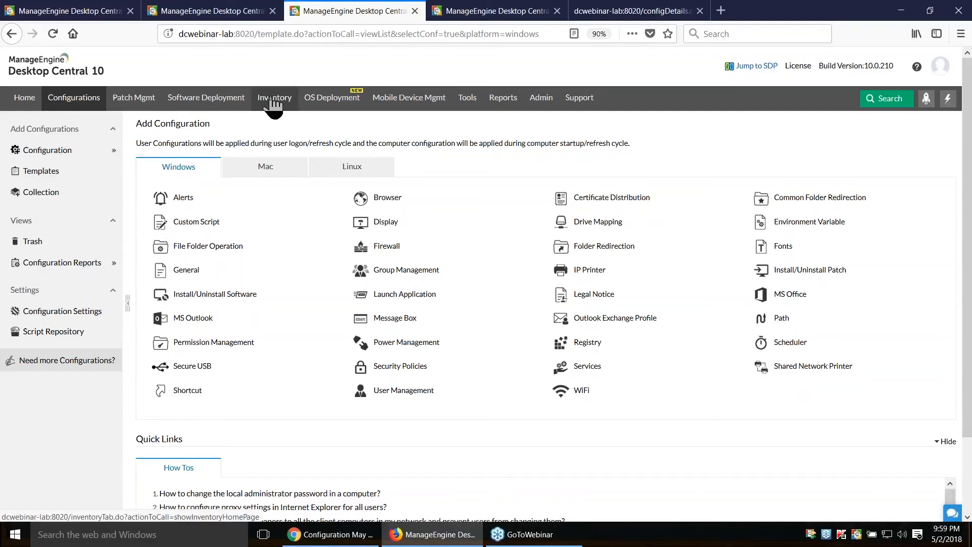
View the Inventory overview and the list of all configurations, and advance the presentation to the Question 4 slide
click(274, 103)
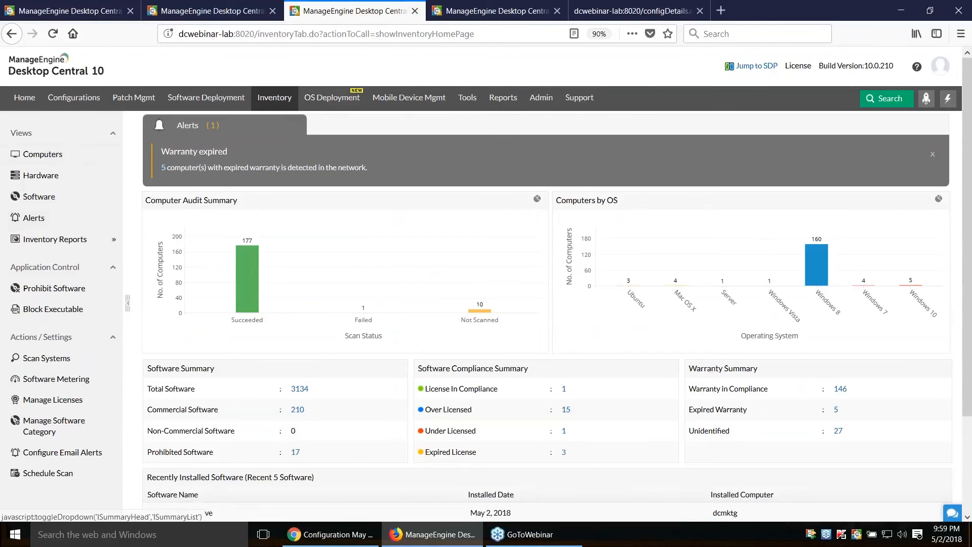
click(86, 106)
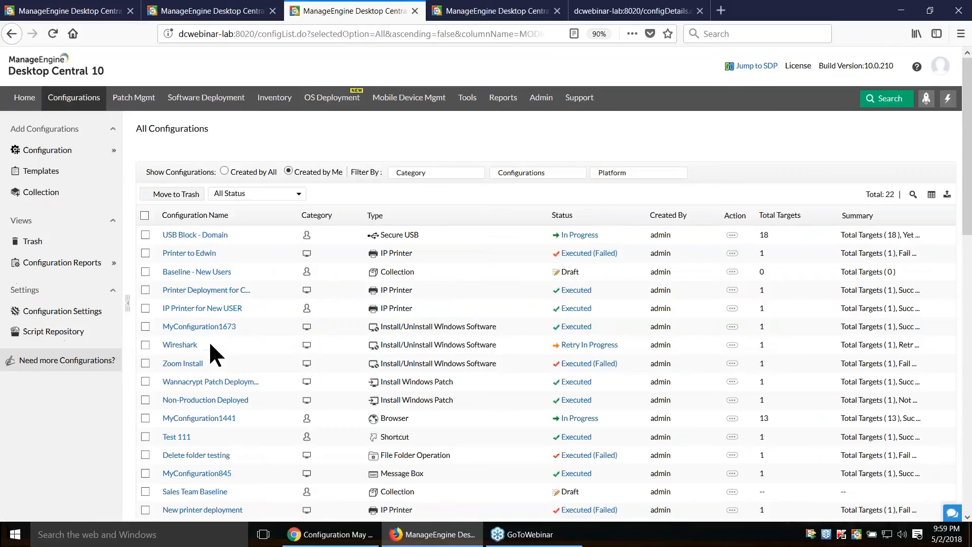
key(alt+Tab)
key(Right)
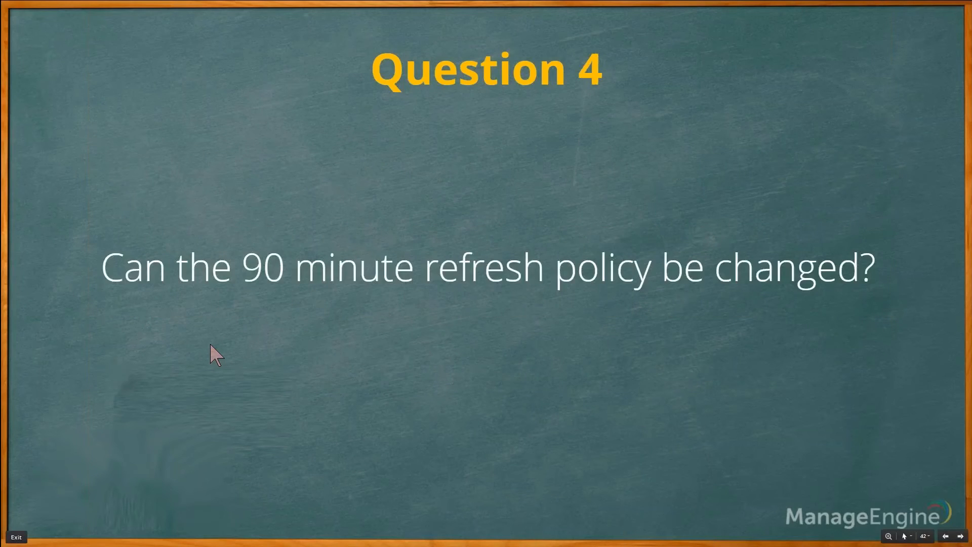